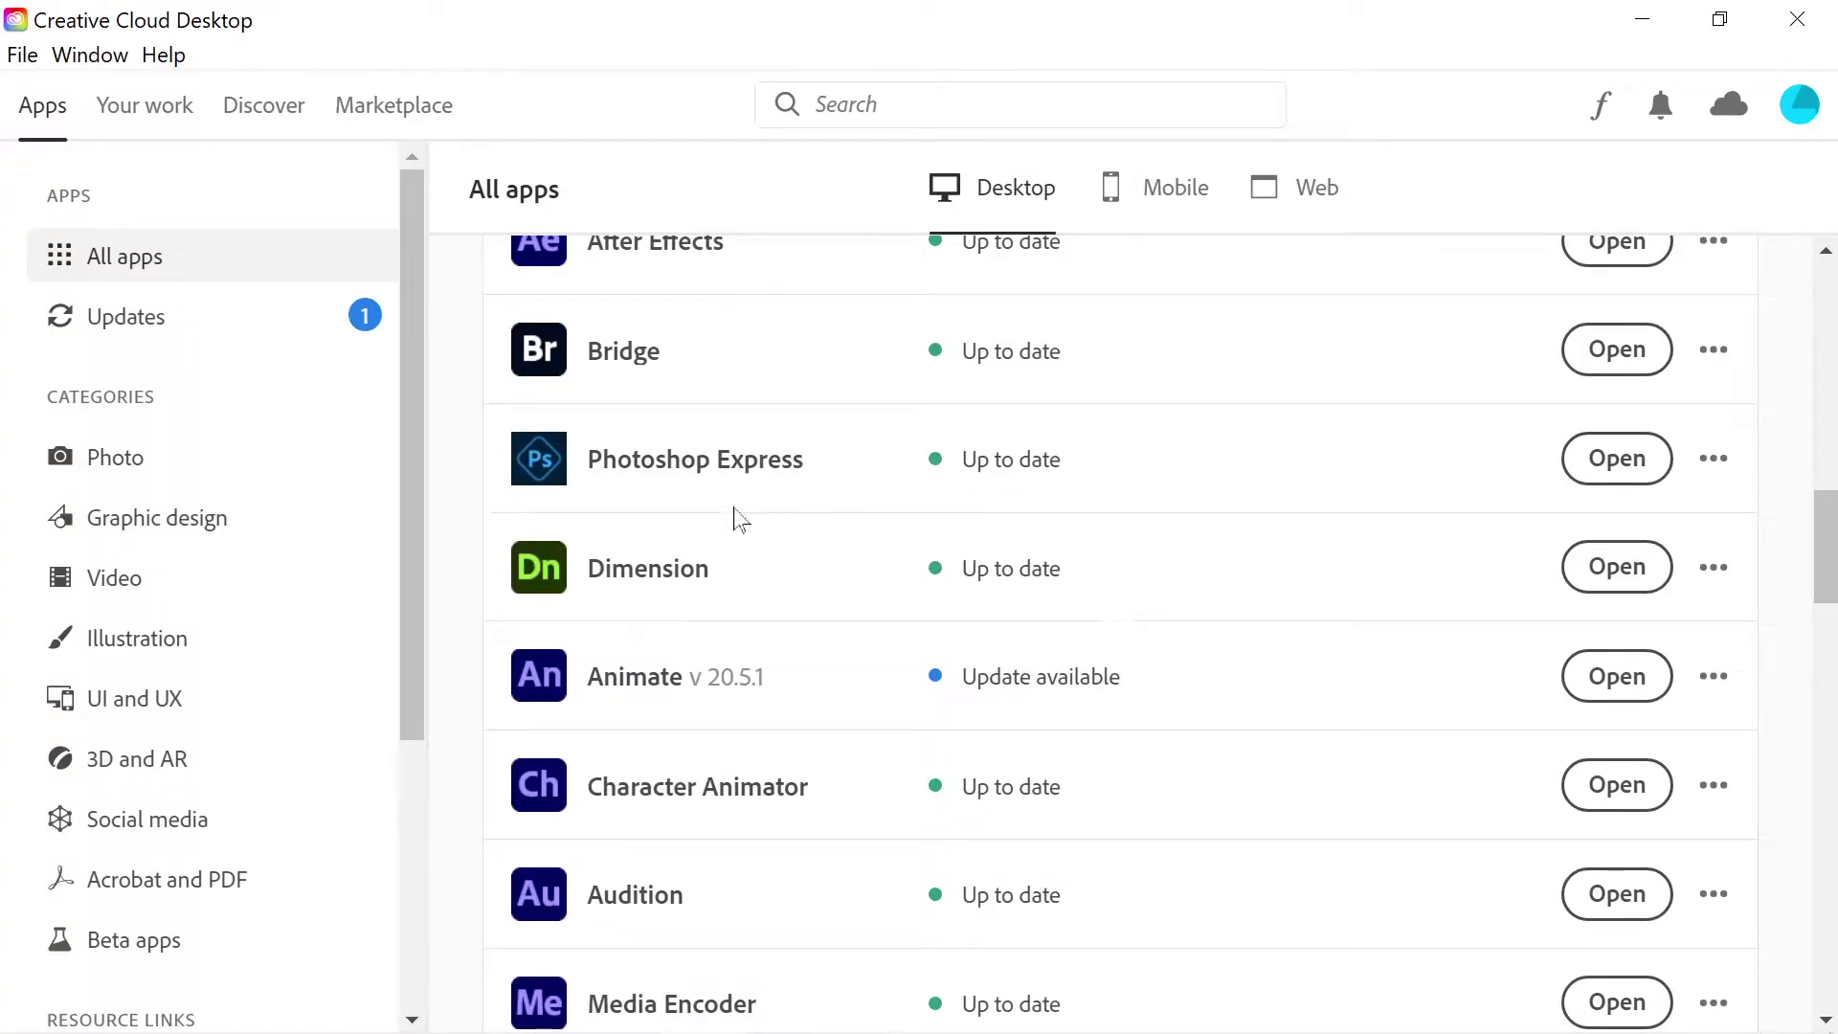
# - Launch Photoshop Express from the Creative Cloud Desktop All apps list
pyautogui.moveTo(624, 471)
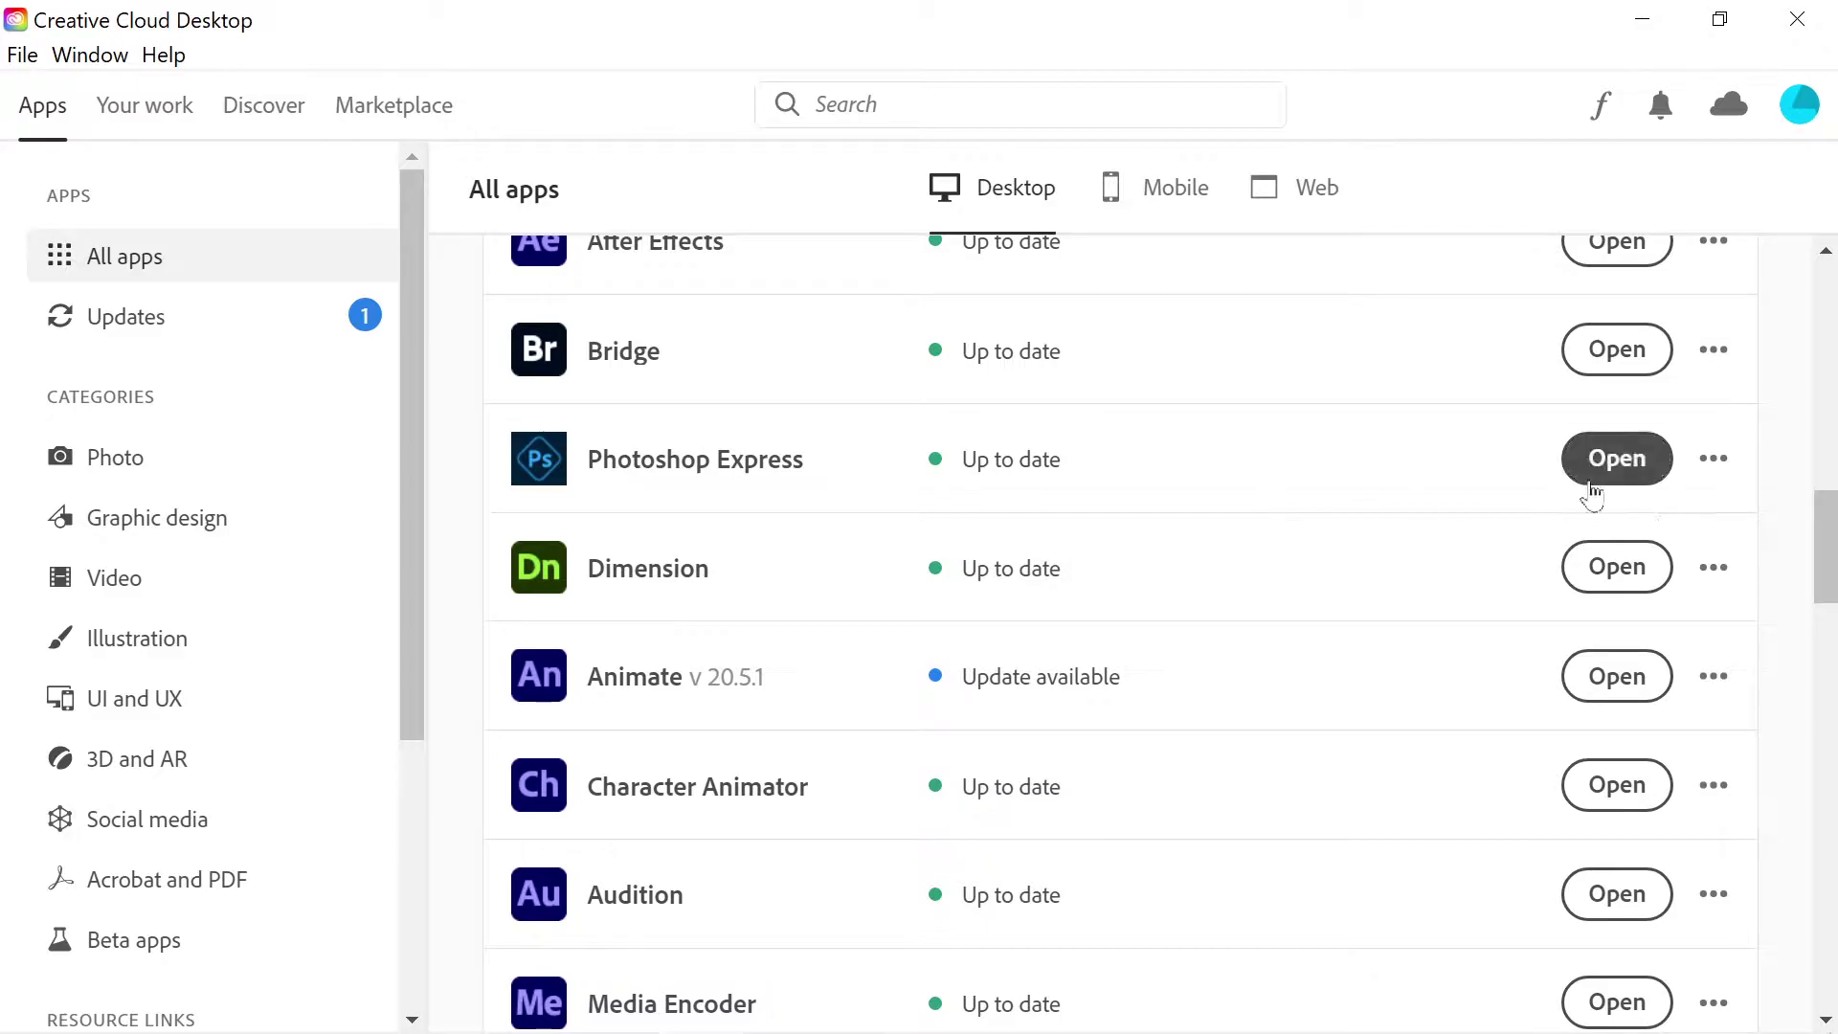
pyautogui.click(1619, 465)
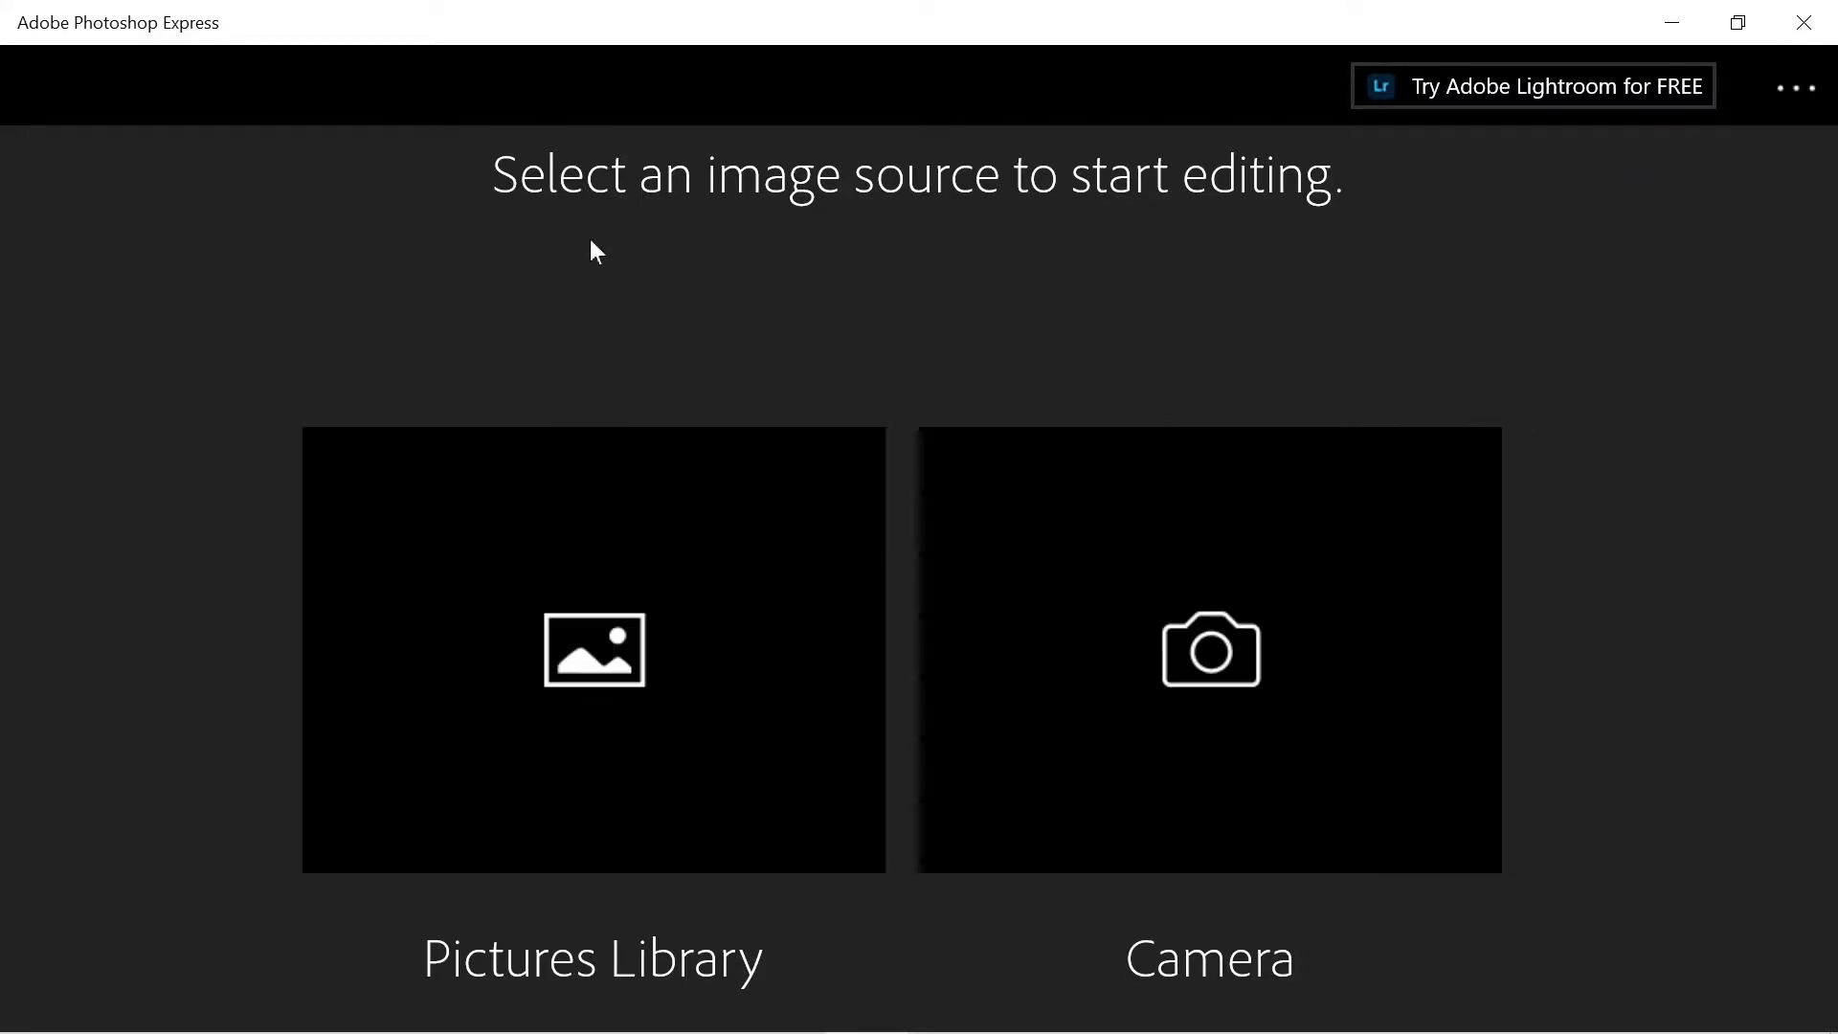
# - Open Lipstick_with_veil_(1308307).jpg from the cc0 Images folder via Pictures Library
pyautogui.click(529, 569)
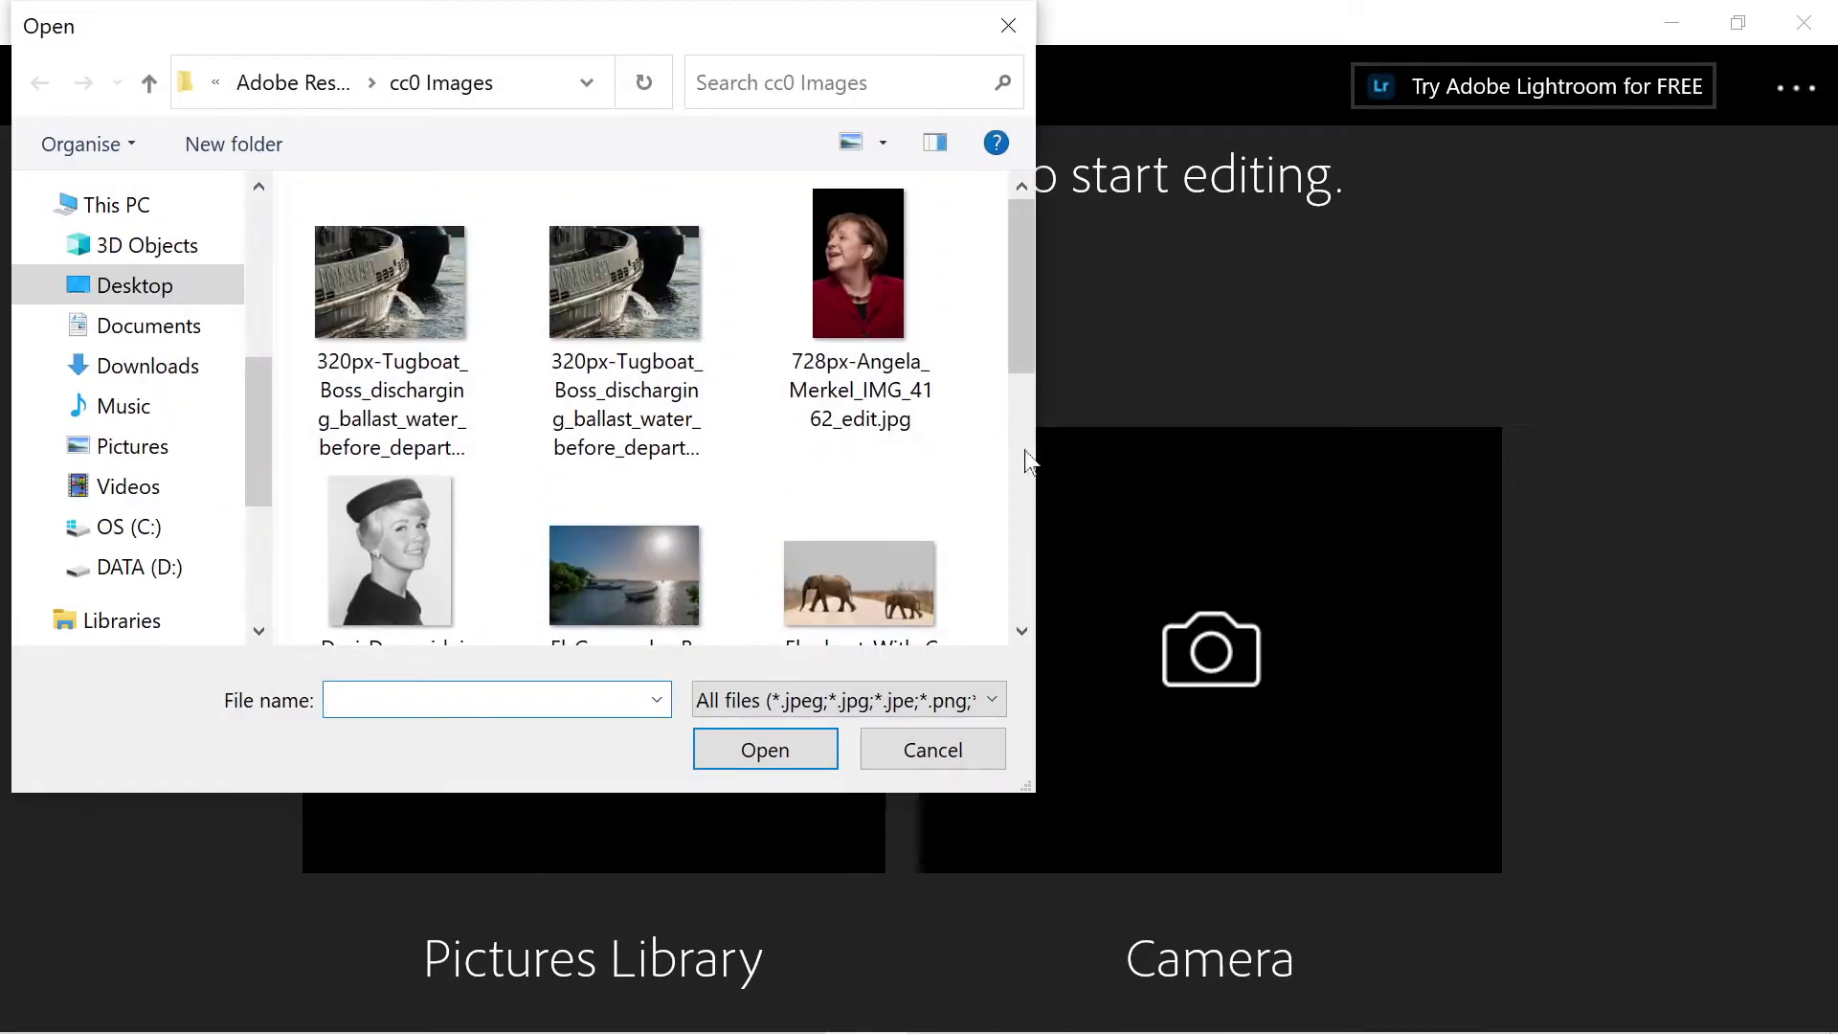
pyautogui.click(869, 272)
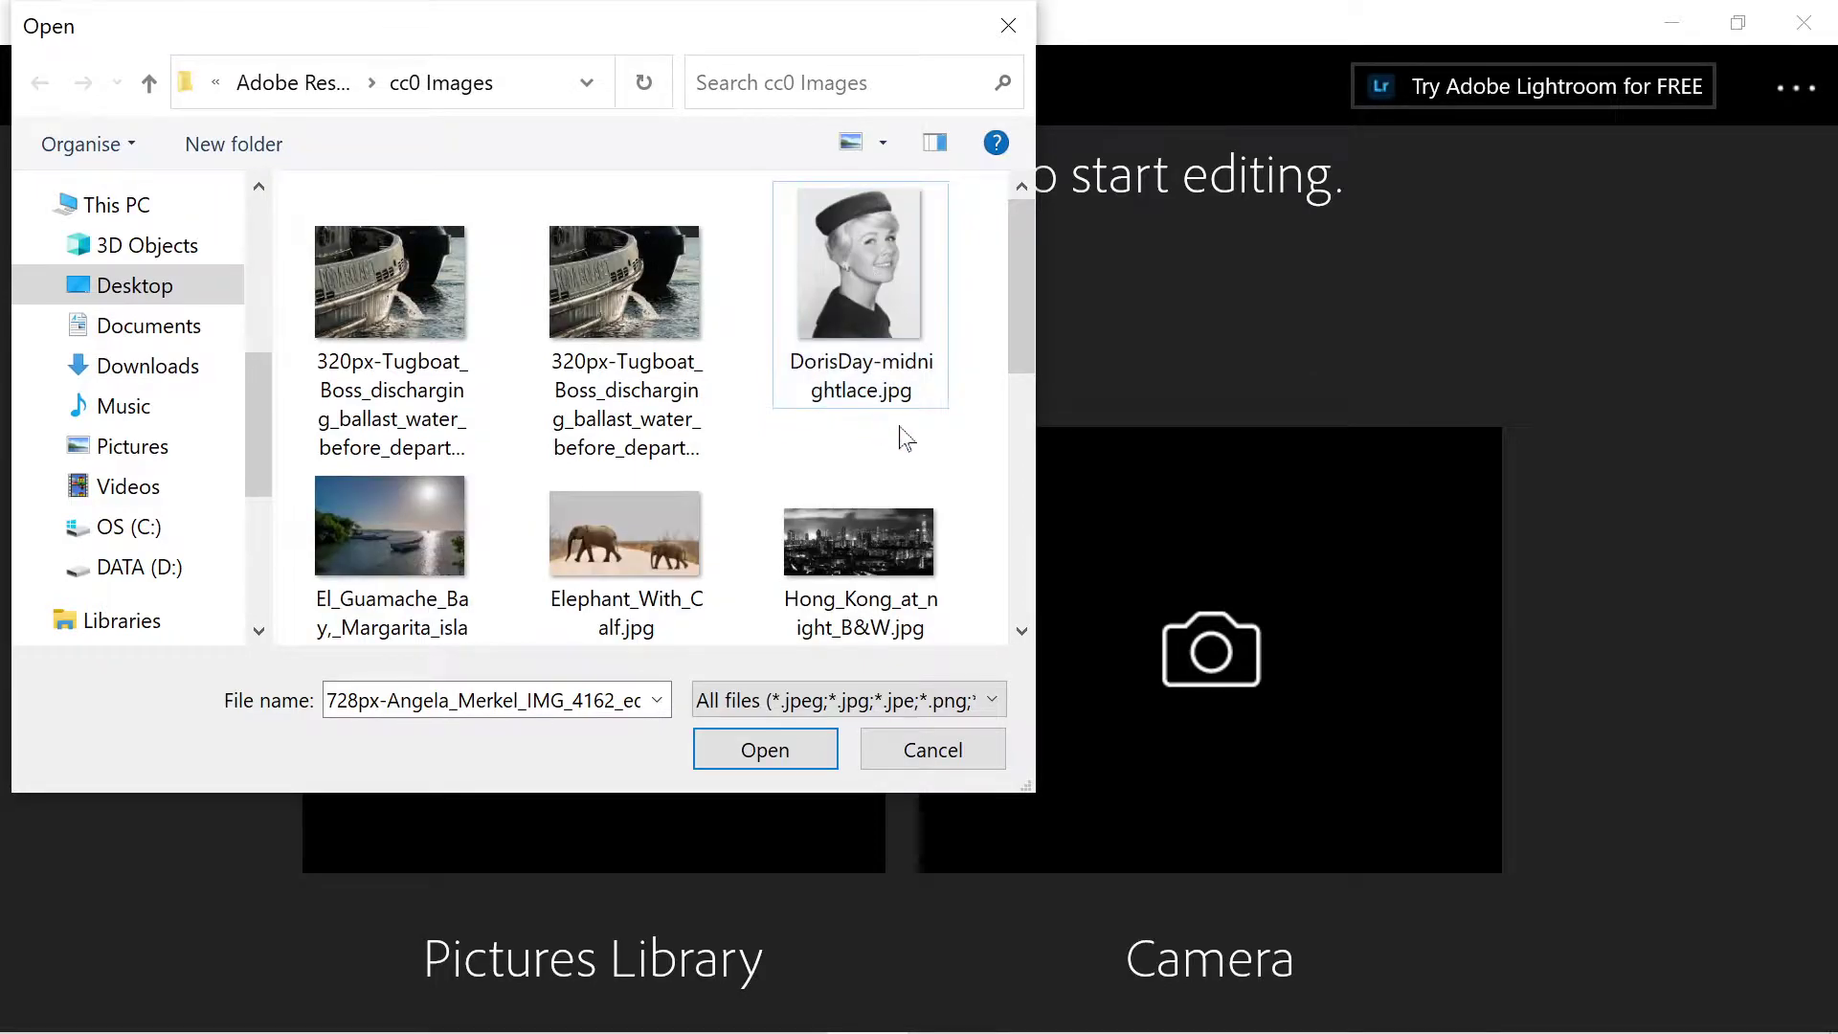
pyautogui.moveTo(1011, 349); pyautogui.dragTo(1003, 467)
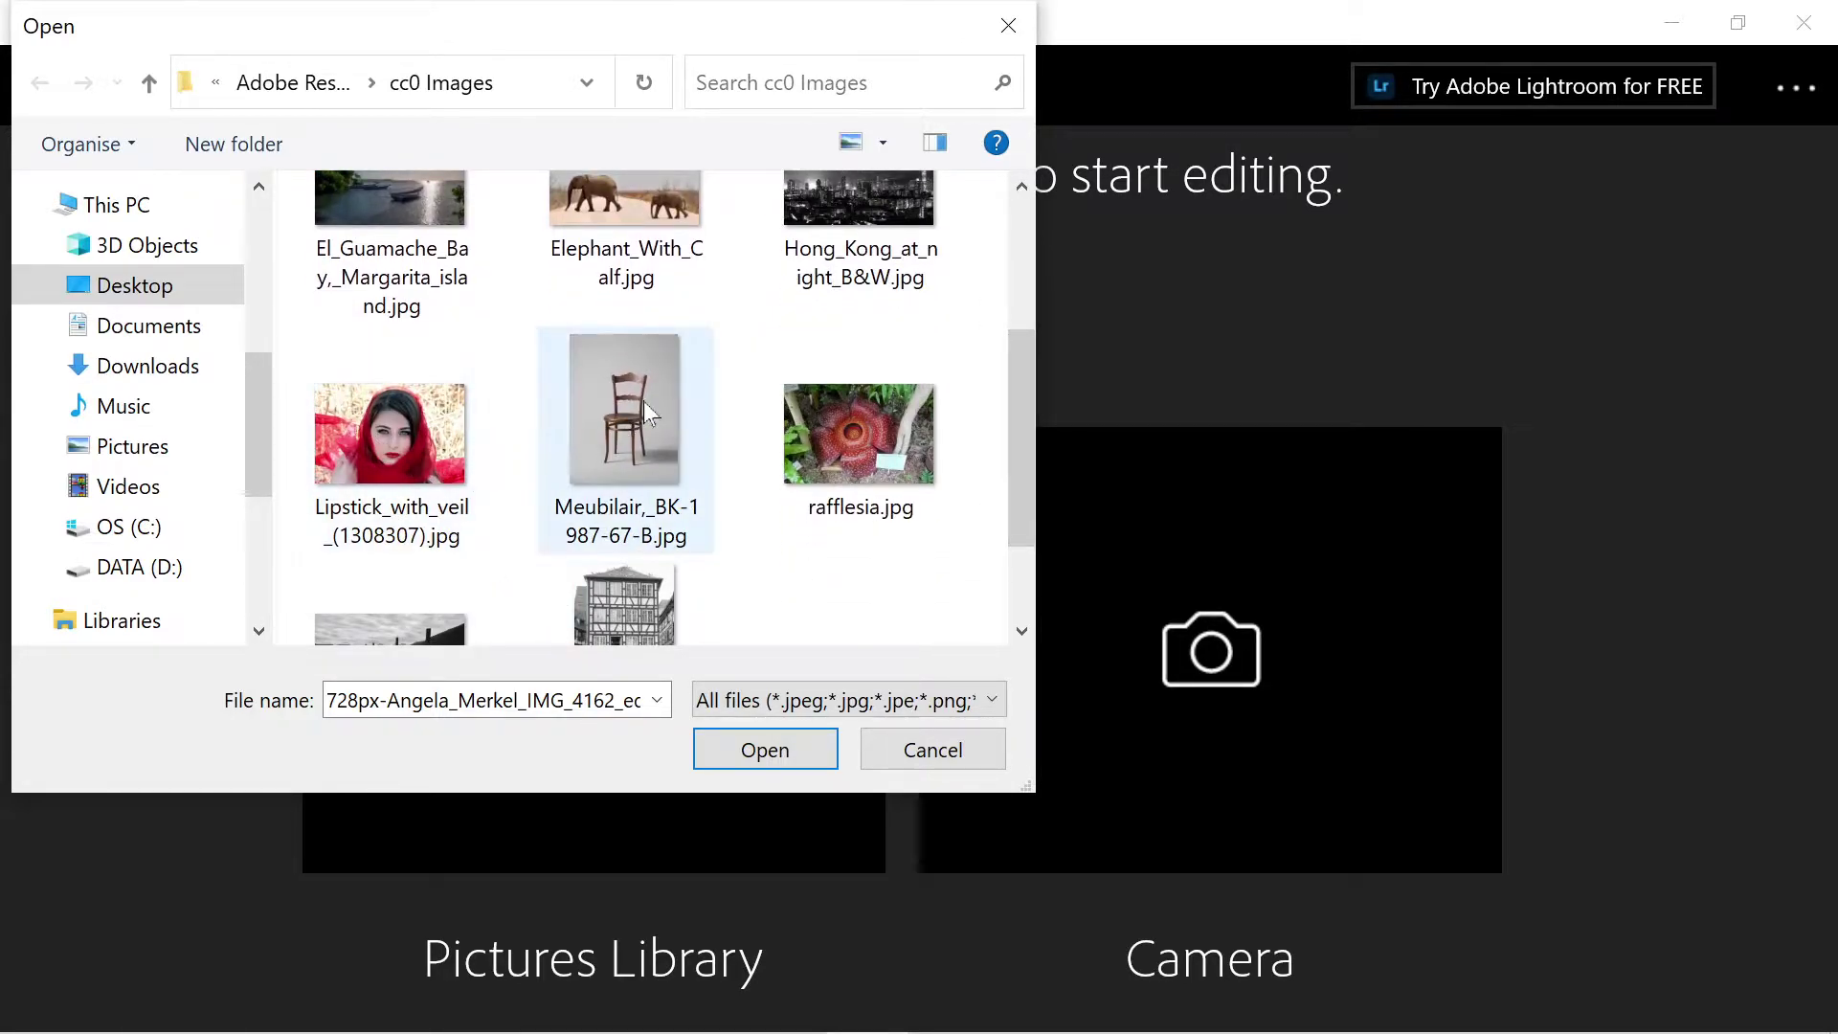
pyautogui.doubleClick(362, 398)
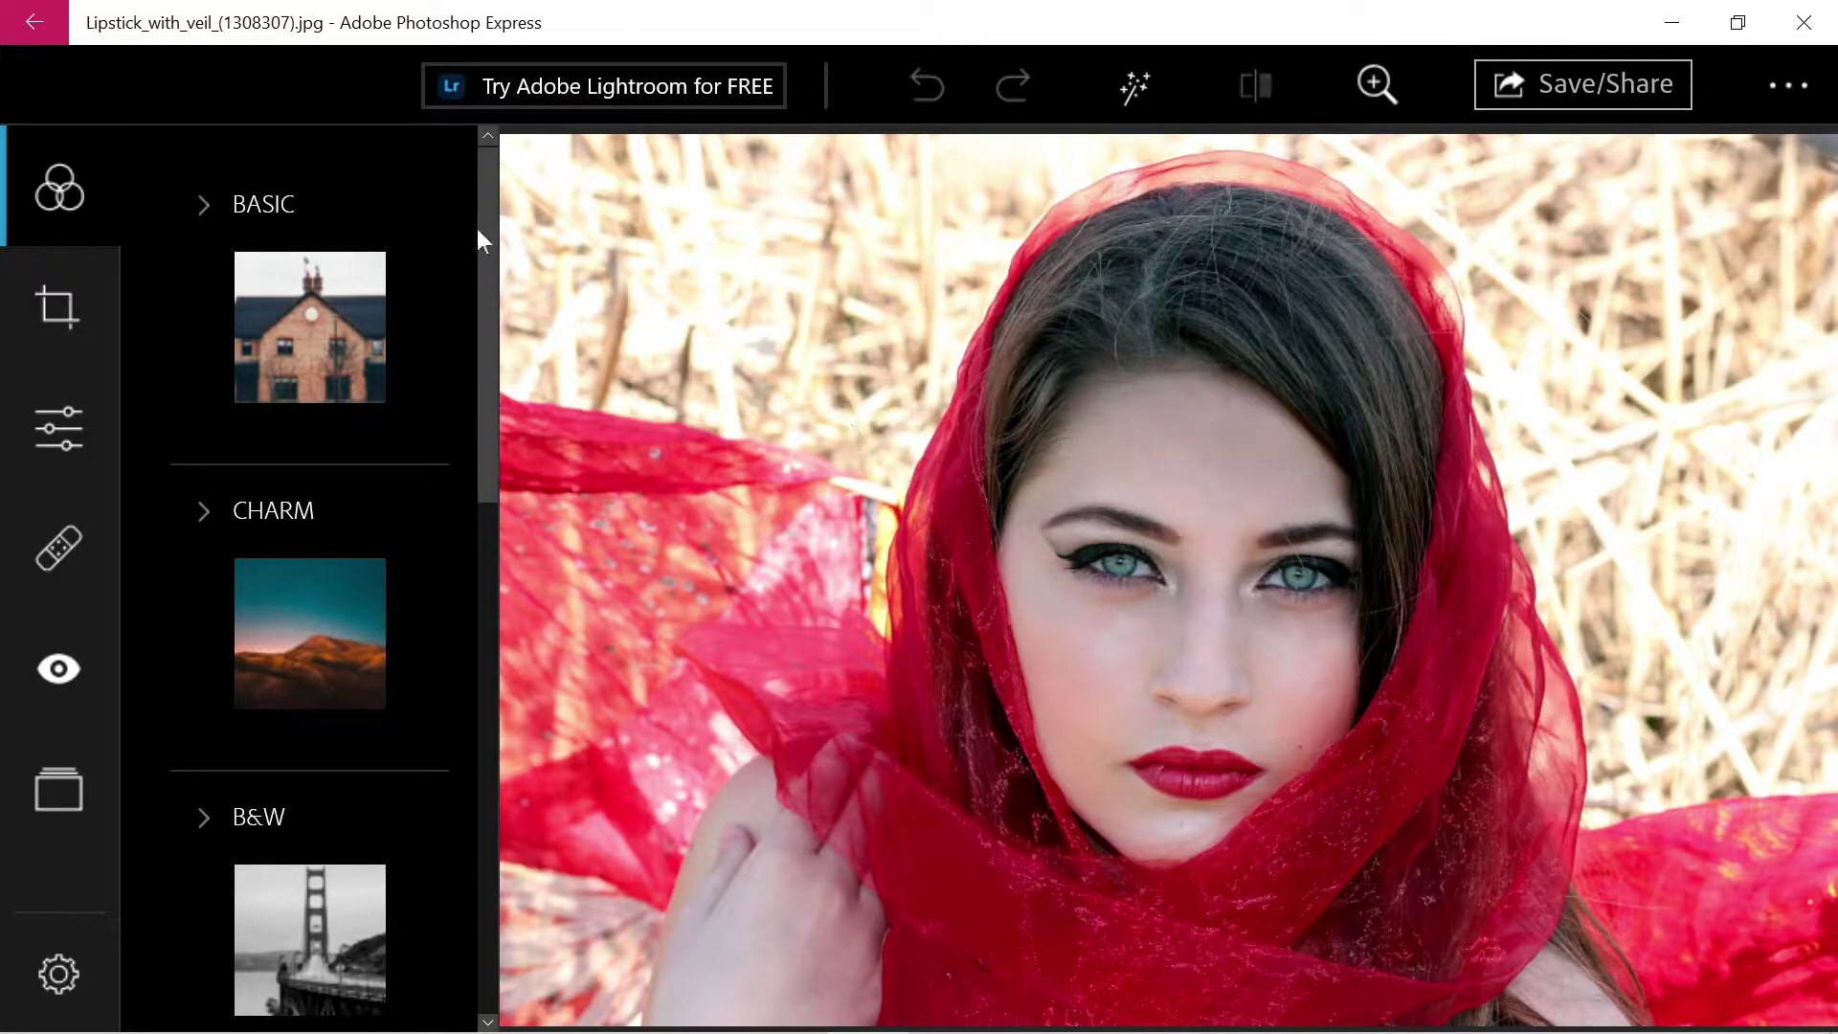
# - Tour the Crop, Adjustments, Spot Heal and Red Eye tools, ending on the Basic border looks
pyautogui.click(201, 206)
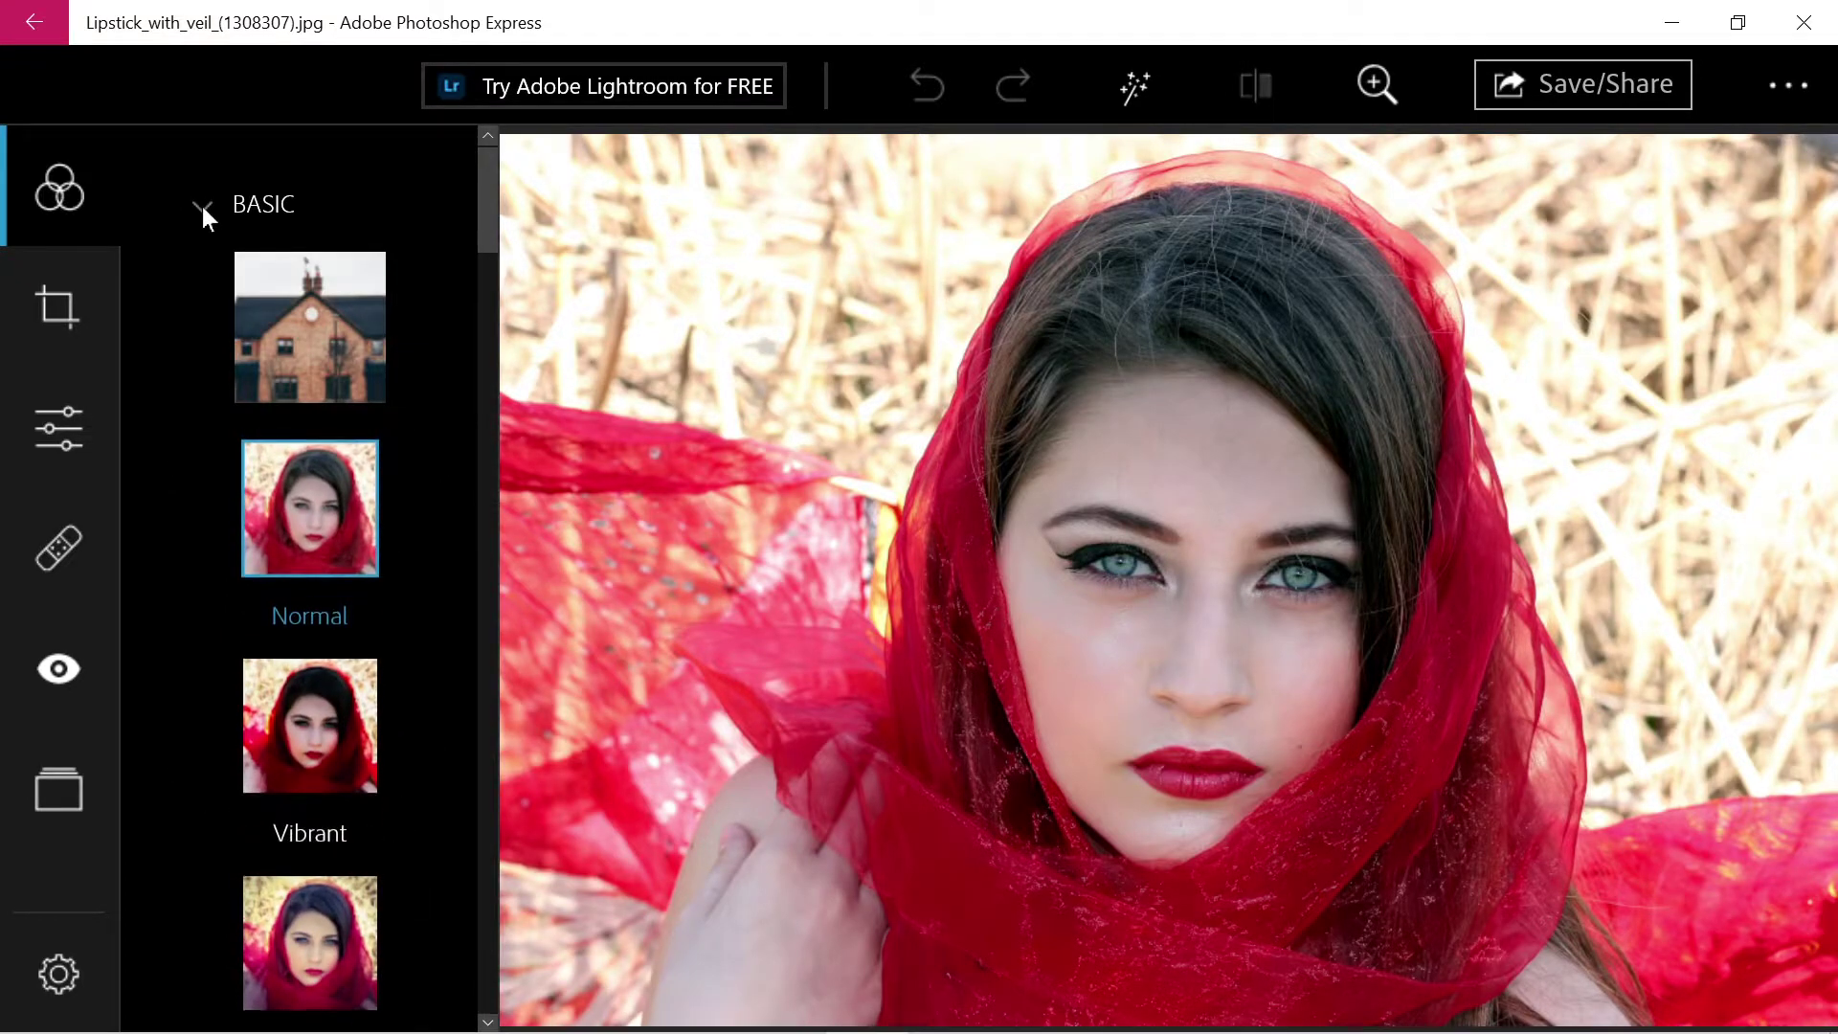
pyautogui.click(201, 206)
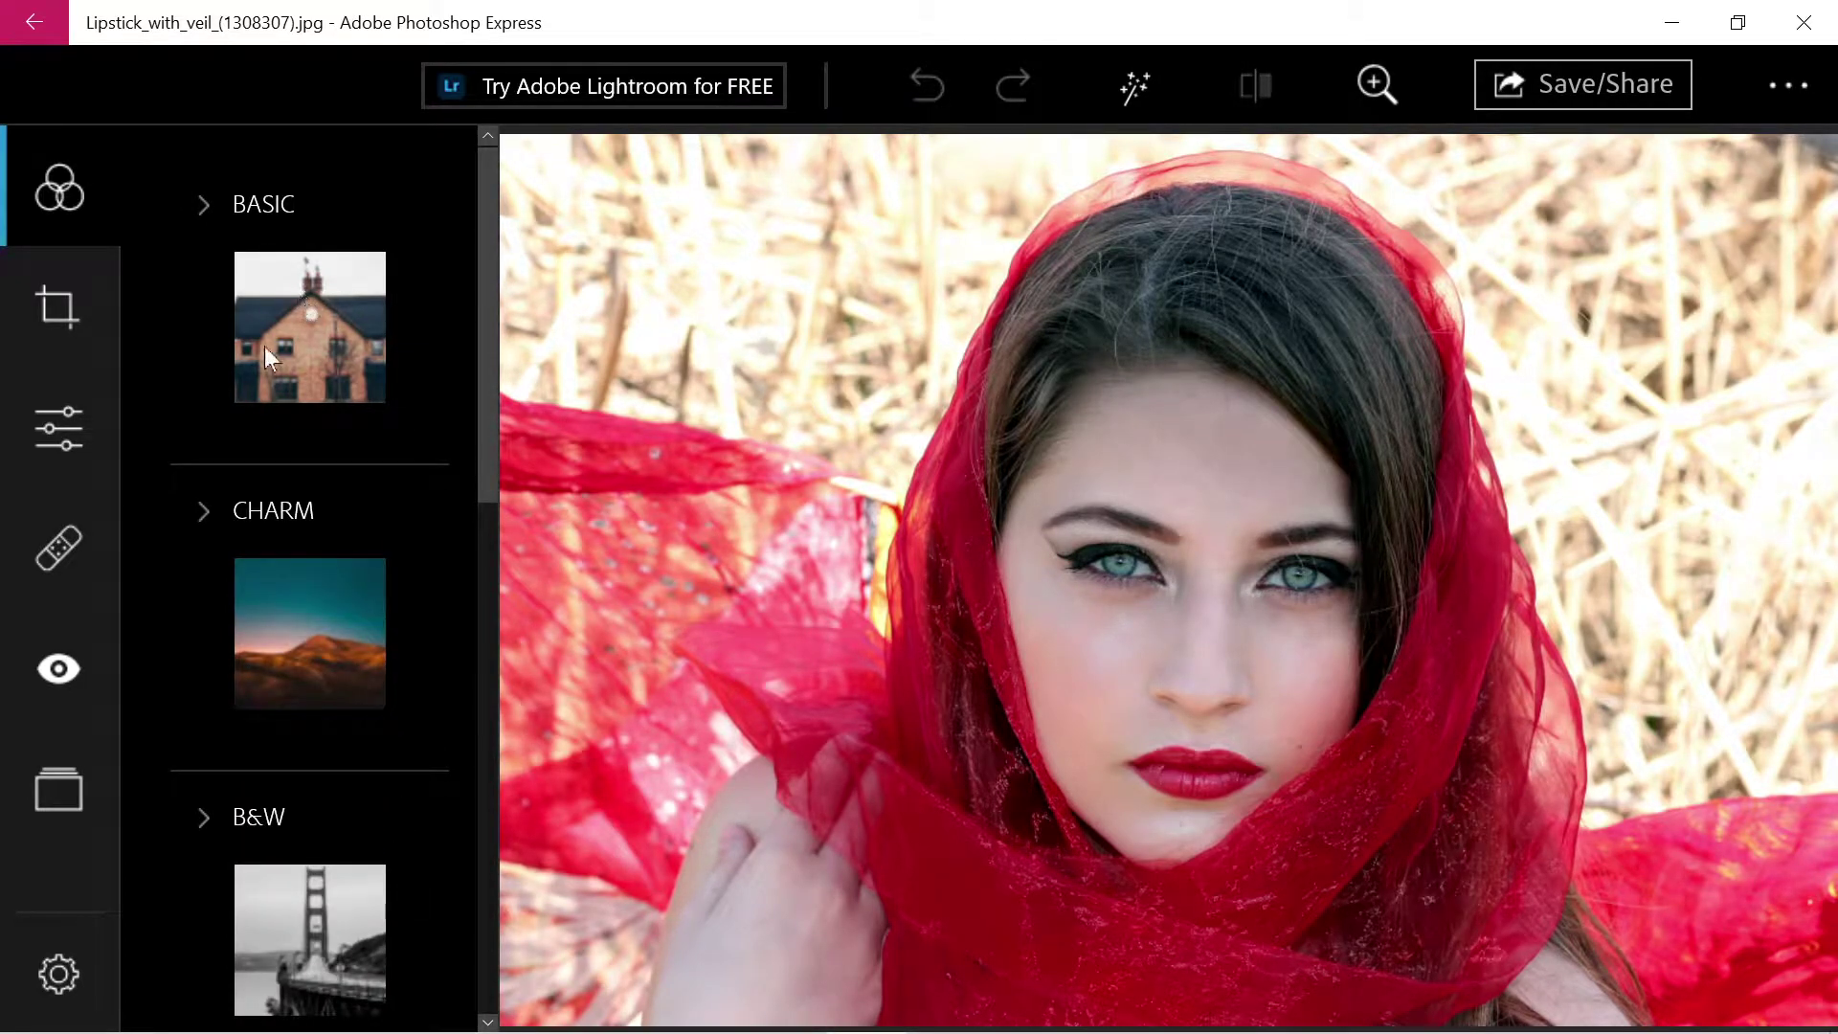
pyautogui.click(69, 316)
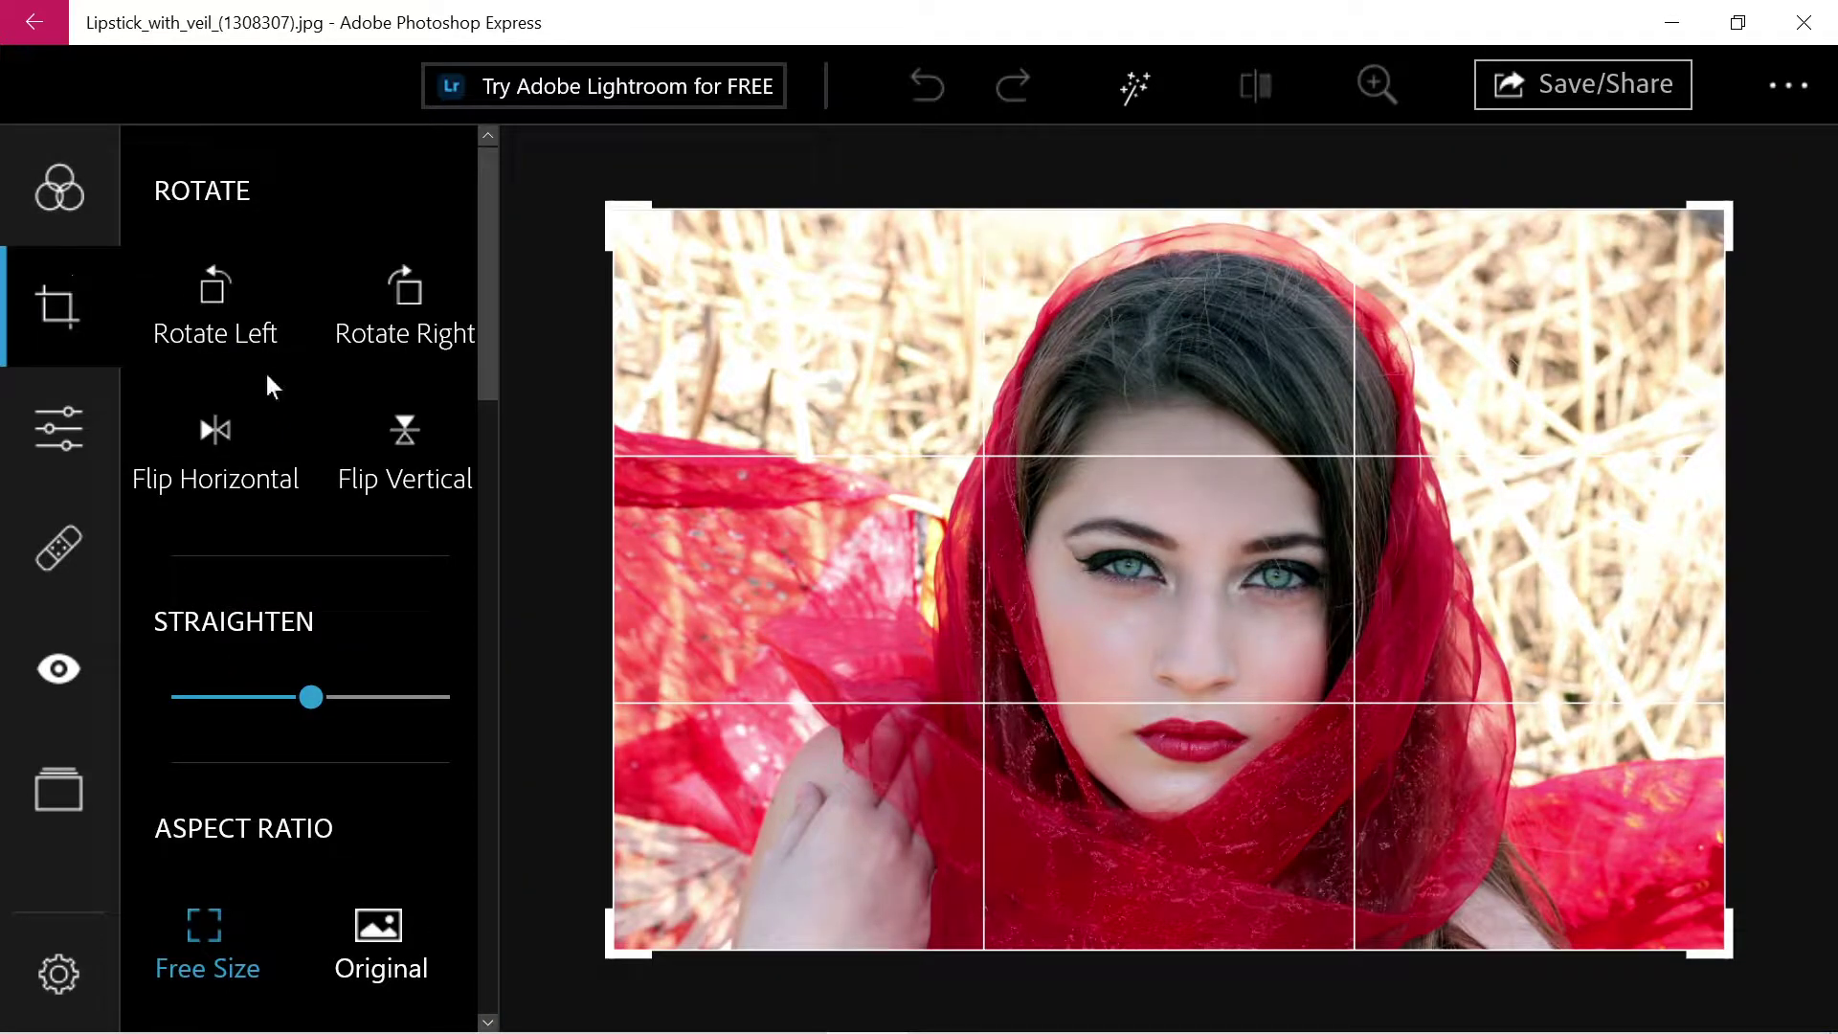
pyautogui.click(67, 414)
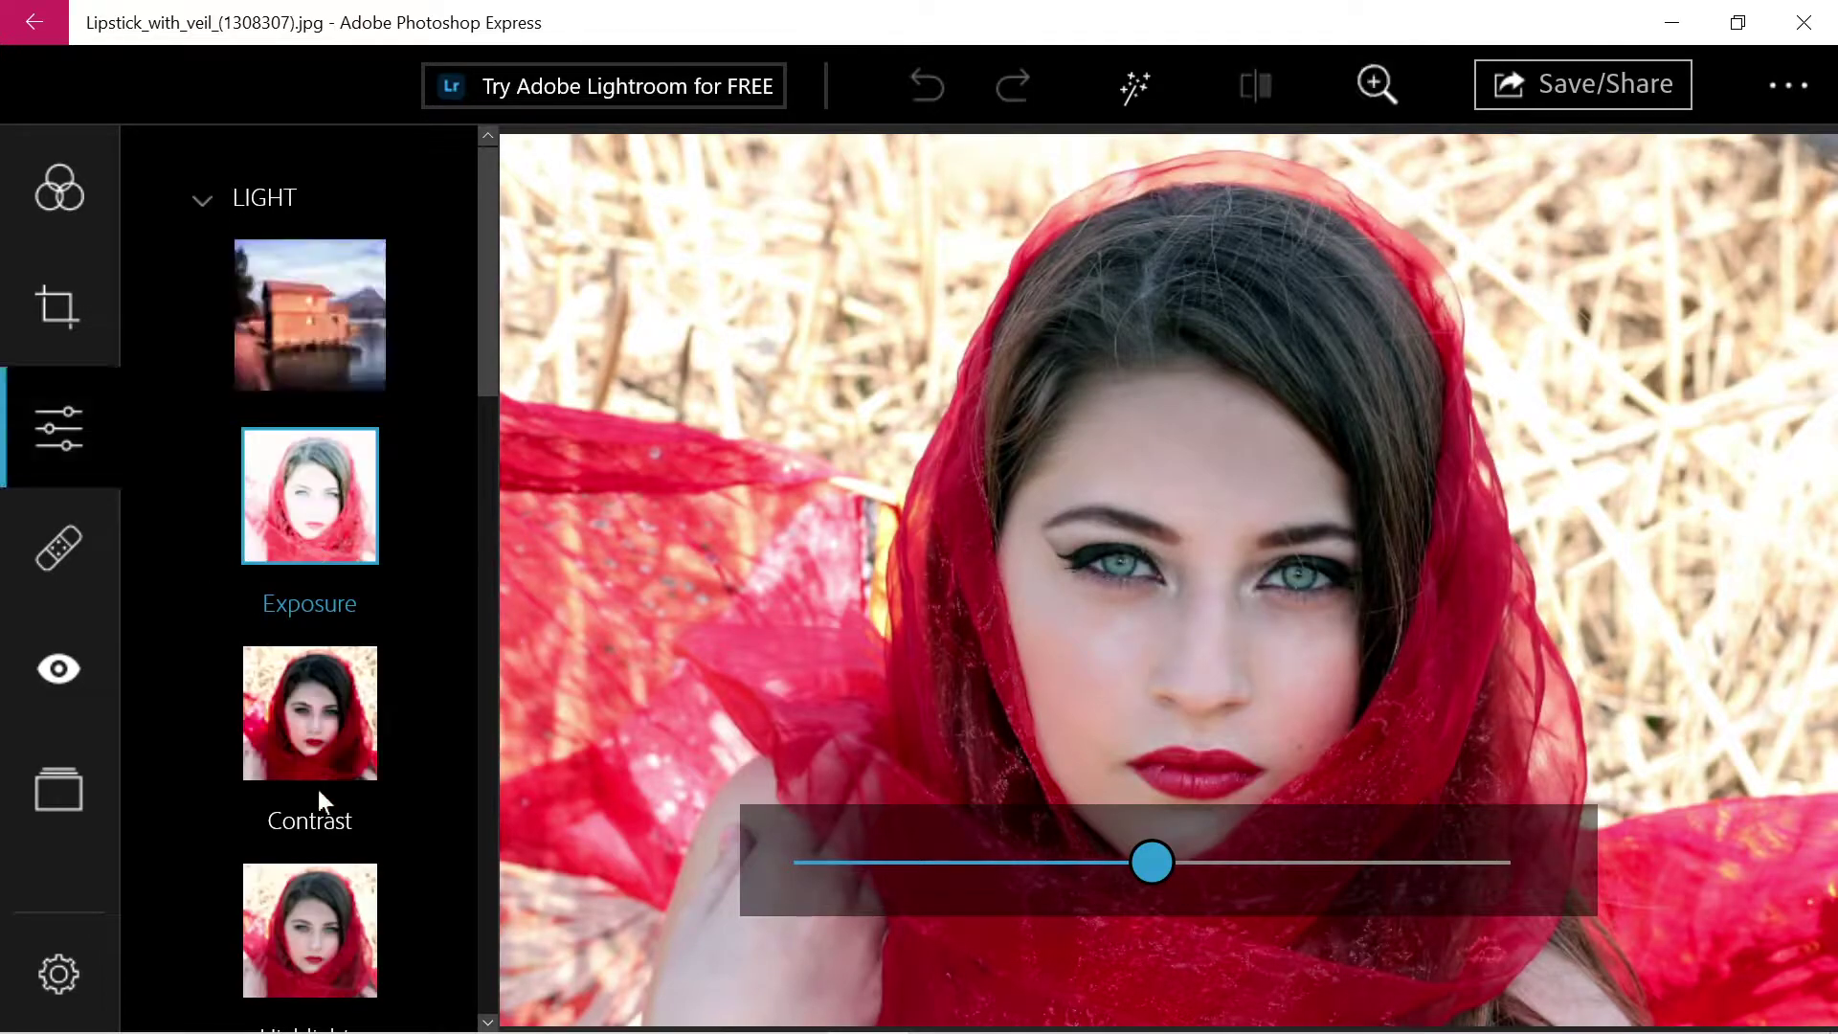
pyautogui.click(66, 543)
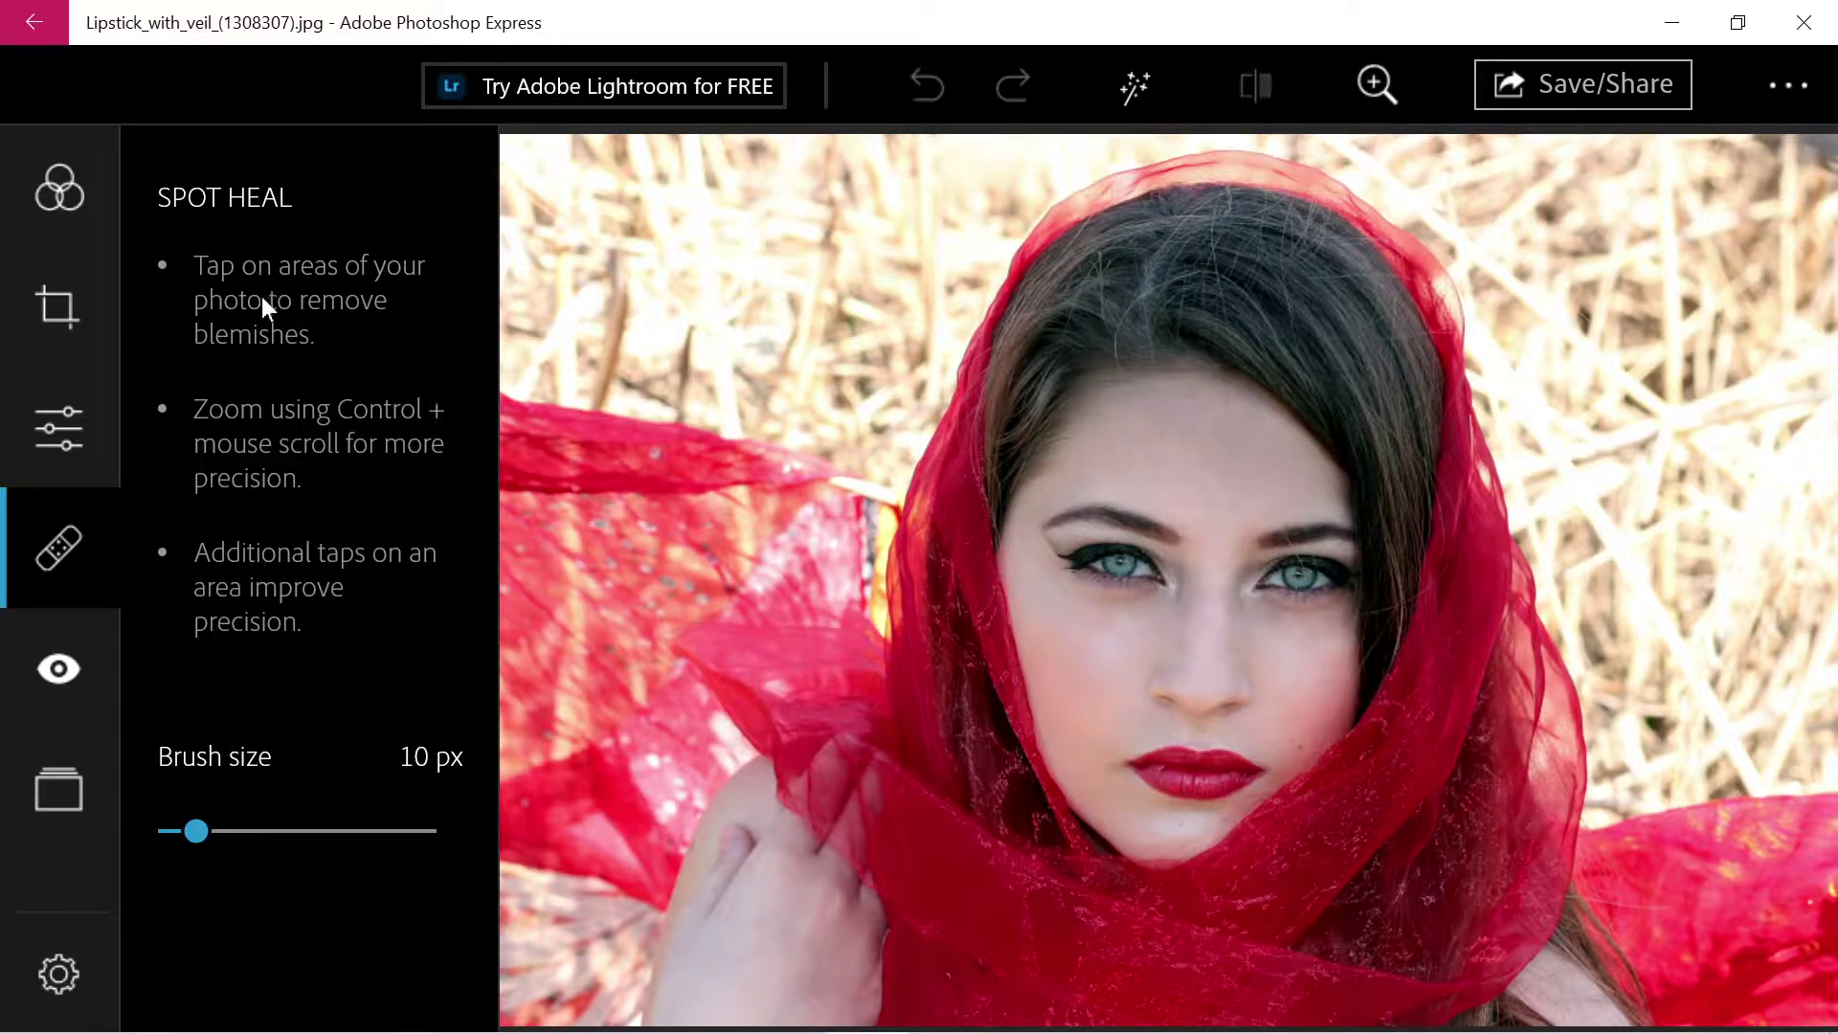
pyautogui.click(60, 665)
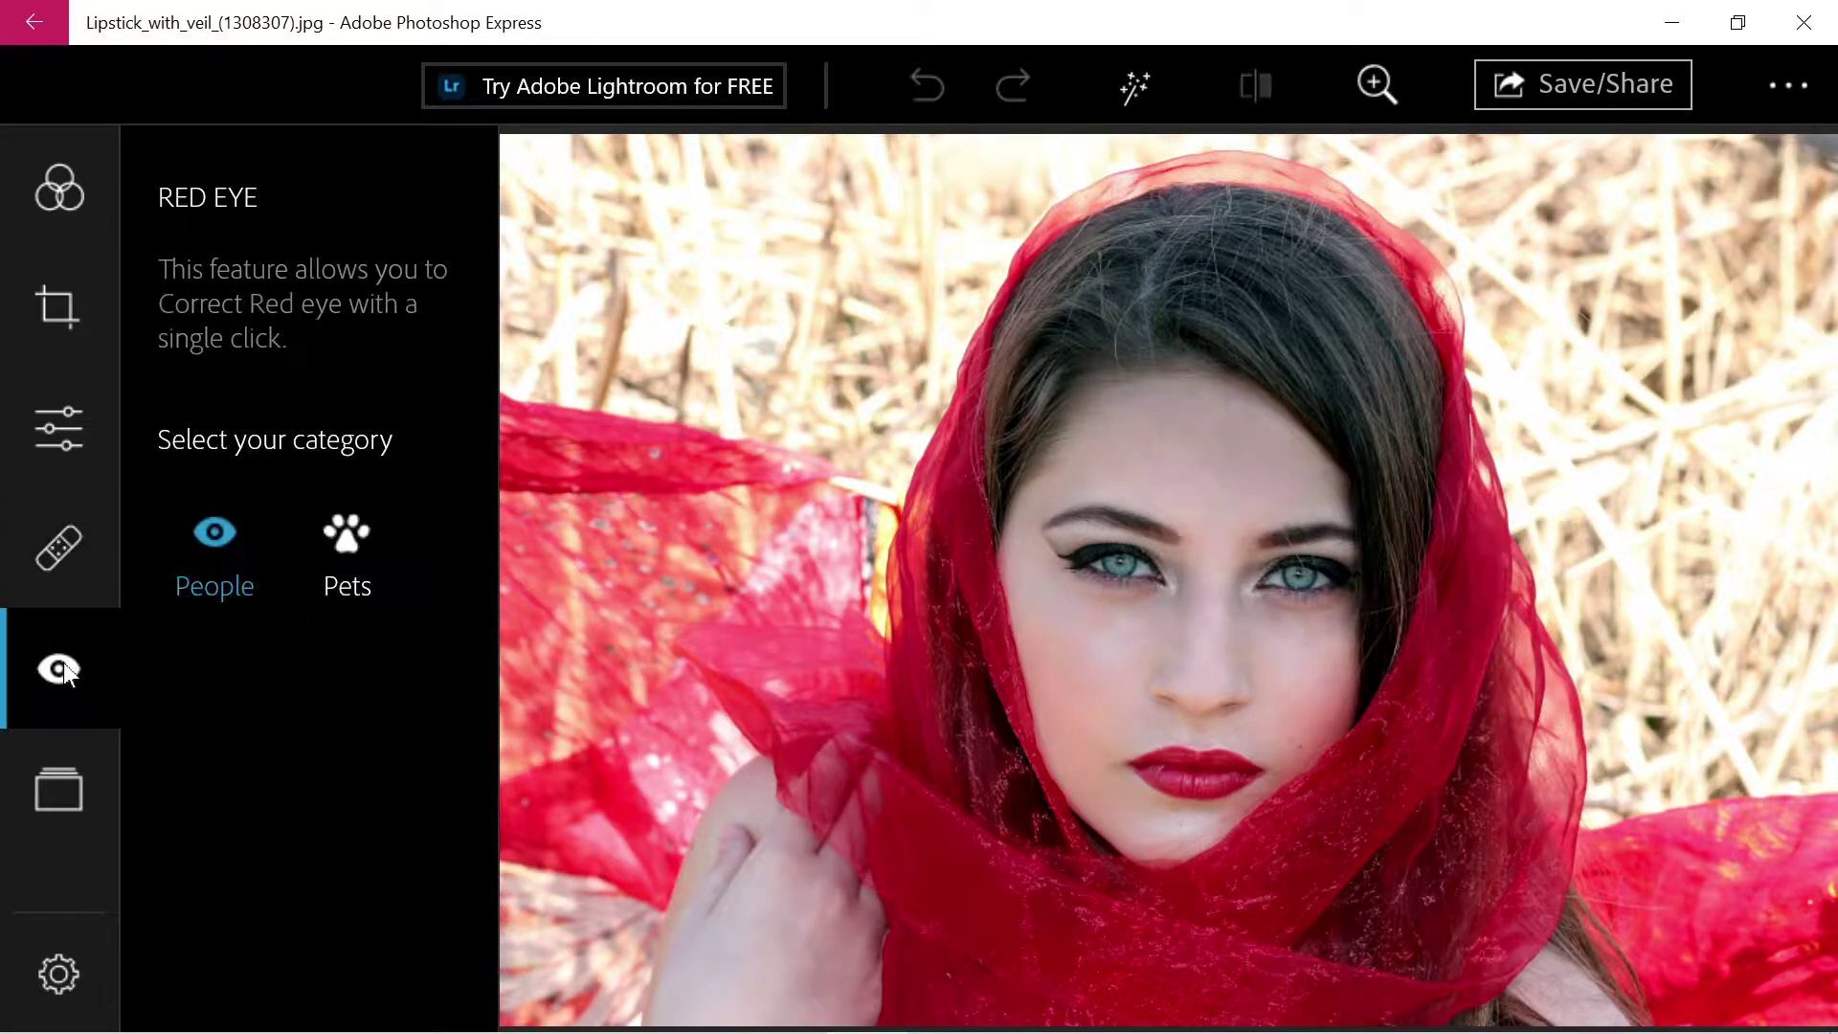
pyautogui.click(50, 808)
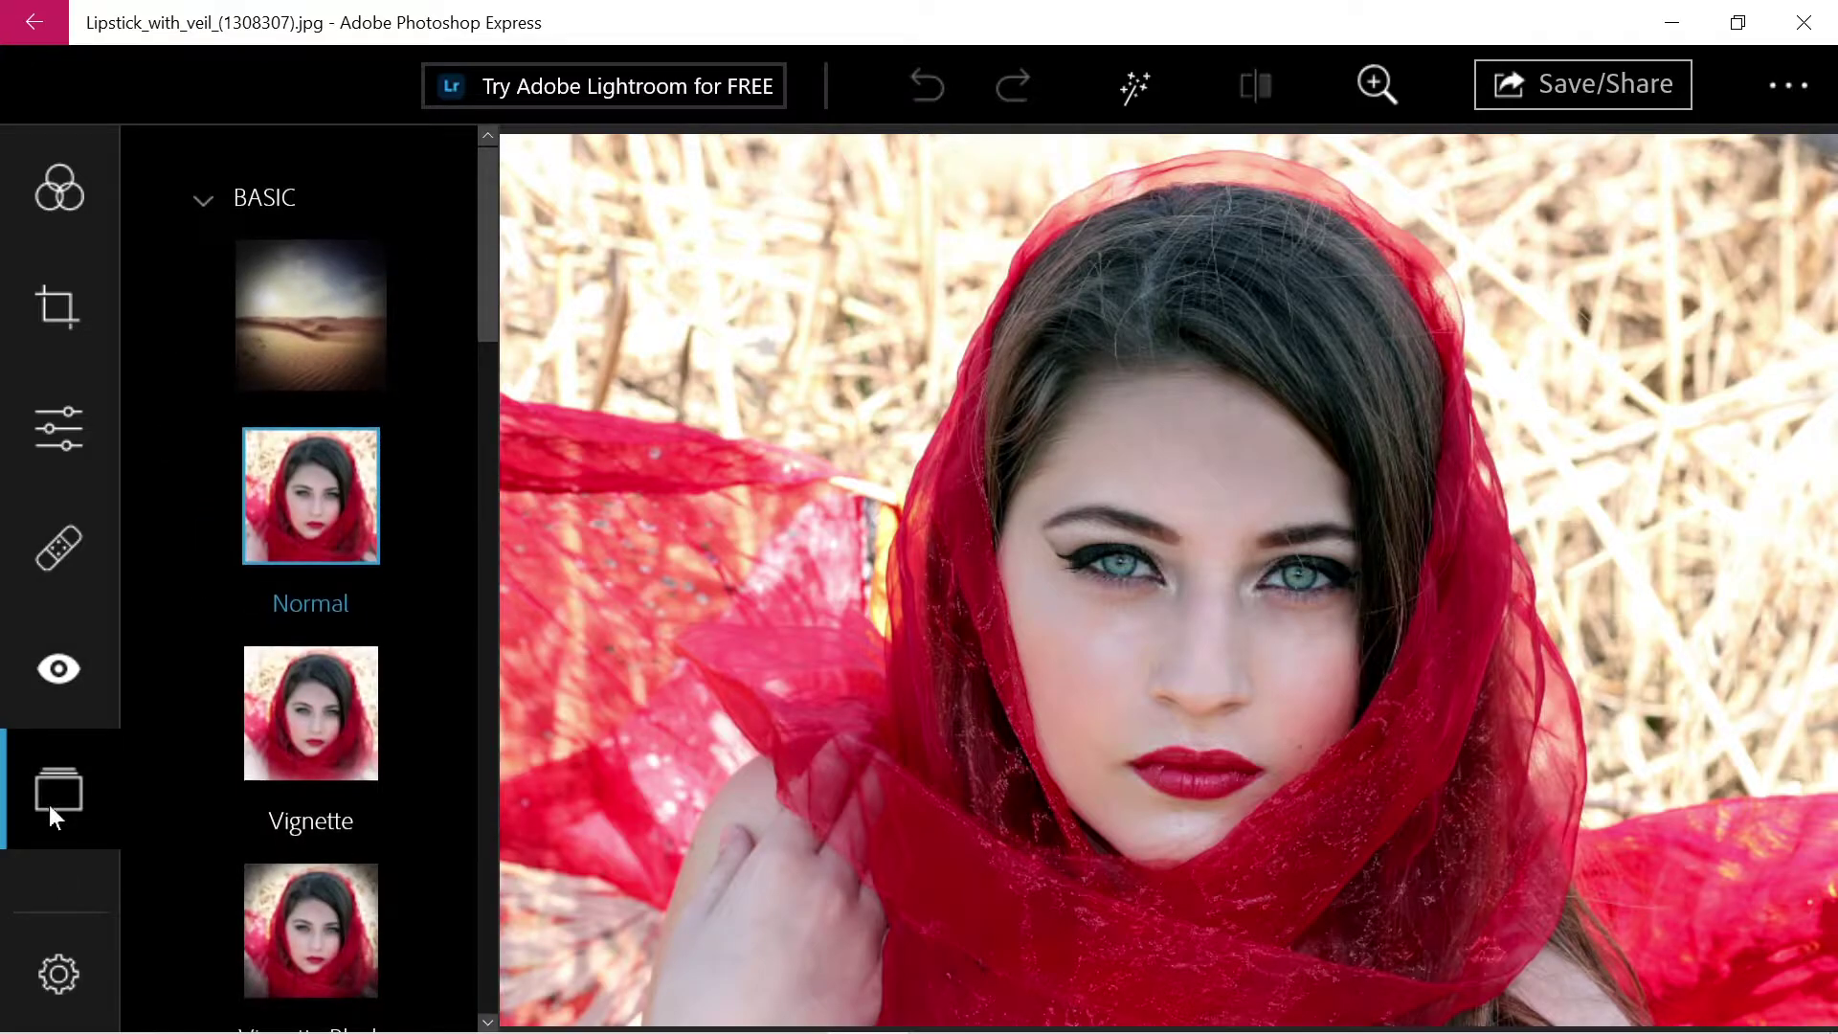
pyautogui.click(61, 972)
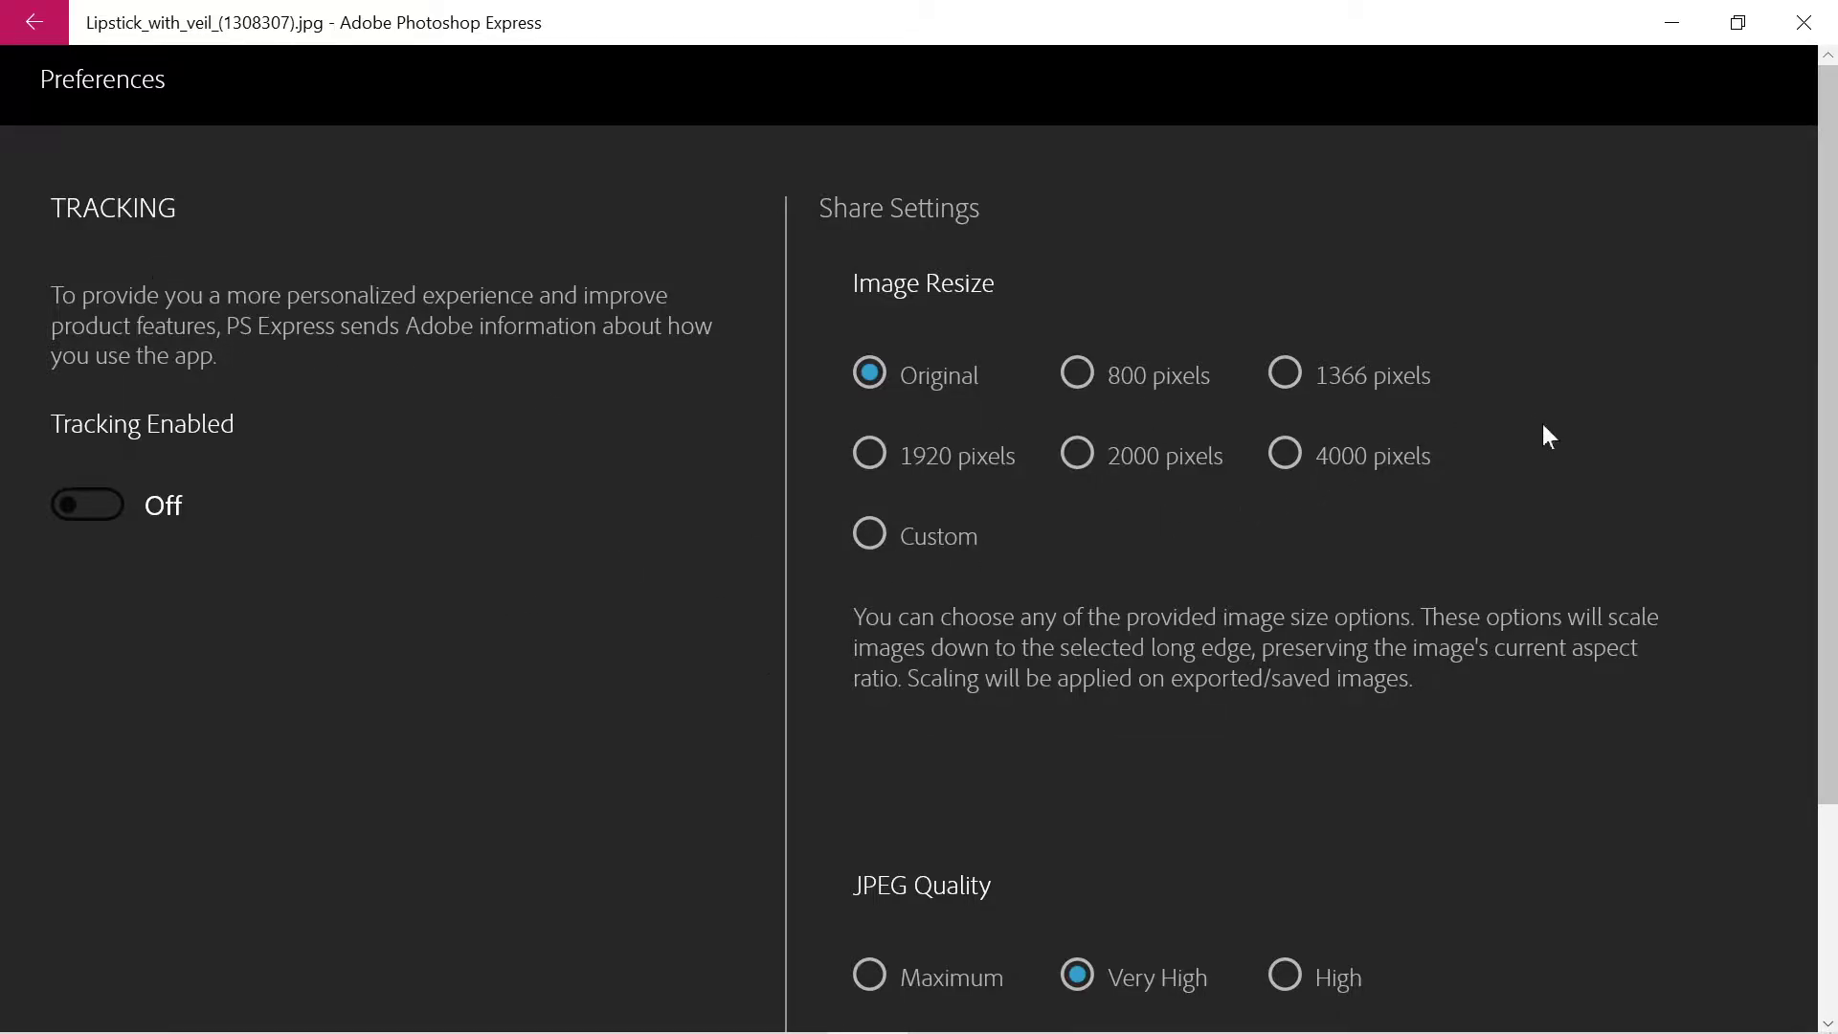
pyautogui.scroll(-1, 1542, 423)
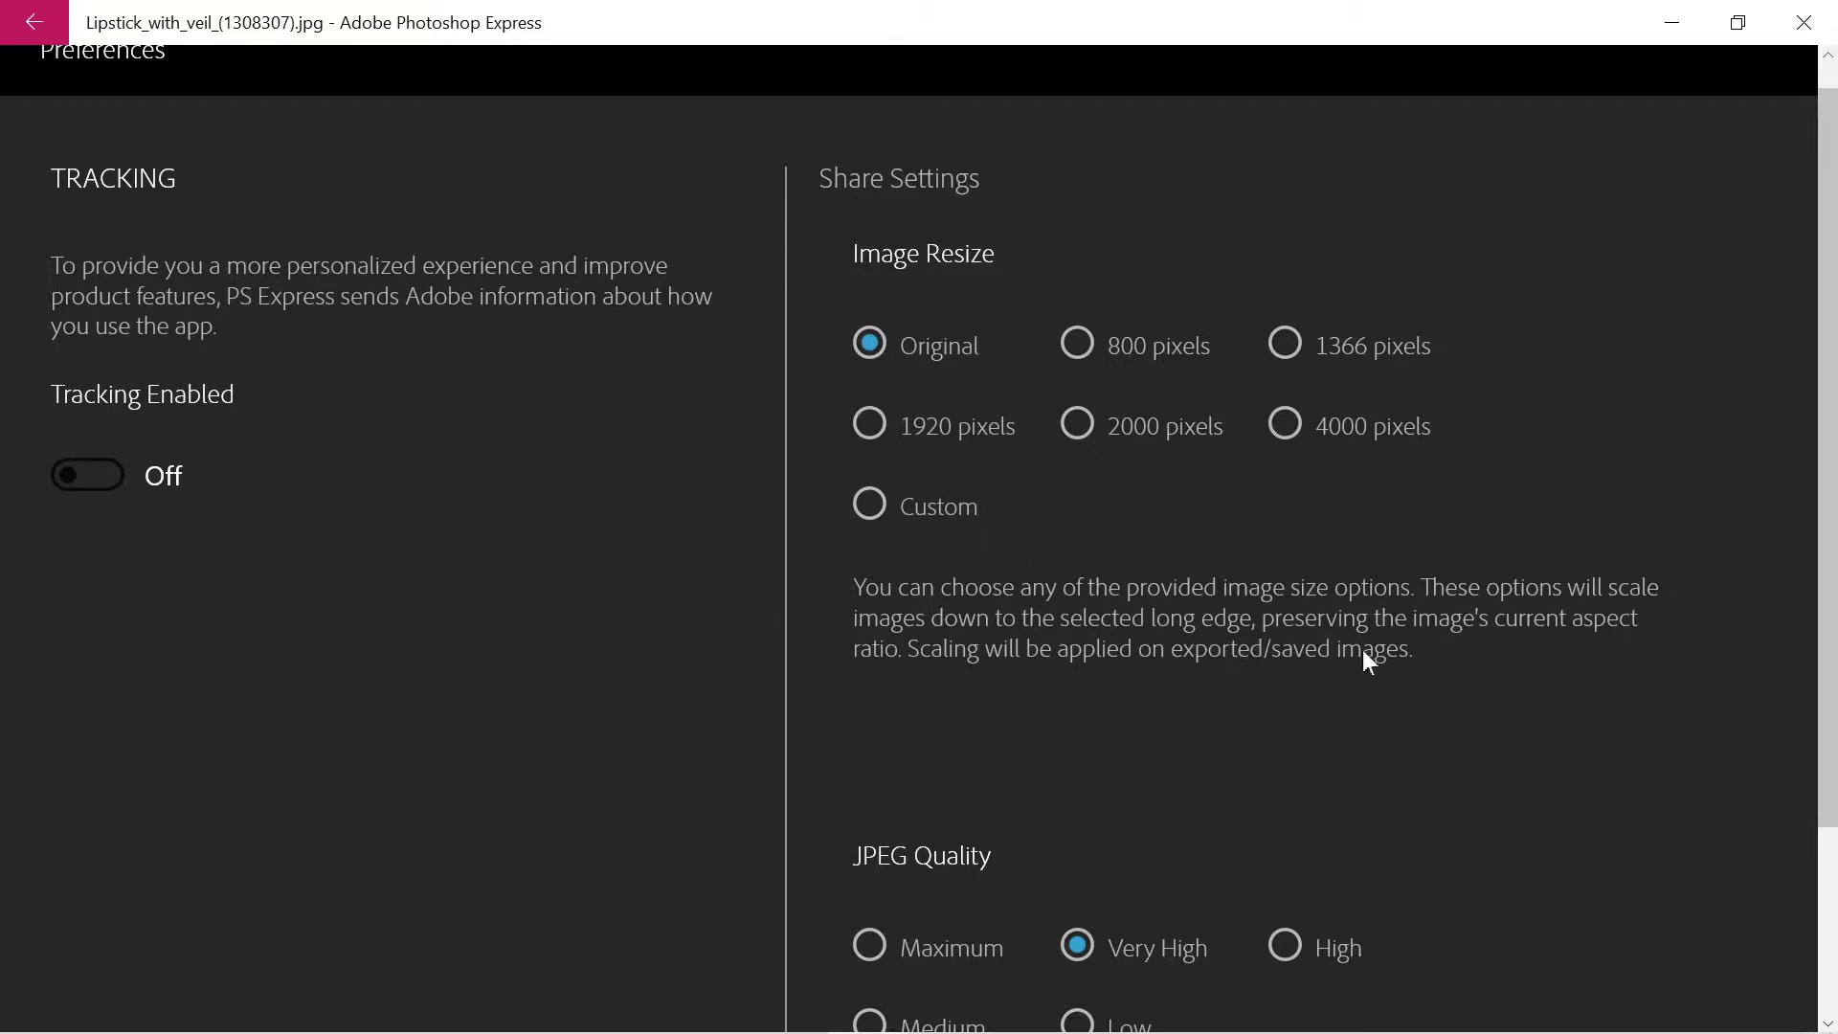
pyautogui.scroll(-5, 1225, 681)
pyautogui.scroll(5, 1225, 681)
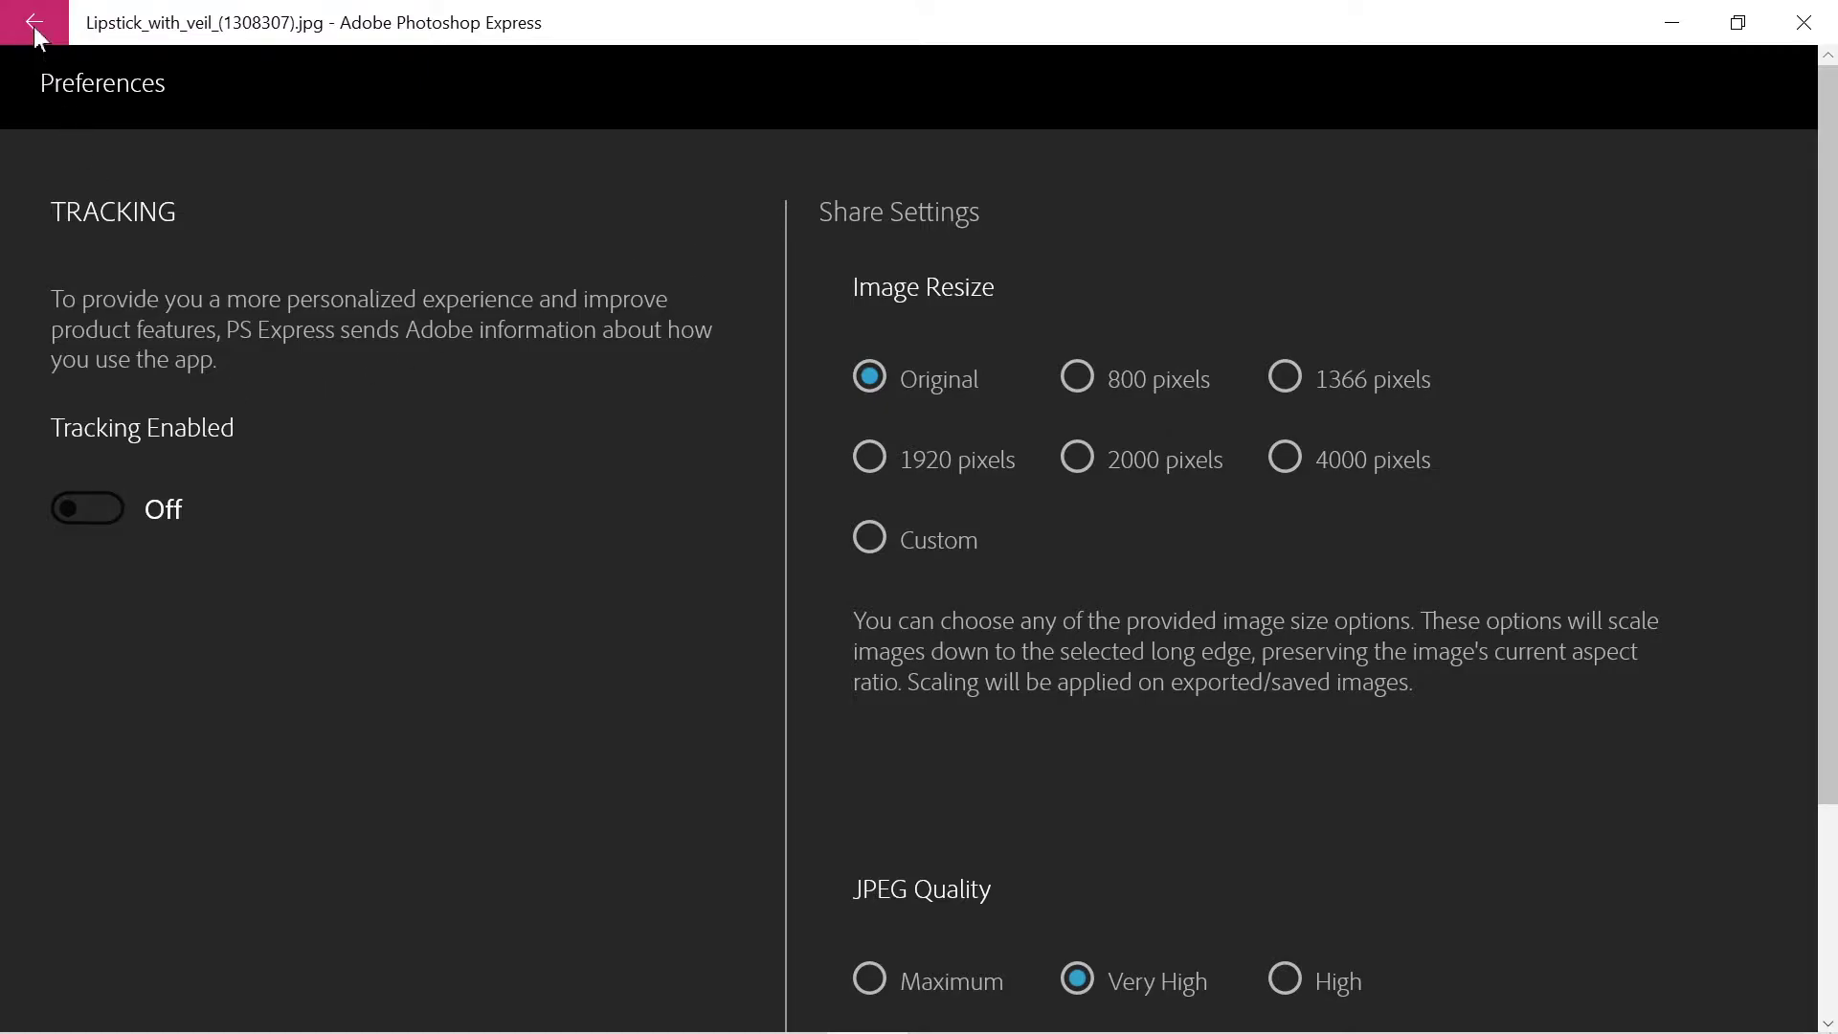
pyautogui.click(867, 534)
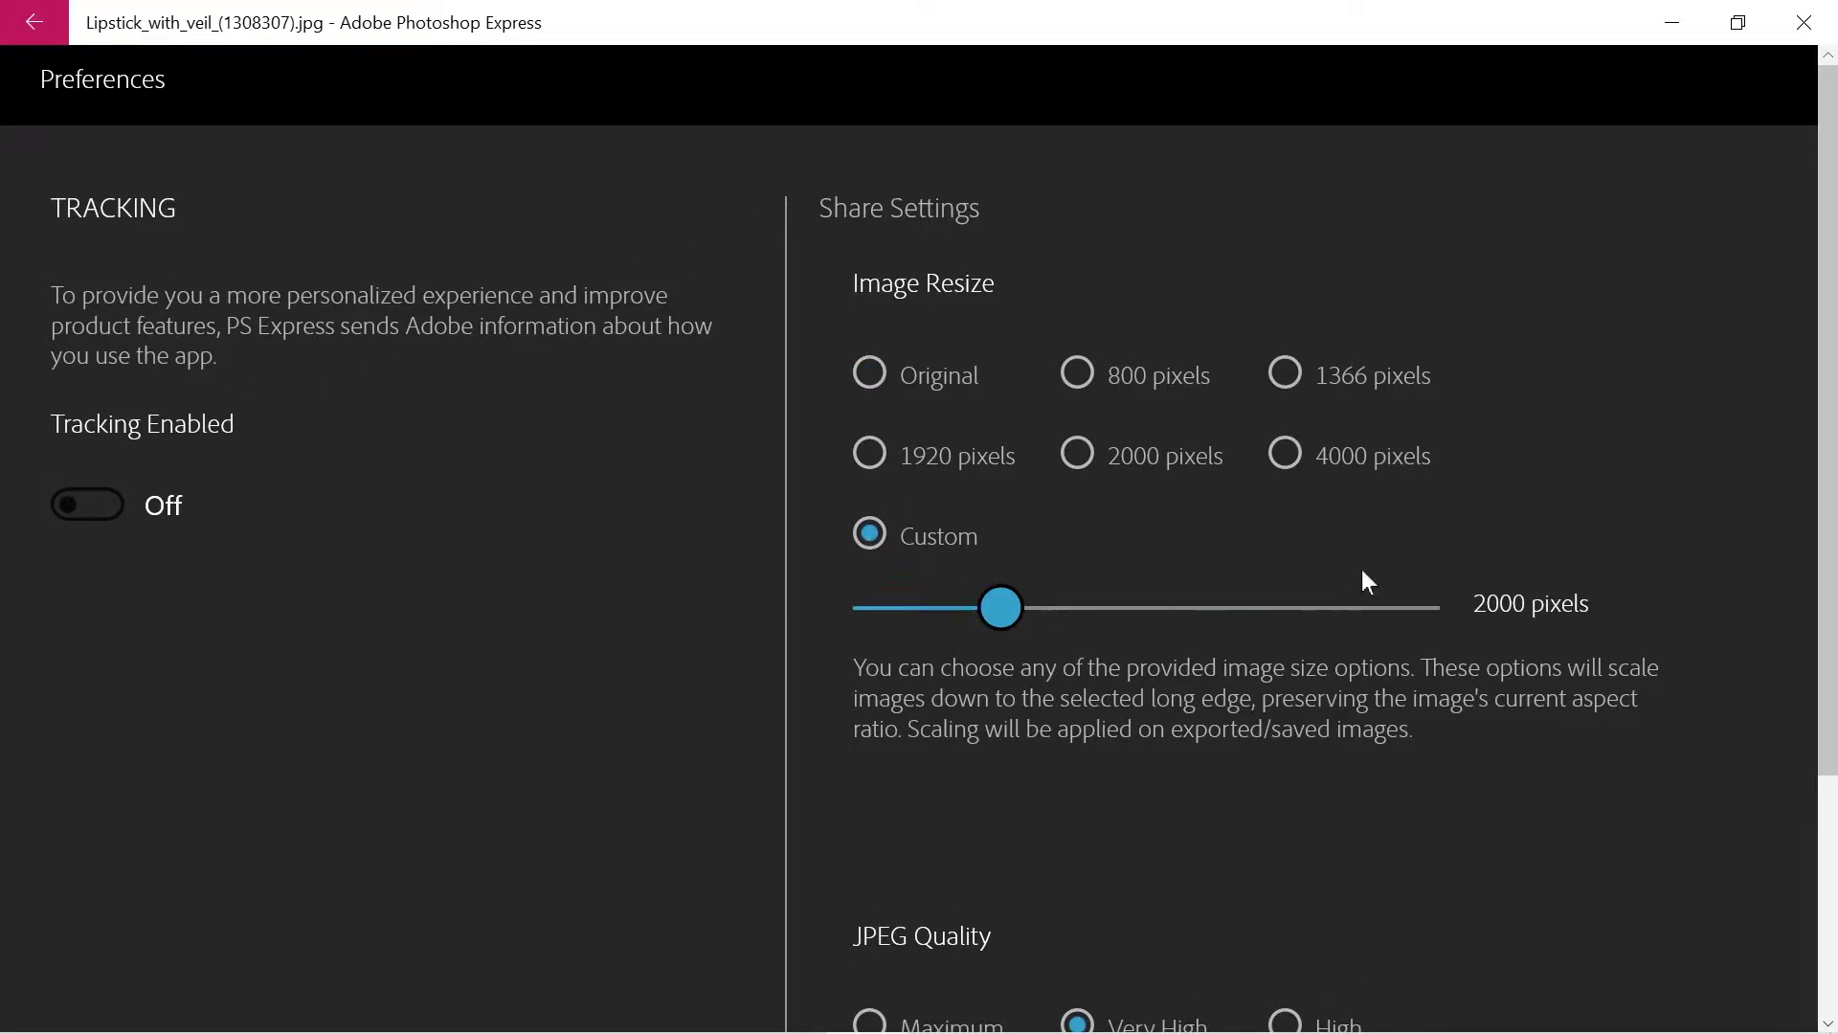
pyautogui.click(882, 370)
# - Return from preferences to the editor and expand the PORTRAIT looks category
pyautogui.click(39, 24)
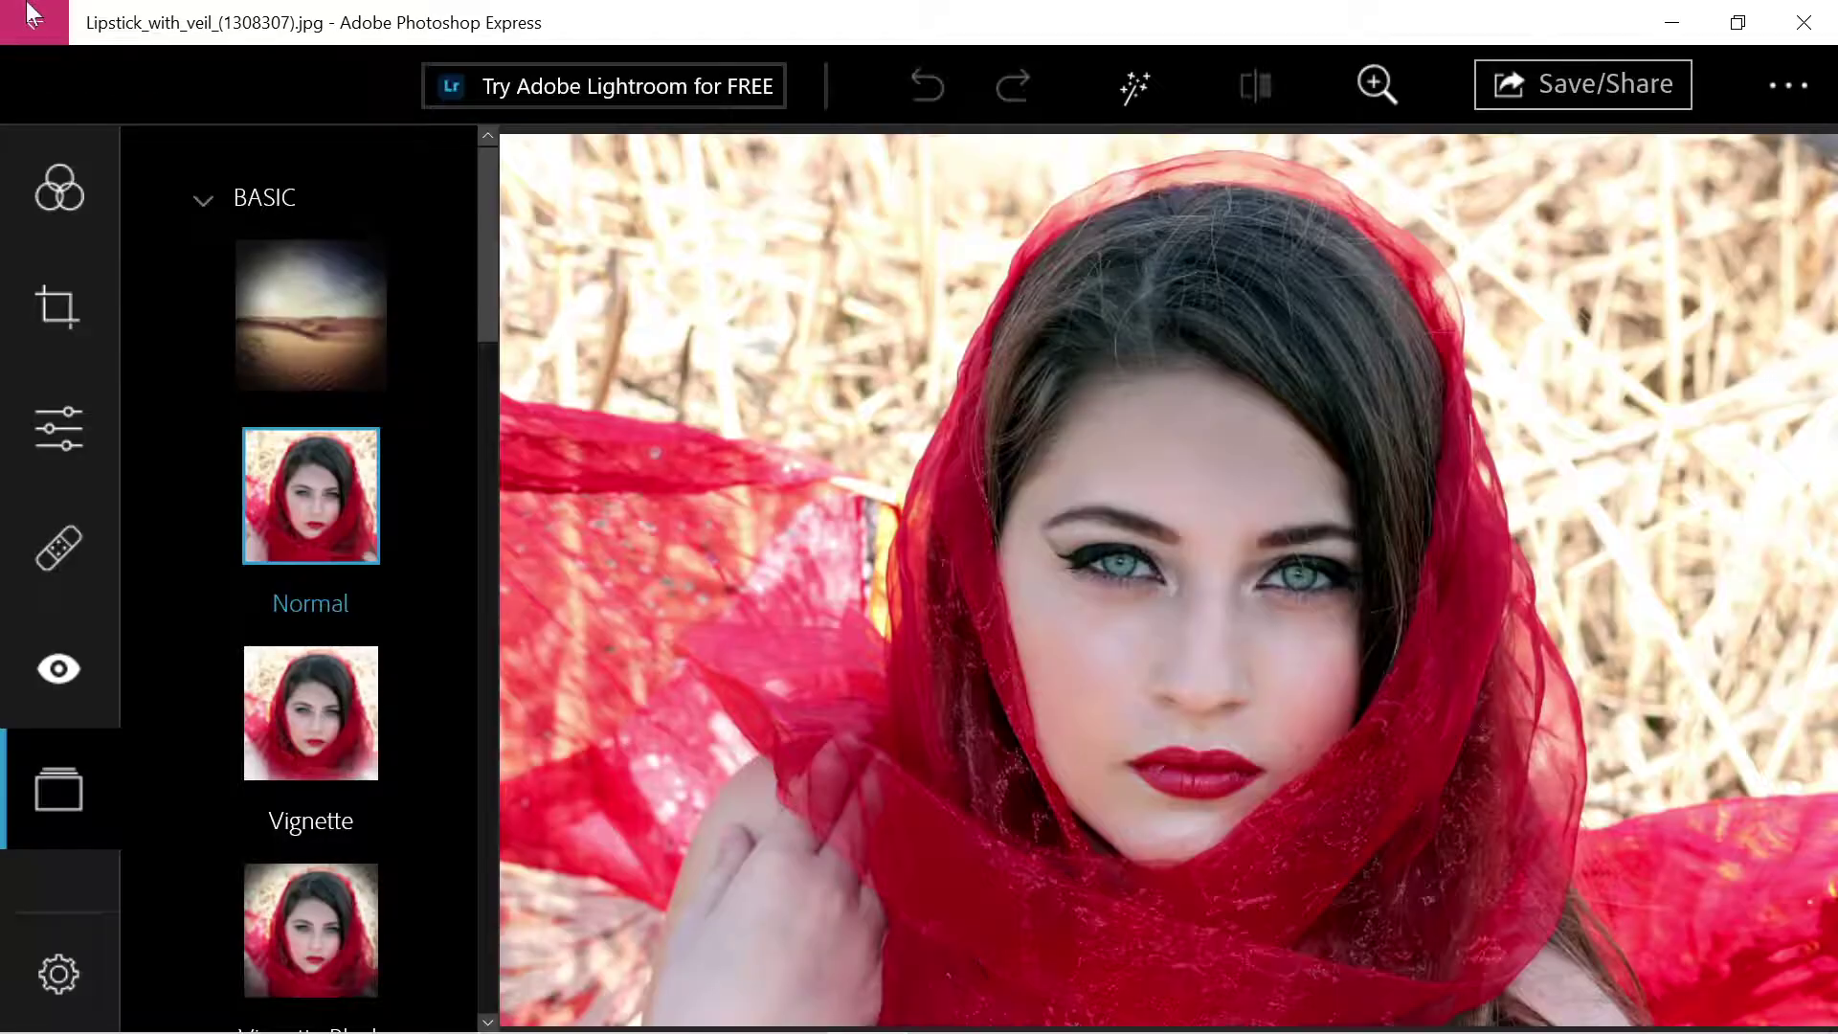
pyautogui.click(60, 190)
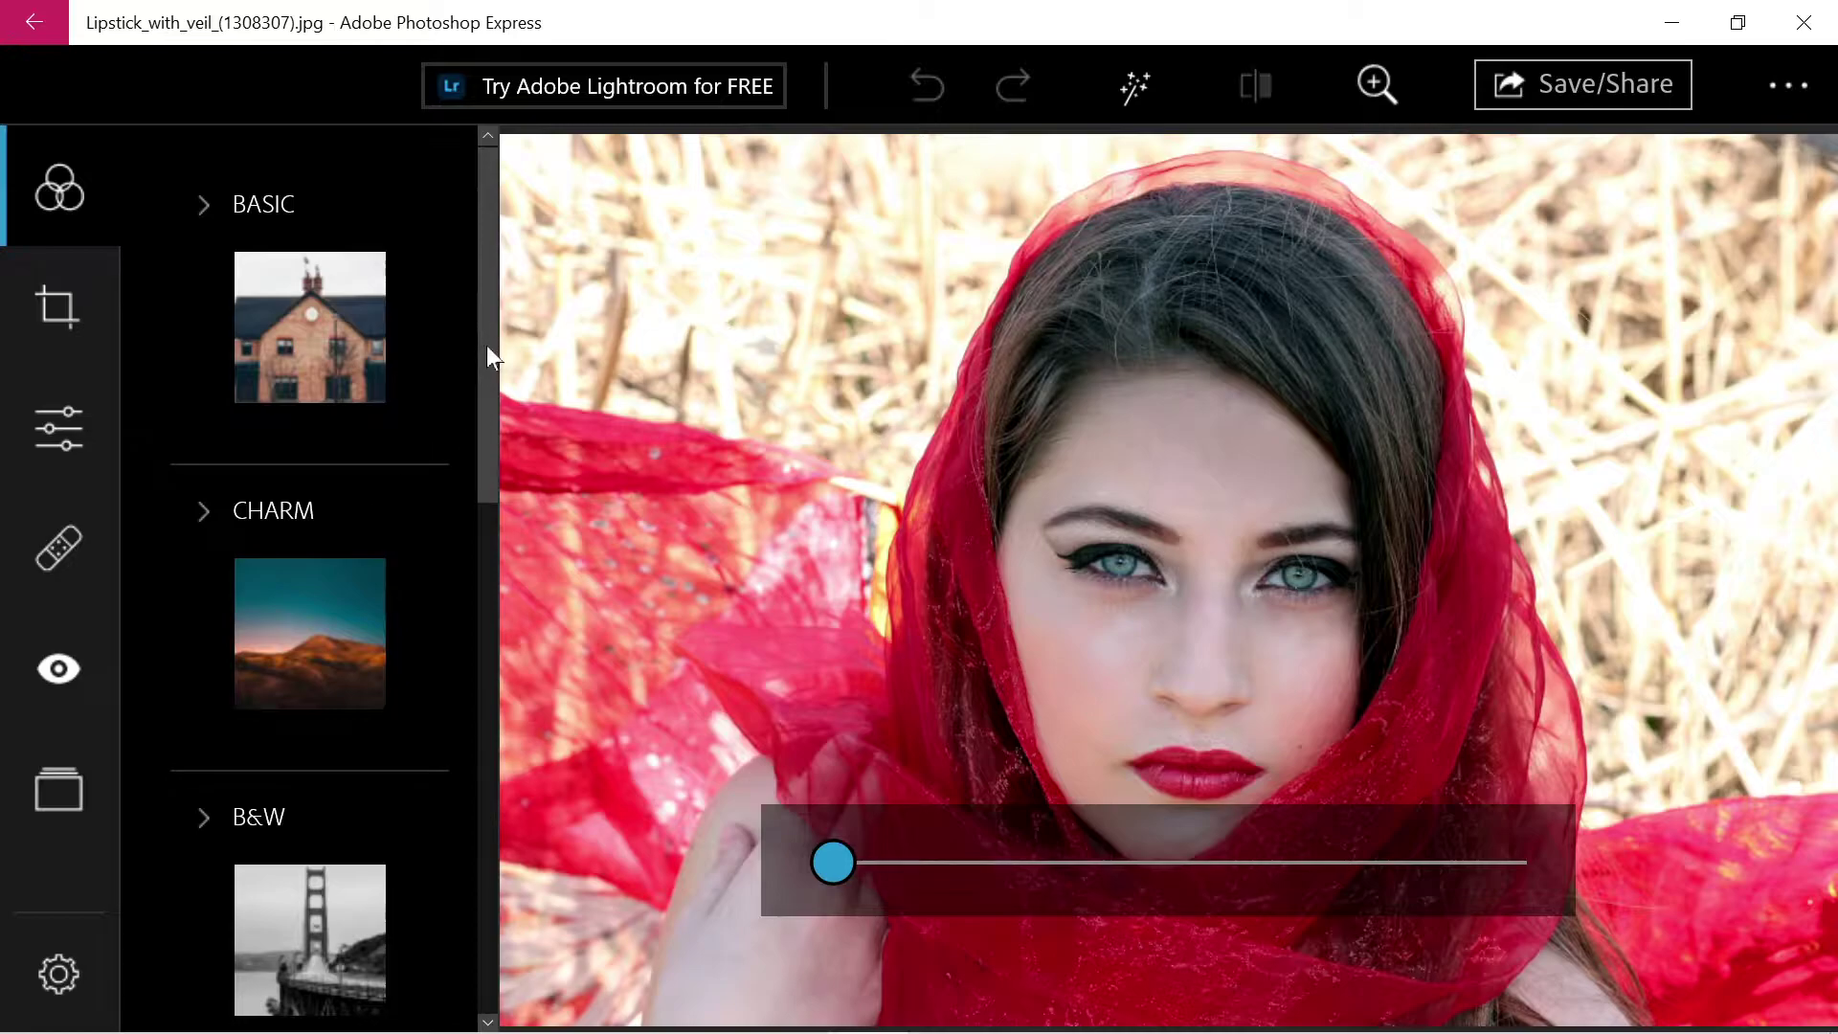
pyautogui.moveTo(486, 346); pyautogui.dragTo(471, 853)
pyautogui.moveTo(833, 861); pyautogui.dragTo(450, 571)
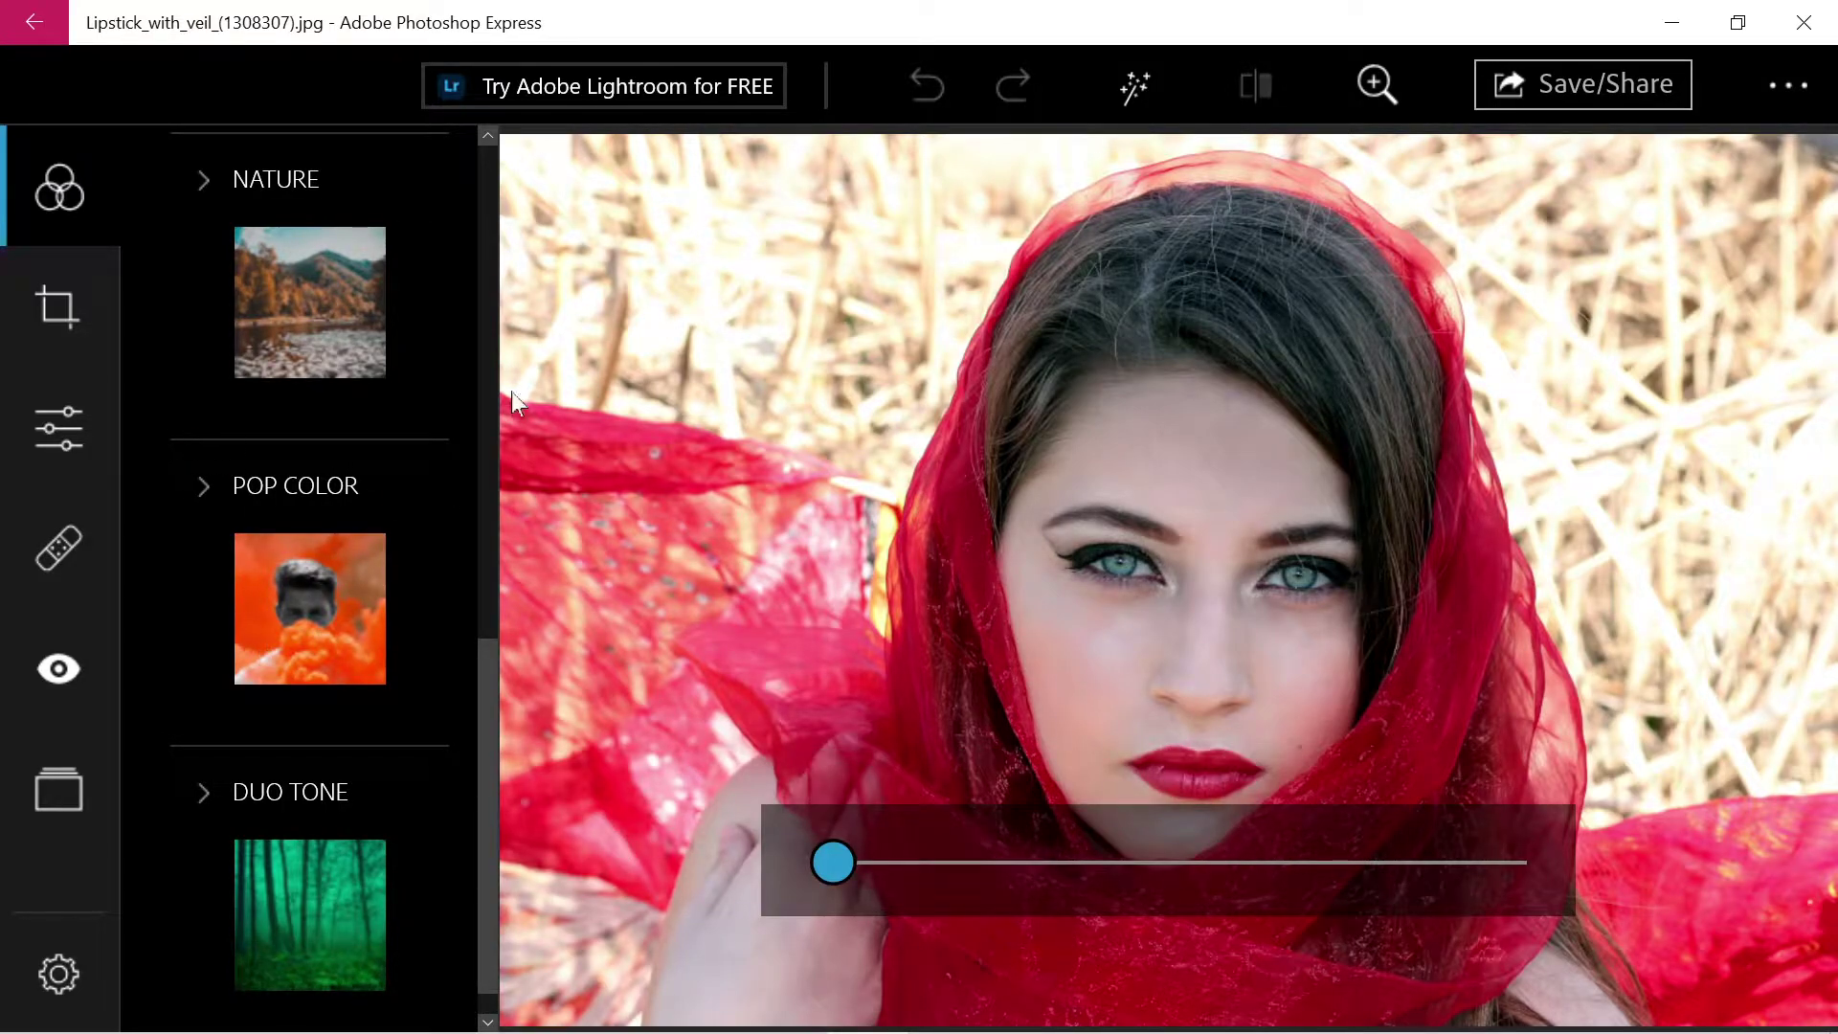
pyautogui.moveTo(479, 691); pyautogui.dragTo(433, 436)
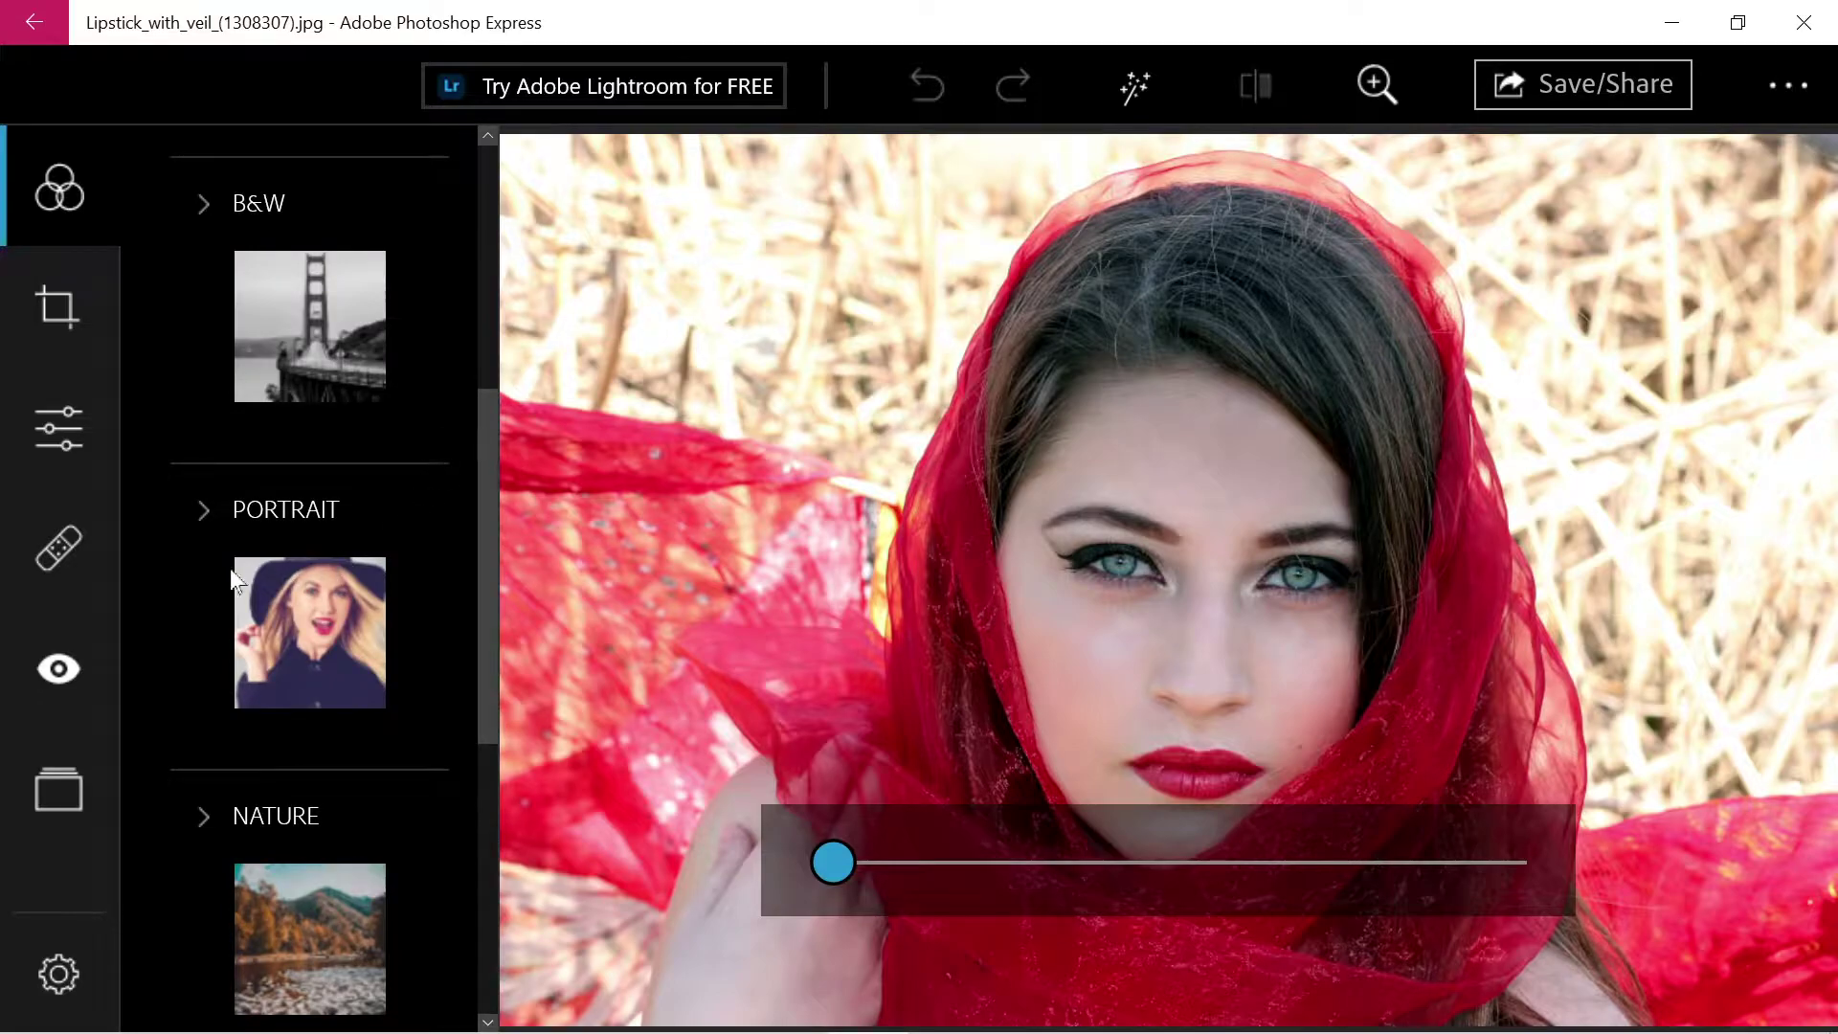
pyautogui.click(210, 512)
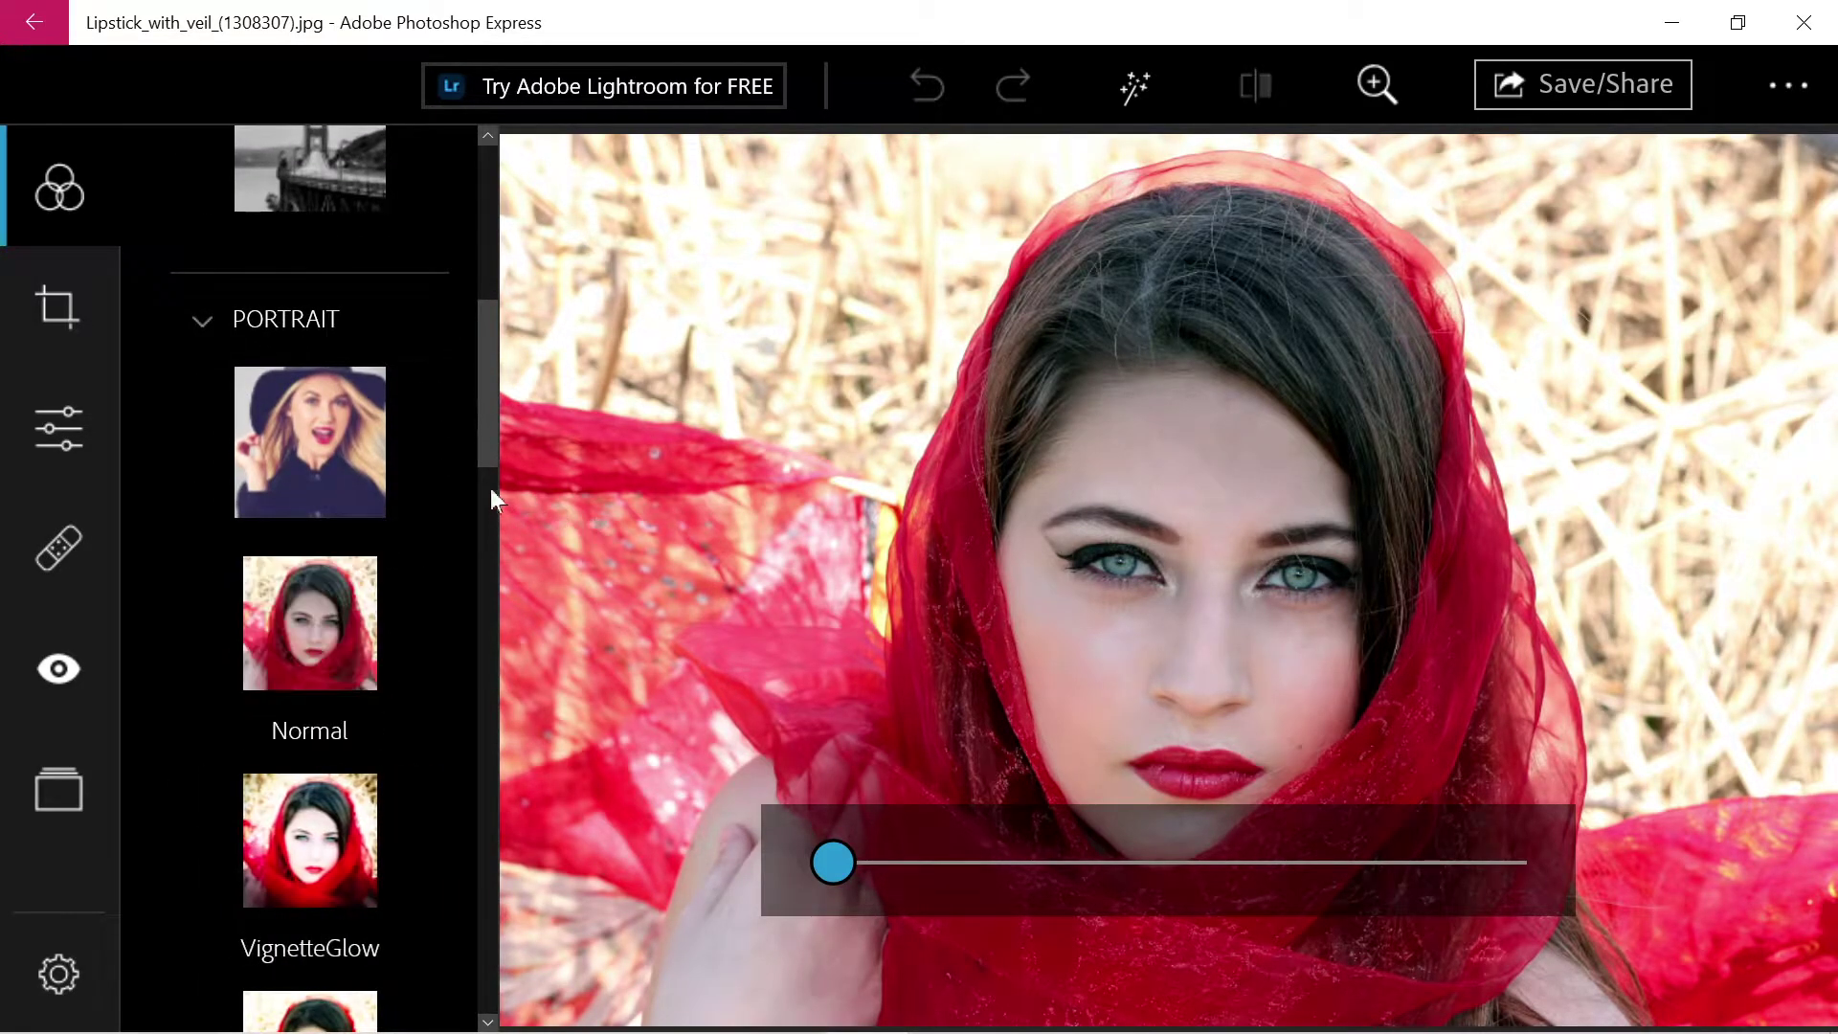
pyautogui.moveTo(484, 391); pyautogui.dragTo(430, 622)
# - Apply the WarmVintage look and reduce its strength to about 74
pyautogui.click(314, 632)
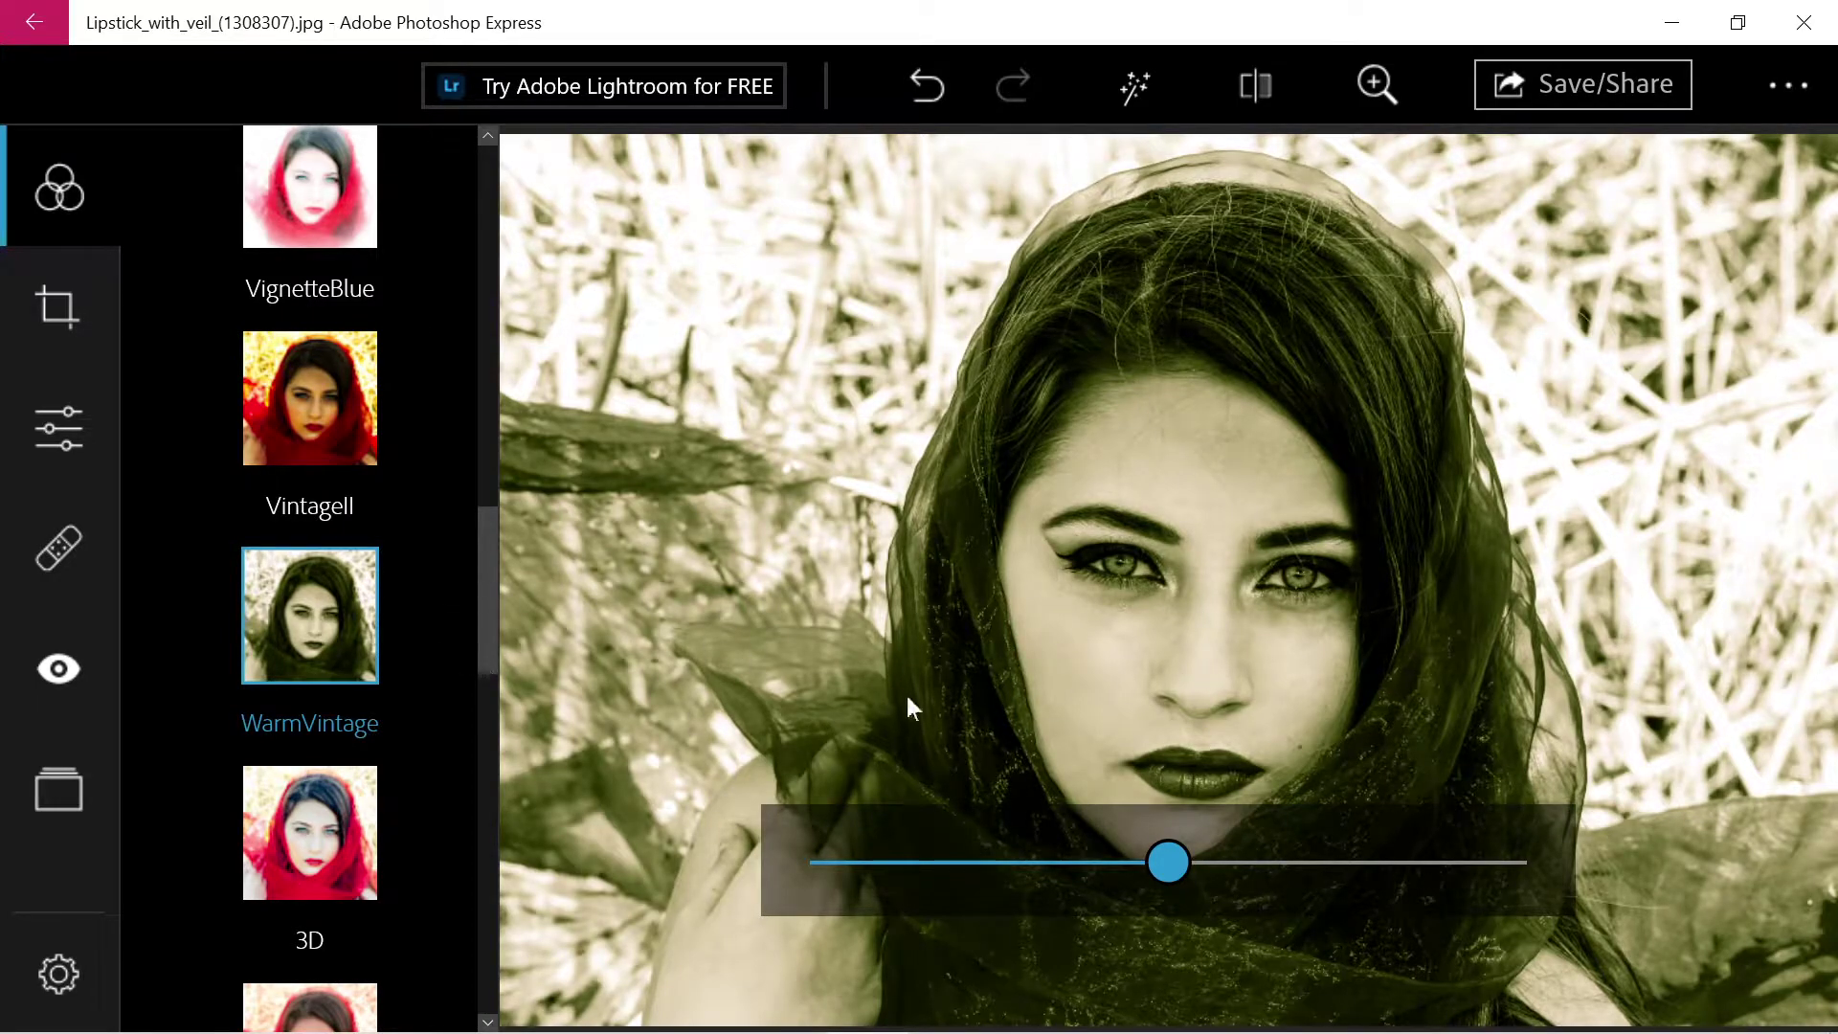
pyautogui.click(1173, 859)
pyautogui.moveTo(1176, 869)
pyautogui.mouseDown()
pyautogui.moveTo(1302, 867)
pyautogui.moveTo(1027, 848)
pyautogui.moveTo(1392, 884)
pyautogui.moveTo(1204, 863)
pyautogui.mouseUp()
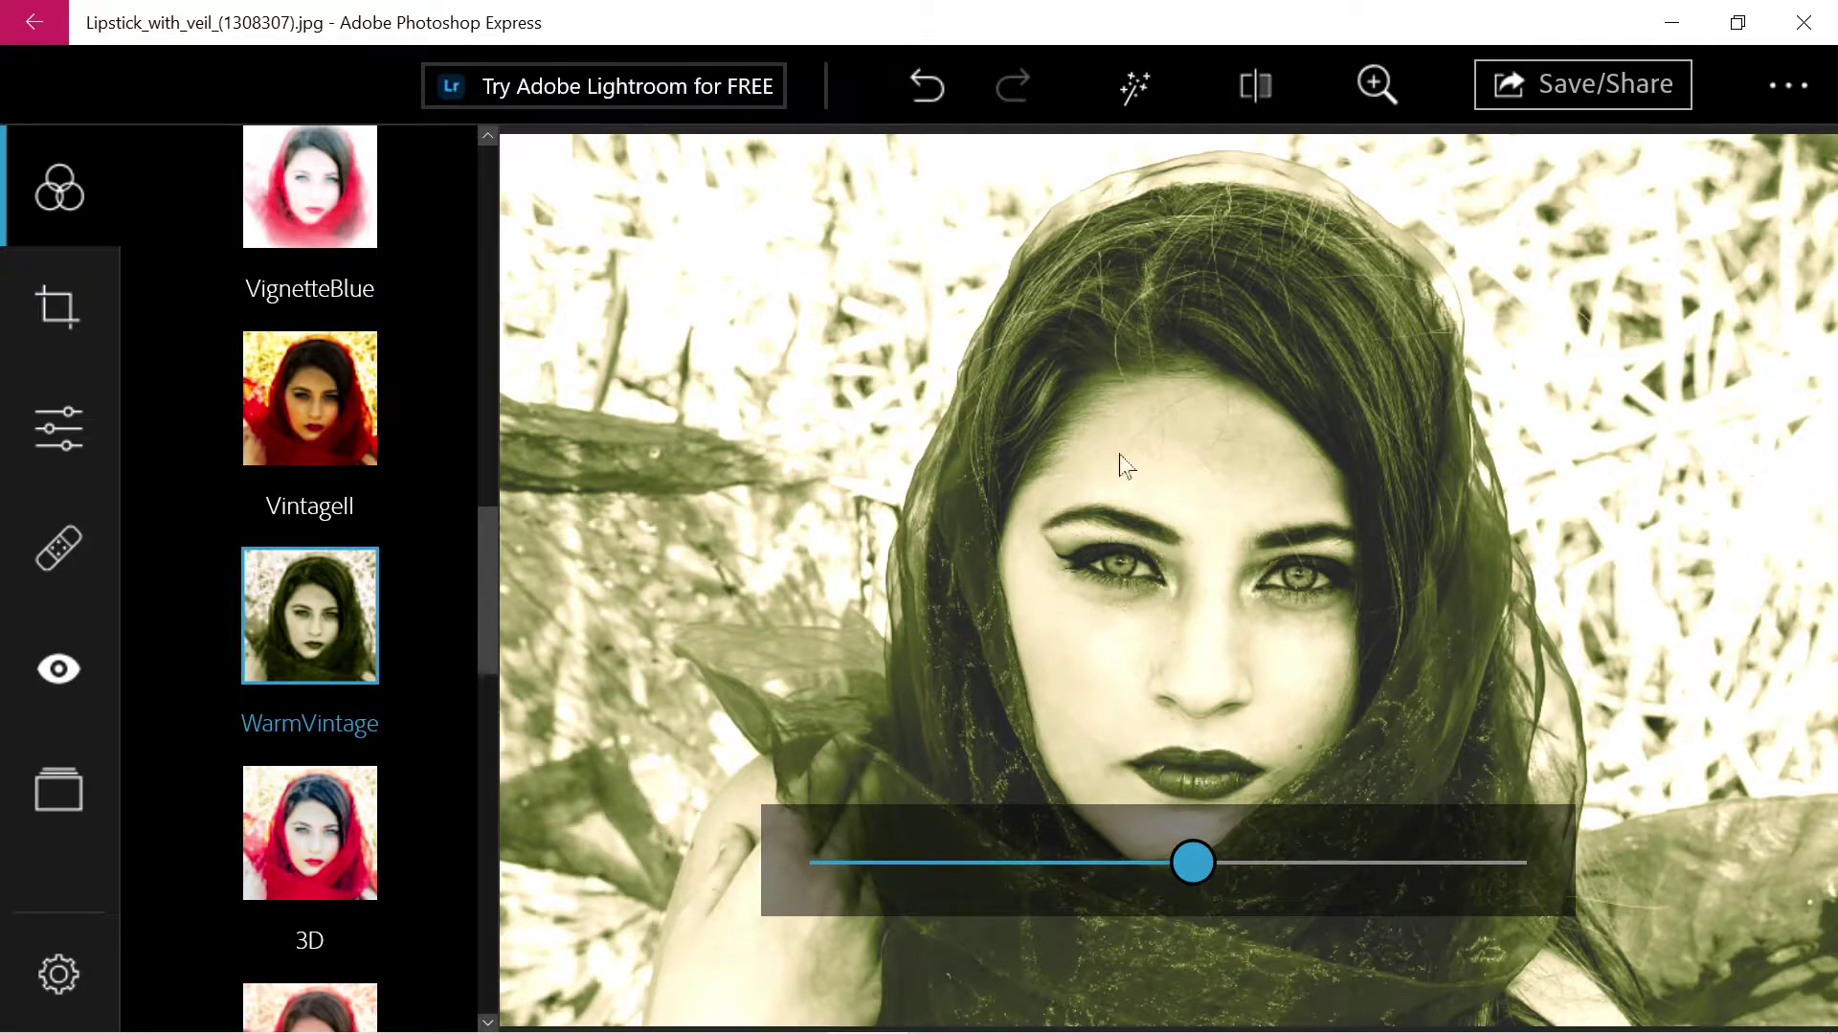
# - Spot-heal cheek, forehead and chin spots with a 41 px brush, then undo the last three heals
pyautogui.click(57, 546)
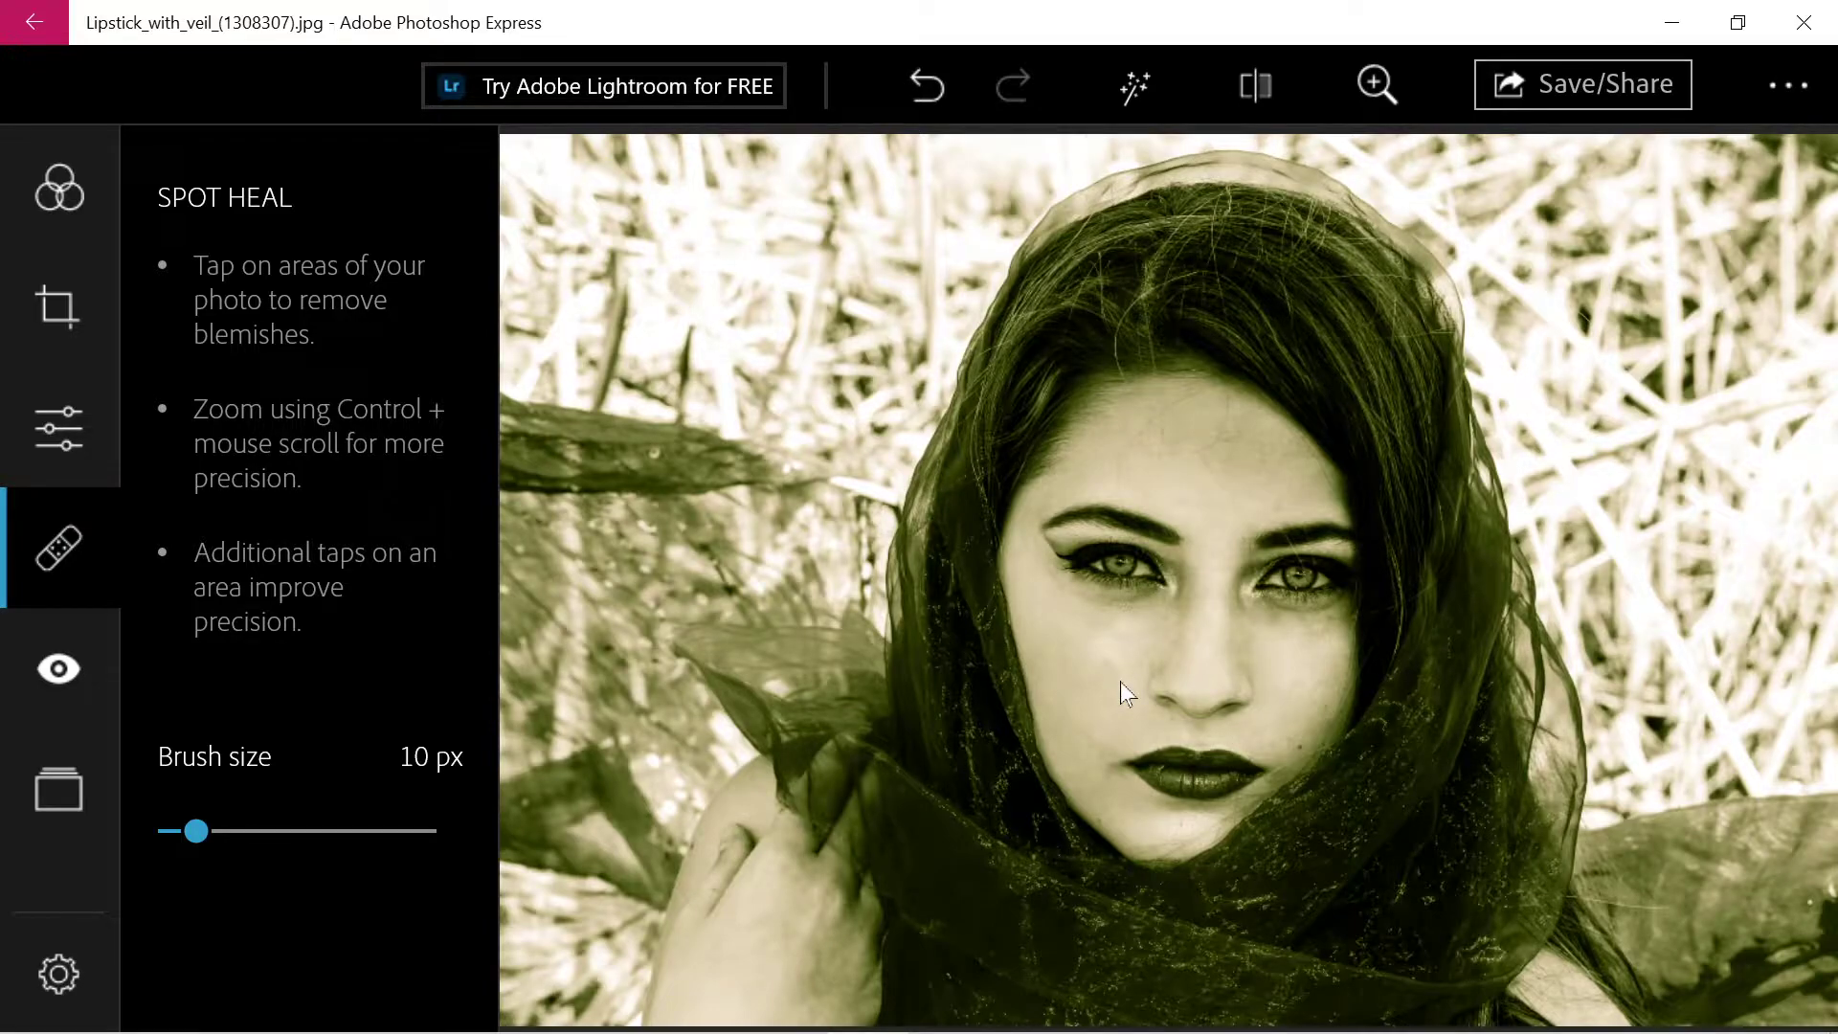
pyautogui.moveTo(189, 841); pyautogui.dragTo(274, 841)
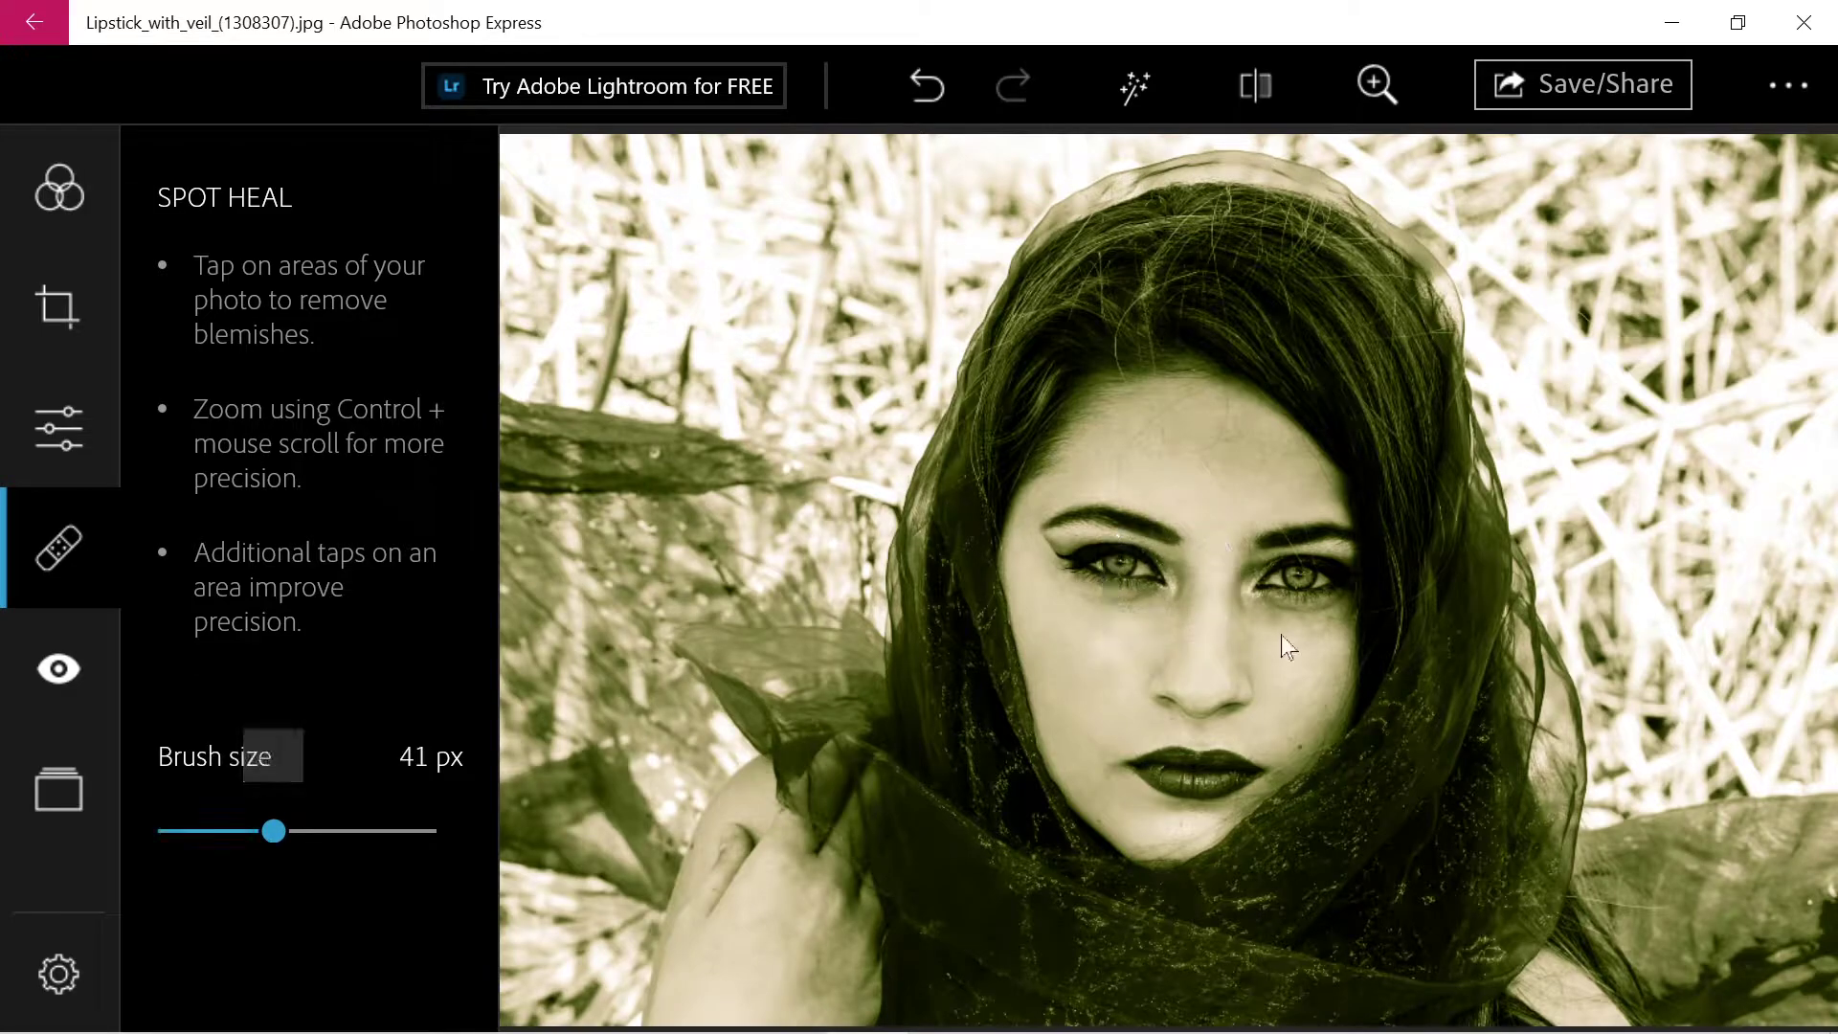
pyautogui.click(1100, 681)
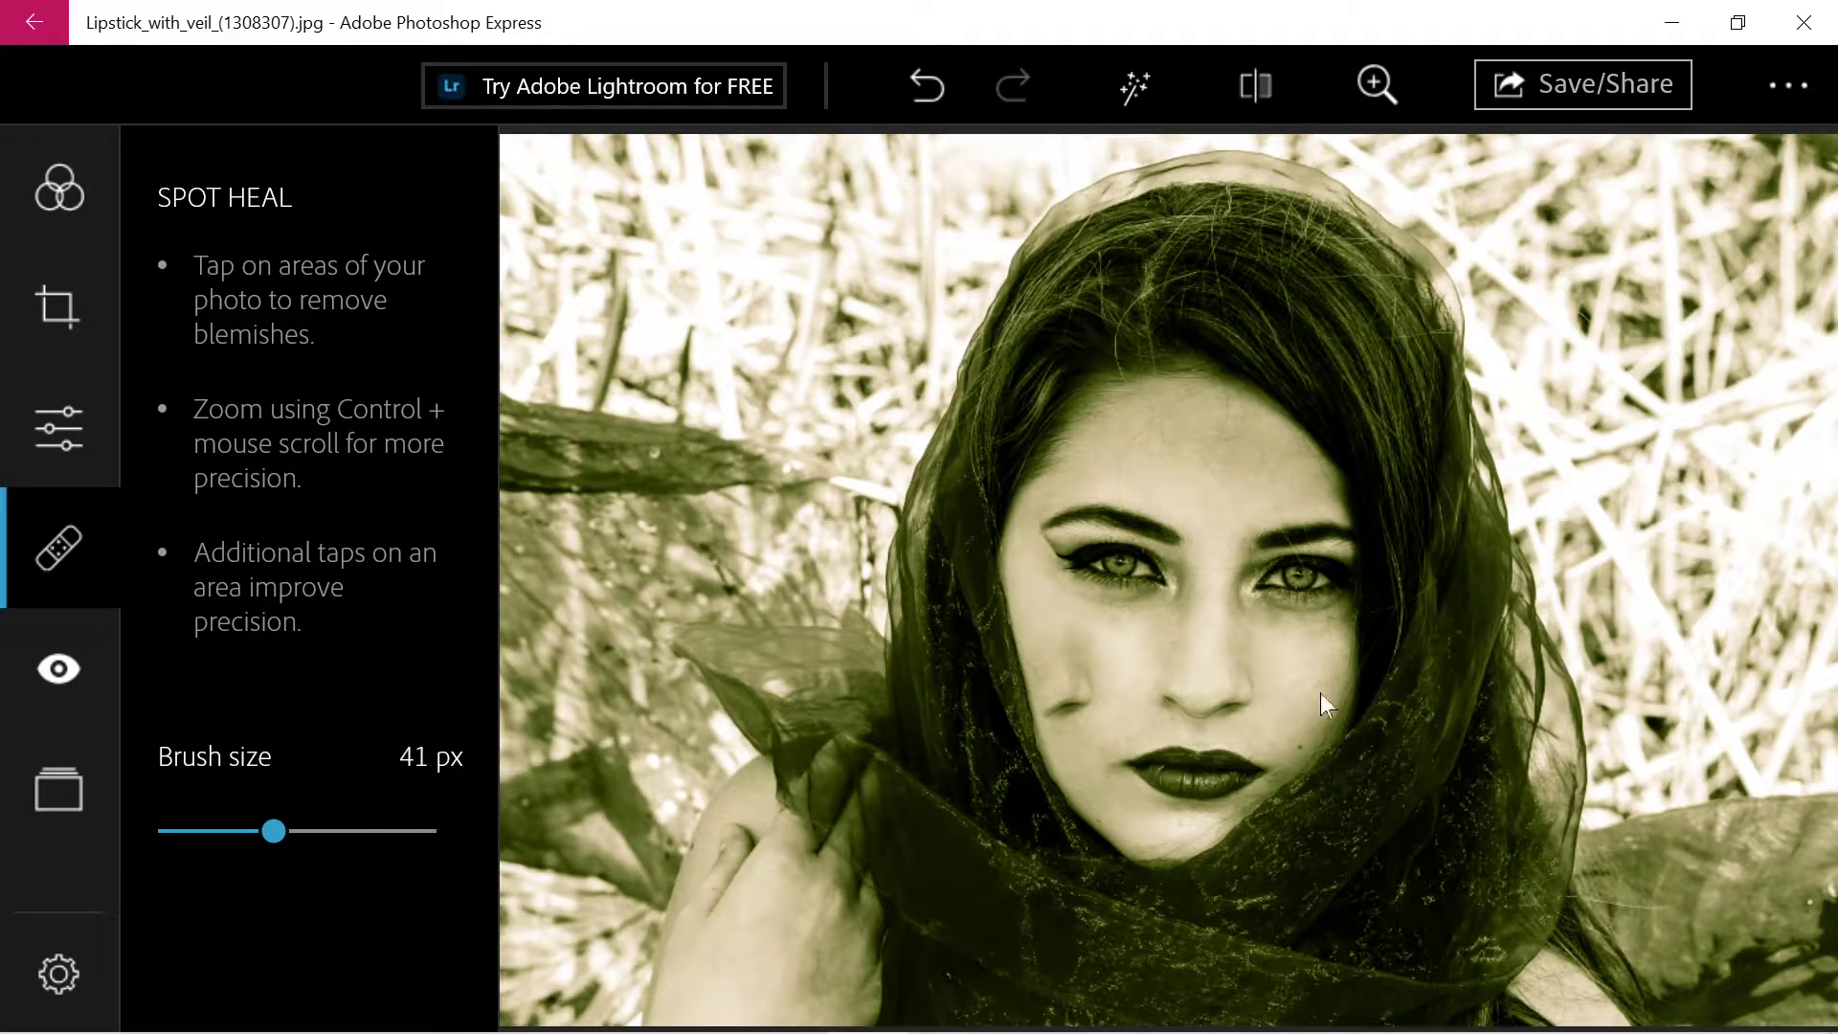
pyautogui.click(1296, 689)
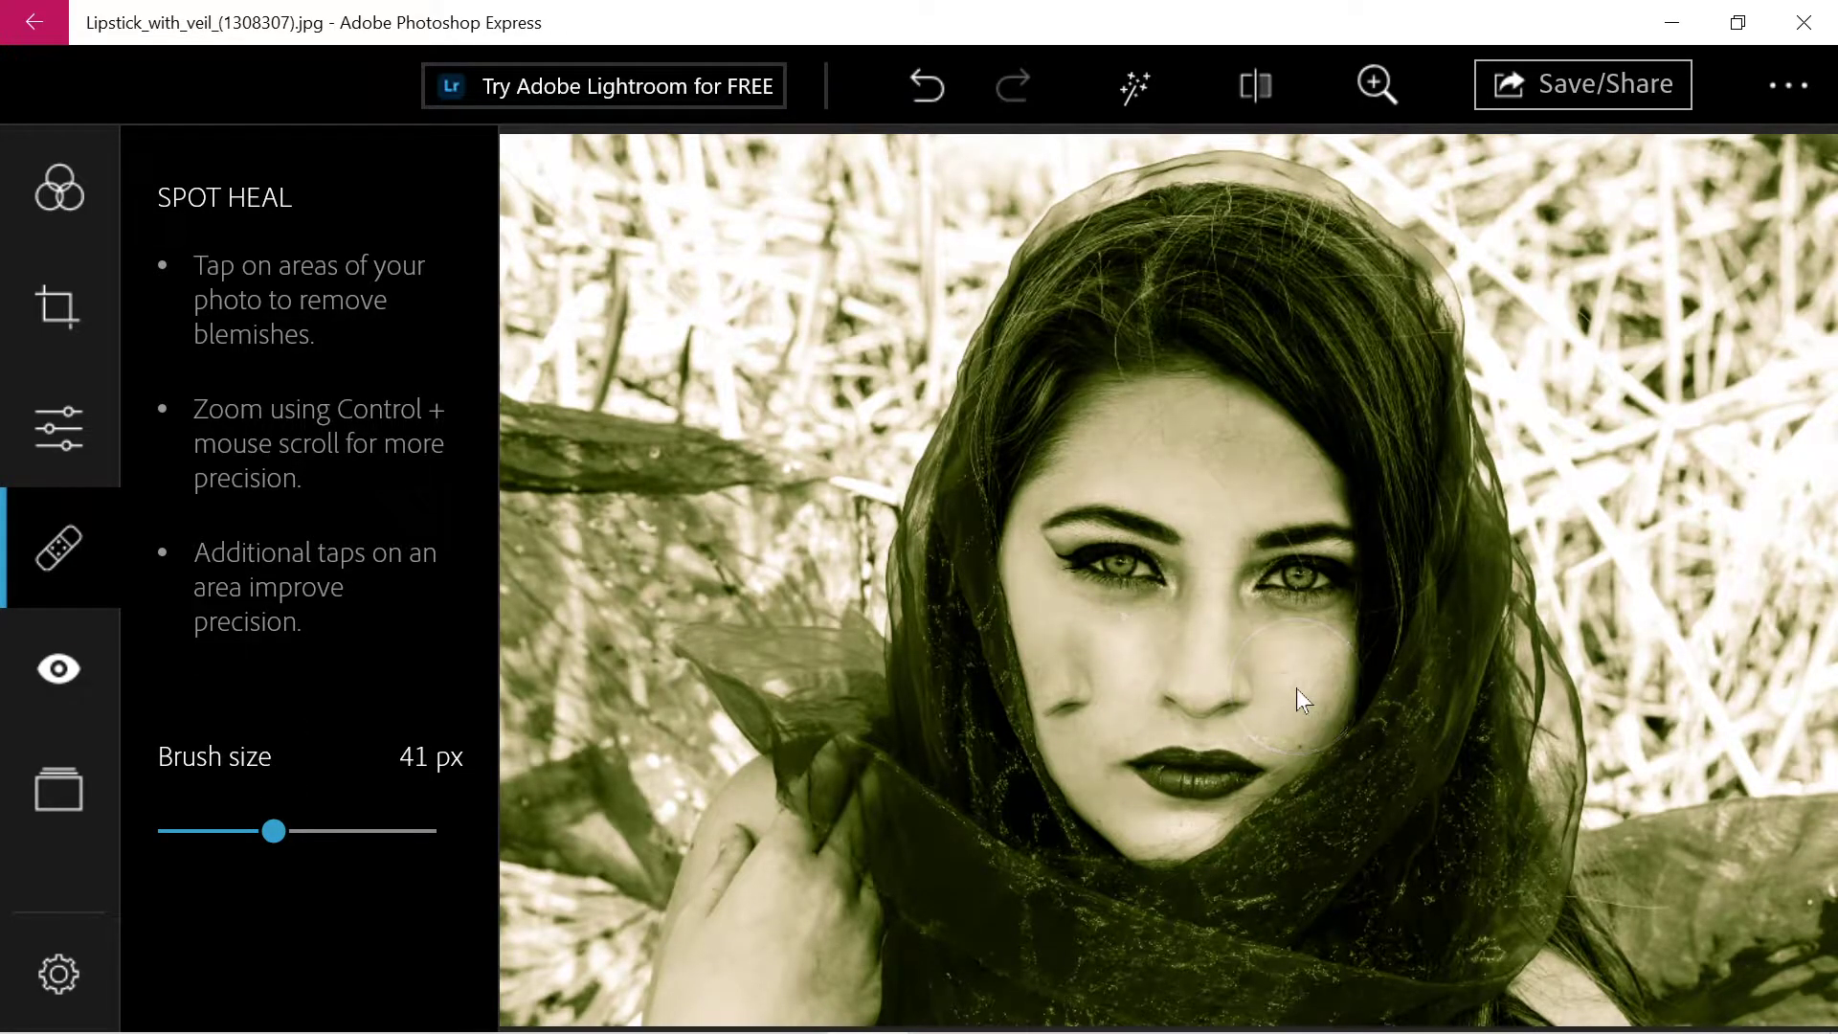
pyautogui.click(1254, 456)
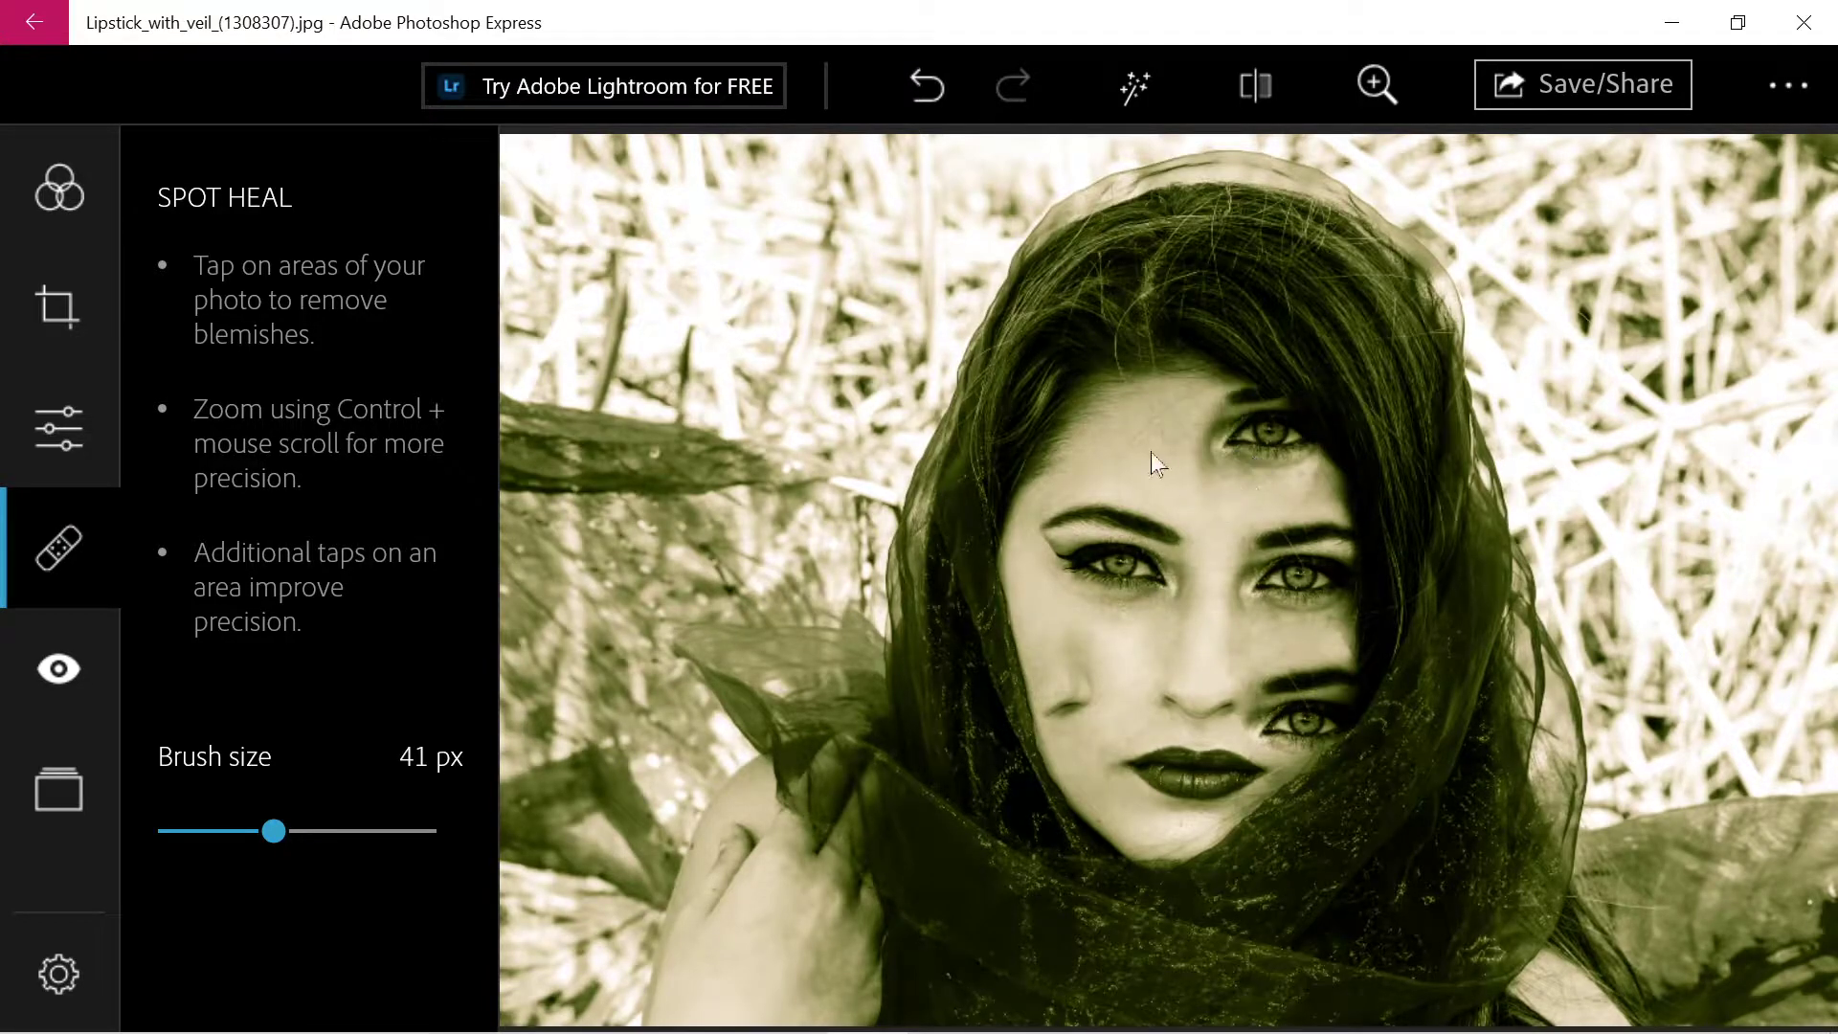
pyautogui.click(1118, 427)
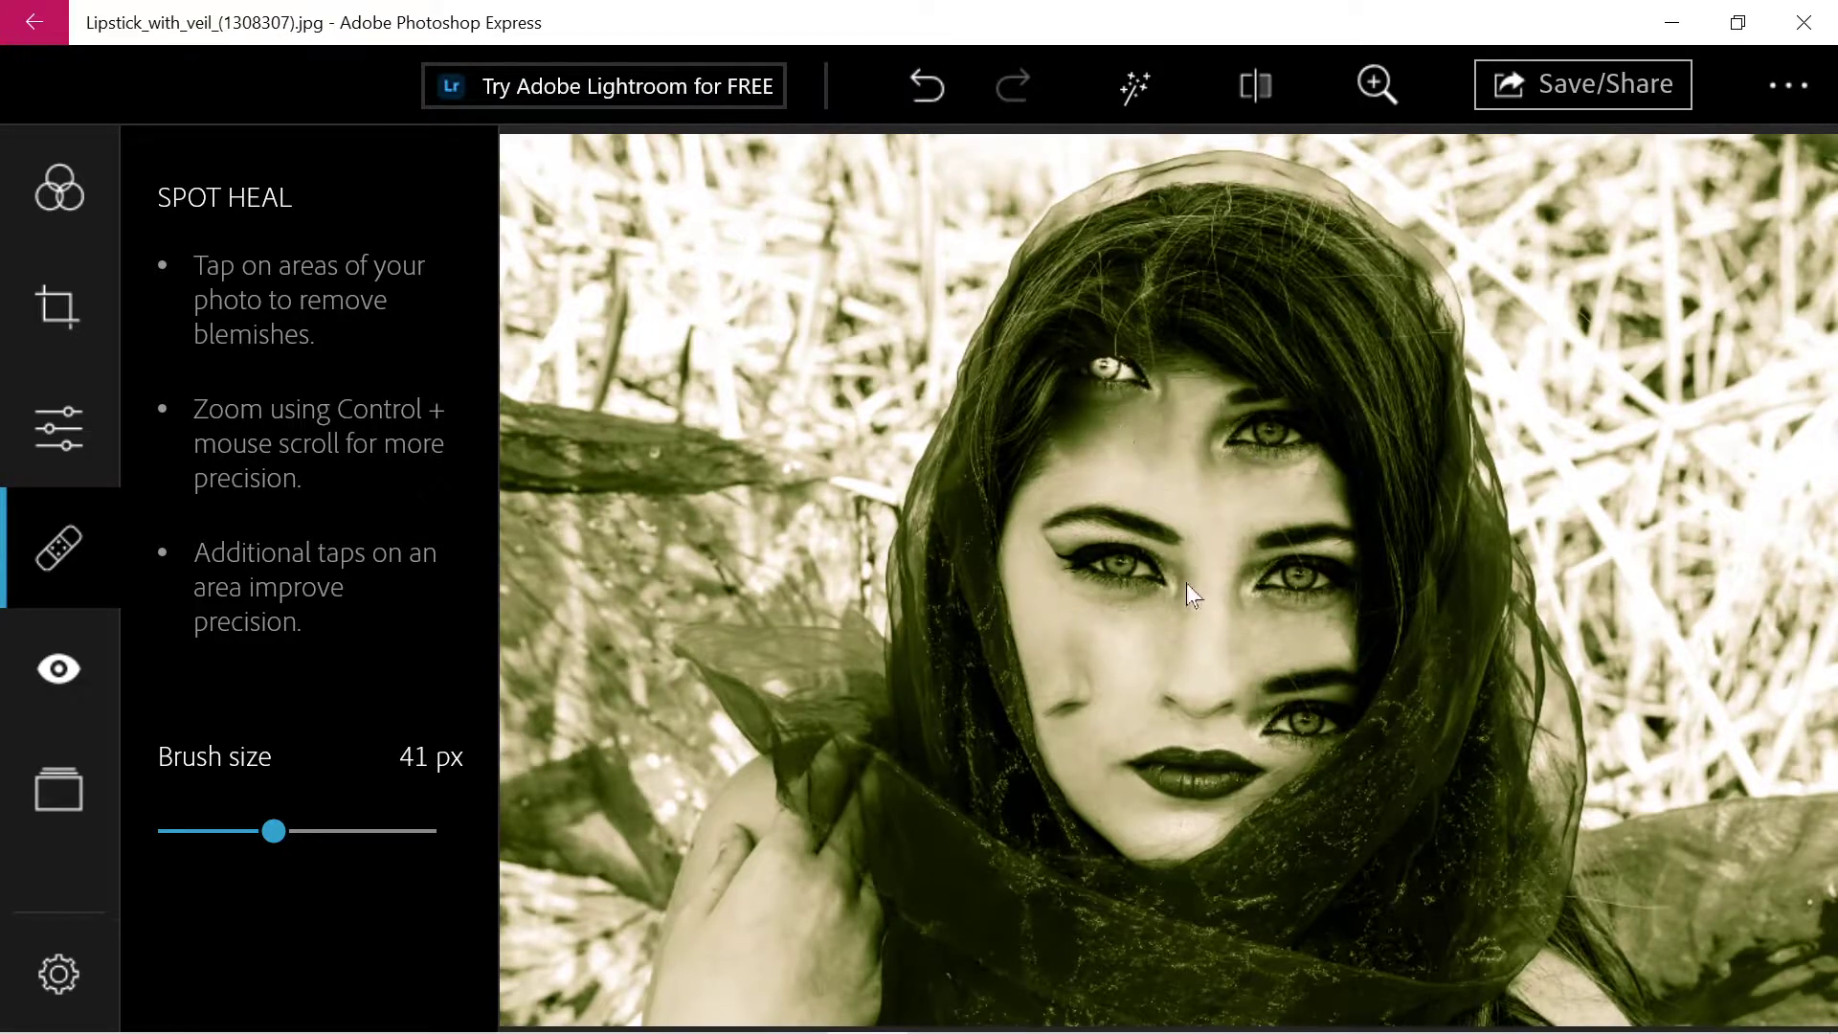
pyautogui.click(1147, 481)
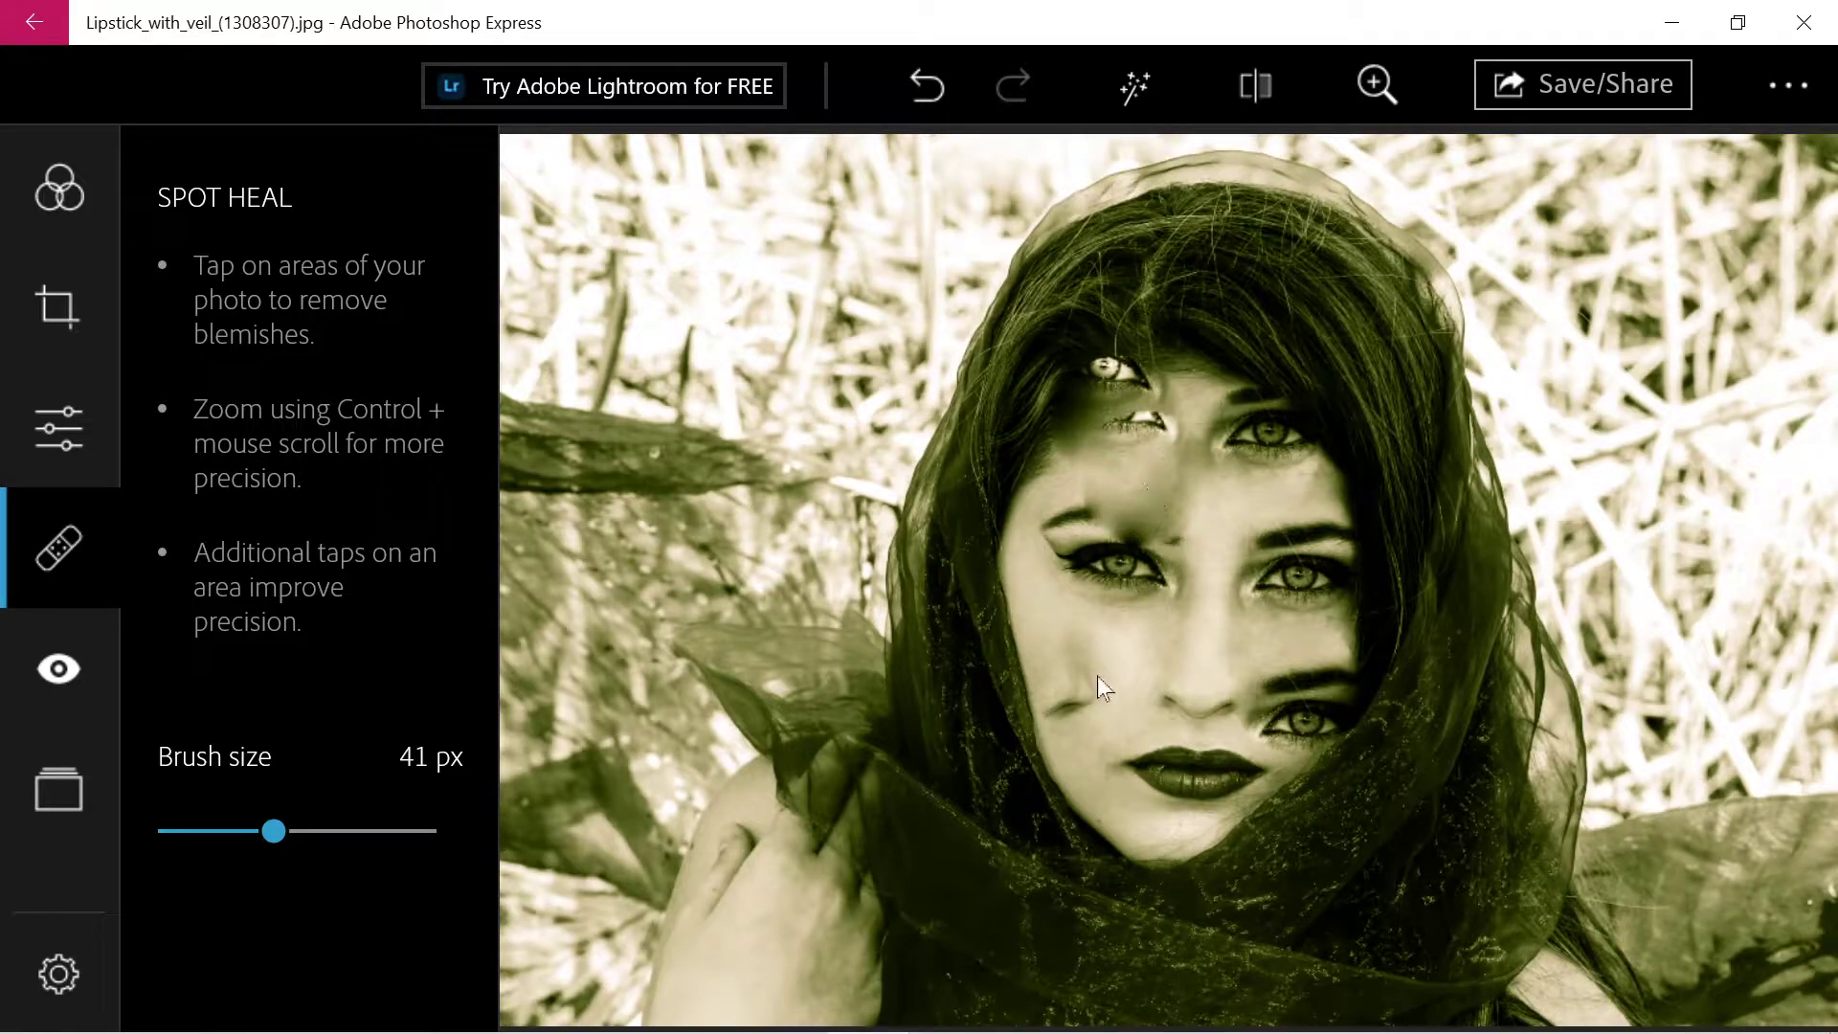
pyautogui.click(1107, 795)
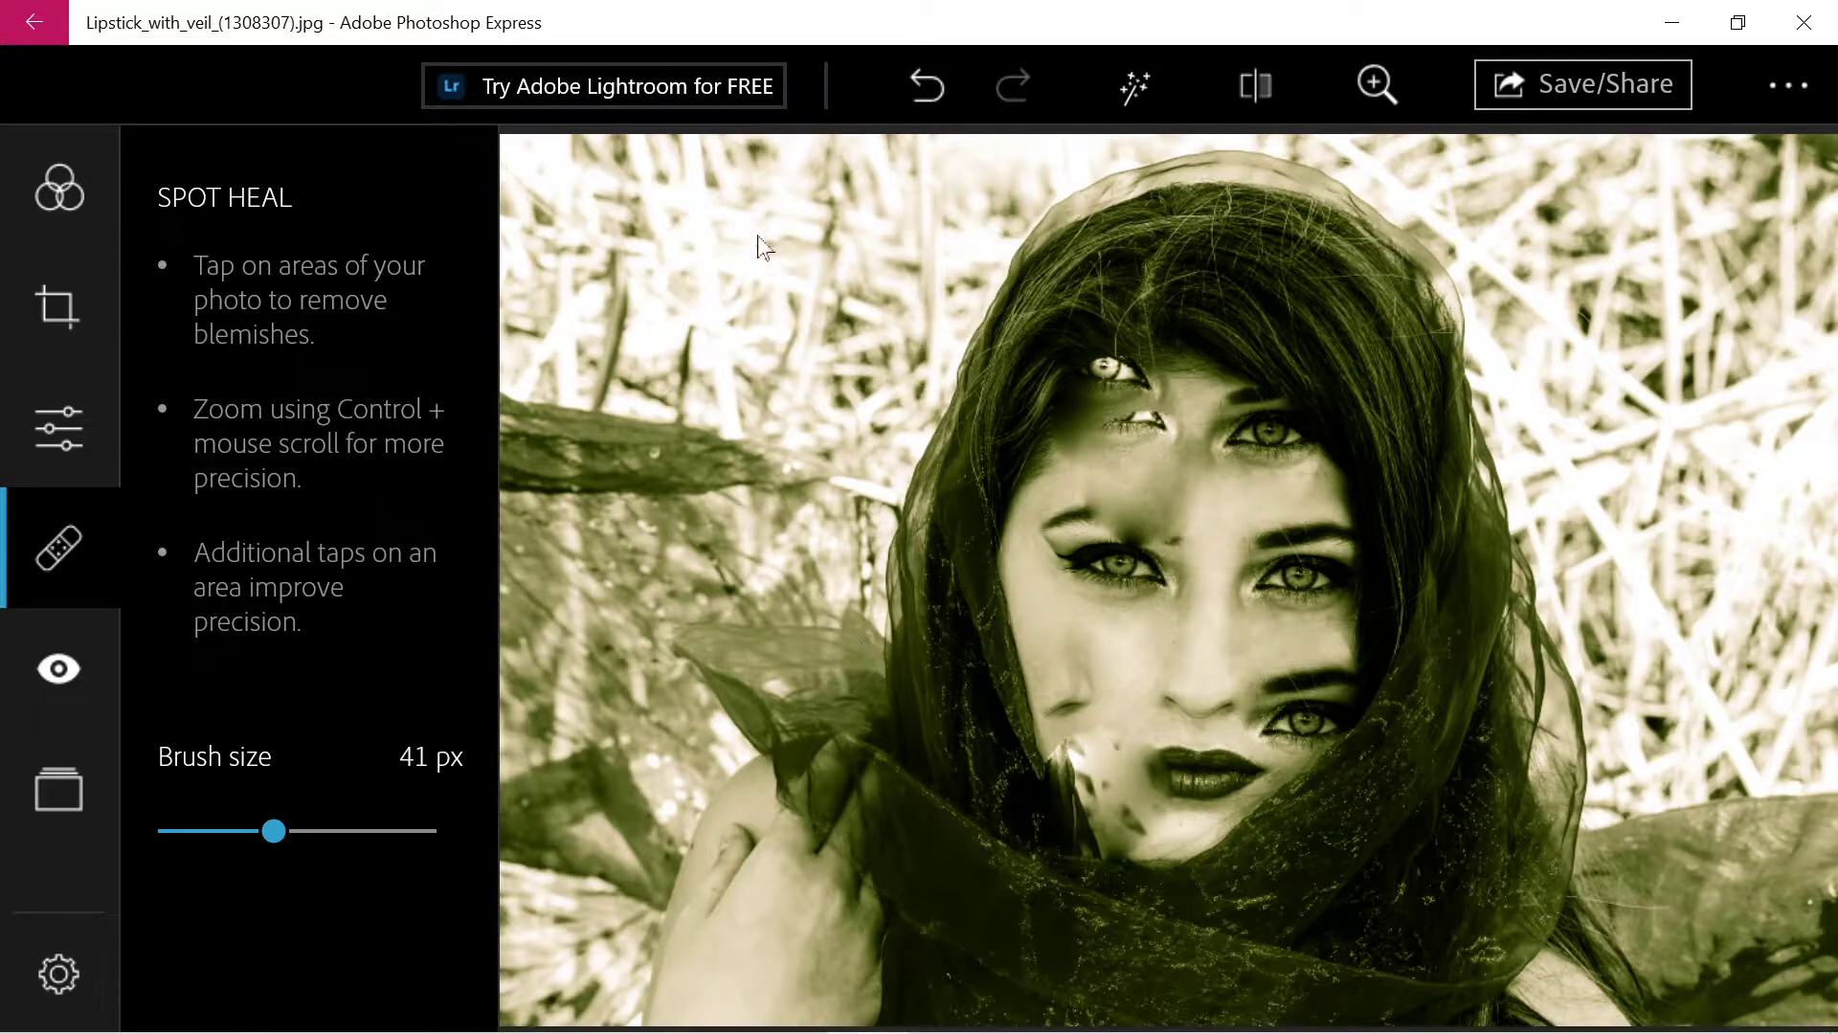
pyautogui.click(927, 89)
pyautogui.click(927, 89)
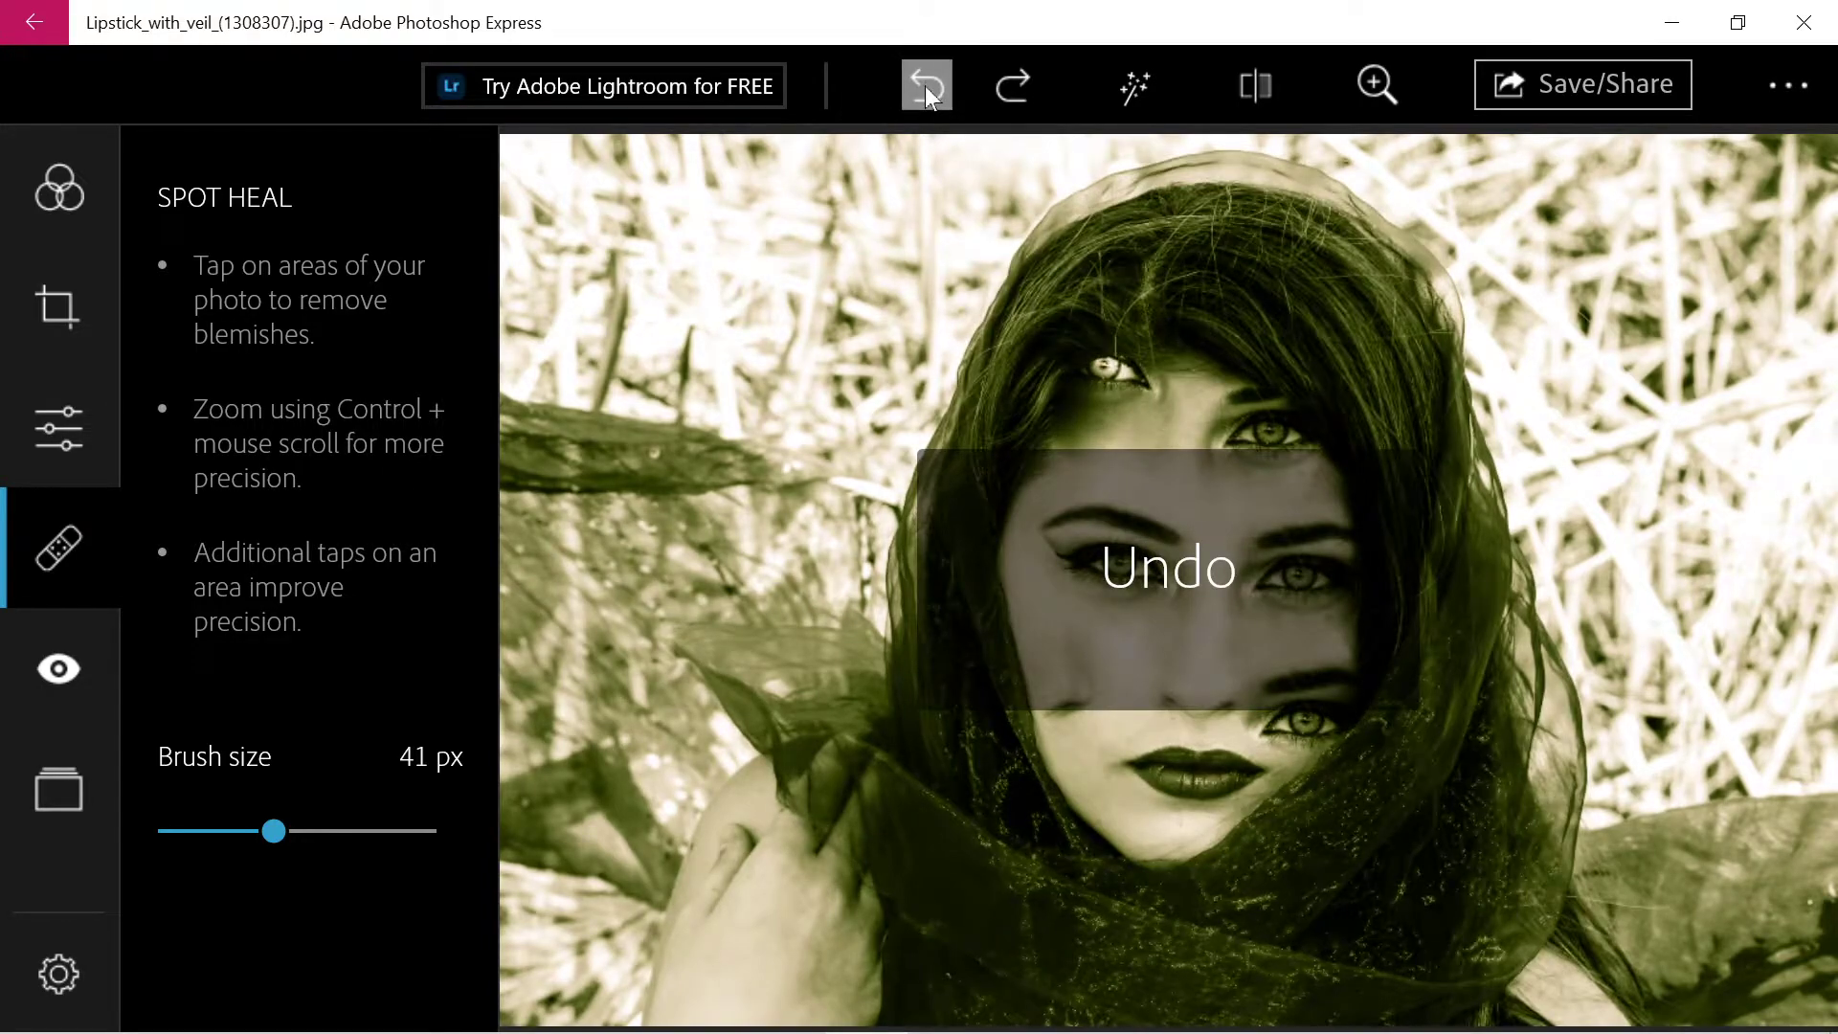
pyautogui.click(926, 89)
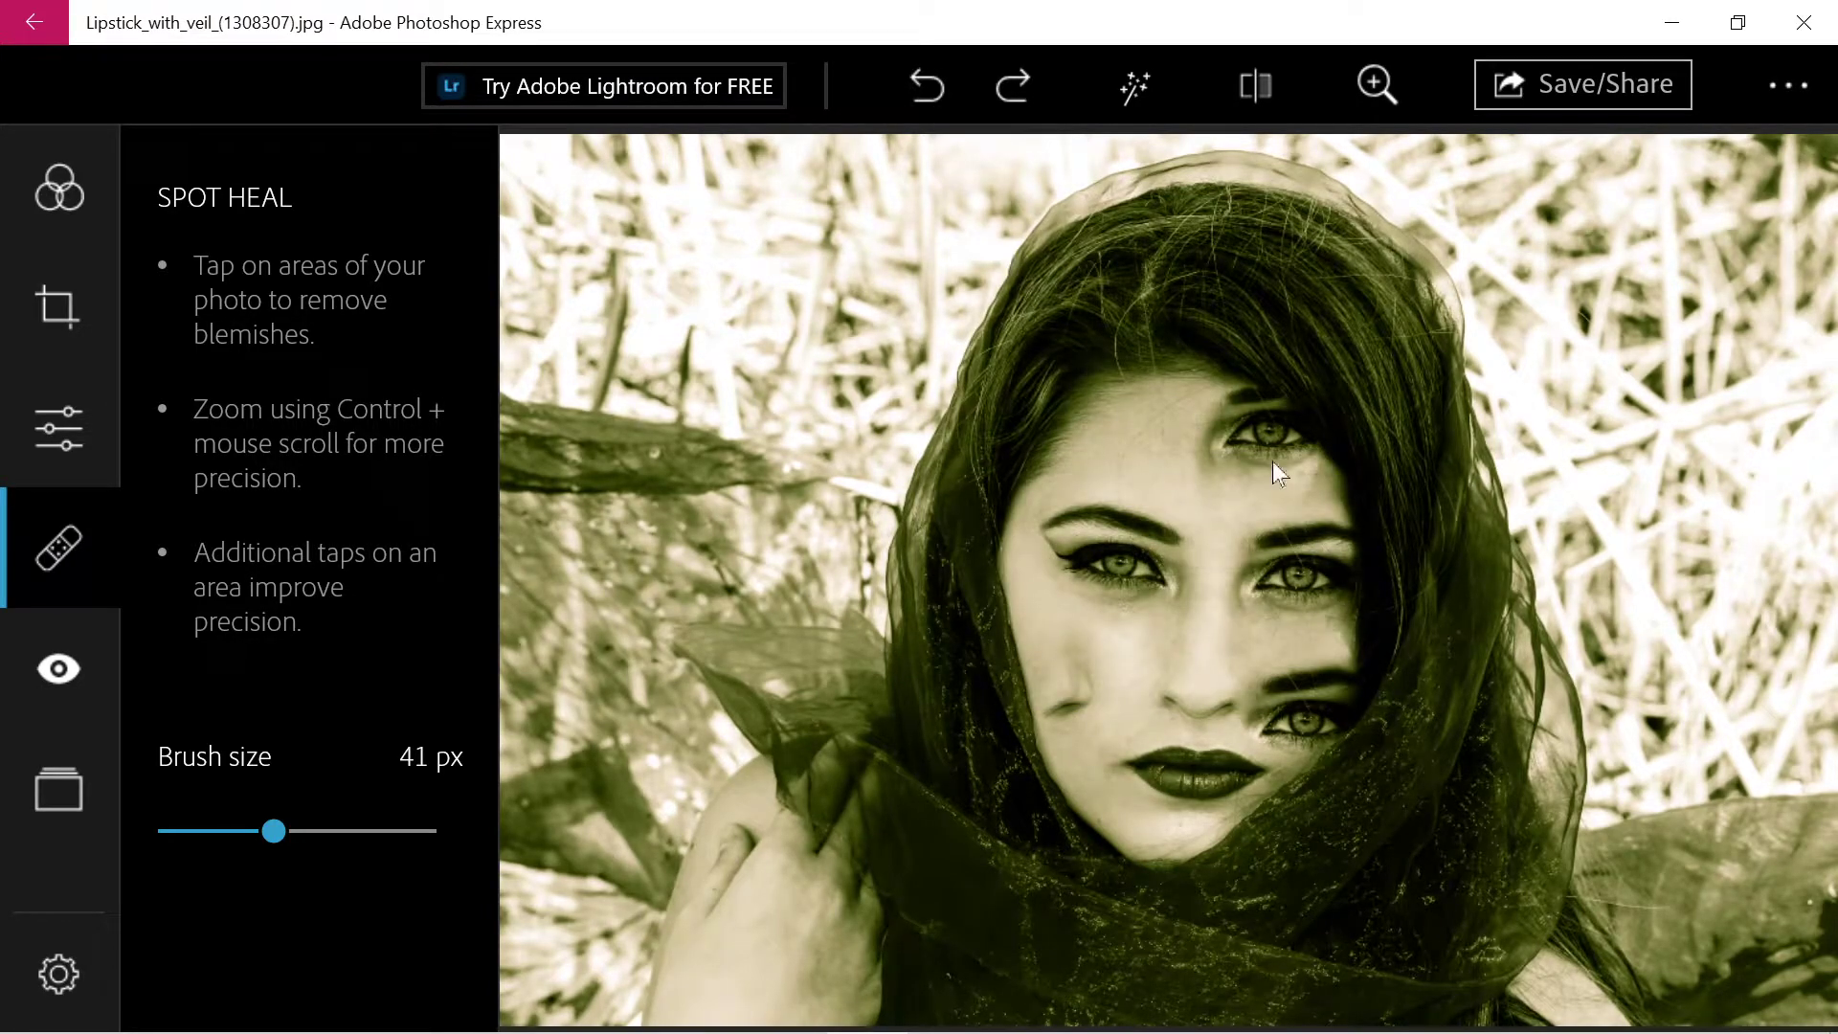
# - Raise the heal brush to 100 px and patch several background and veil areas
pyautogui.moveTo(274, 831); pyautogui.dragTo(467, 848)
pyautogui.click(750, 308)
pyautogui.click(719, 612)
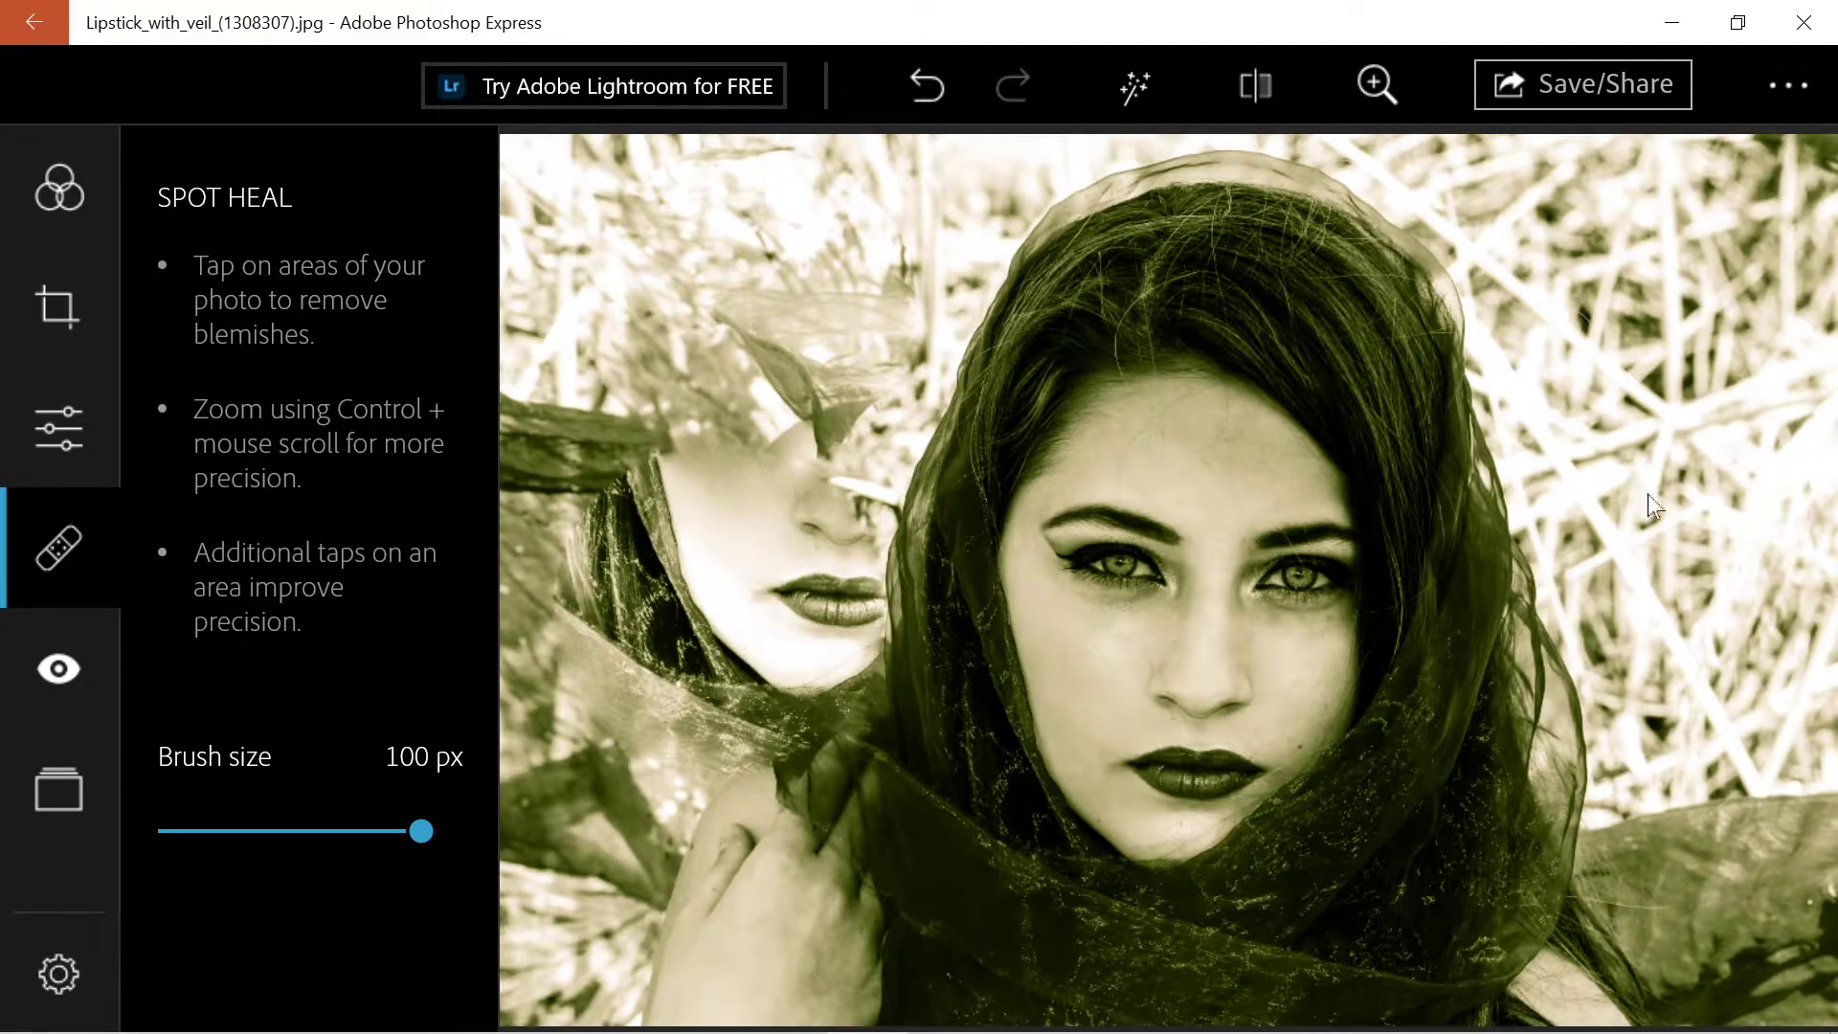
pyautogui.click(1640, 563)
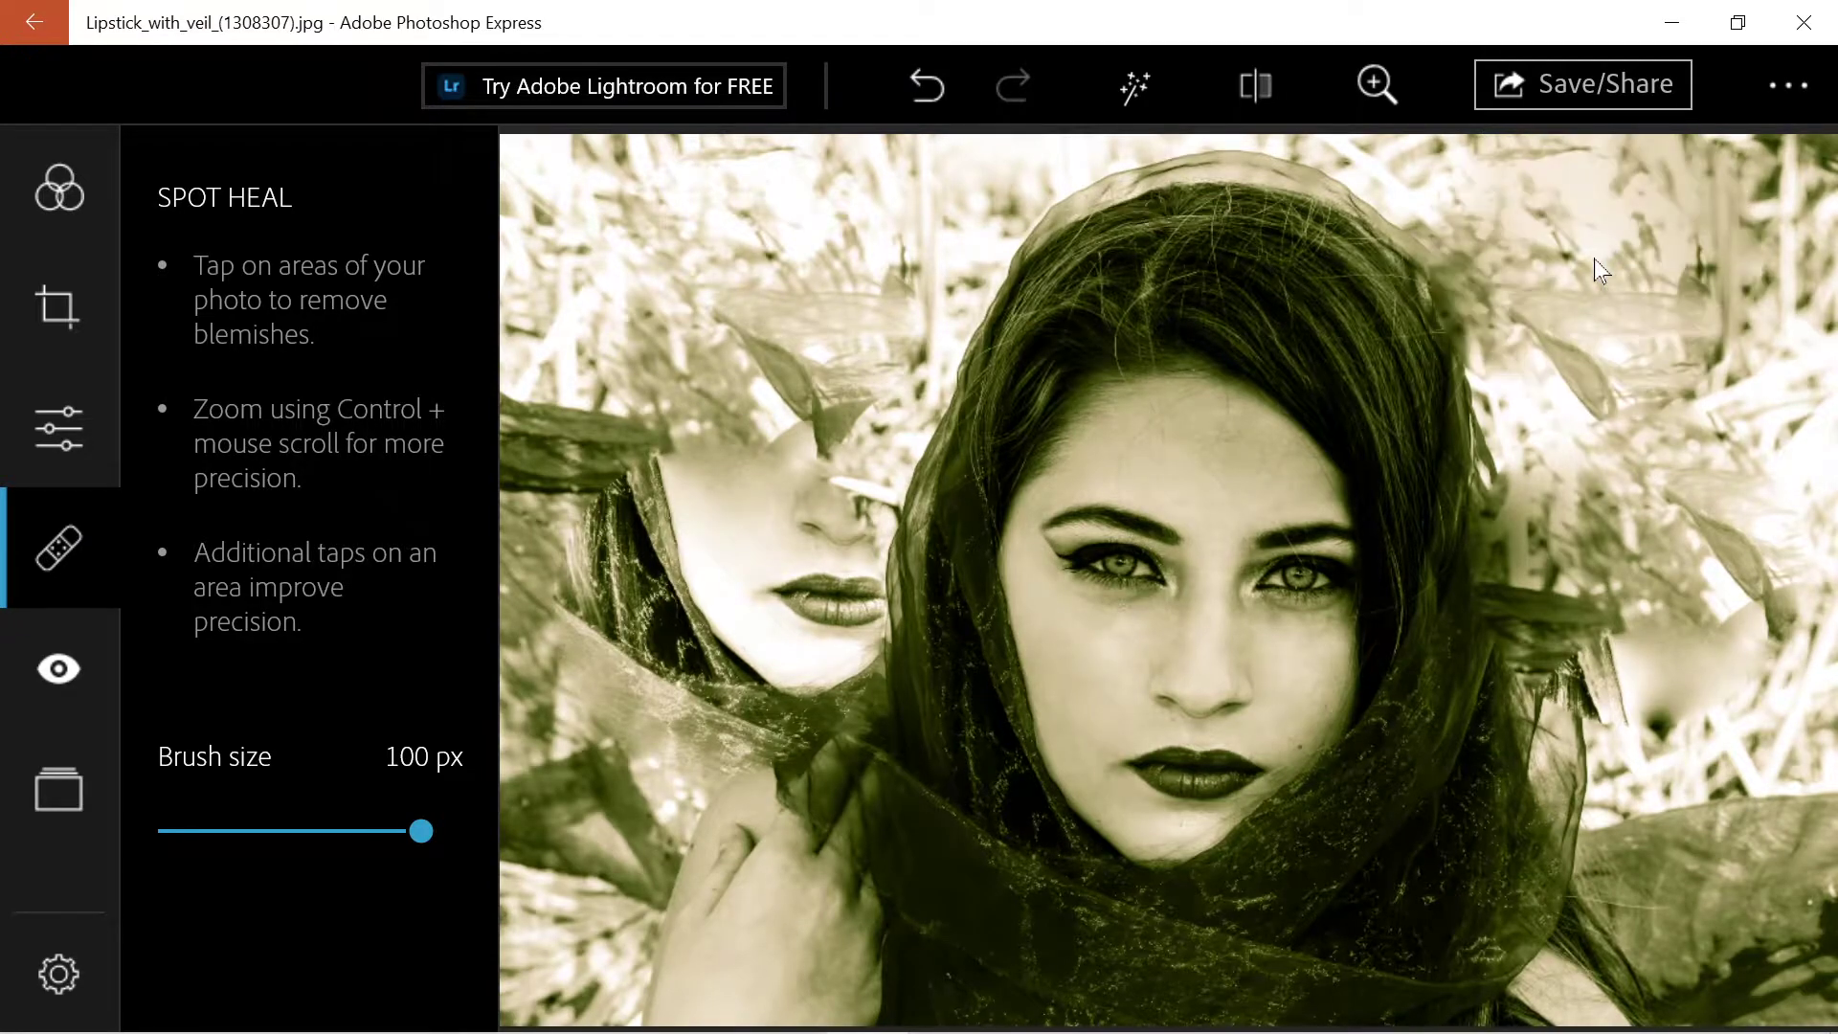
pyautogui.click(839, 337)
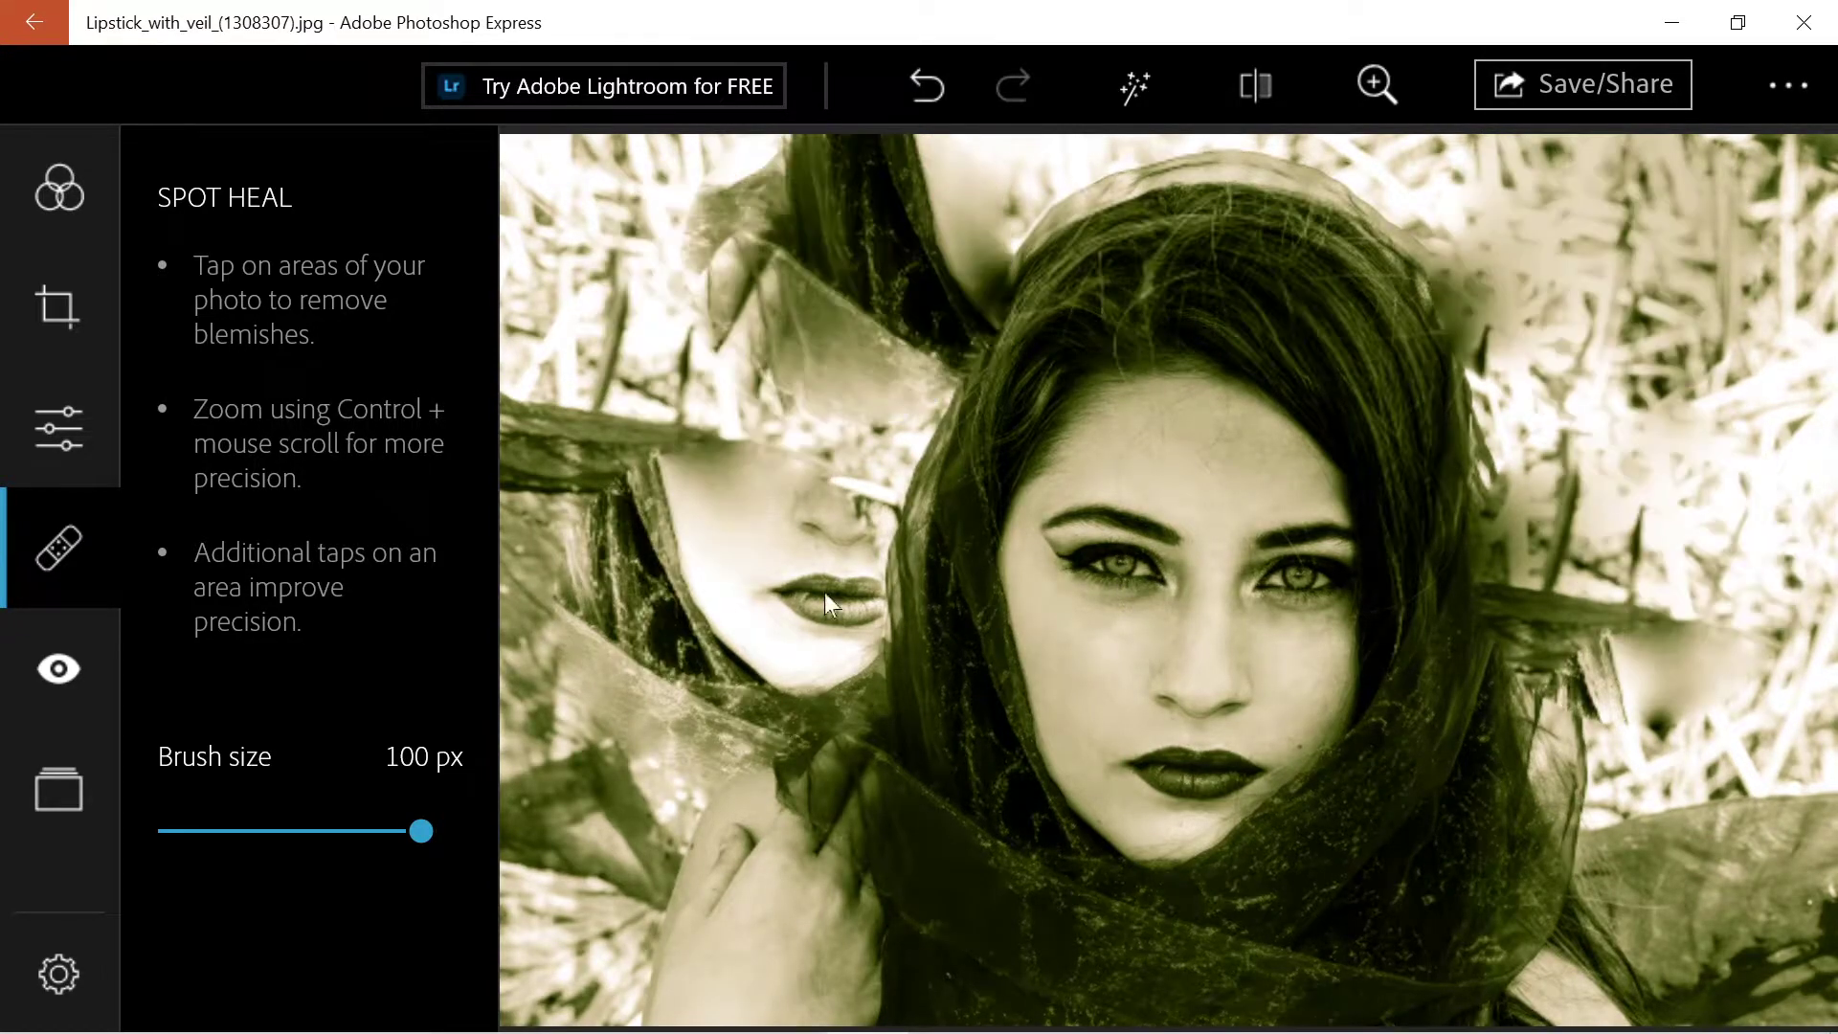
pyautogui.click(737, 779)
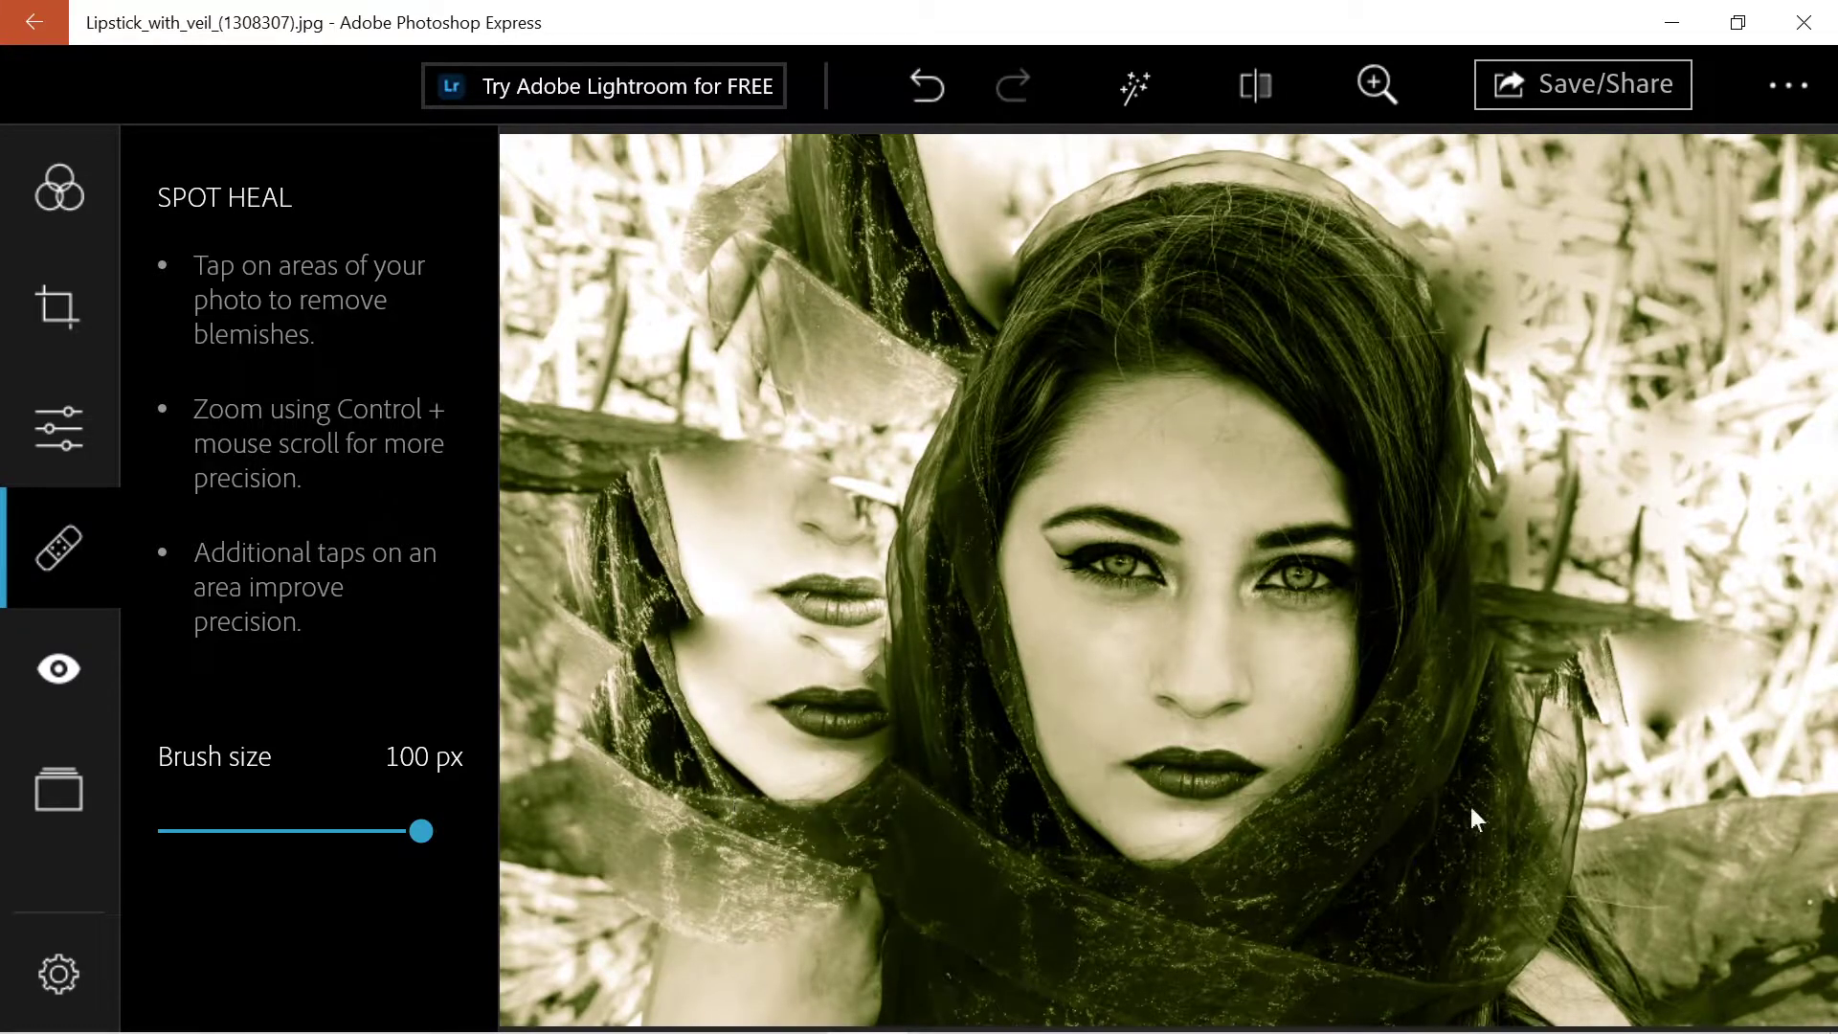
pyautogui.click(1641, 856)
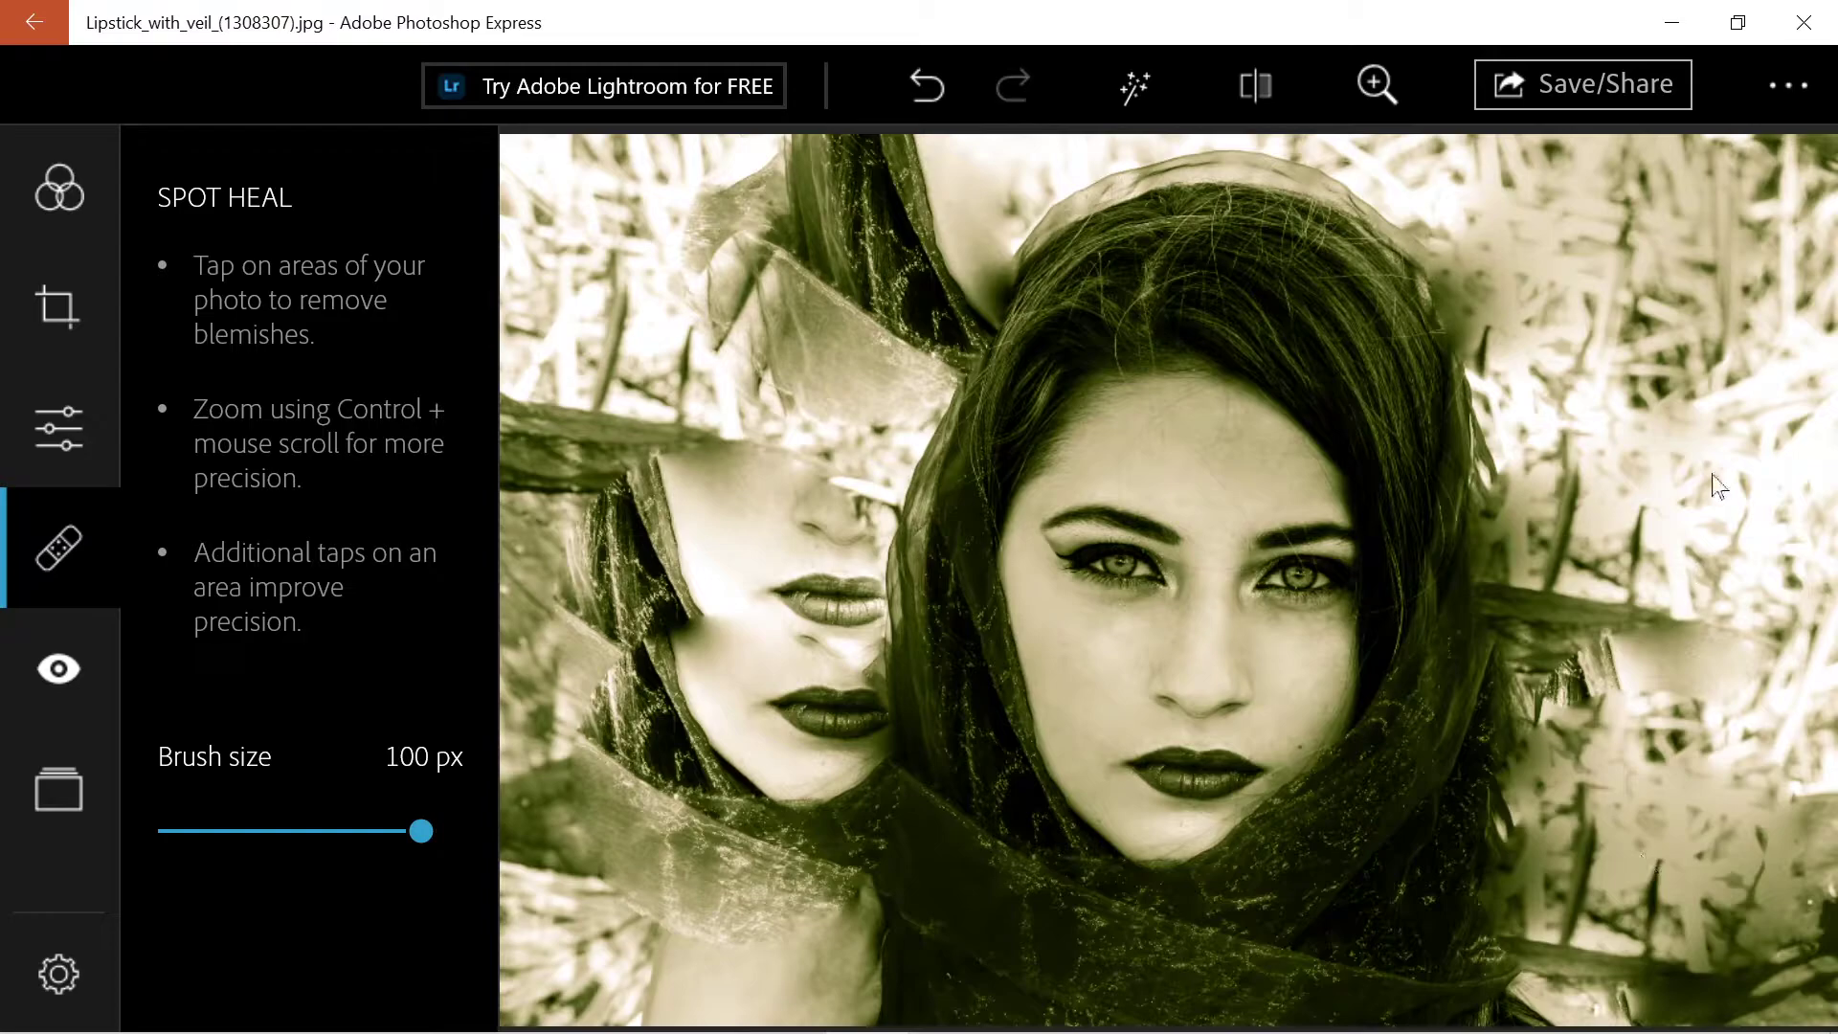
# - Discard the heals and set the crop to Youtube Thumbnail after trying Channel Art and Pinterest
pyautogui.hotkey('ctrl', 'z')
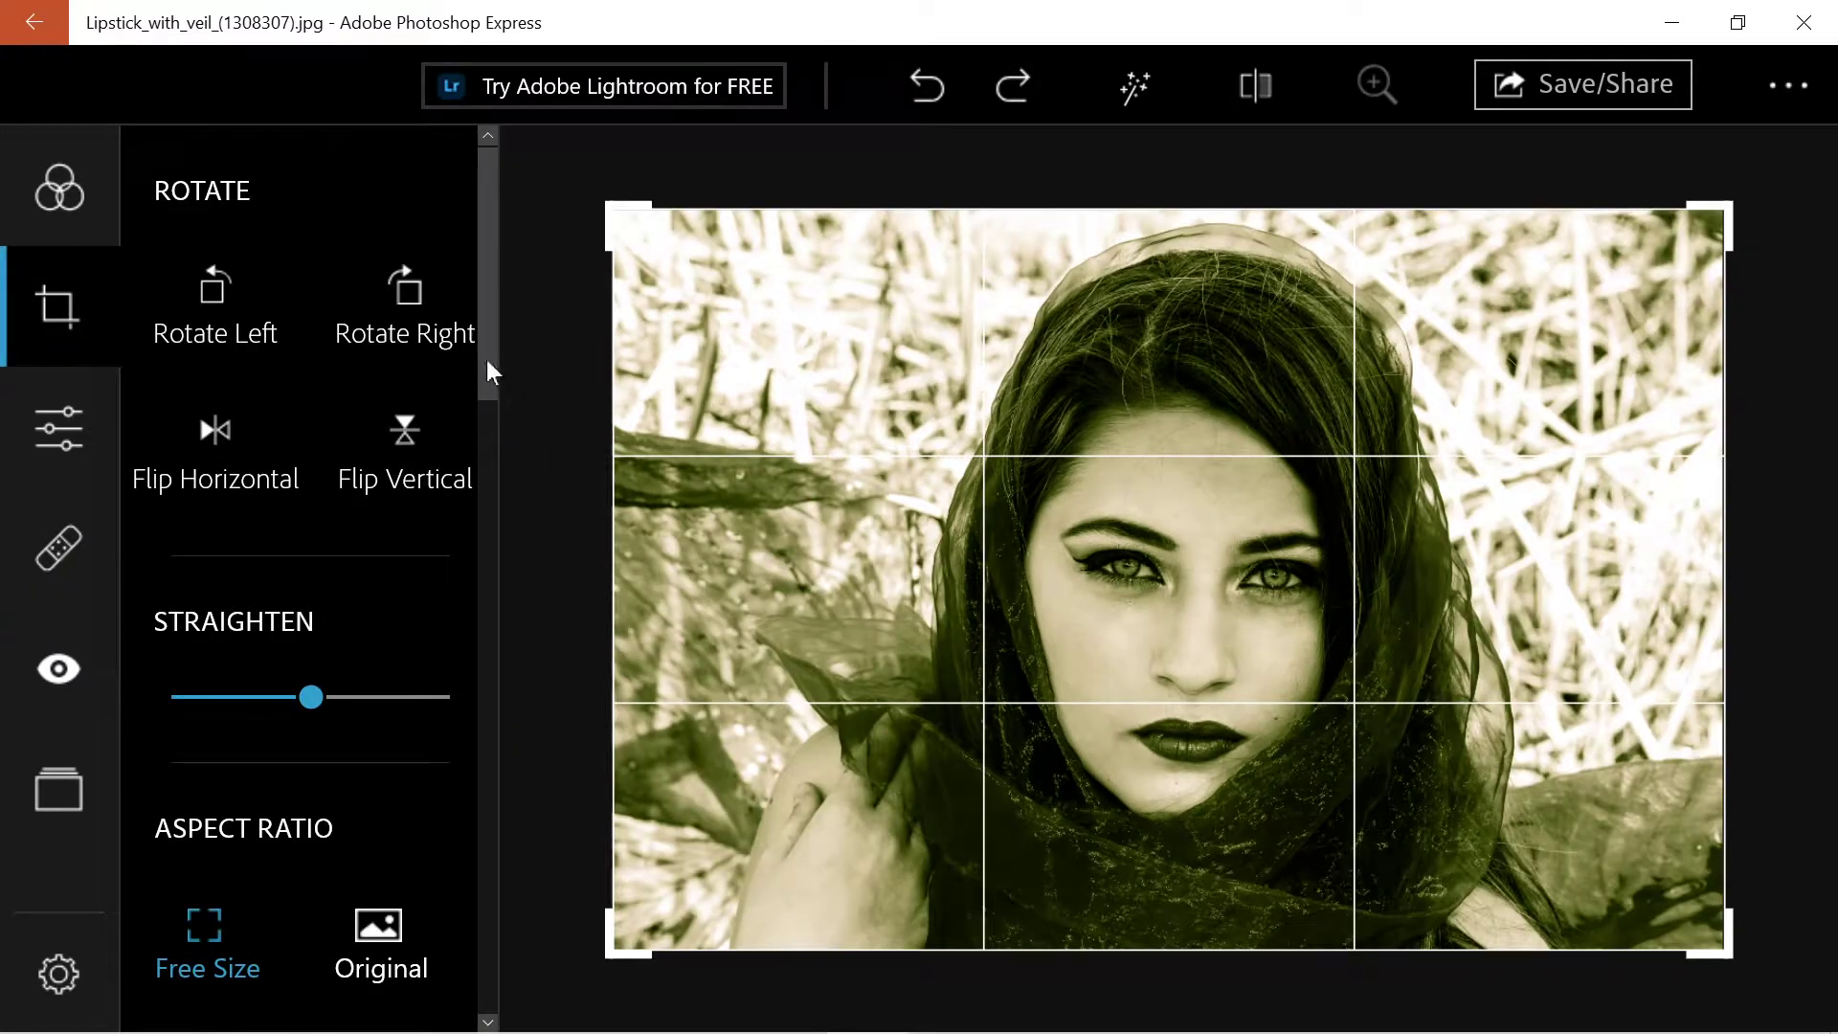
pyautogui.moveTo(486, 362); pyautogui.dragTo(487, 726)
pyautogui.click(181, 758)
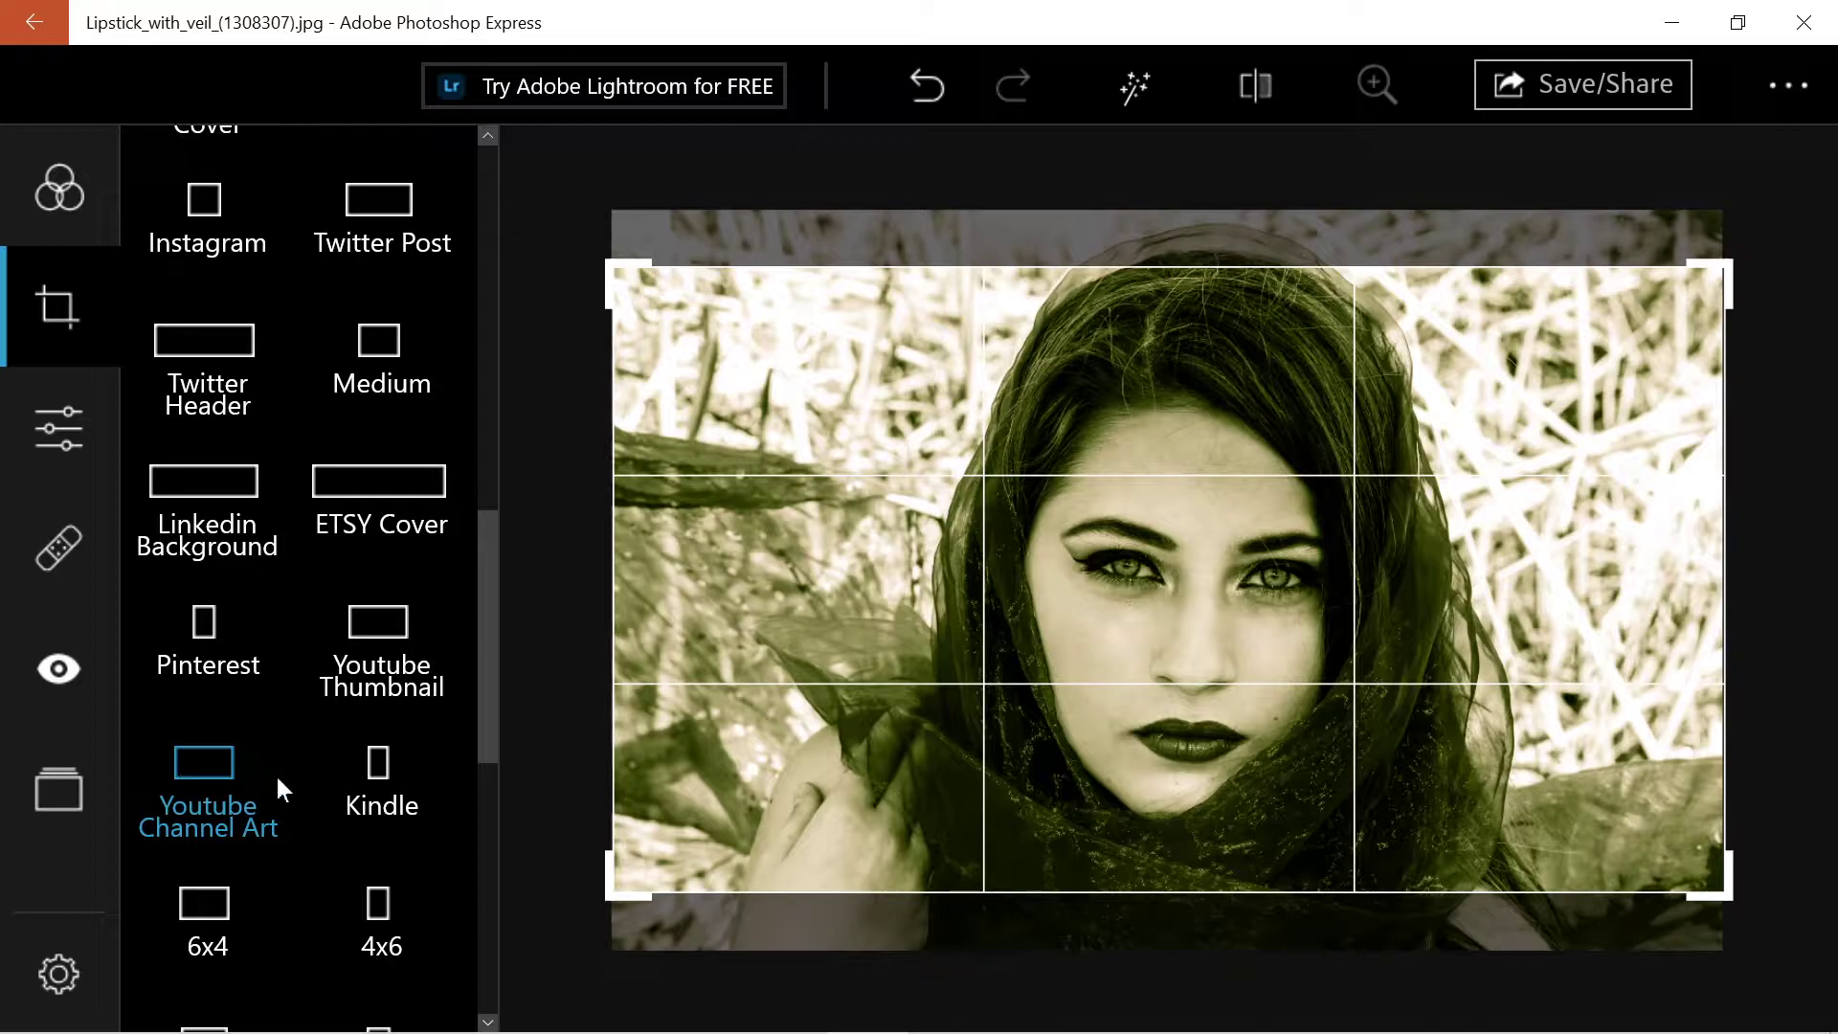
pyautogui.click(425, 660)
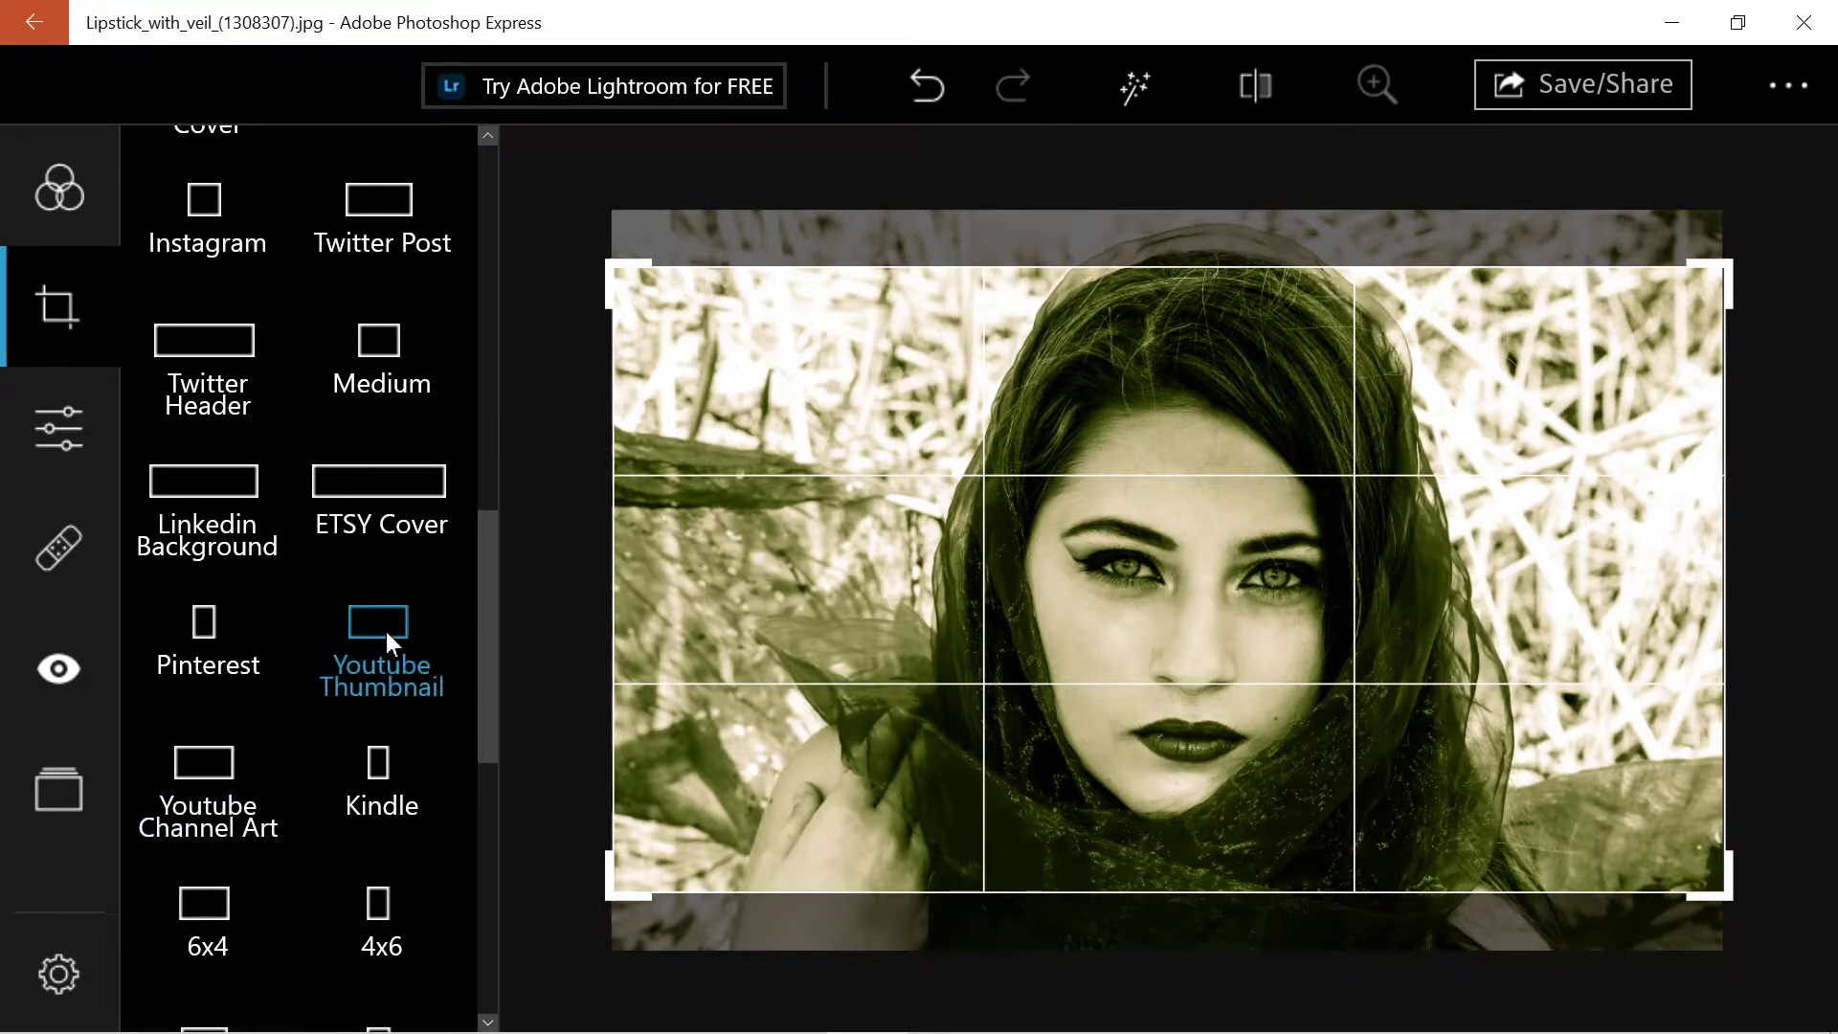
pyautogui.moveTo(484, 577)
pyautogui.mouseDown()
pyautogui.moveTo(480, 748)
pyautogui.moveTo(481, 557)
pyautogui.mouseUp()
pyautogui.click(209, 704)
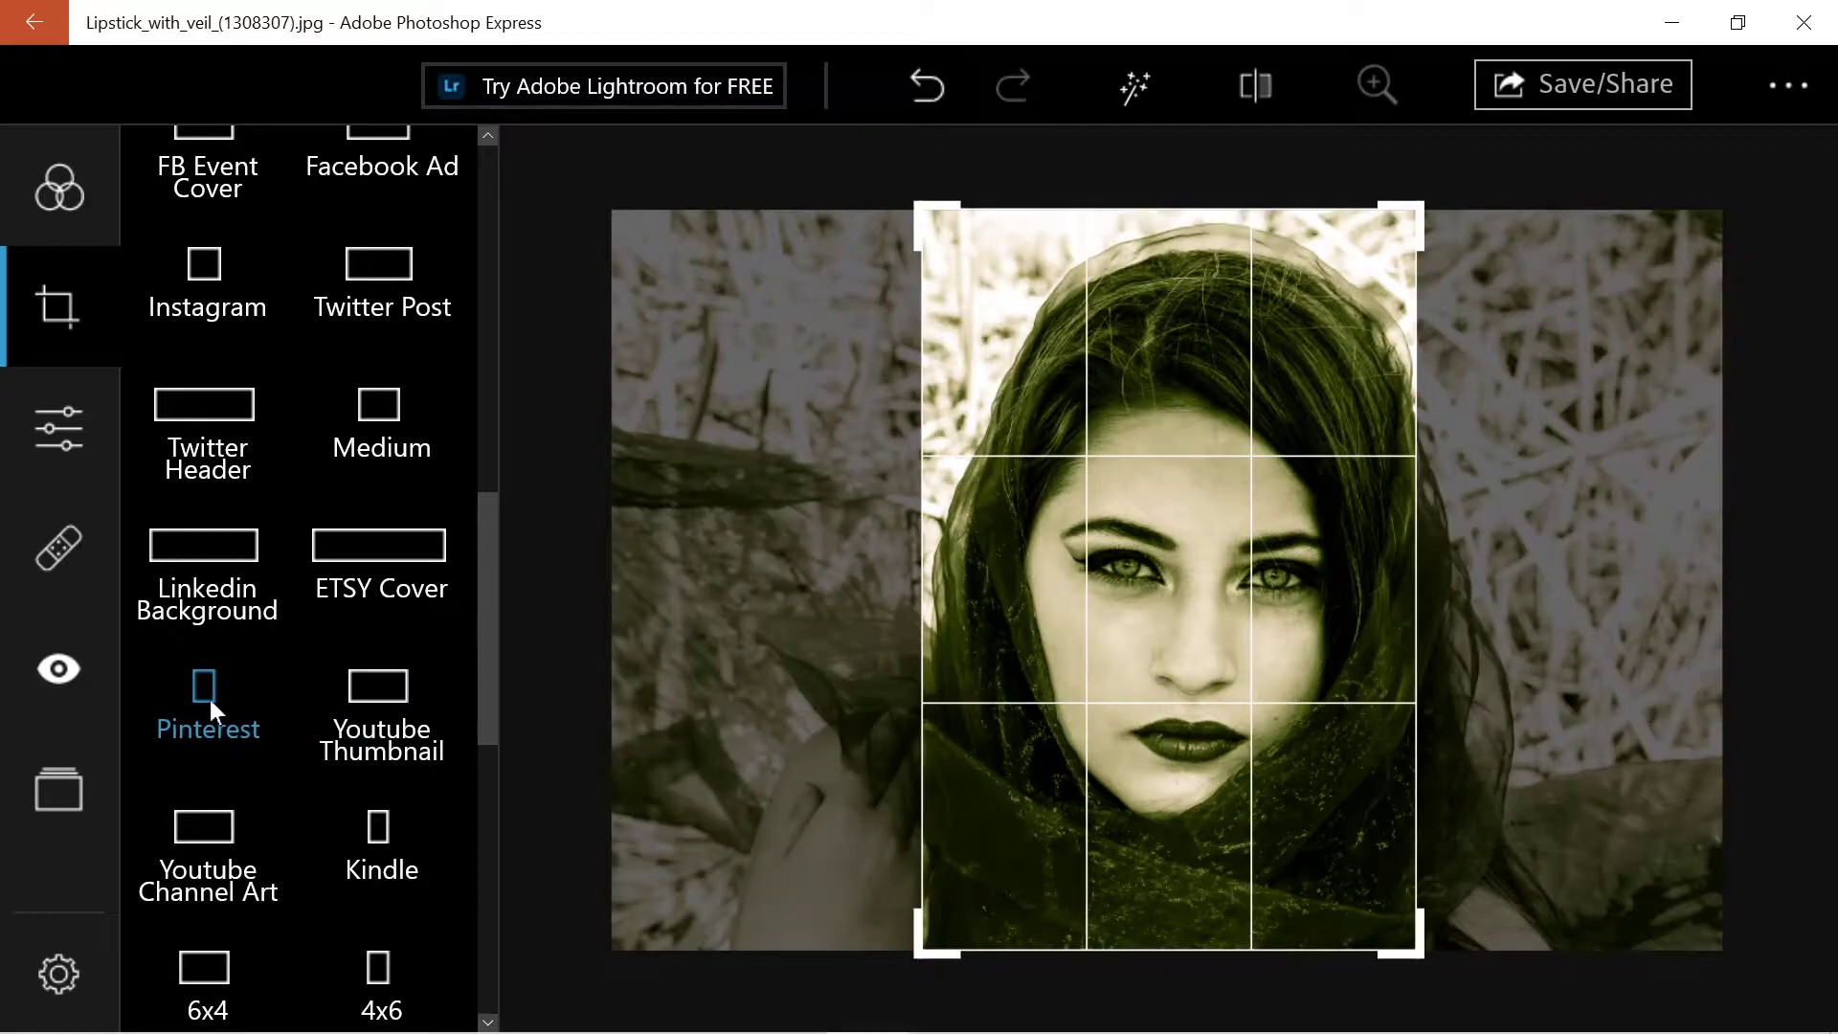
pyautogui.click(345, 701)
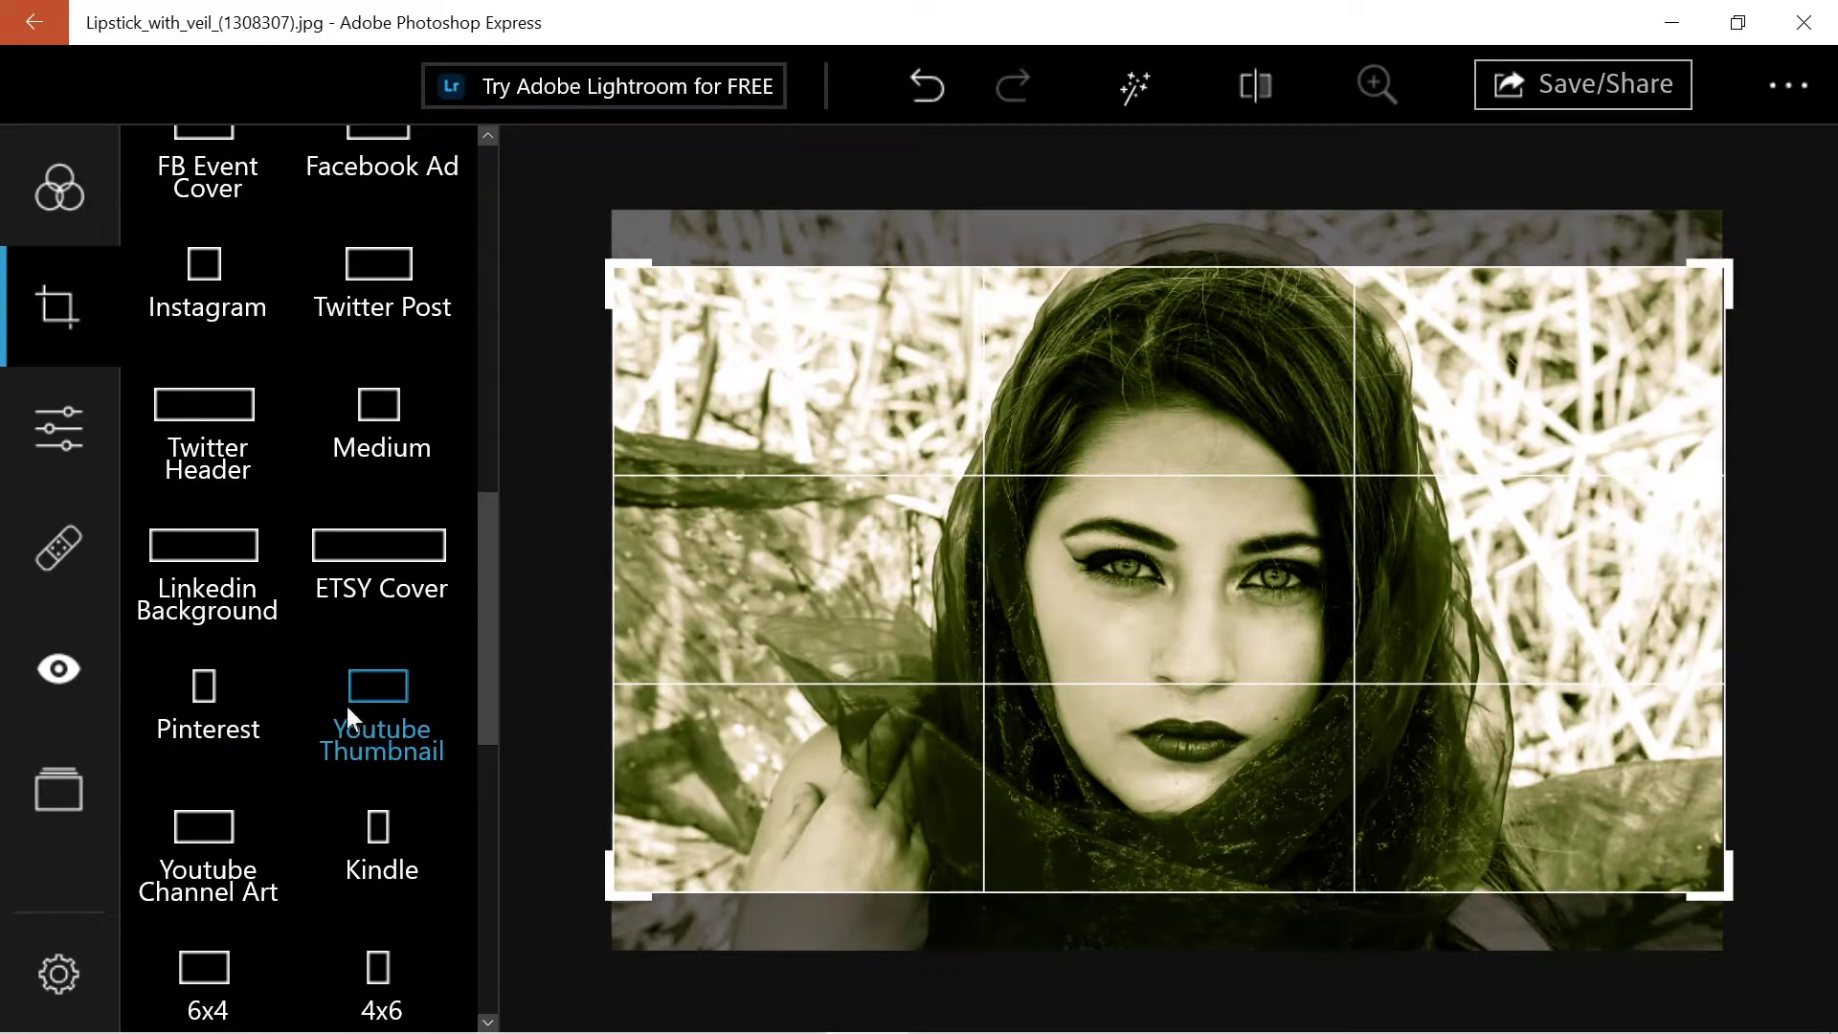
# - Apply the crop and give the photo a Halftone border from the EDGES frames
pyautogui.click(59, 790)
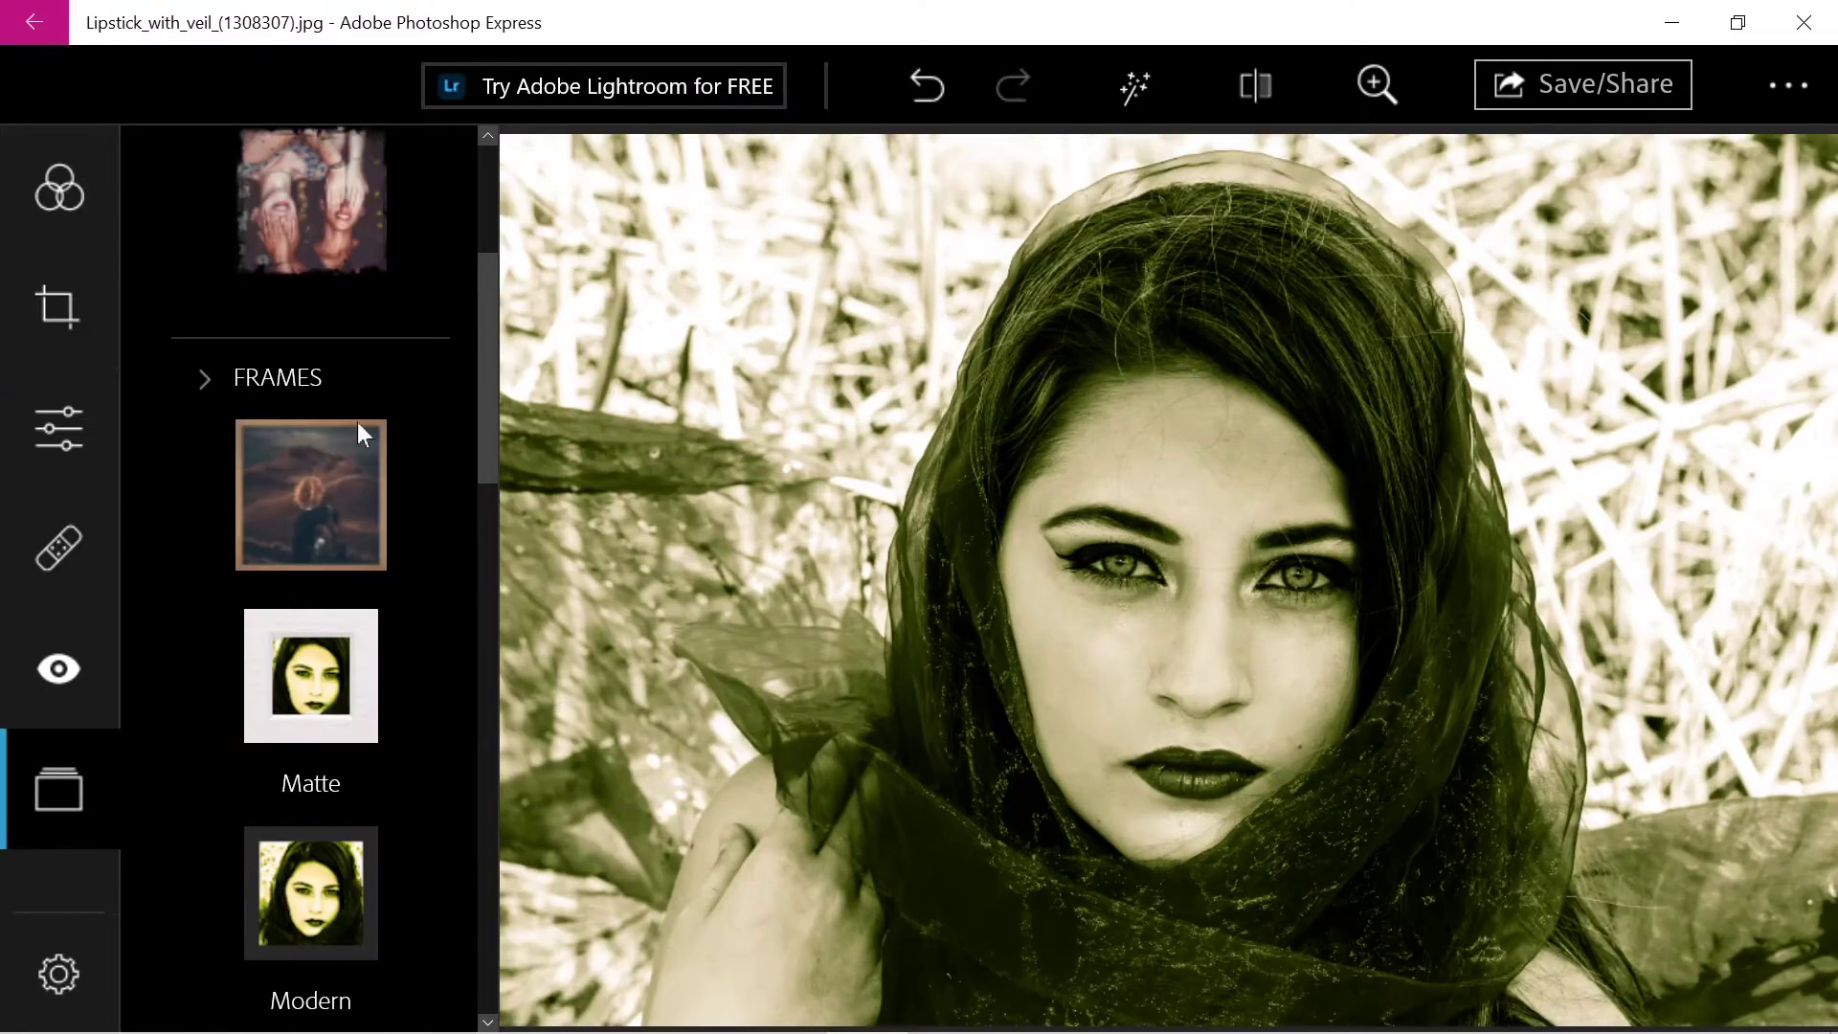
pyautogui.scroll(5, 316, 479)
pyautogui.click(203, 486)
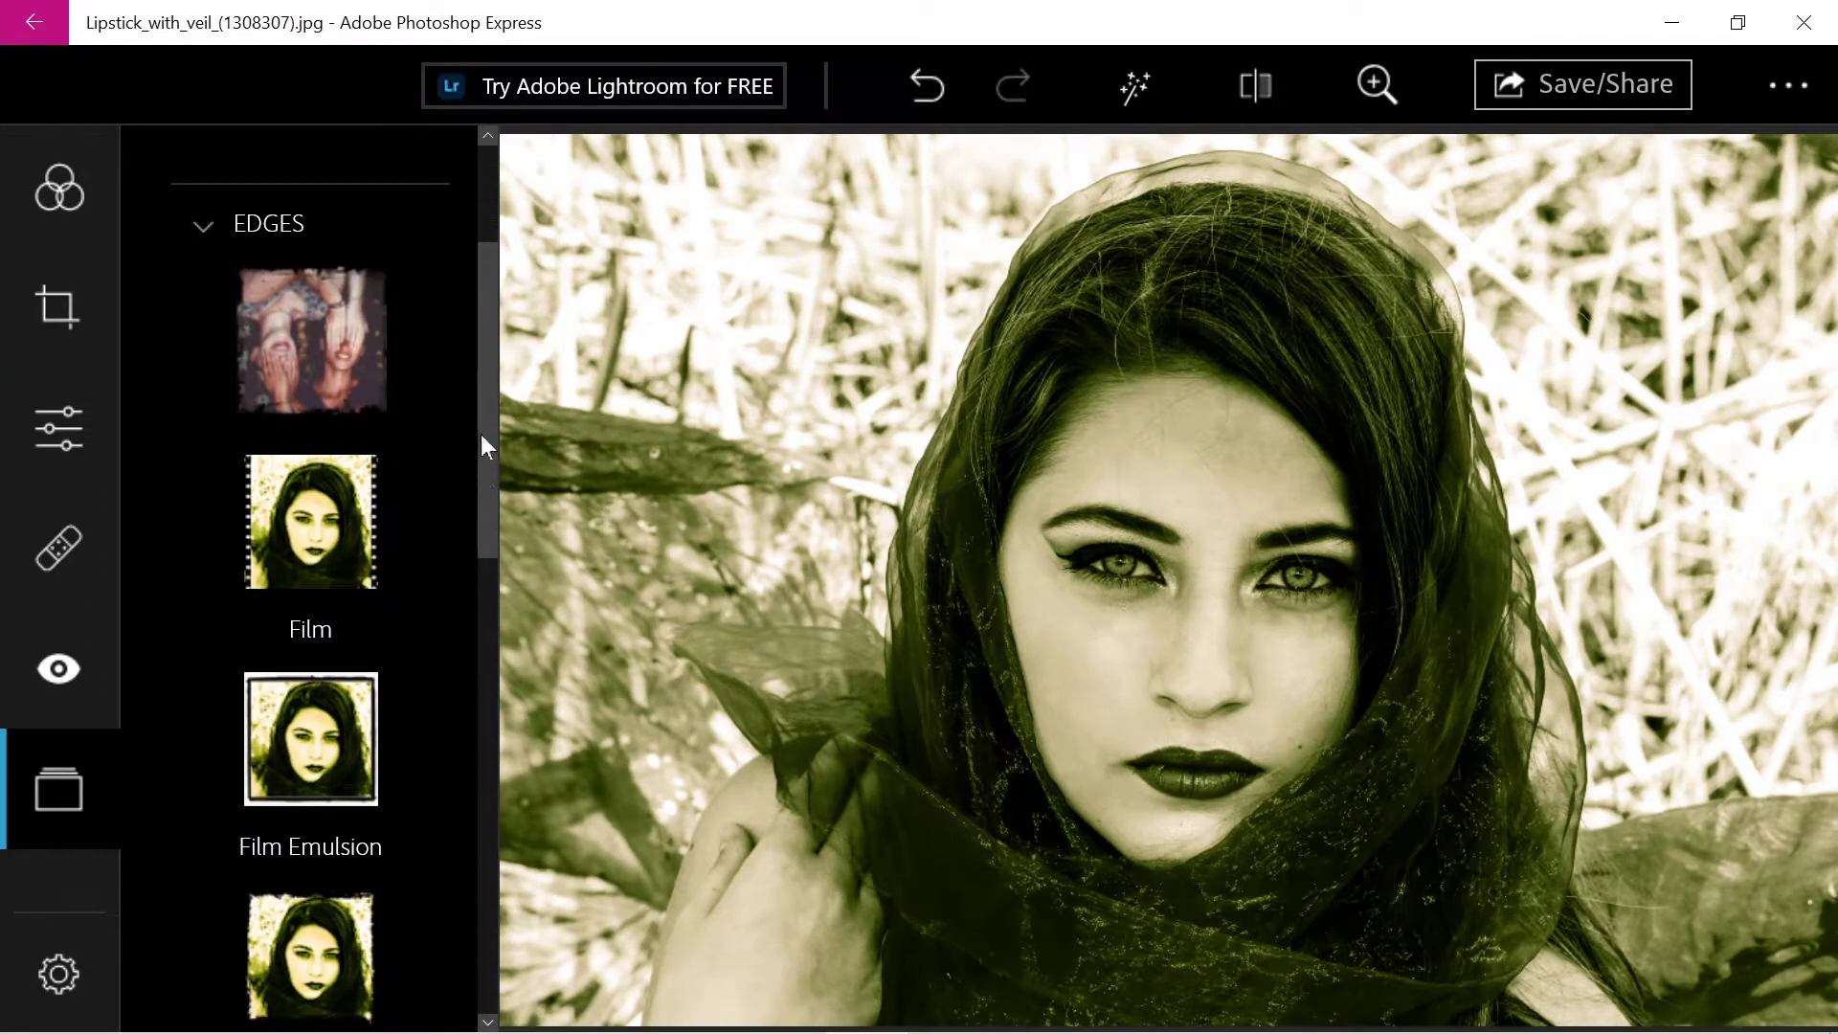
pyautogui.moveTo(481, 435); pyautogui.dragTo(470, 654)
pyautogui.click(296, 593)
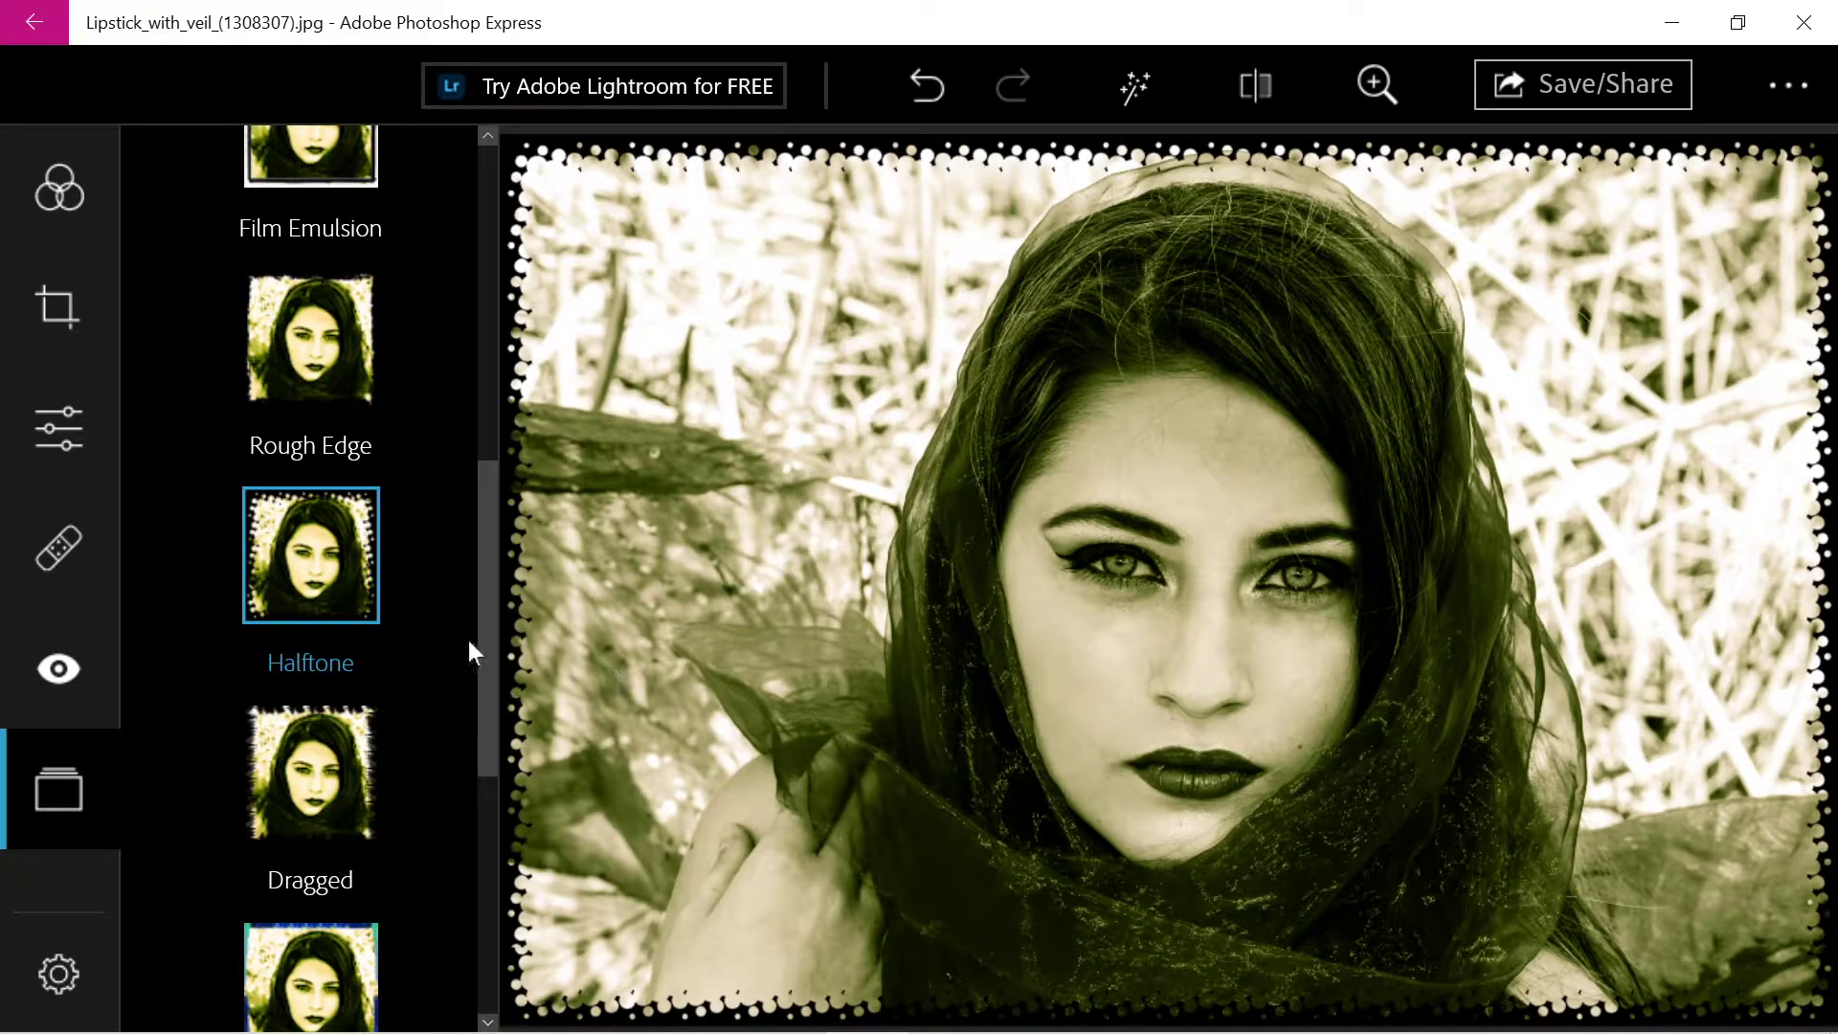
# - Try the Bevel Black frame from the BASIC group, then undo it
pyautogui.moveTo(481, 536)
pyautogui.mouseDown()
pyautogui.moveTo(482, 781)
pyautogui.moveTo(485, 175)
pyautogui.mouseUp()
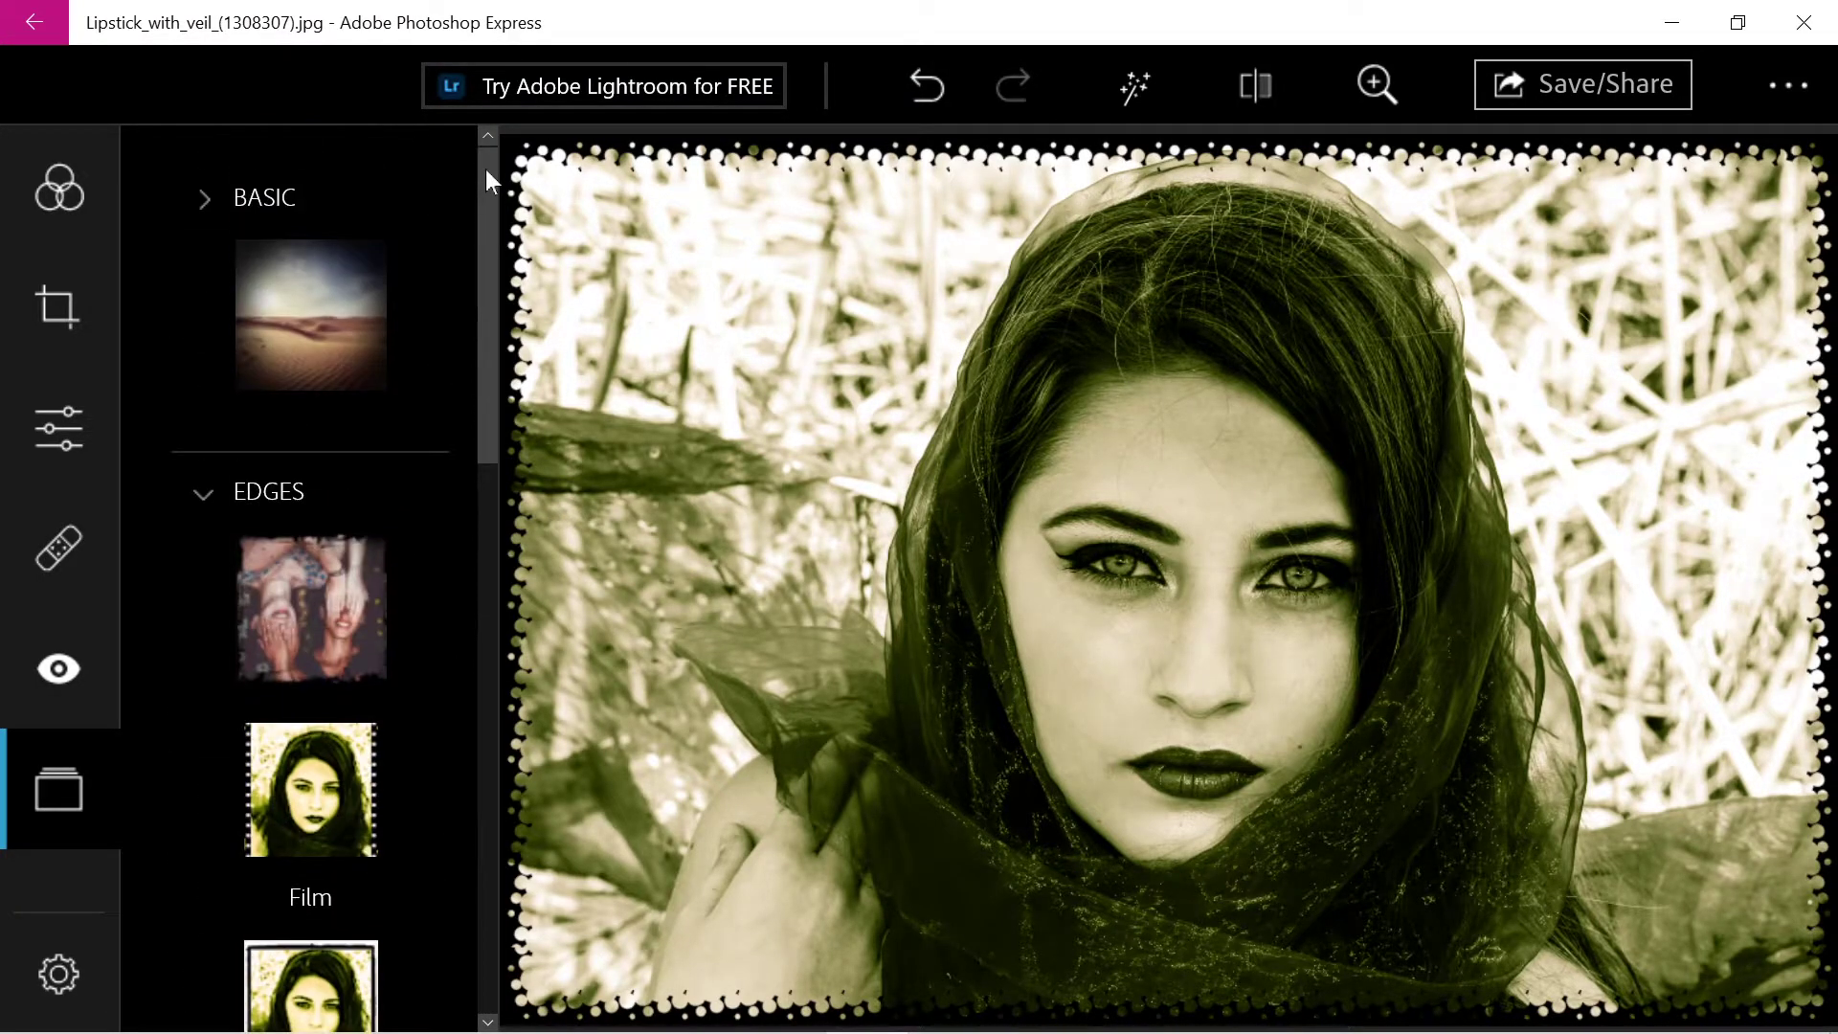
pyautogui.click(203, 199)
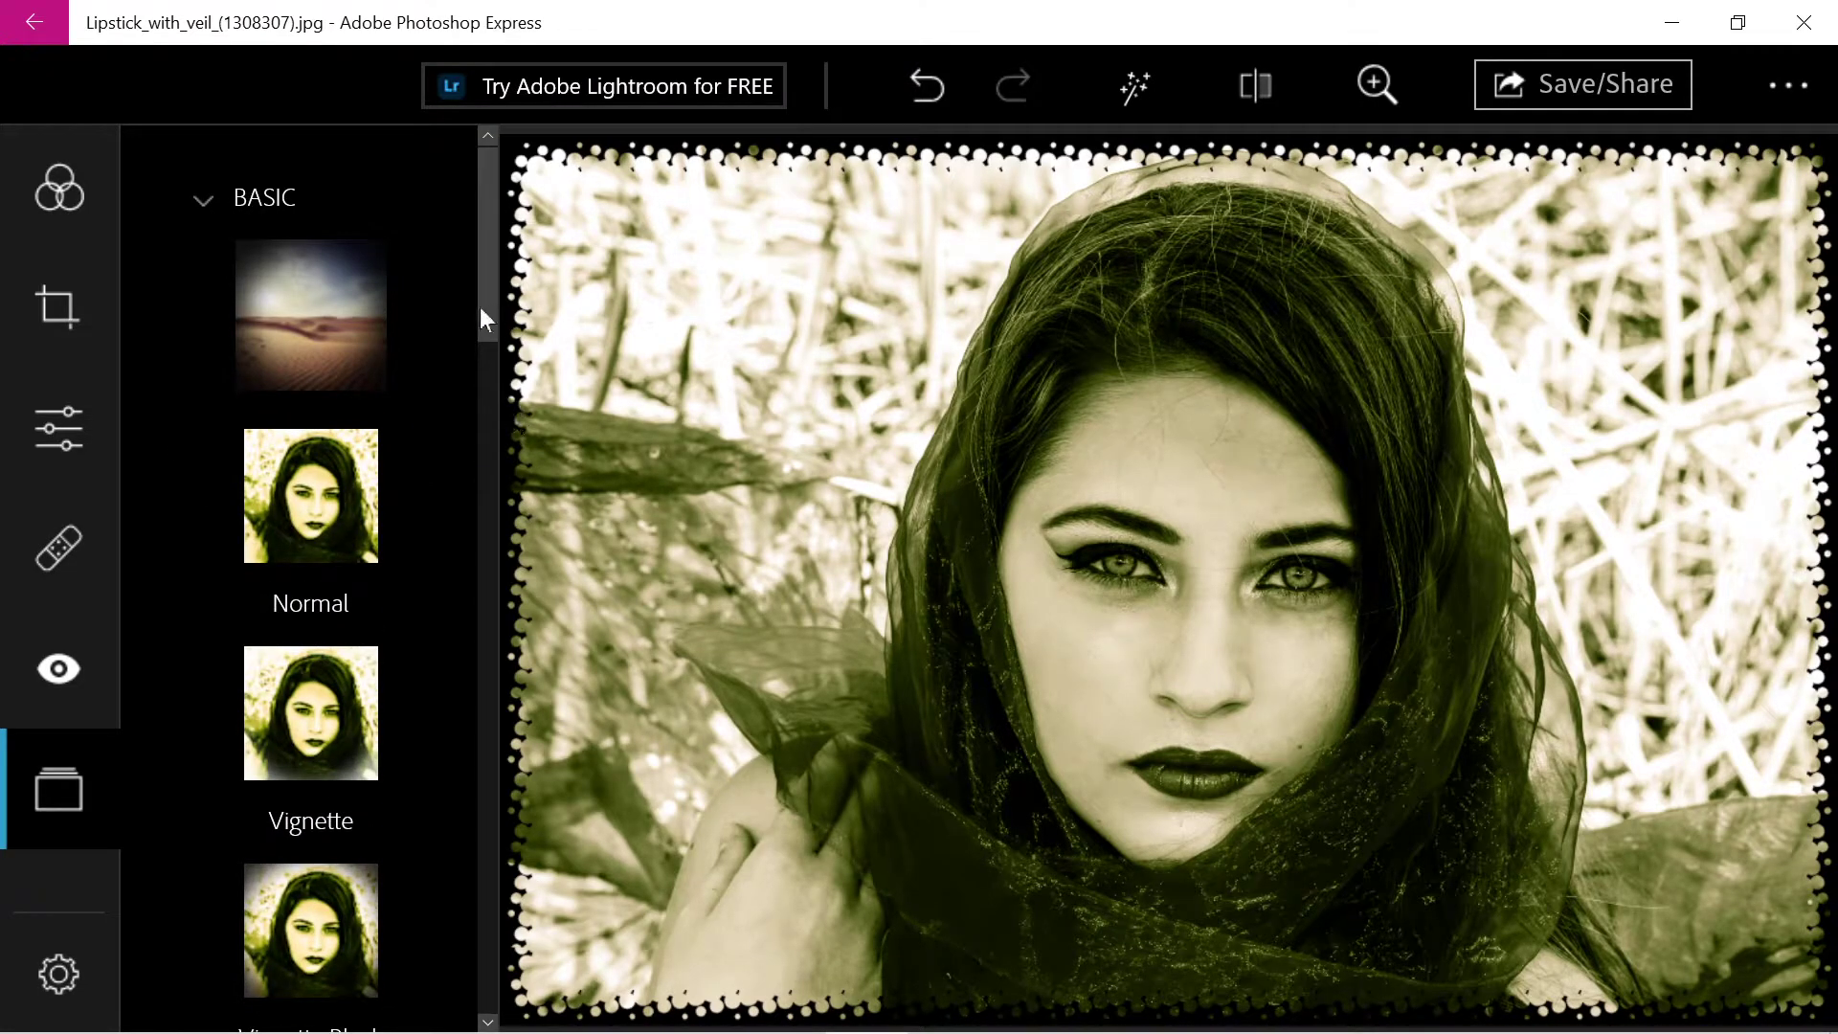
pyautogui.moveTo(480, 307); pyautogui.dragTo(519, 495)
pyautogui.click(313, 561)
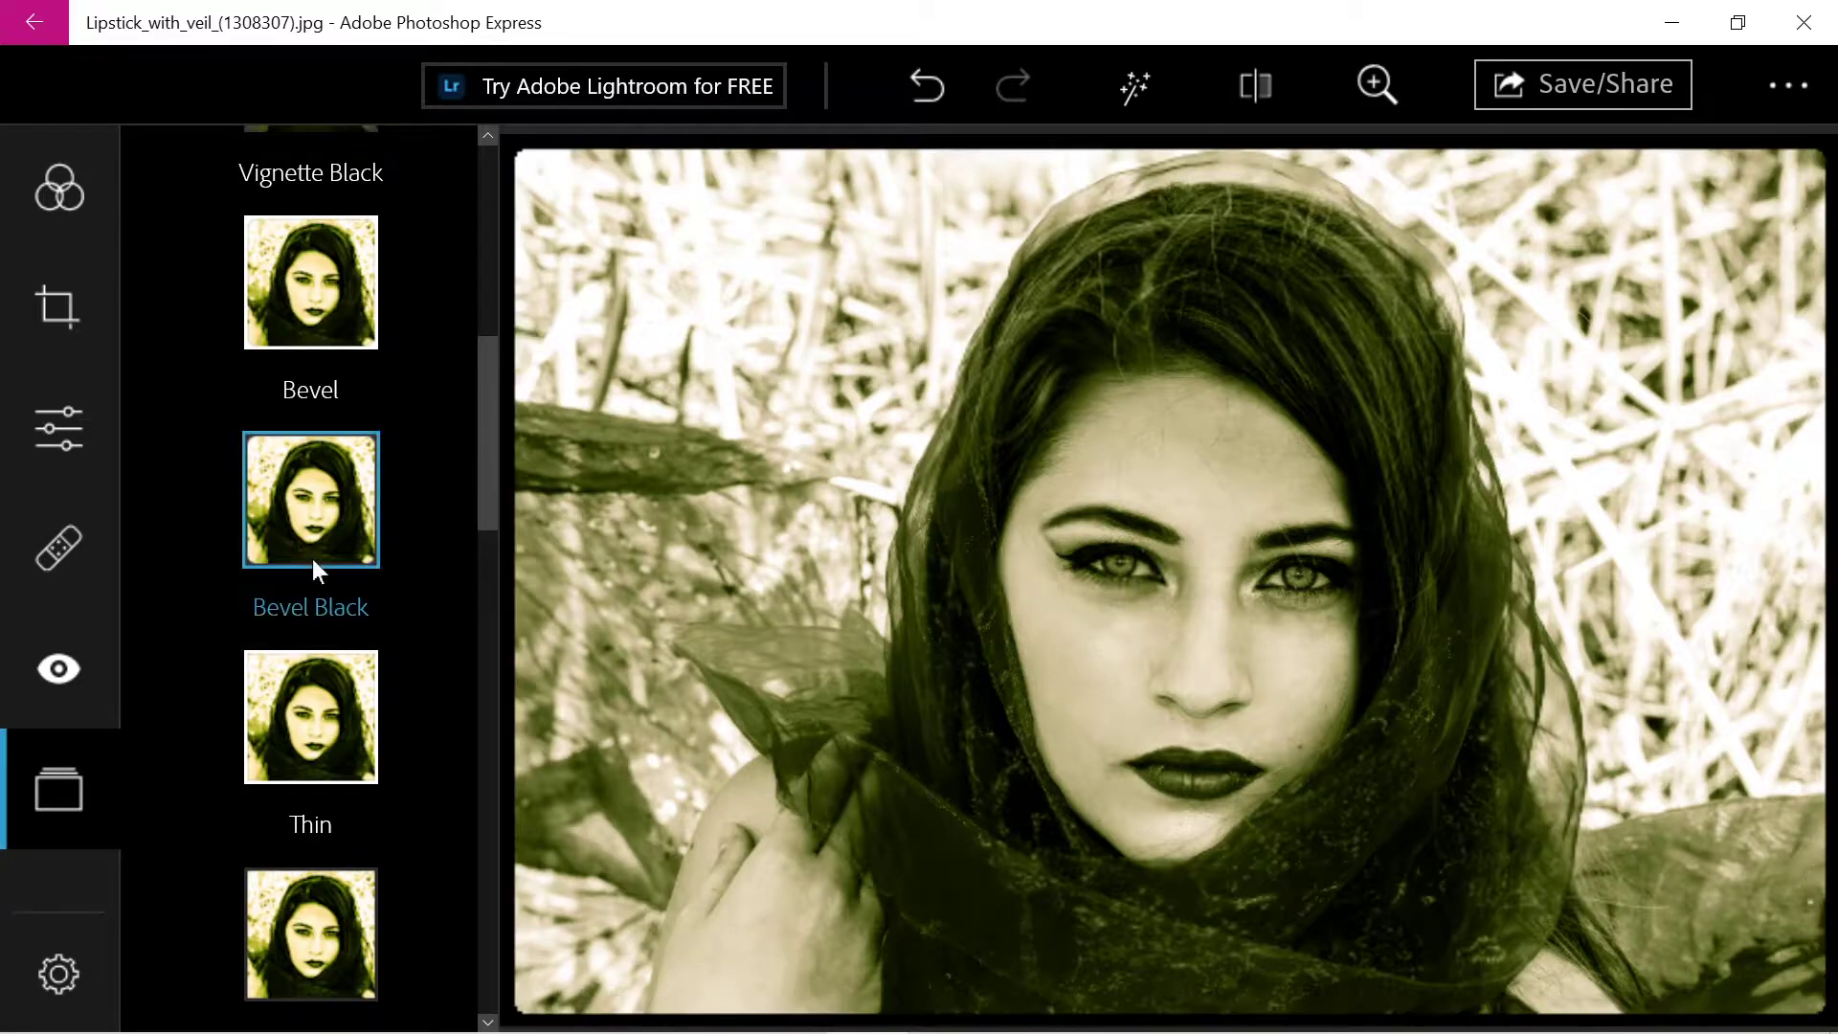
pyautogui.click(916, 84)
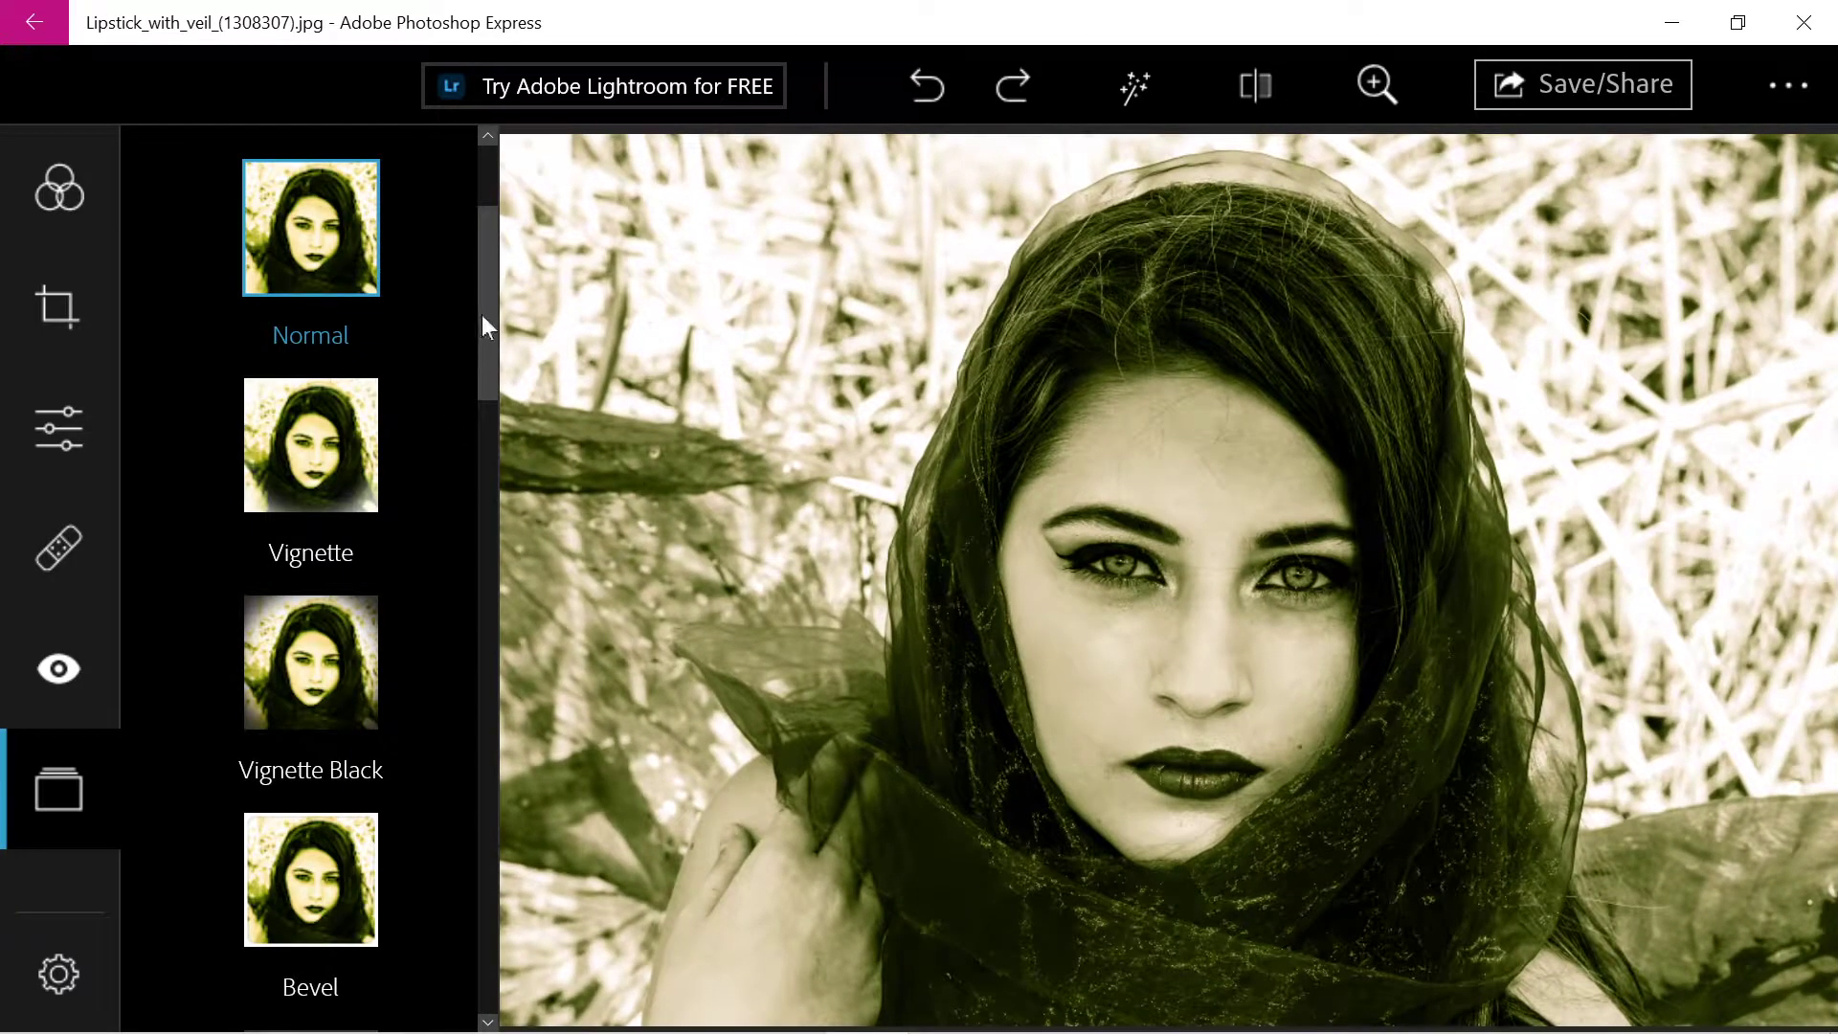
# - Try a black Circle border, then reapply the Halftone edge border
pyautogui.moveTo(481, 314); pyautogui.dragTo(486, 841)
pyautogui.click(333, 330)
pyautogui.click(209, 620)
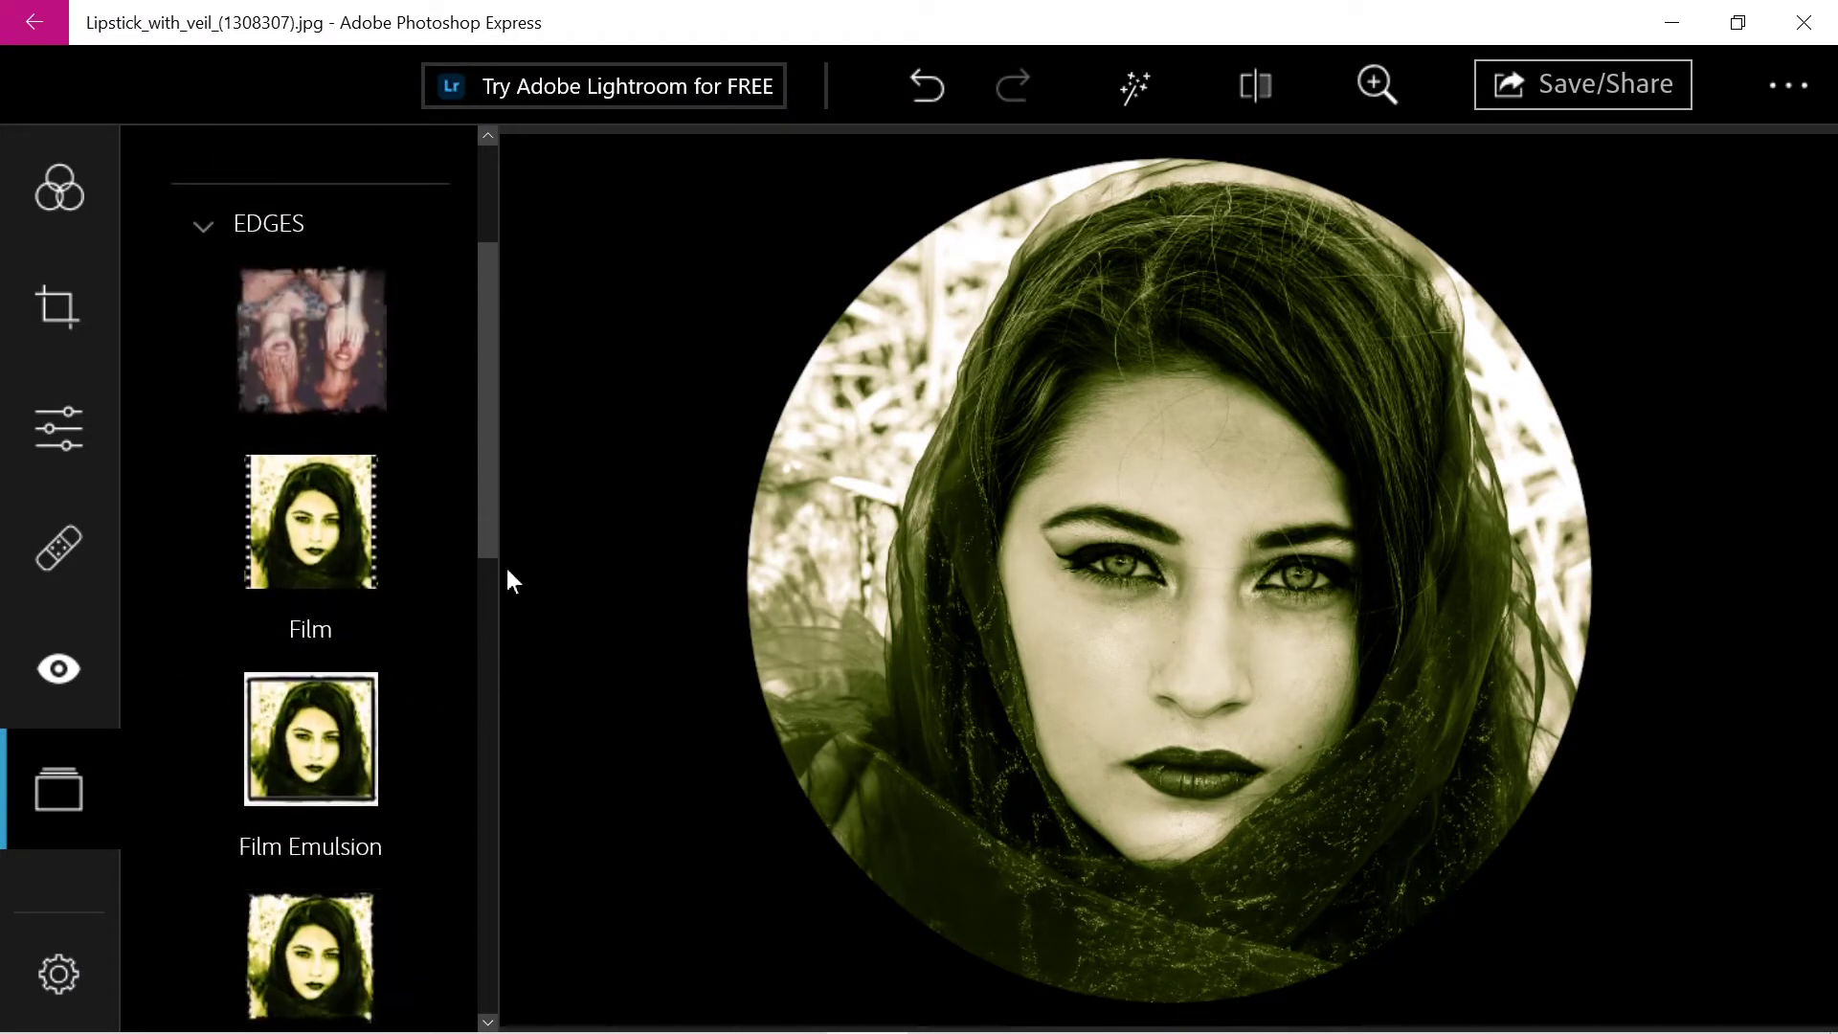
pyautogui.moveTo(495, 525); pyautogui.dragTo(459, 705)
pyautogui.click(302, 707)
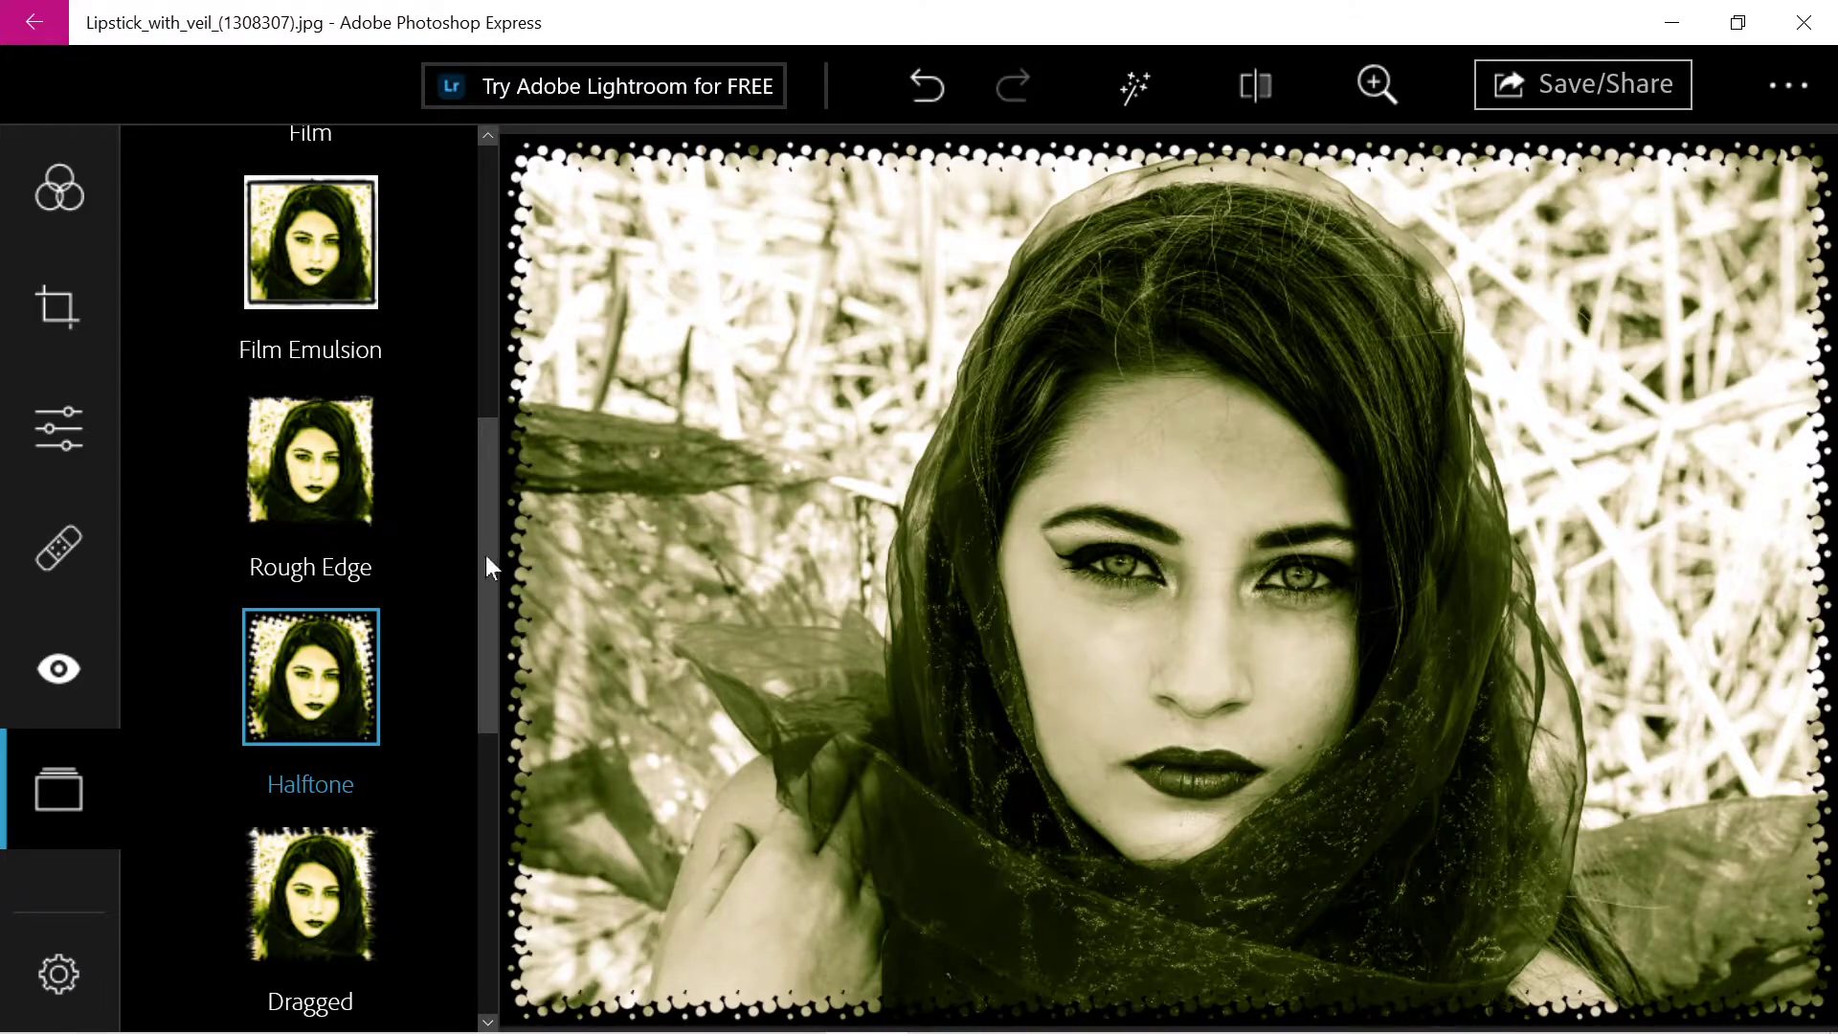
# - Frame the photo with the BASIC circle border, then undo it
pyautogui.moveTo(485, 566); pyautogui.dragTo(499, 238)
pyautogui.click(204, 198)
pyautogui.moveTo(482, 302); pyautogui.dragTo(471, 599)
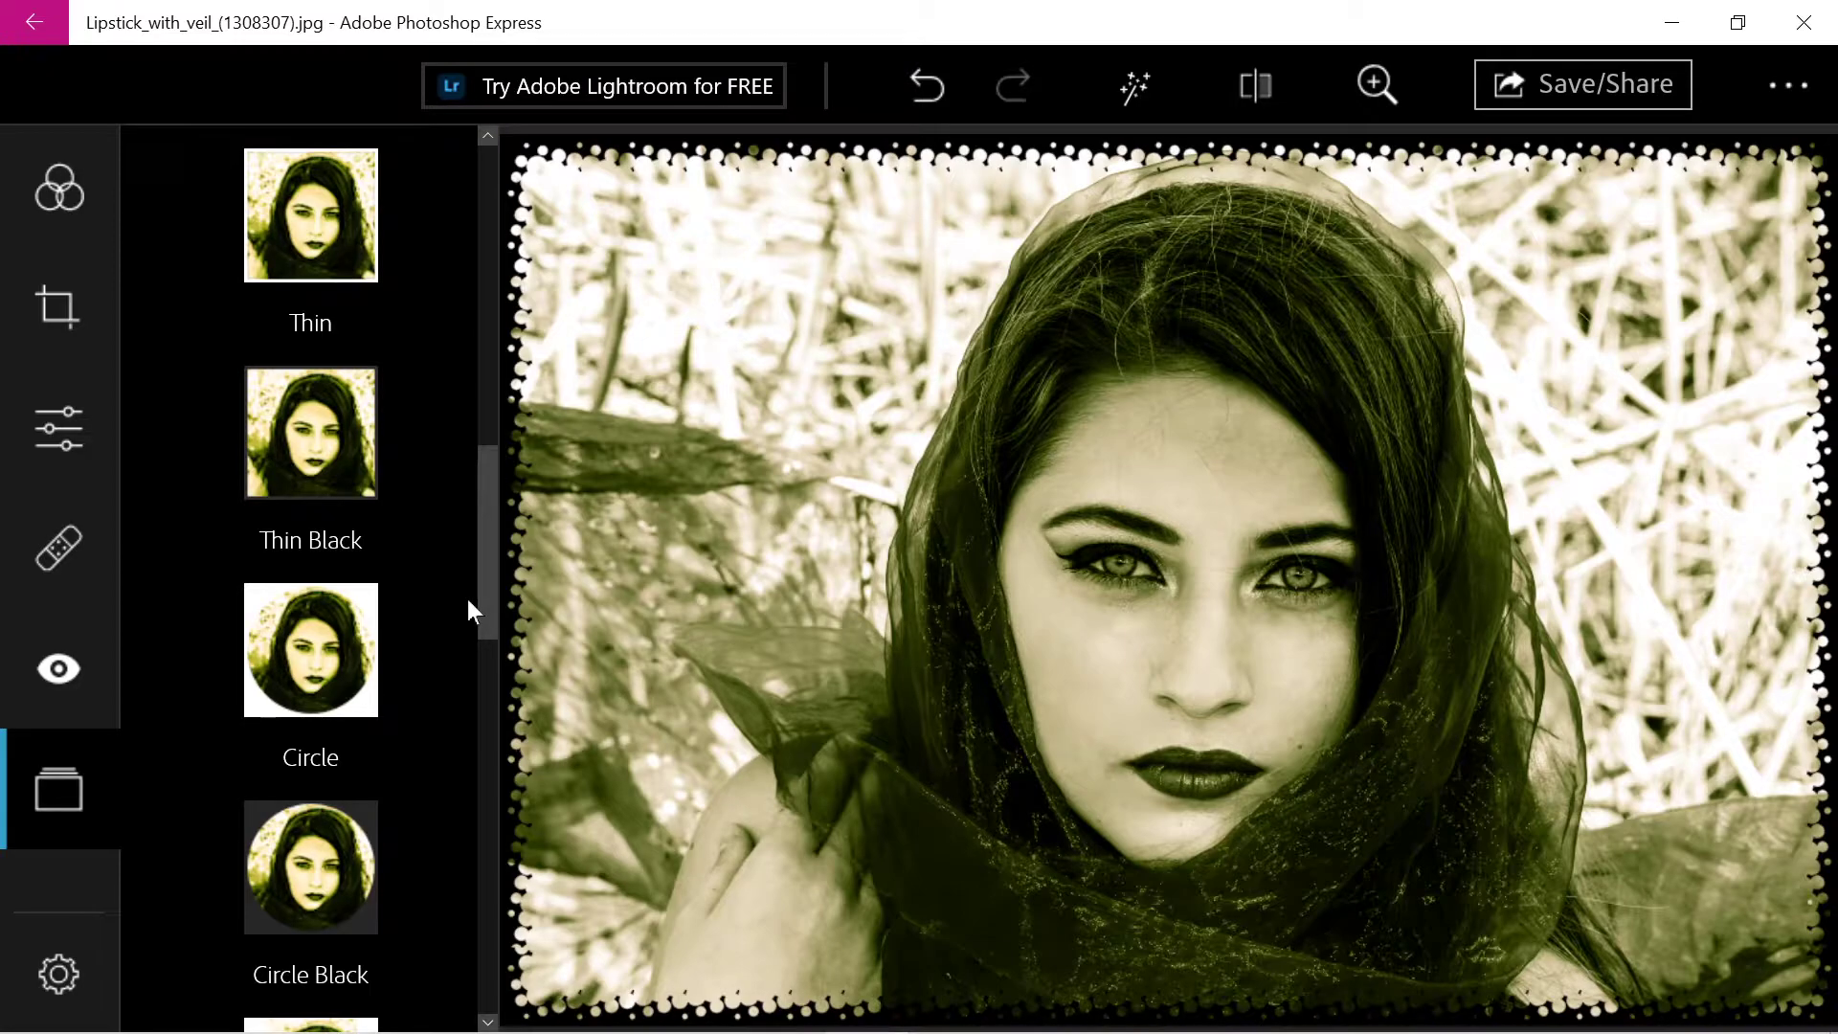
pyautogui.click(368, 682)
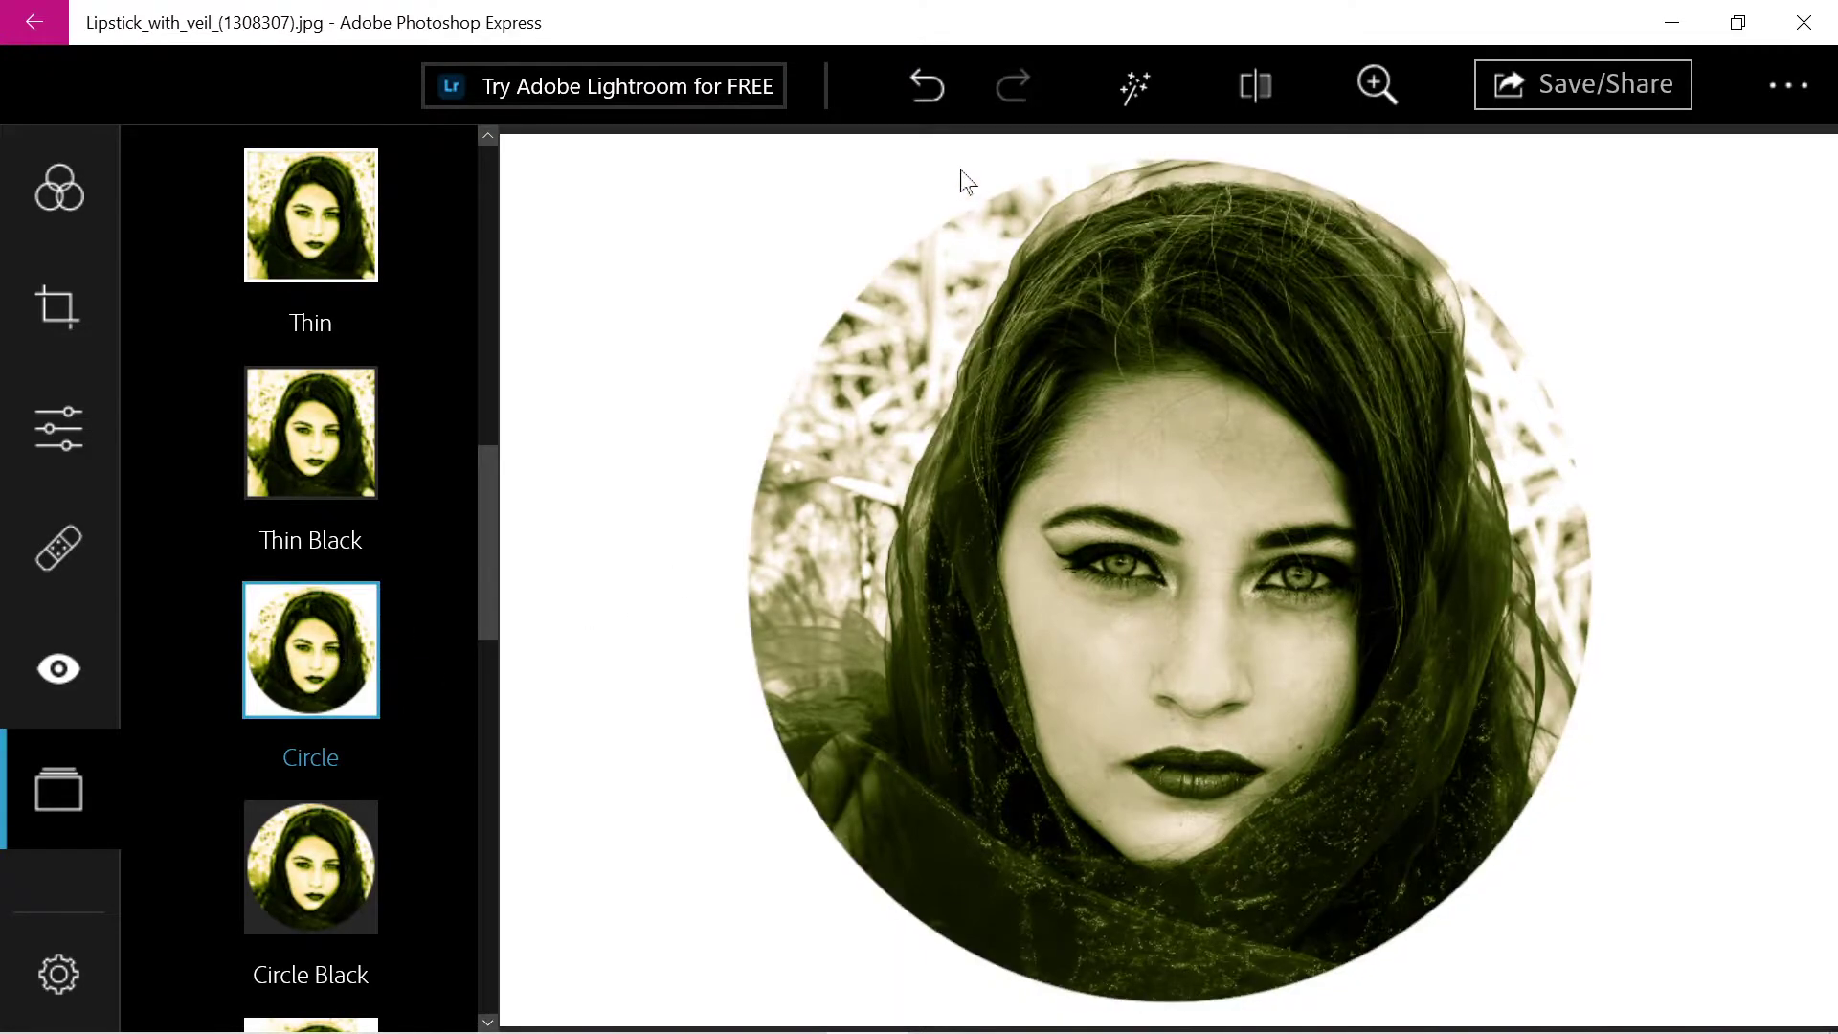
pyautogui.click(916, 88)
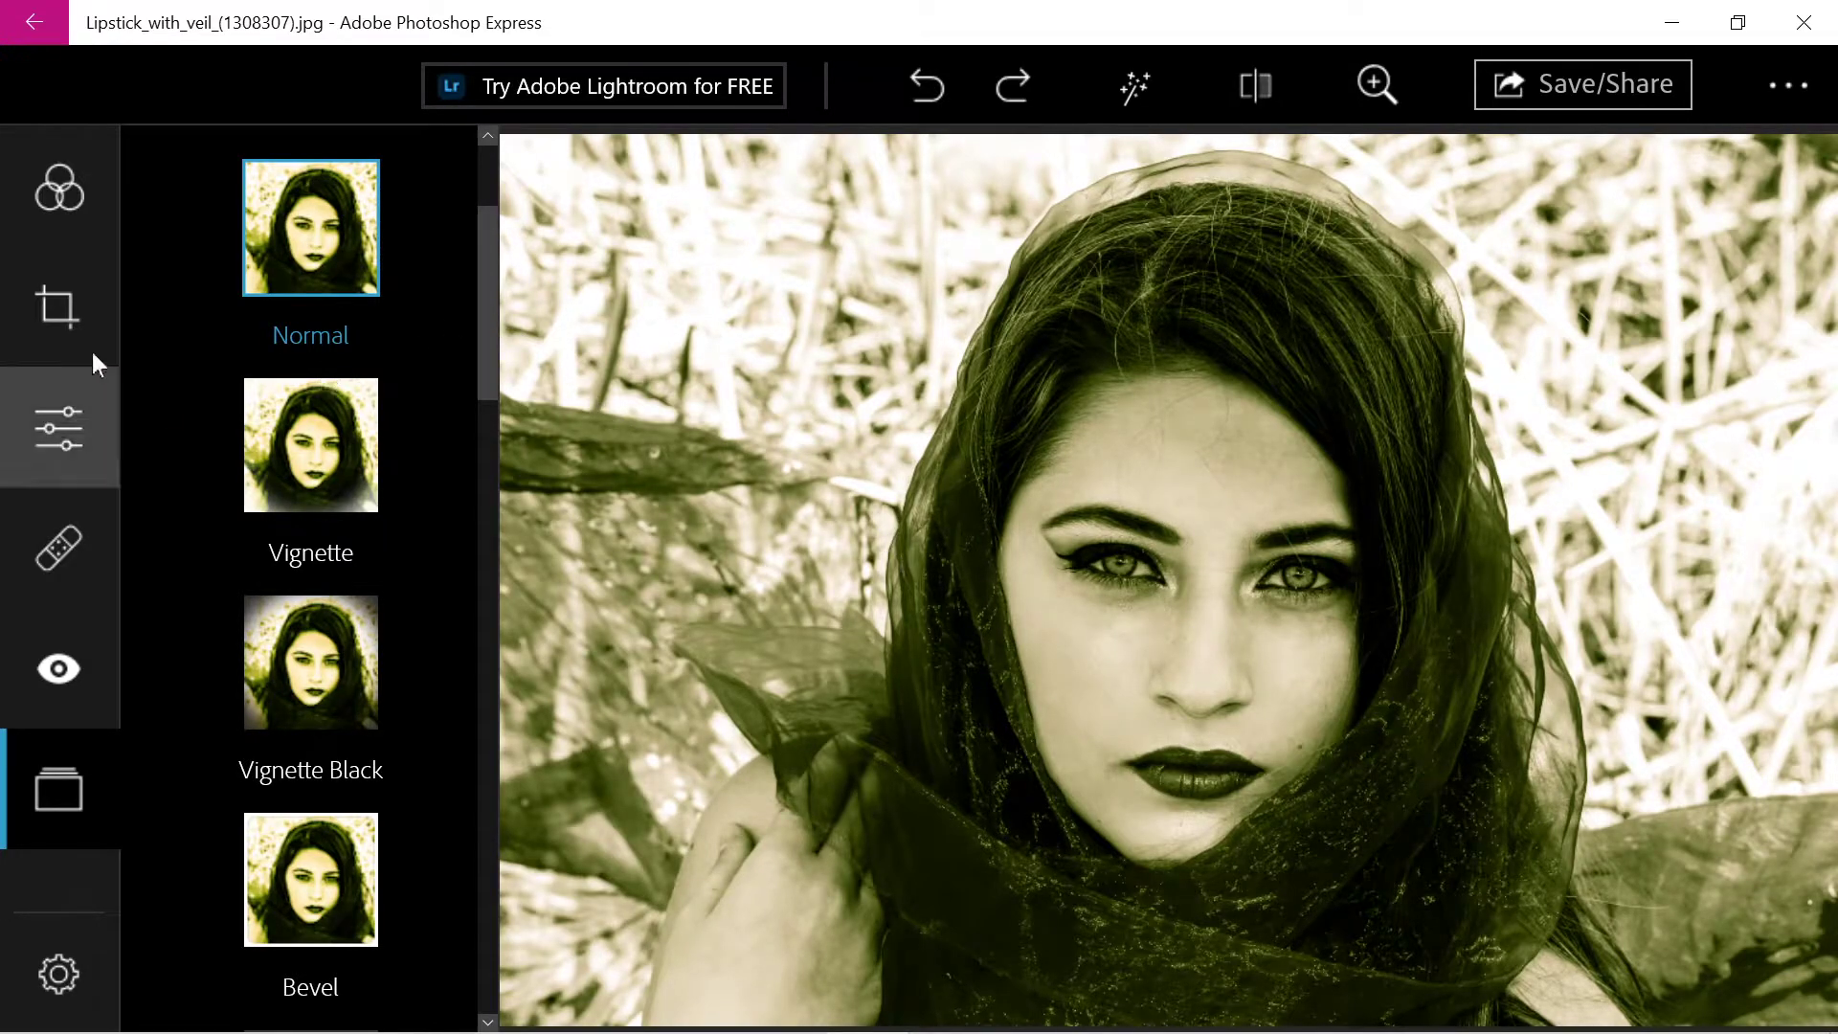
# - Glance at Looks and Red Eye, then redo the Halftone border with Ctrl+Y
pyautogui.click(63, 195)
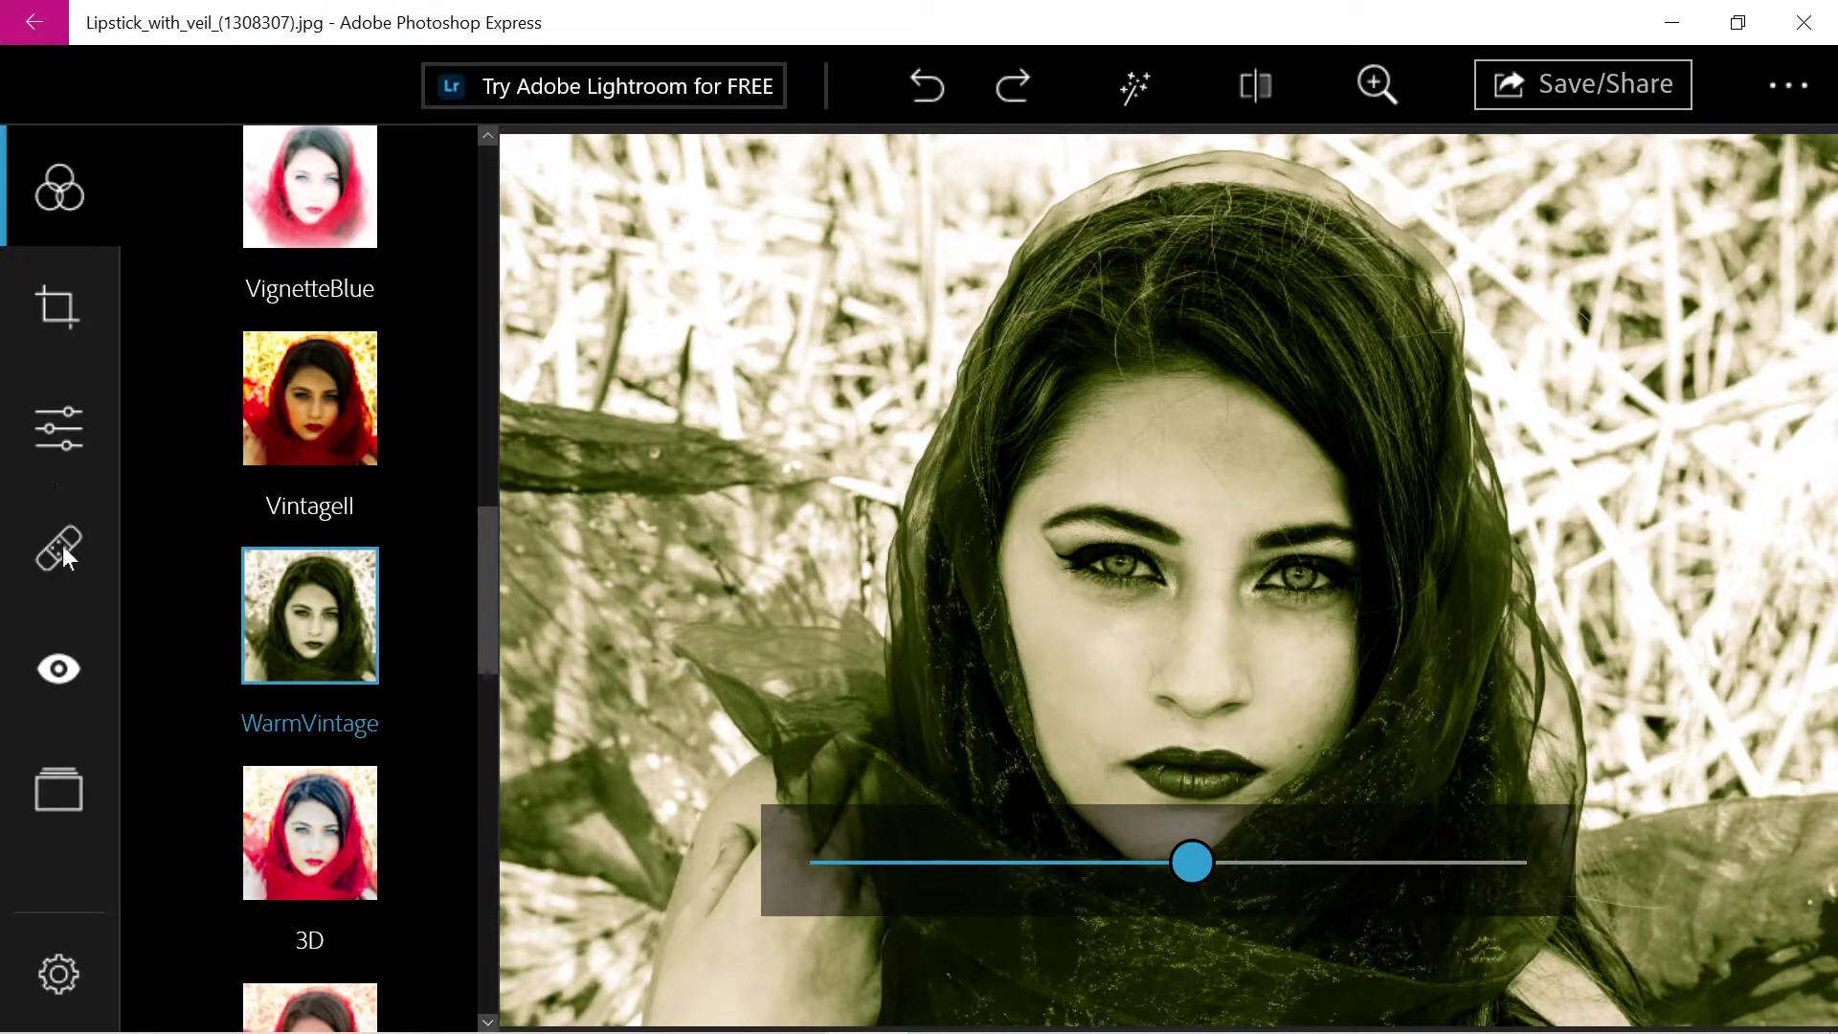
pyautogui.click(48, 693)
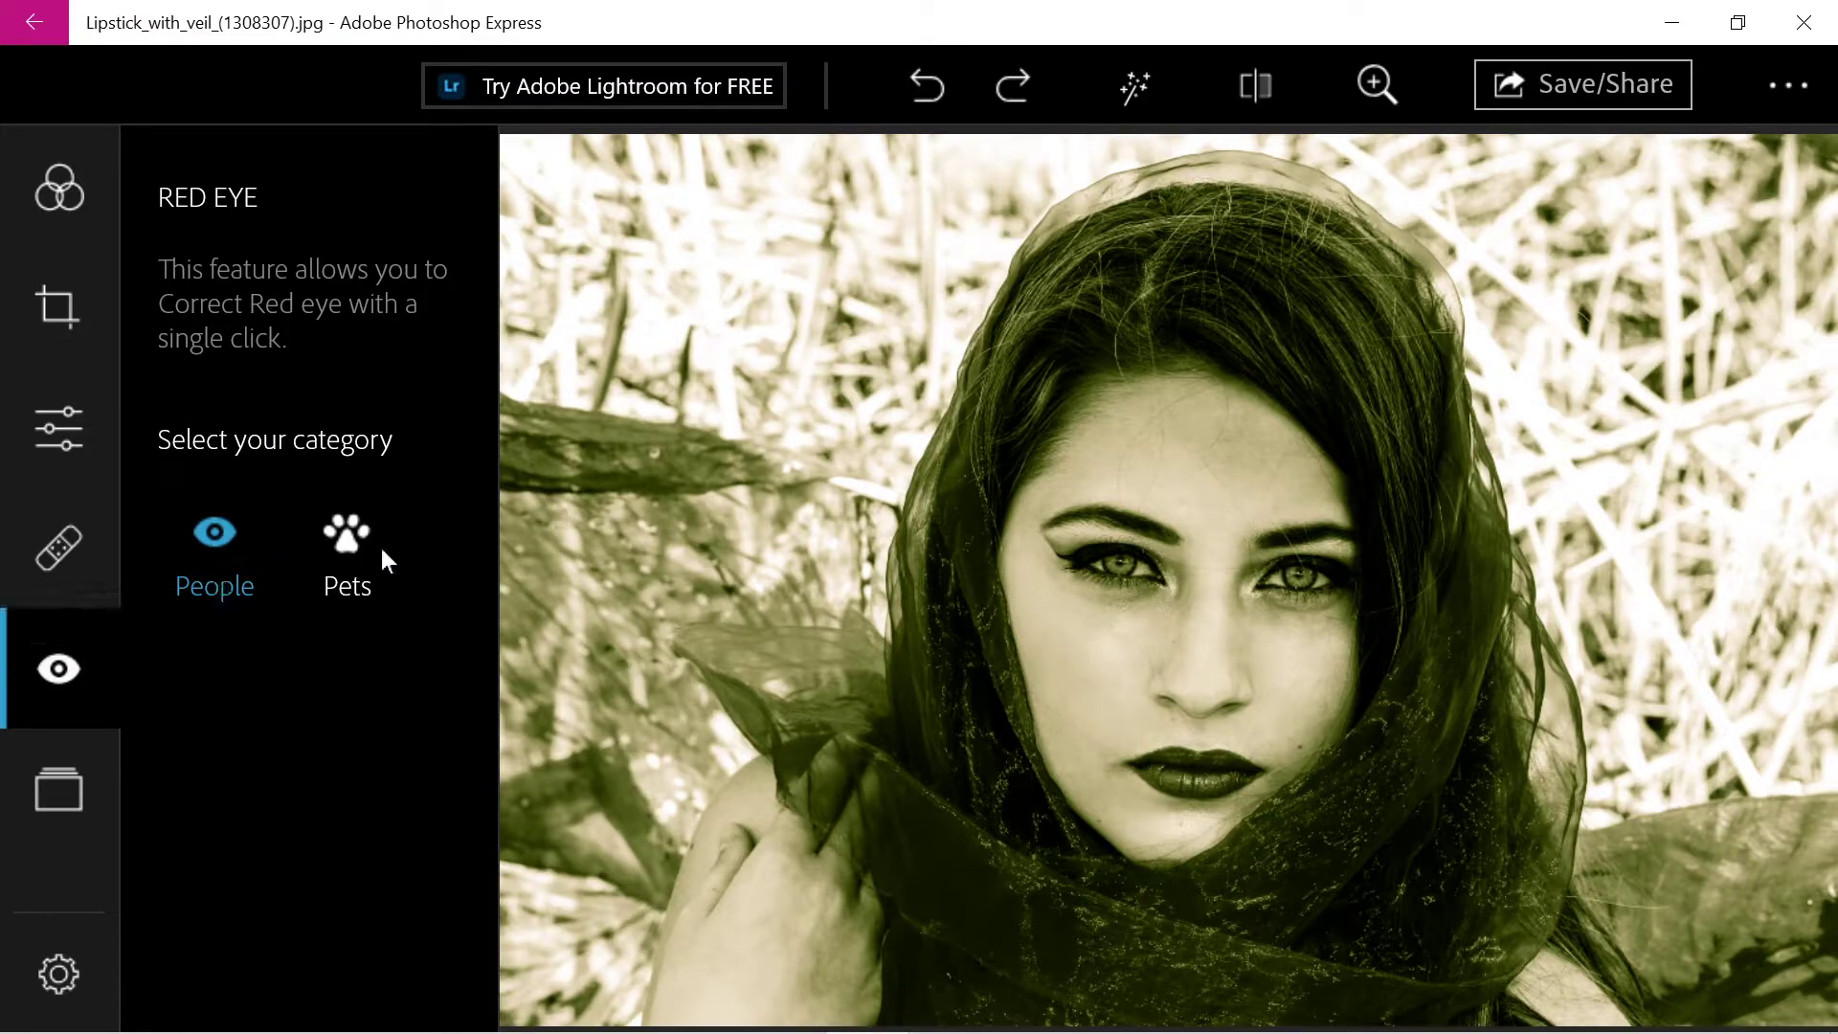
pyautogui.hotkey('ctrl', 'y')
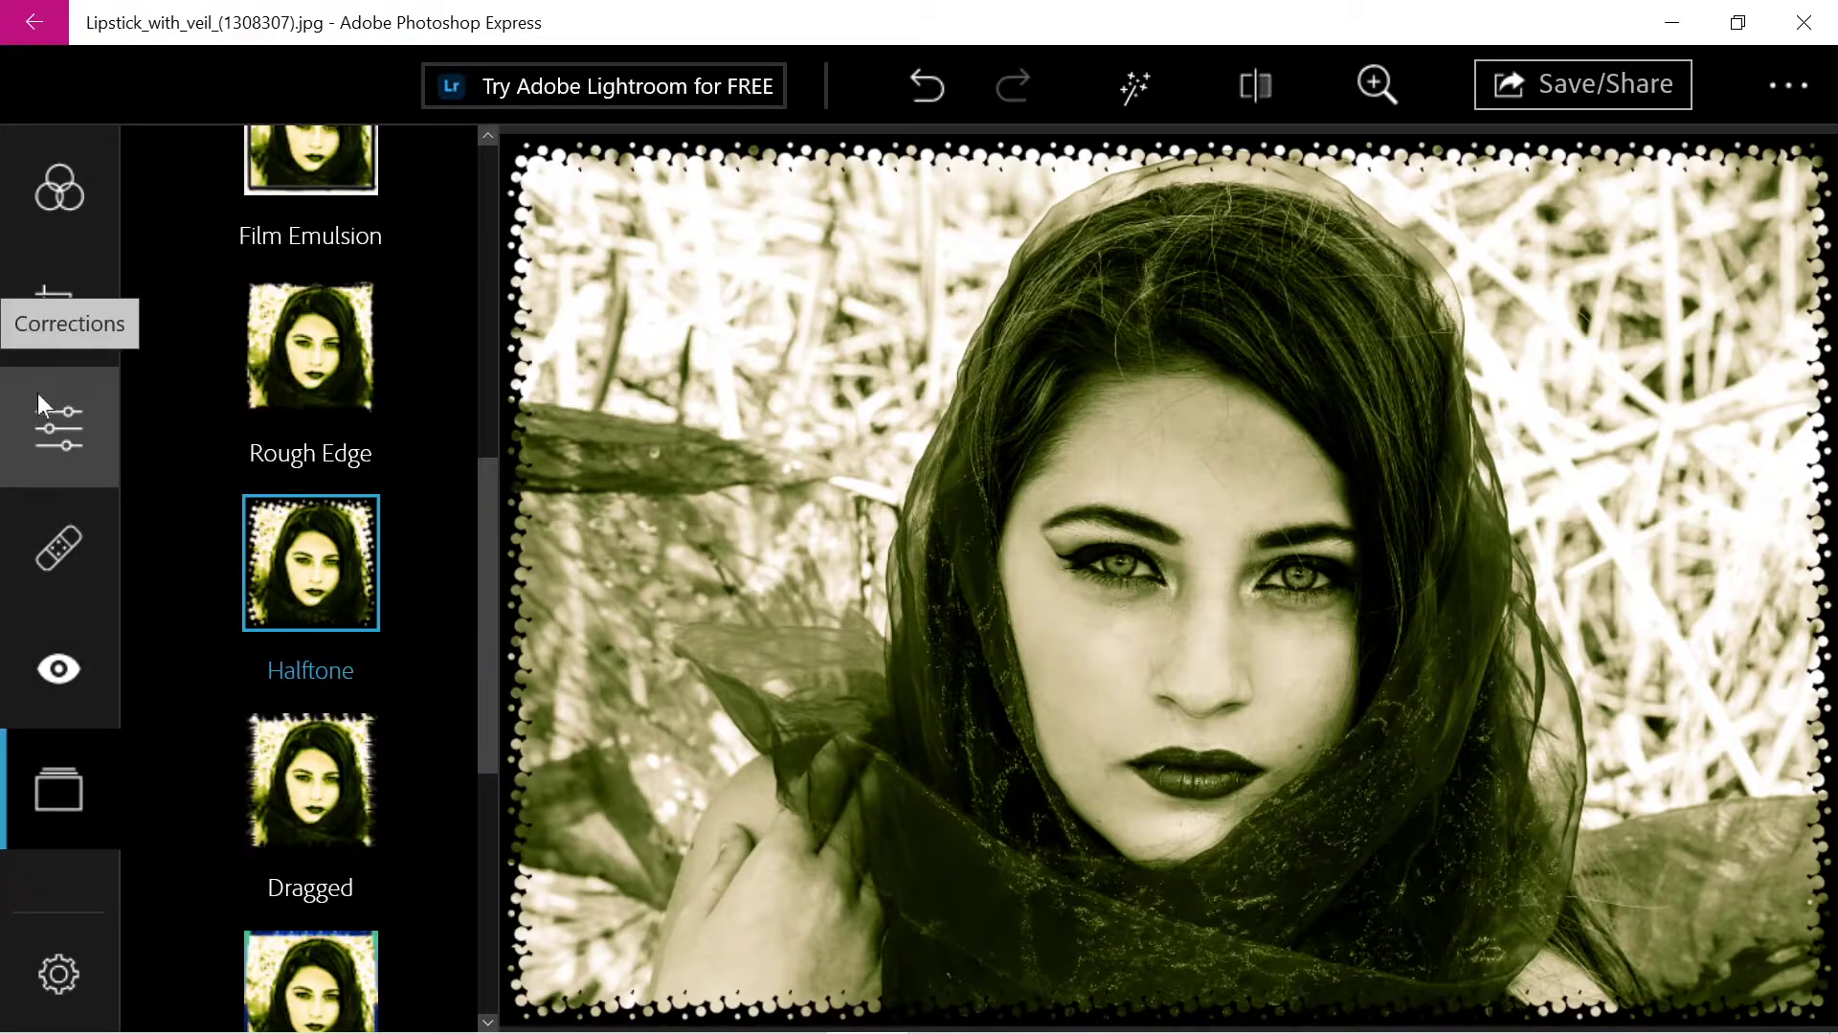
# - Open Corrections and expand the LIGHT and DETAILS adjustment groups
pyautogui.click(38, 392)
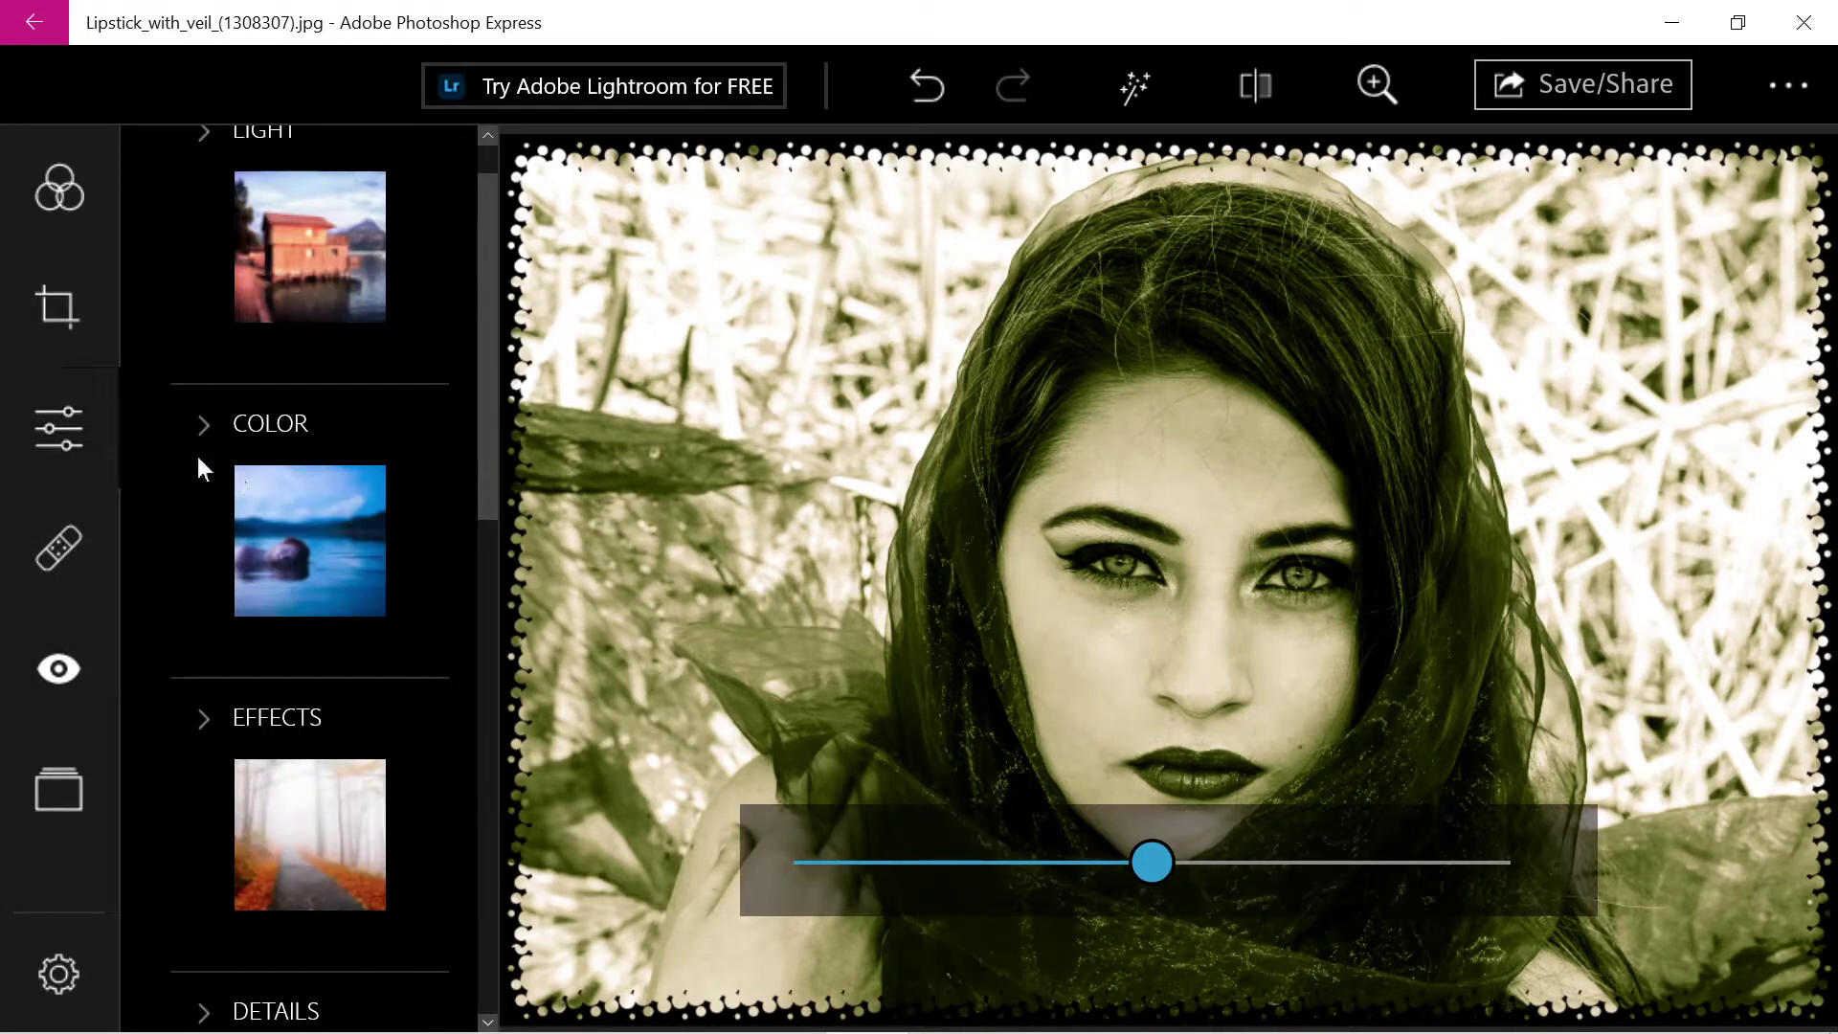
pyautogui.click(204, 132)
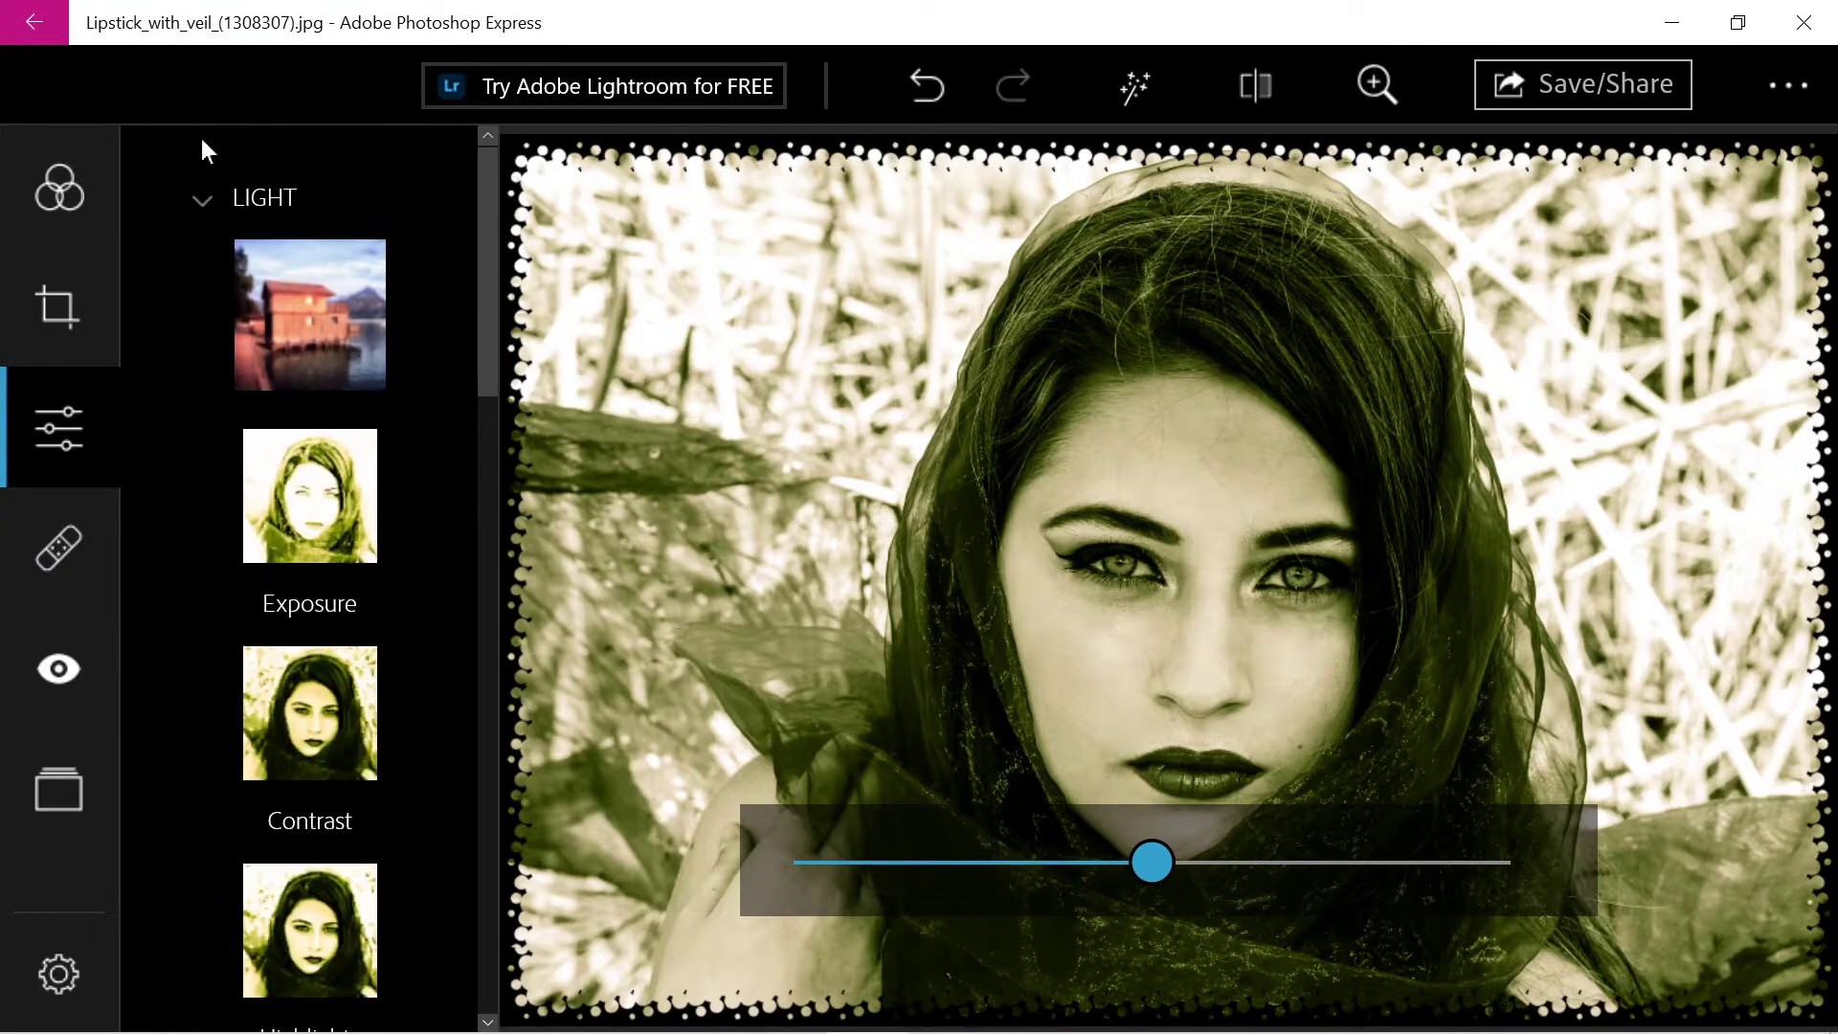
pyautogui.moveTo(490, 331); pyautogui.dragTo(469, 827)
pyautogui.scroll(-2, 309, 607)
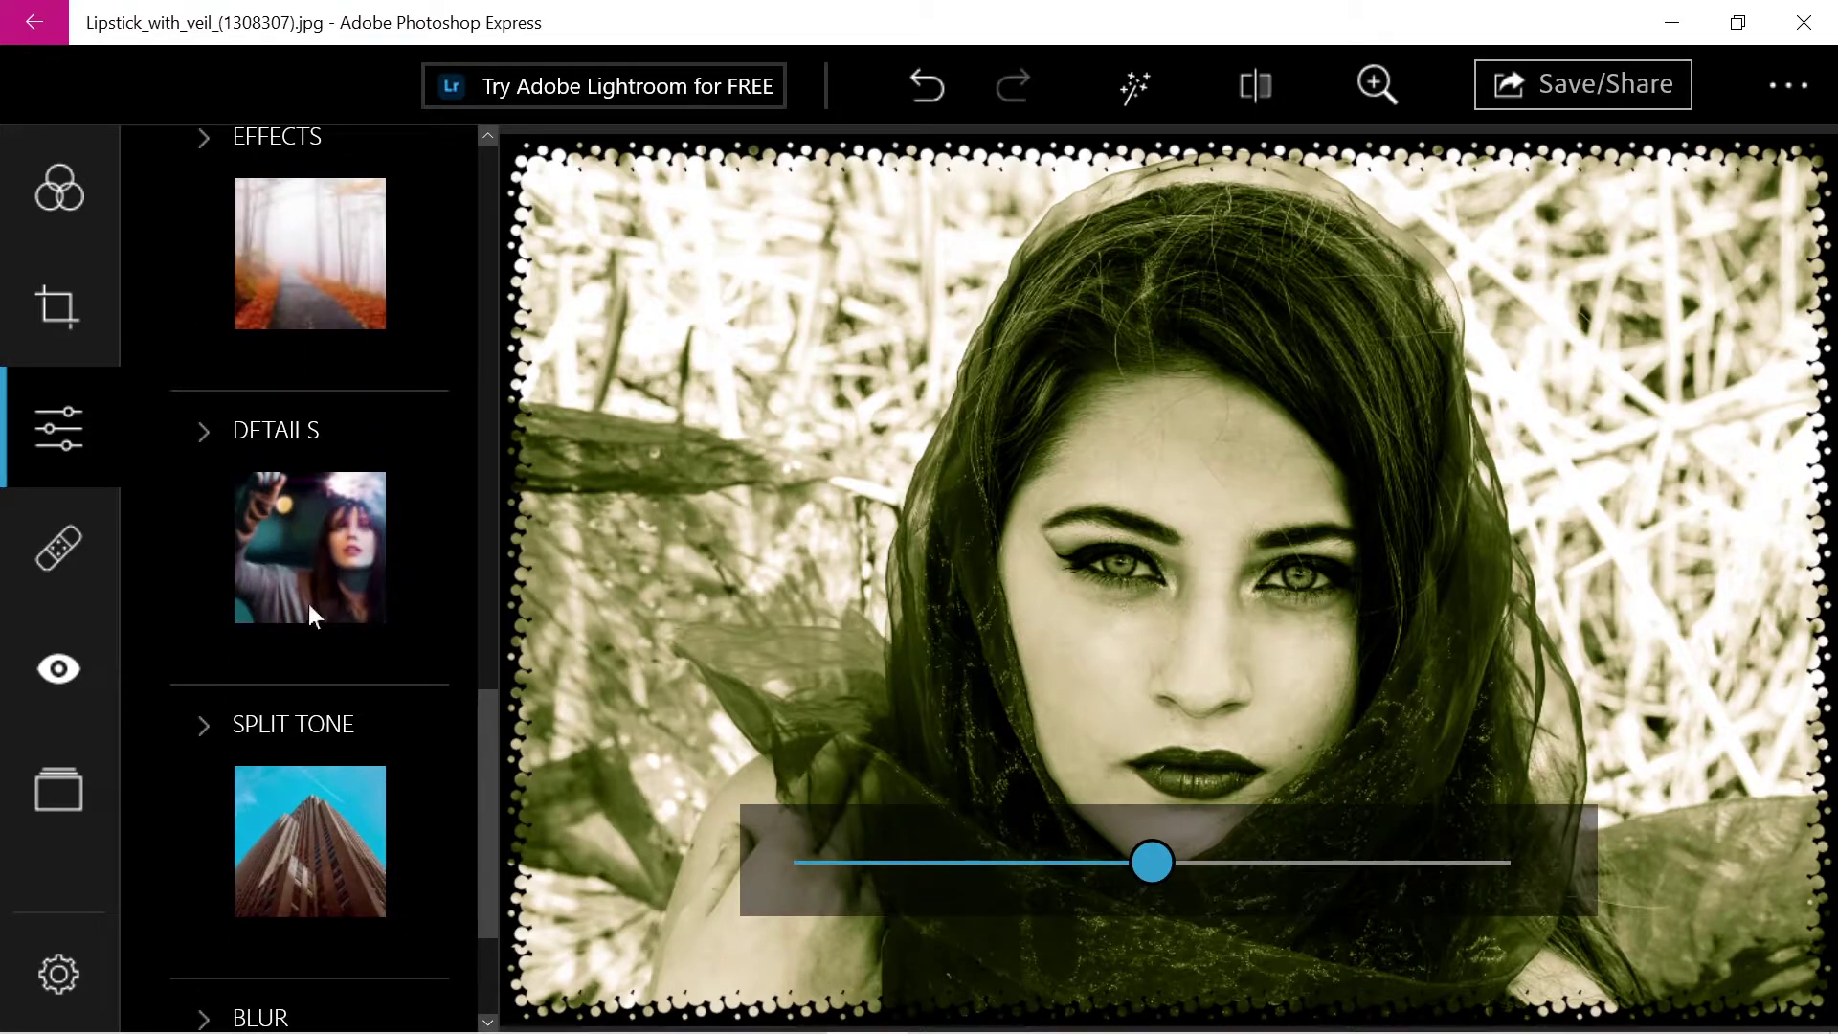
pyautogui.click(207, 446)
pyautogui.moveTo(479, 587); pyautogui.dragTo(487, 722)
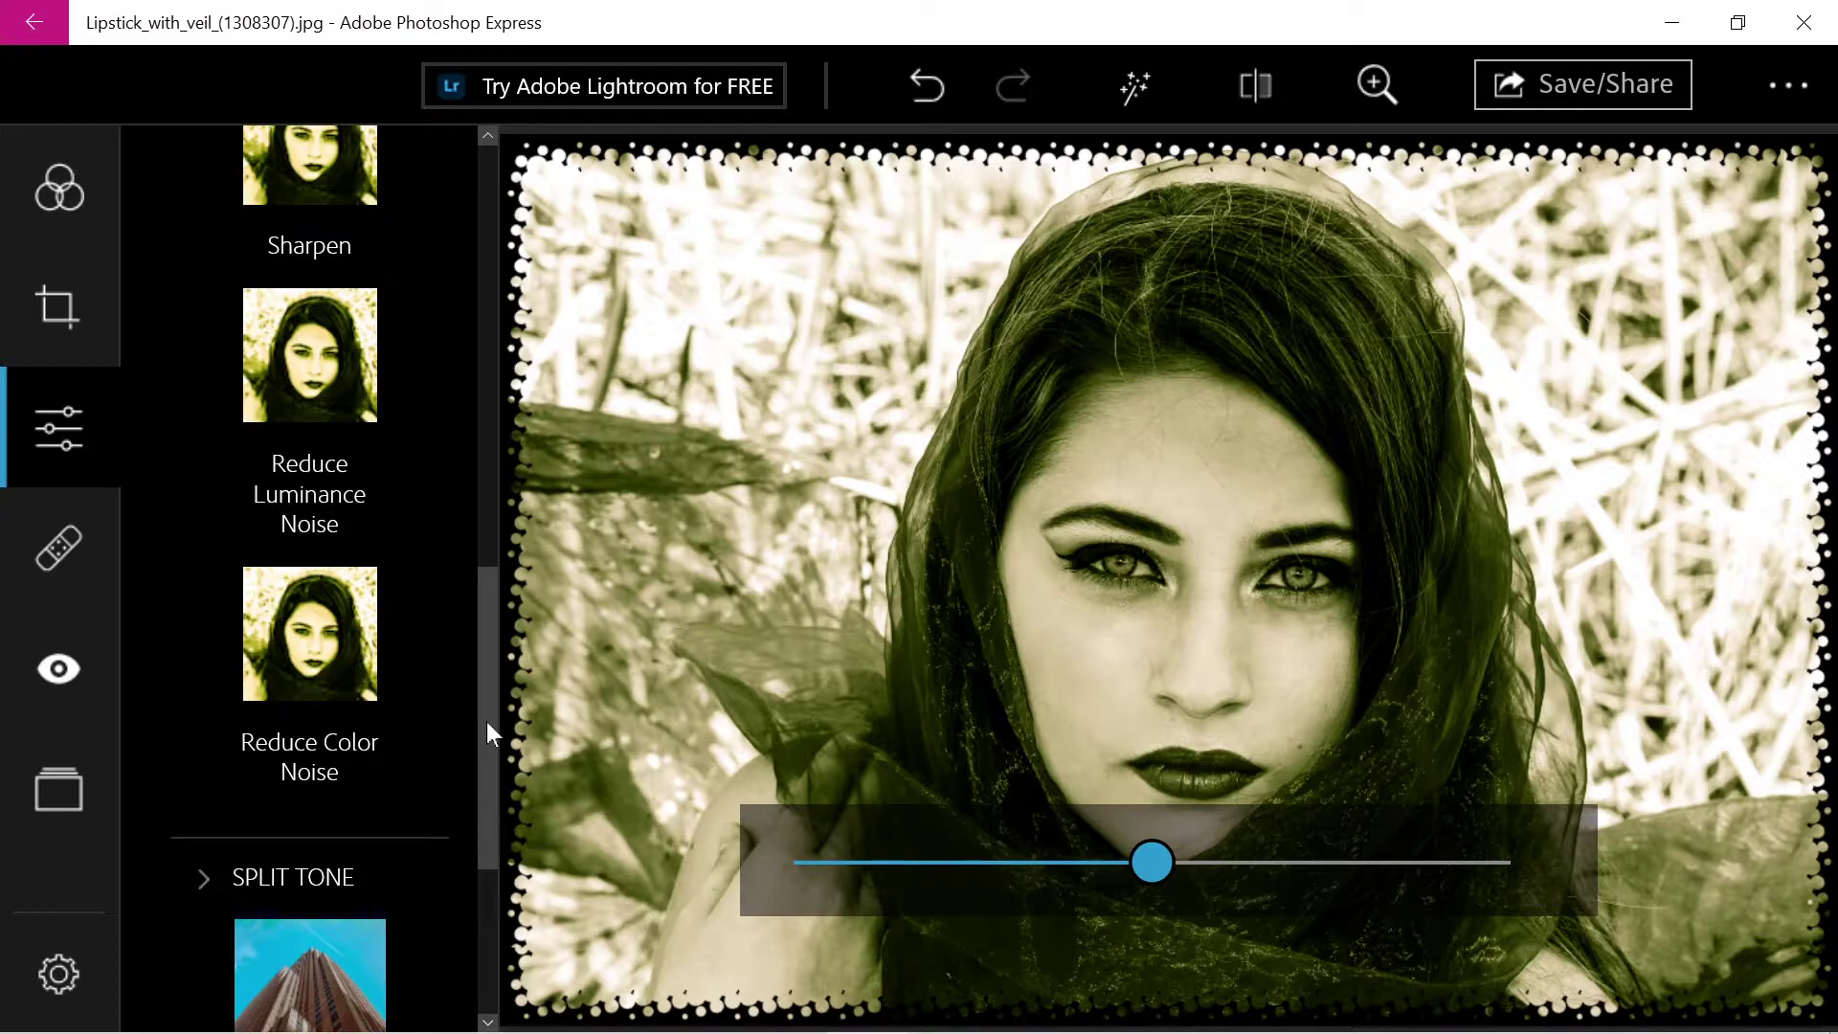
pyautogui.moveTo(486, 721); pyautogui.dragTo(471, 881)
# - Raise the SPLIT TONE Balance slider to 25
pyautogui.click(196, 476)
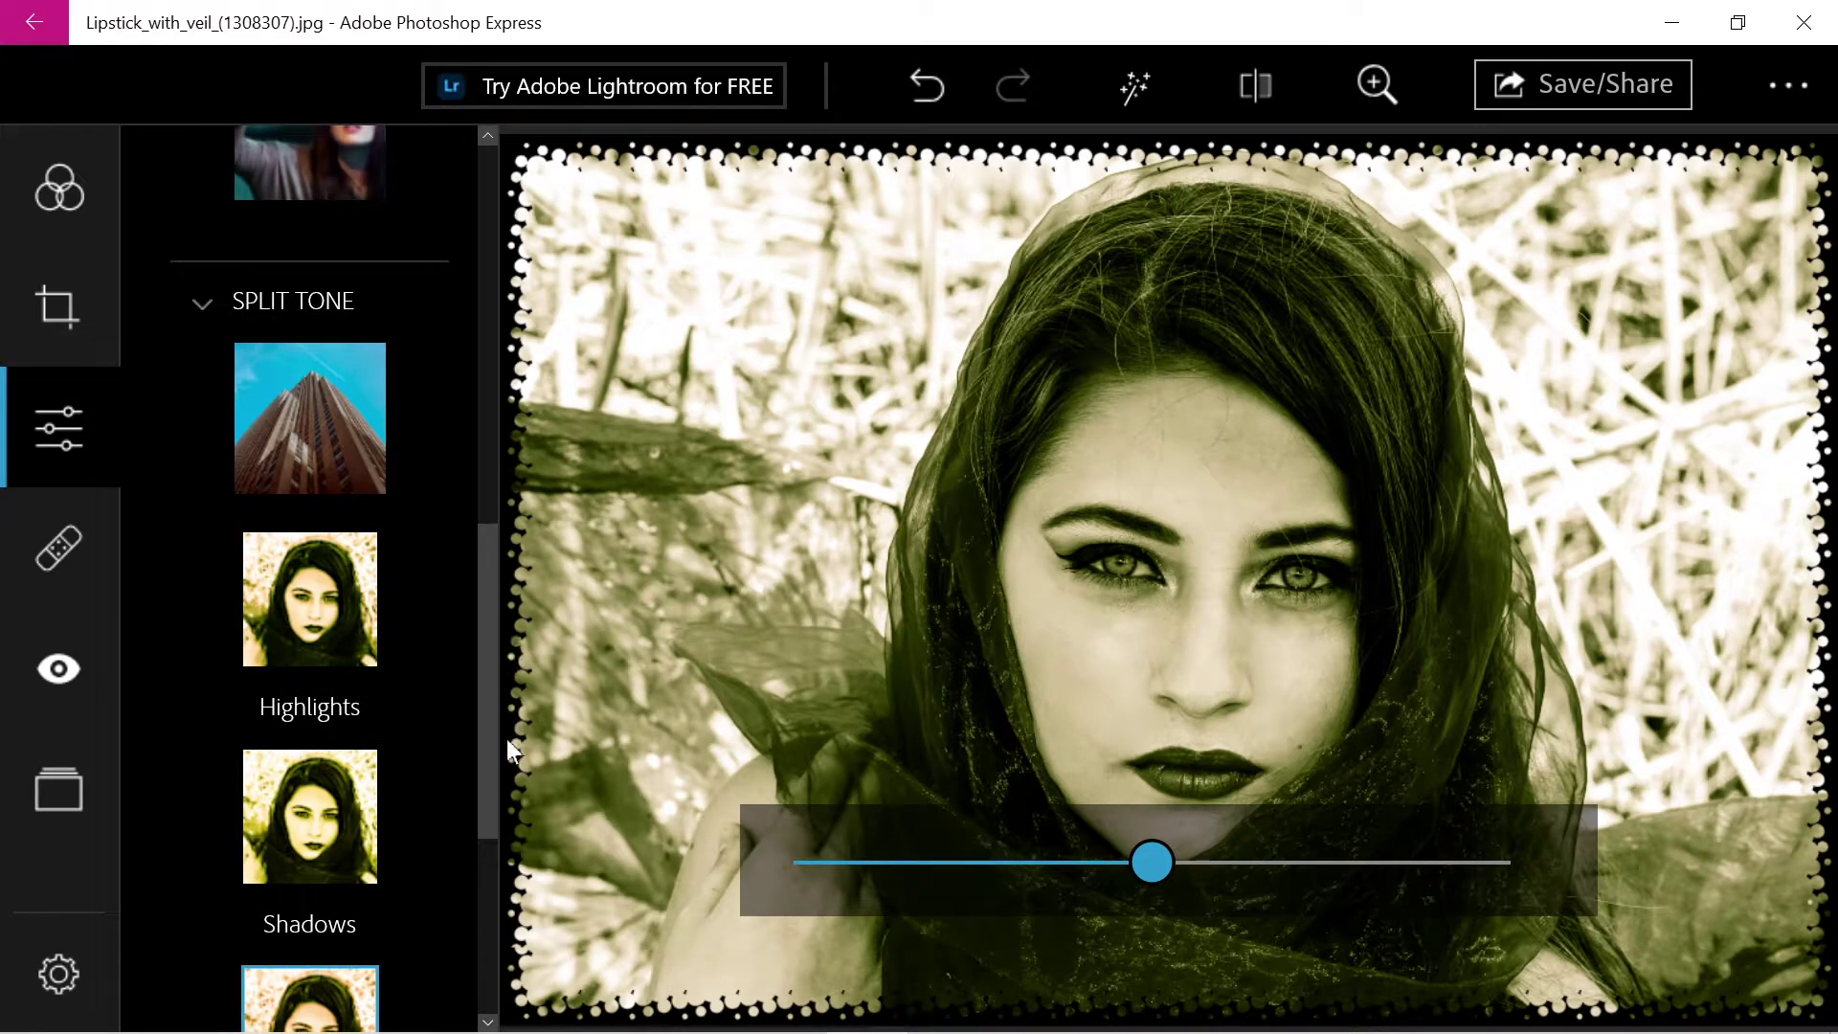
pyautogui.moveTo(481, 640); pyautogui.dragTo(487, 835)
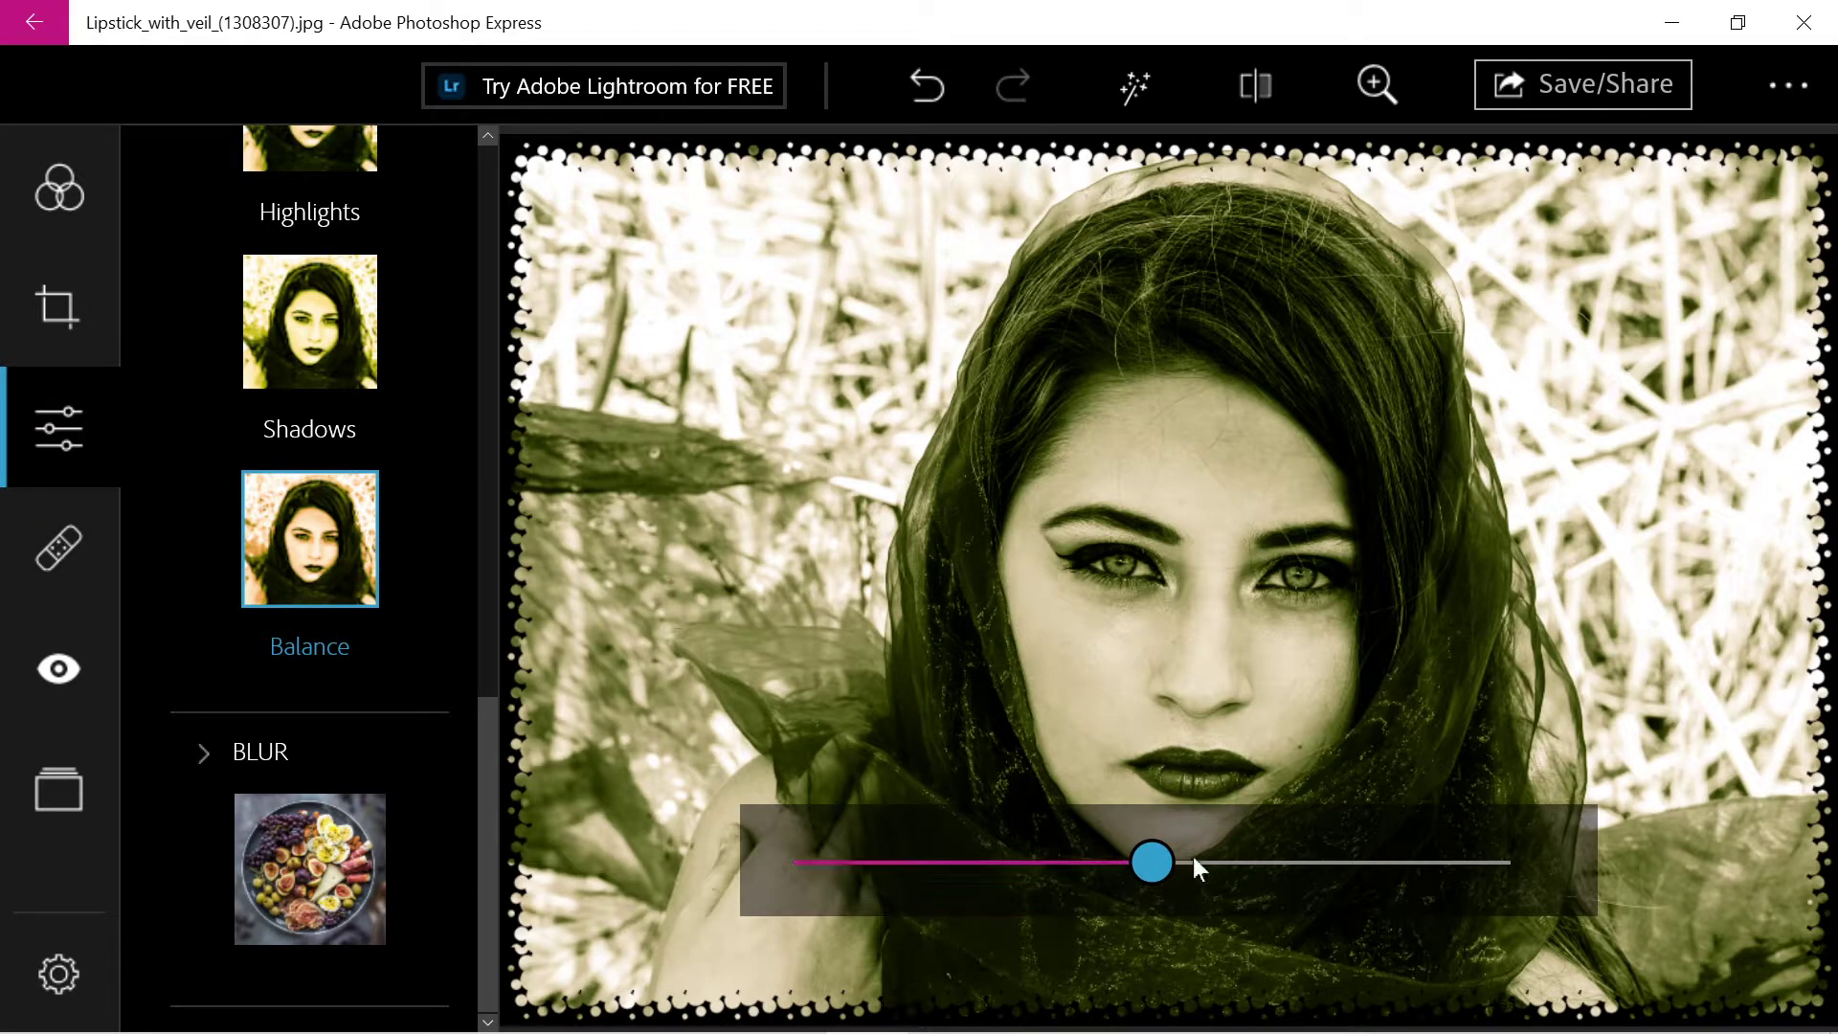
pyautogui.moveTo(1169, 873); pyautogui.dragTo(1483, 855)
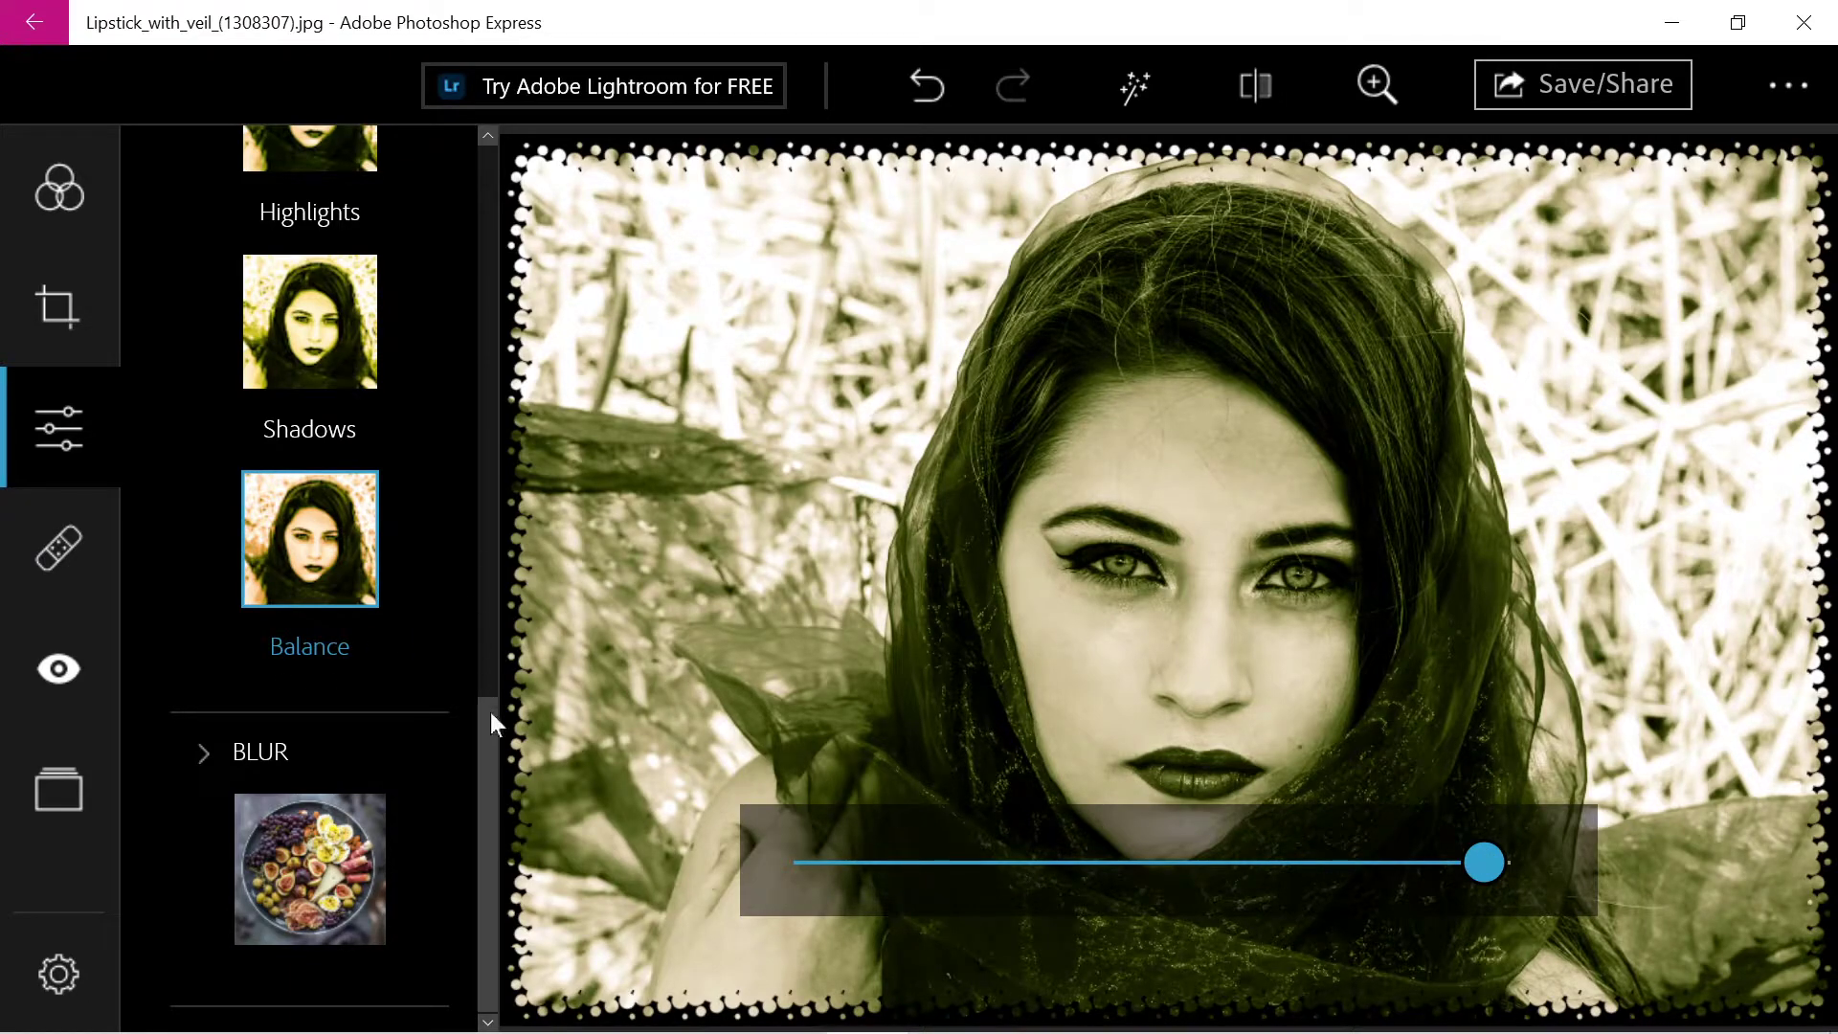
# - Tint the split-tone Highlights with hue 233 and saturation 51
pyautogui.moveTo(490, 727); pyautogui.dragTo(438, 584)
pyautogui.click(319, 622)
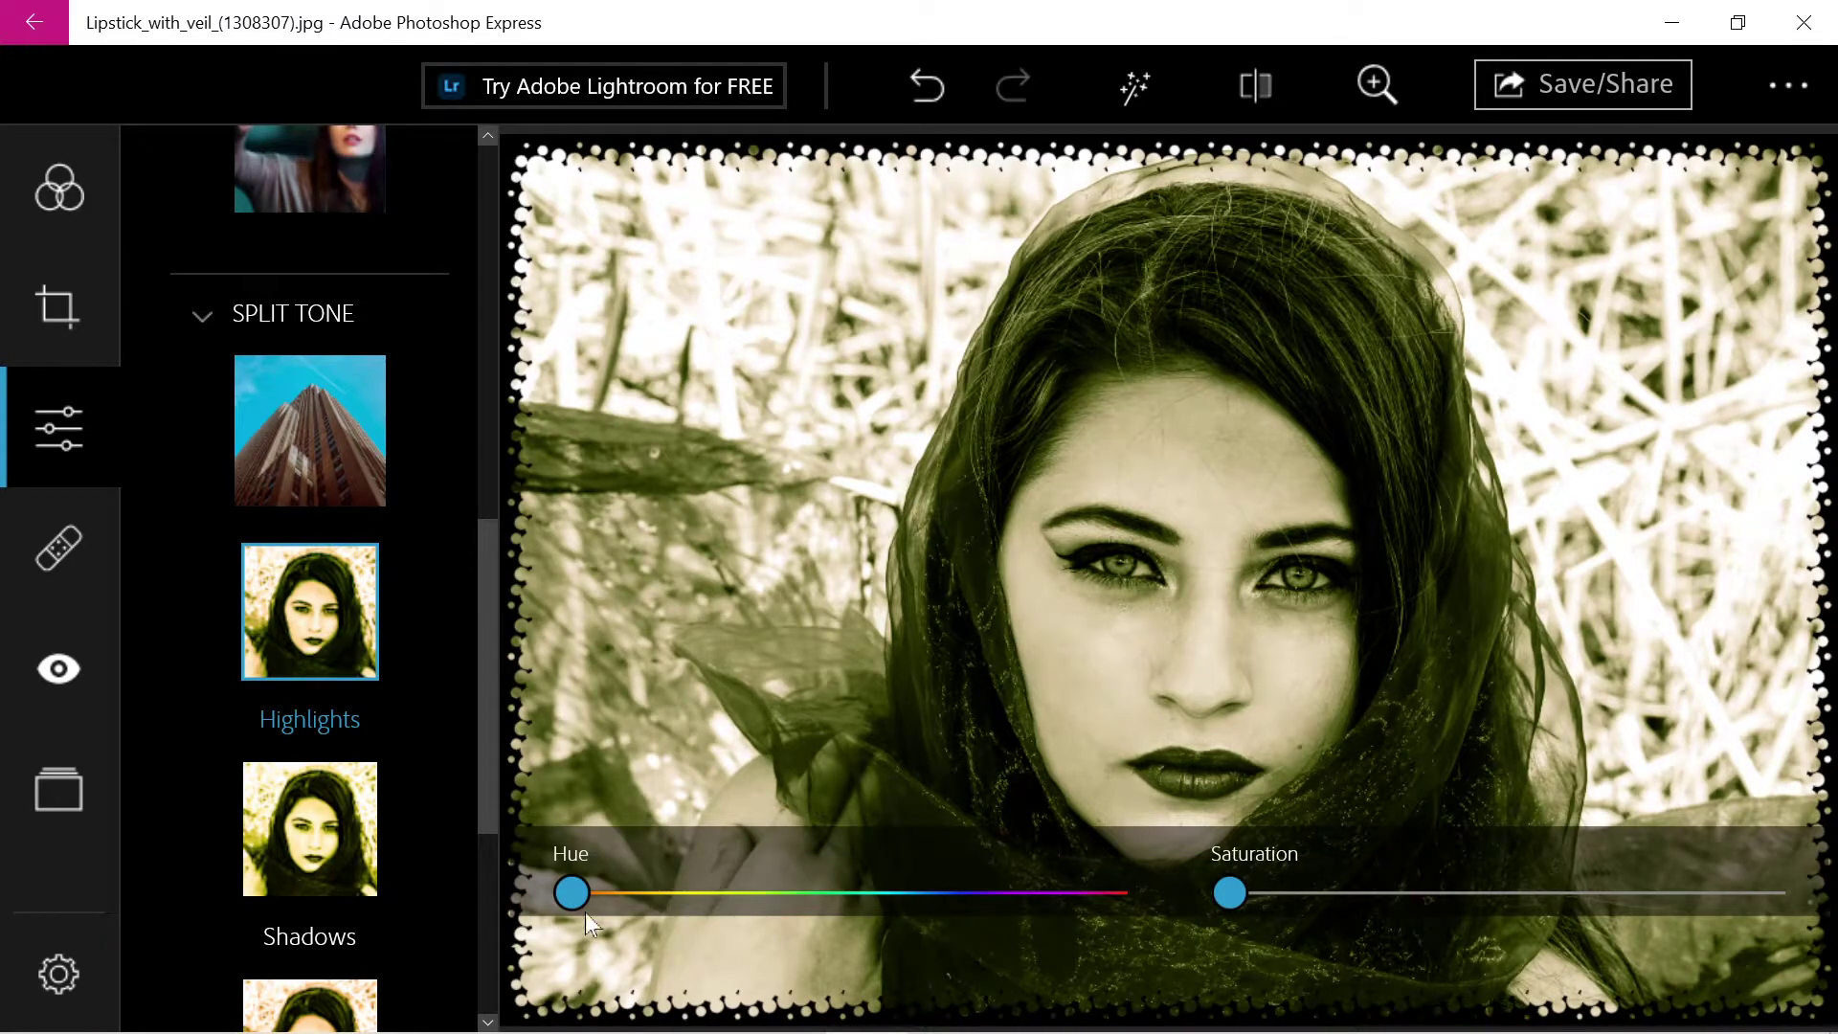
pyautogui.moveTo(591, 906); pyautogui.dragTo(947, 898)
pyautogui.moveTo(1235, 890); pyautogui.dragTo(1509, 874)
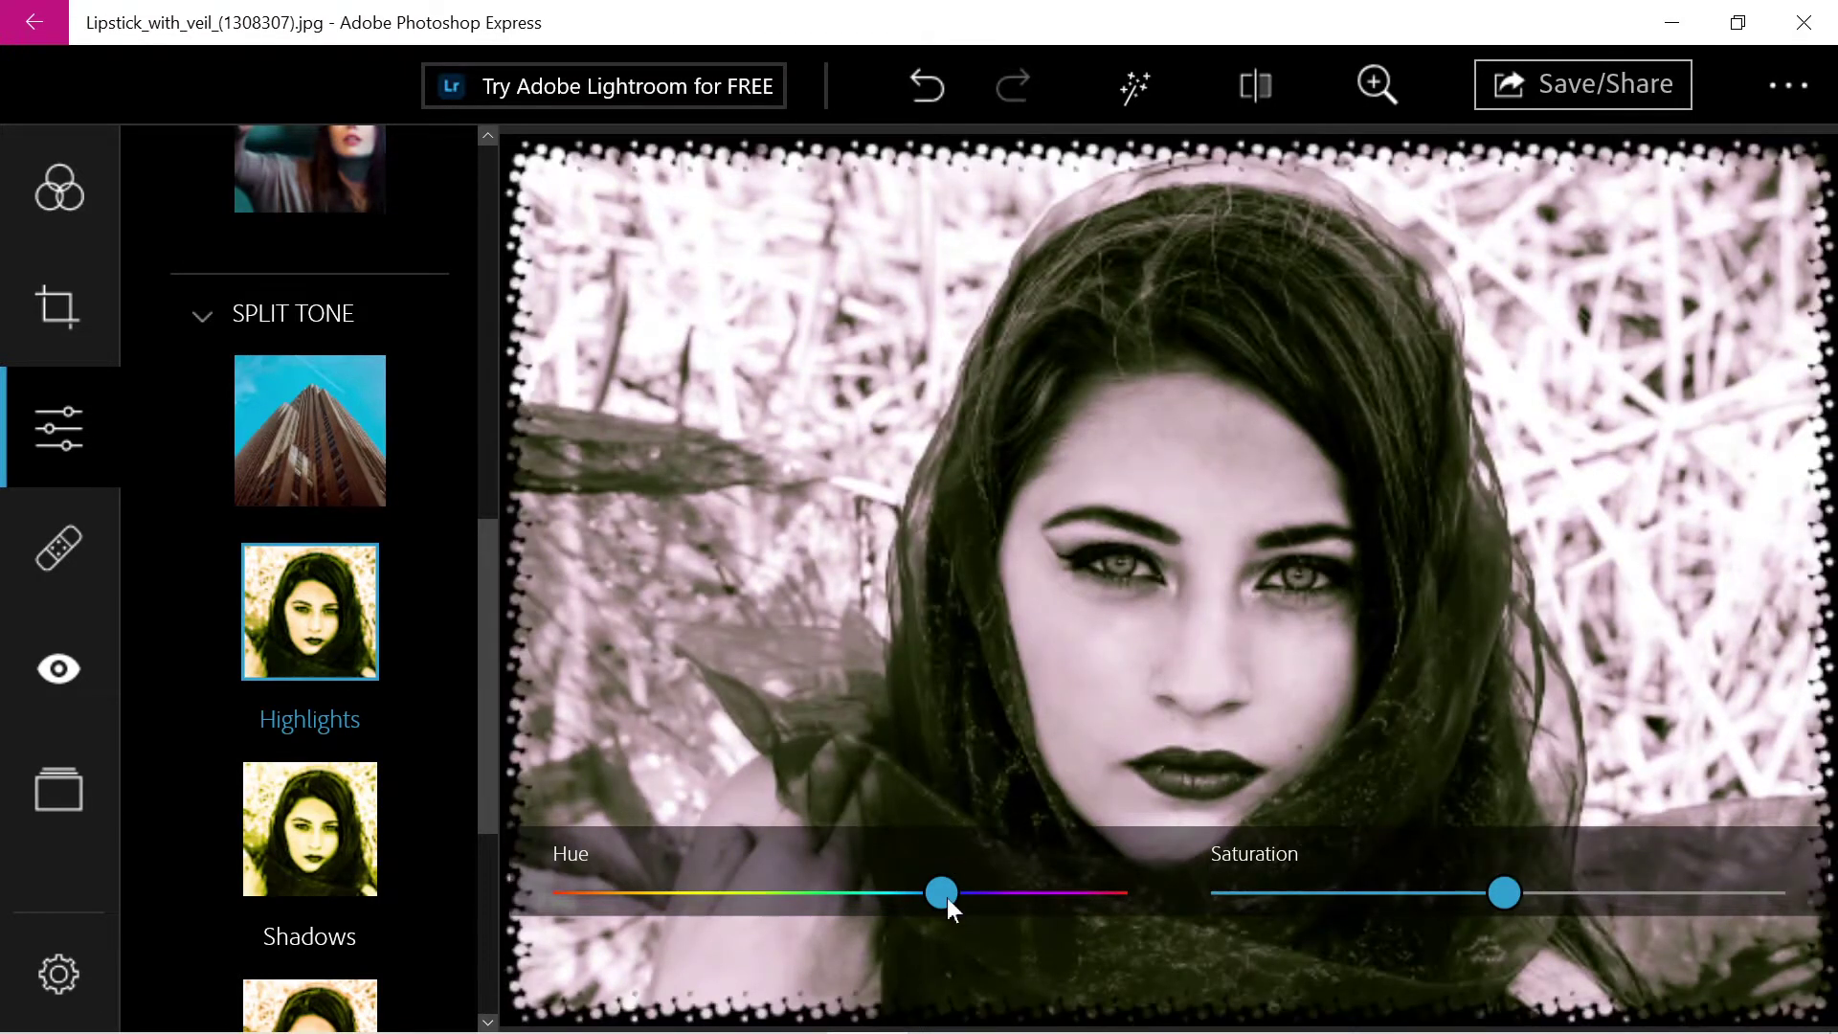
pyautogui.moveTo(946, 896)
pyautogui.mouseDown()
pyautogui.moveTo(973, 894)
pyautogui.moveTo(915, 892)
pyautogui.mouseUp()
pyautogui.moveTo(1503, 892); pyautogui.dragTo(1539, 892)
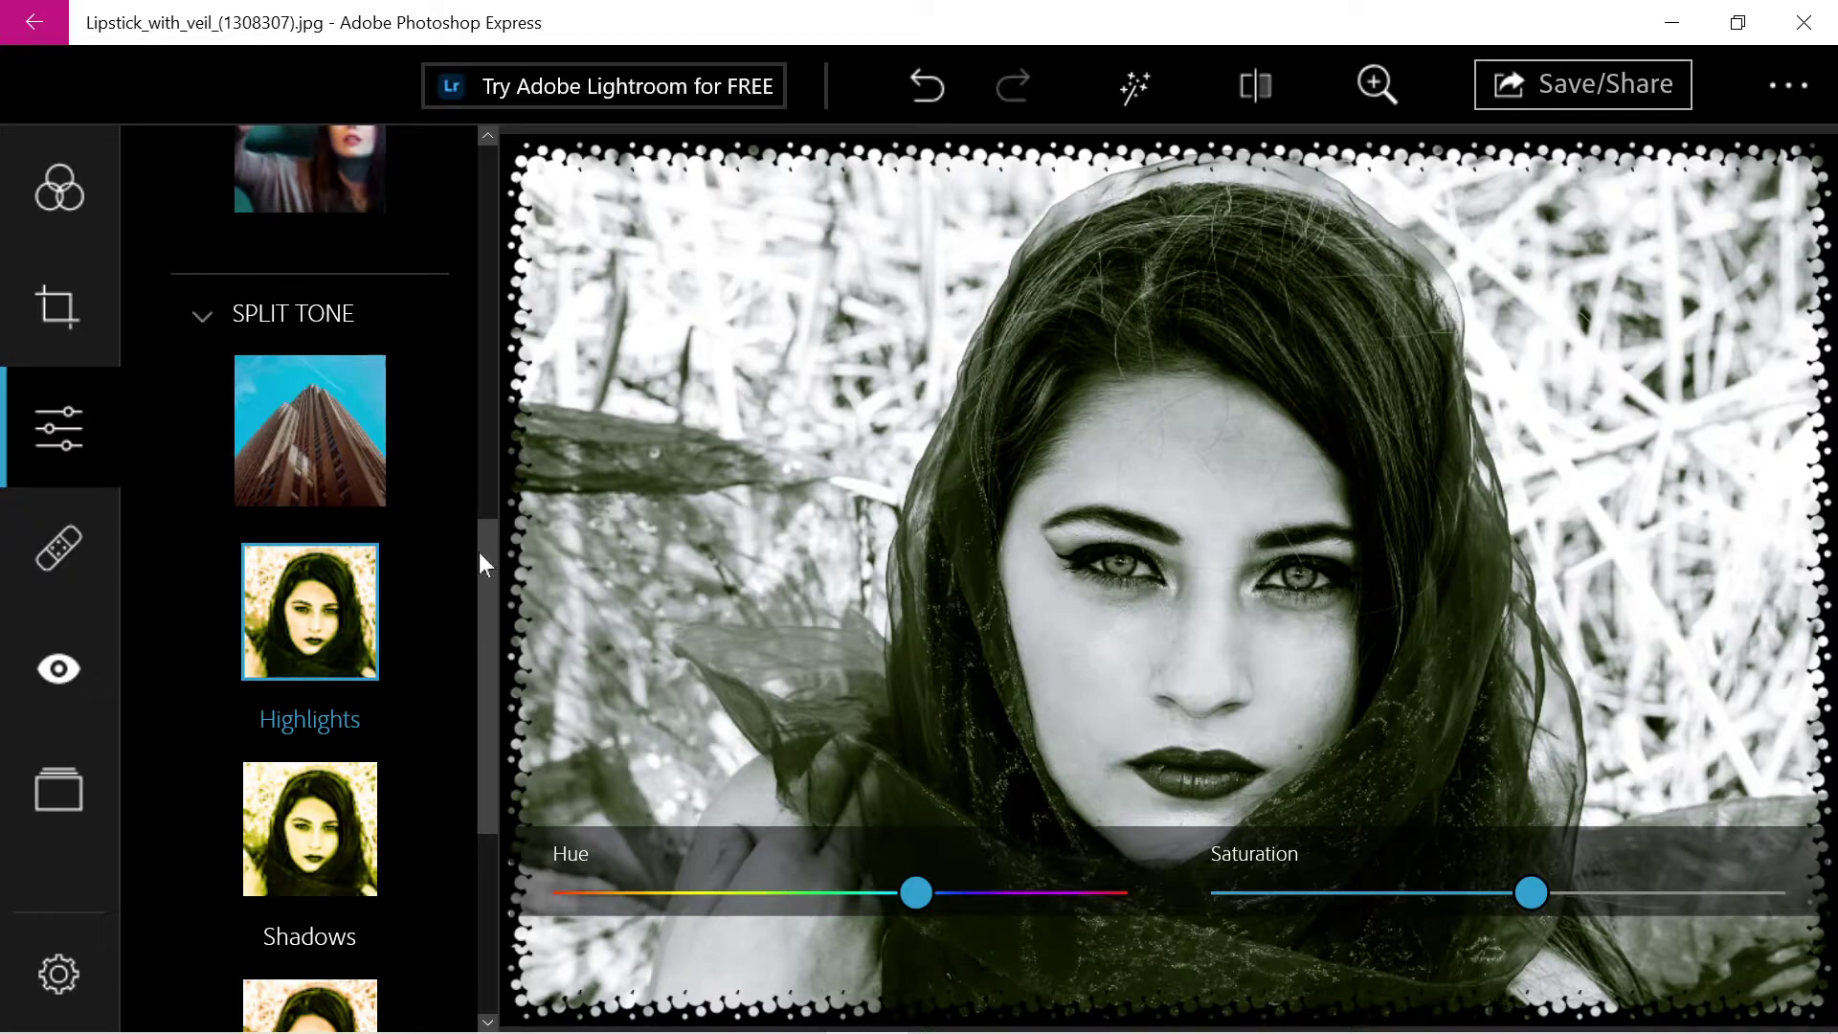
pyautogui.moveTo(494, 559); pyautogui.dragTo(502, 169)
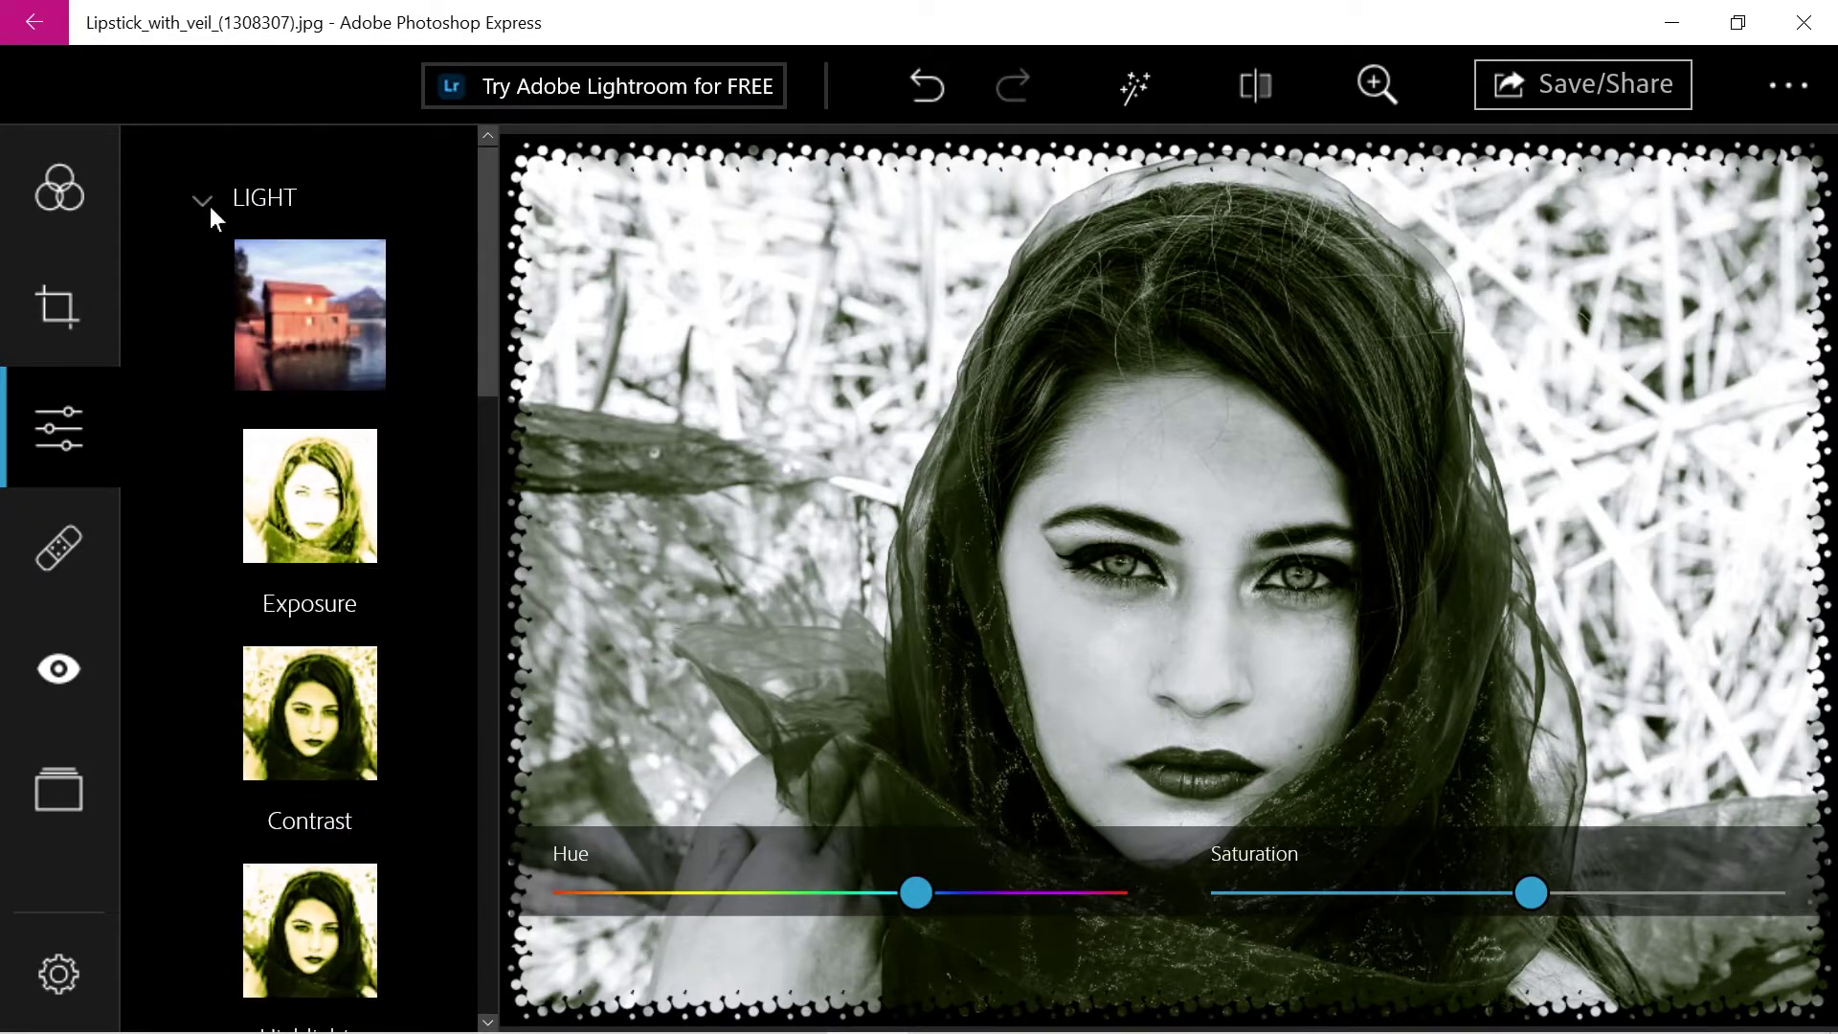
# - Raise the Highlights light adjustment, then go via Crop back to the Looks presets
pyautogui.scroll(-5, 287, 383)
pyautogui.click(310, 236)
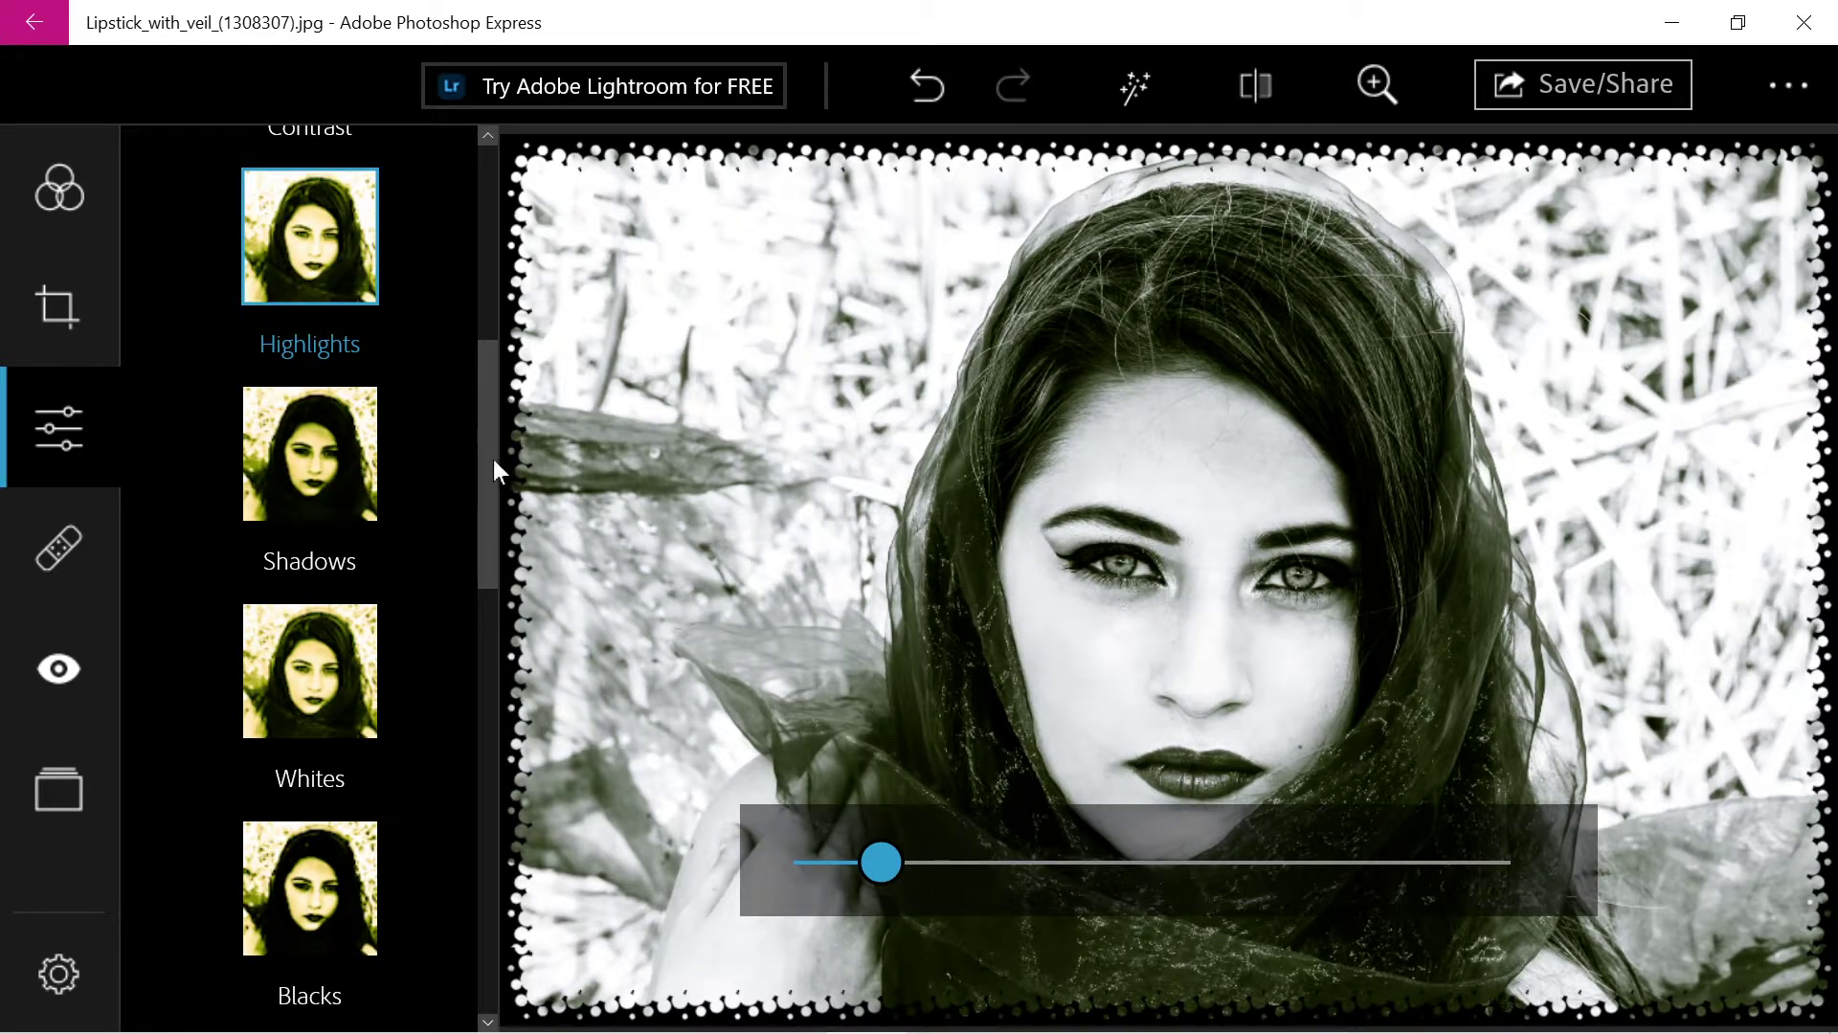
pyautogui.moveTo(492, 458); pyautogui.dragTo(492, 256)
pyautogui.click(37, 318)
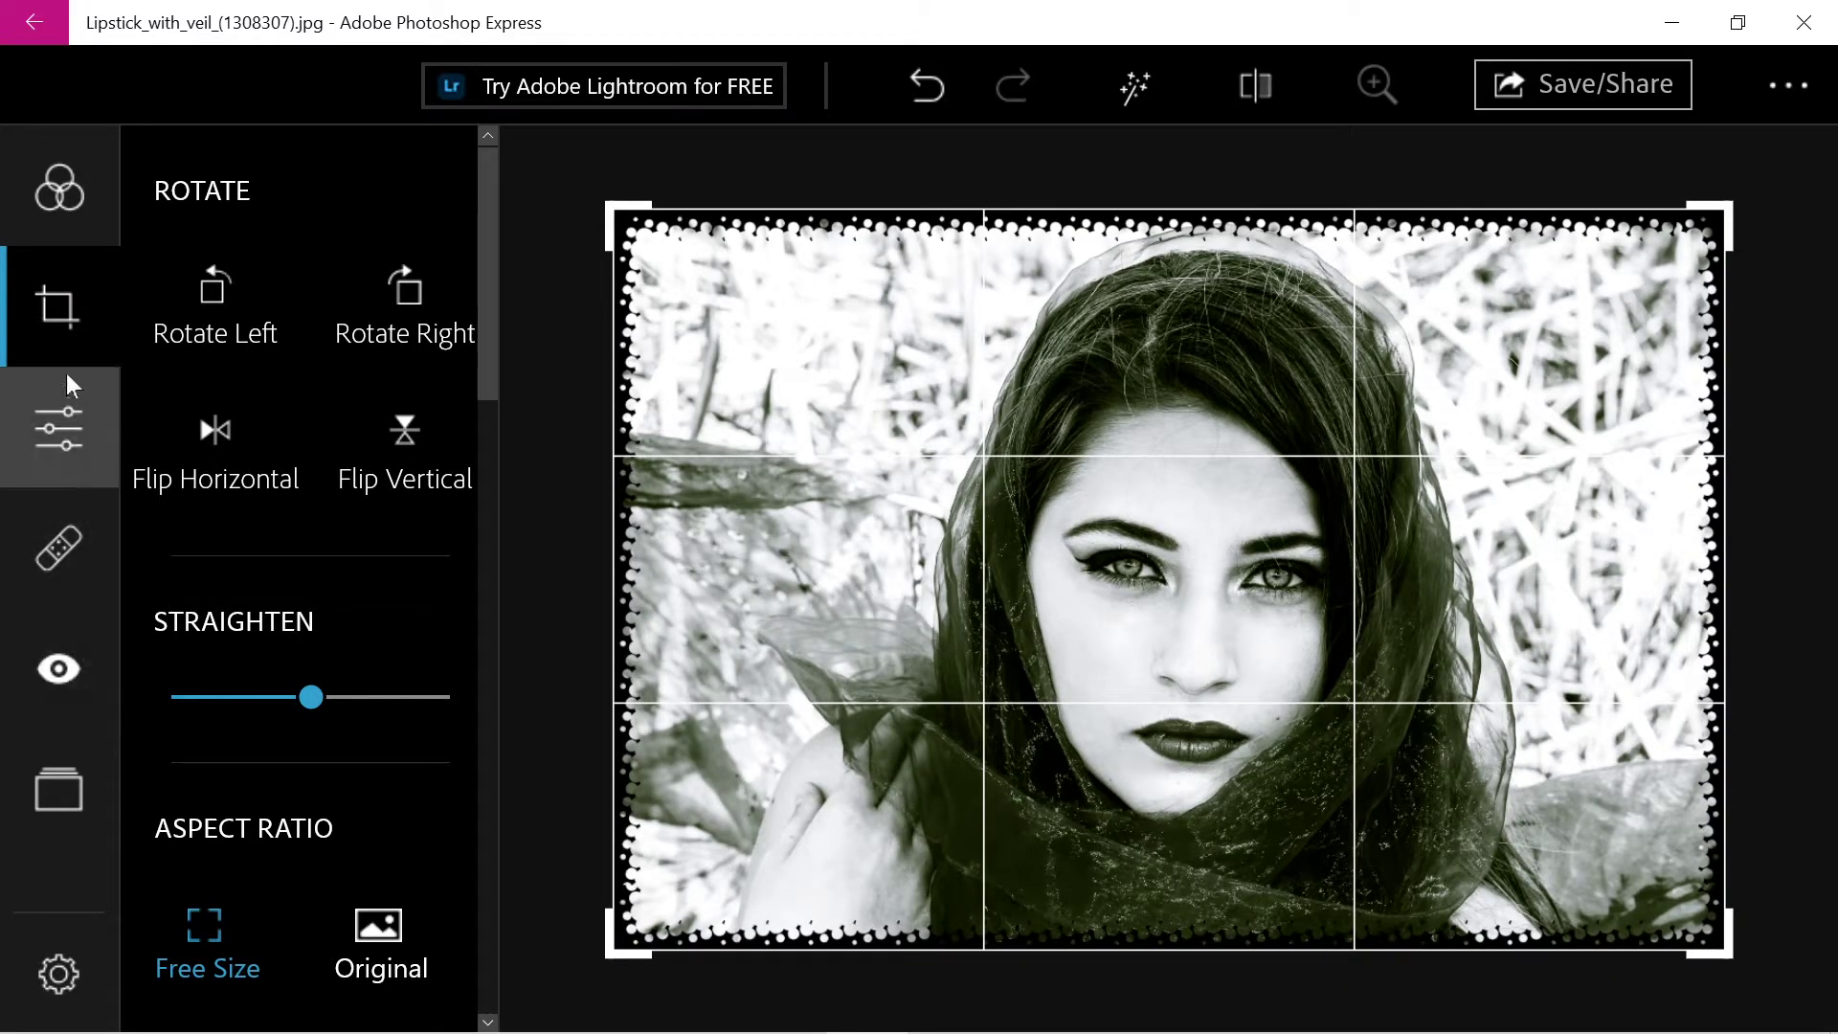
pyautogui.click(56, 182)
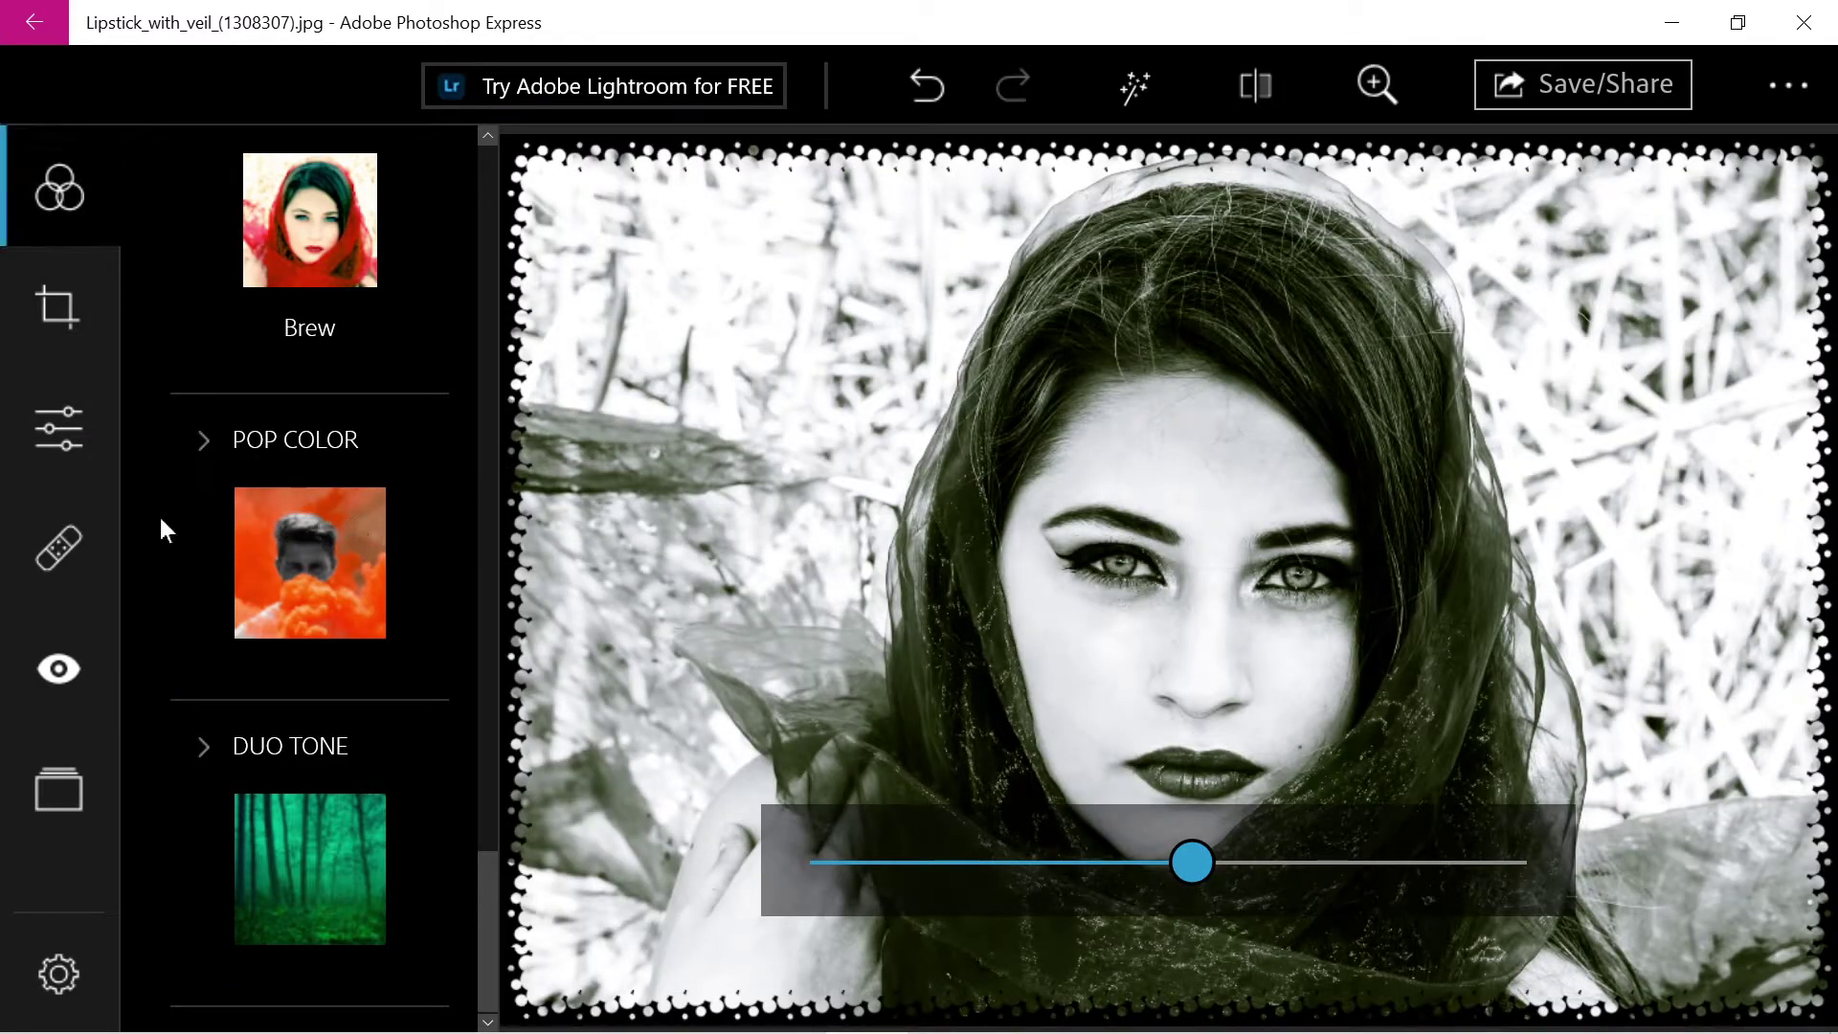
# - Auto-enhance the photo and push the enhancement strength to full (162)
pyautogui.click(1149, 89)
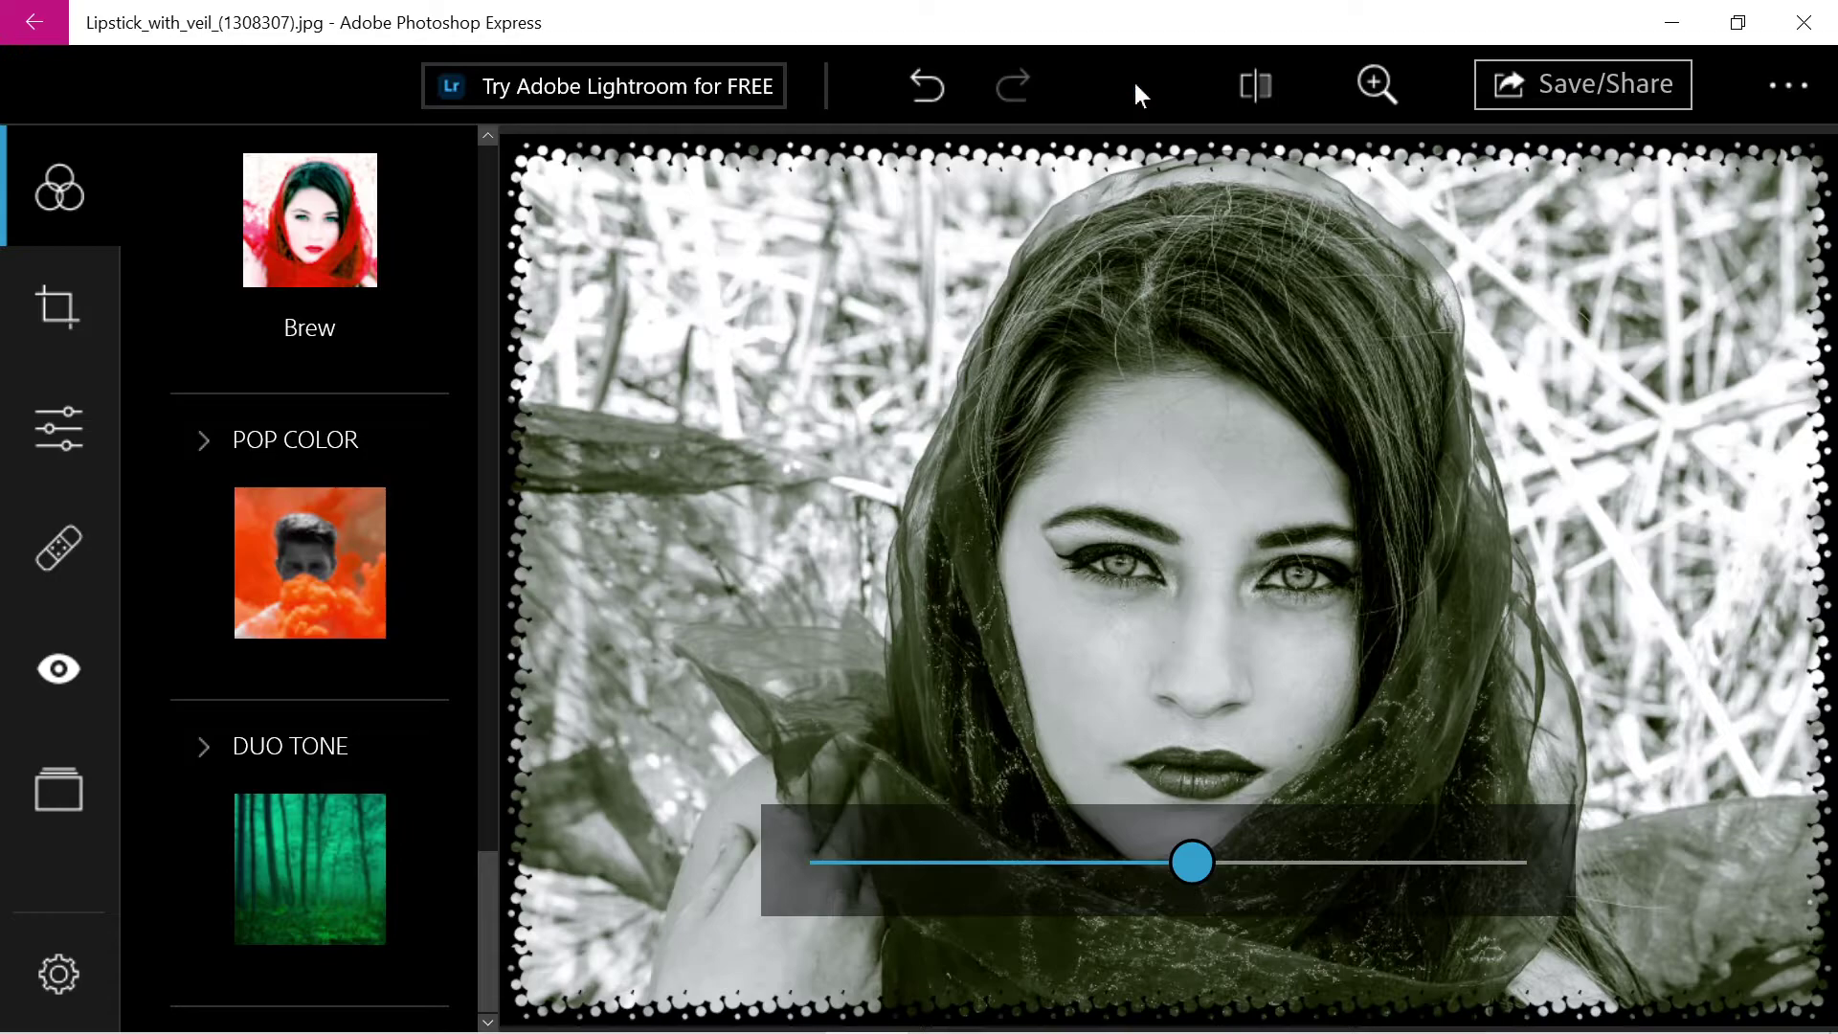
pyautogui.click(1192, 863)
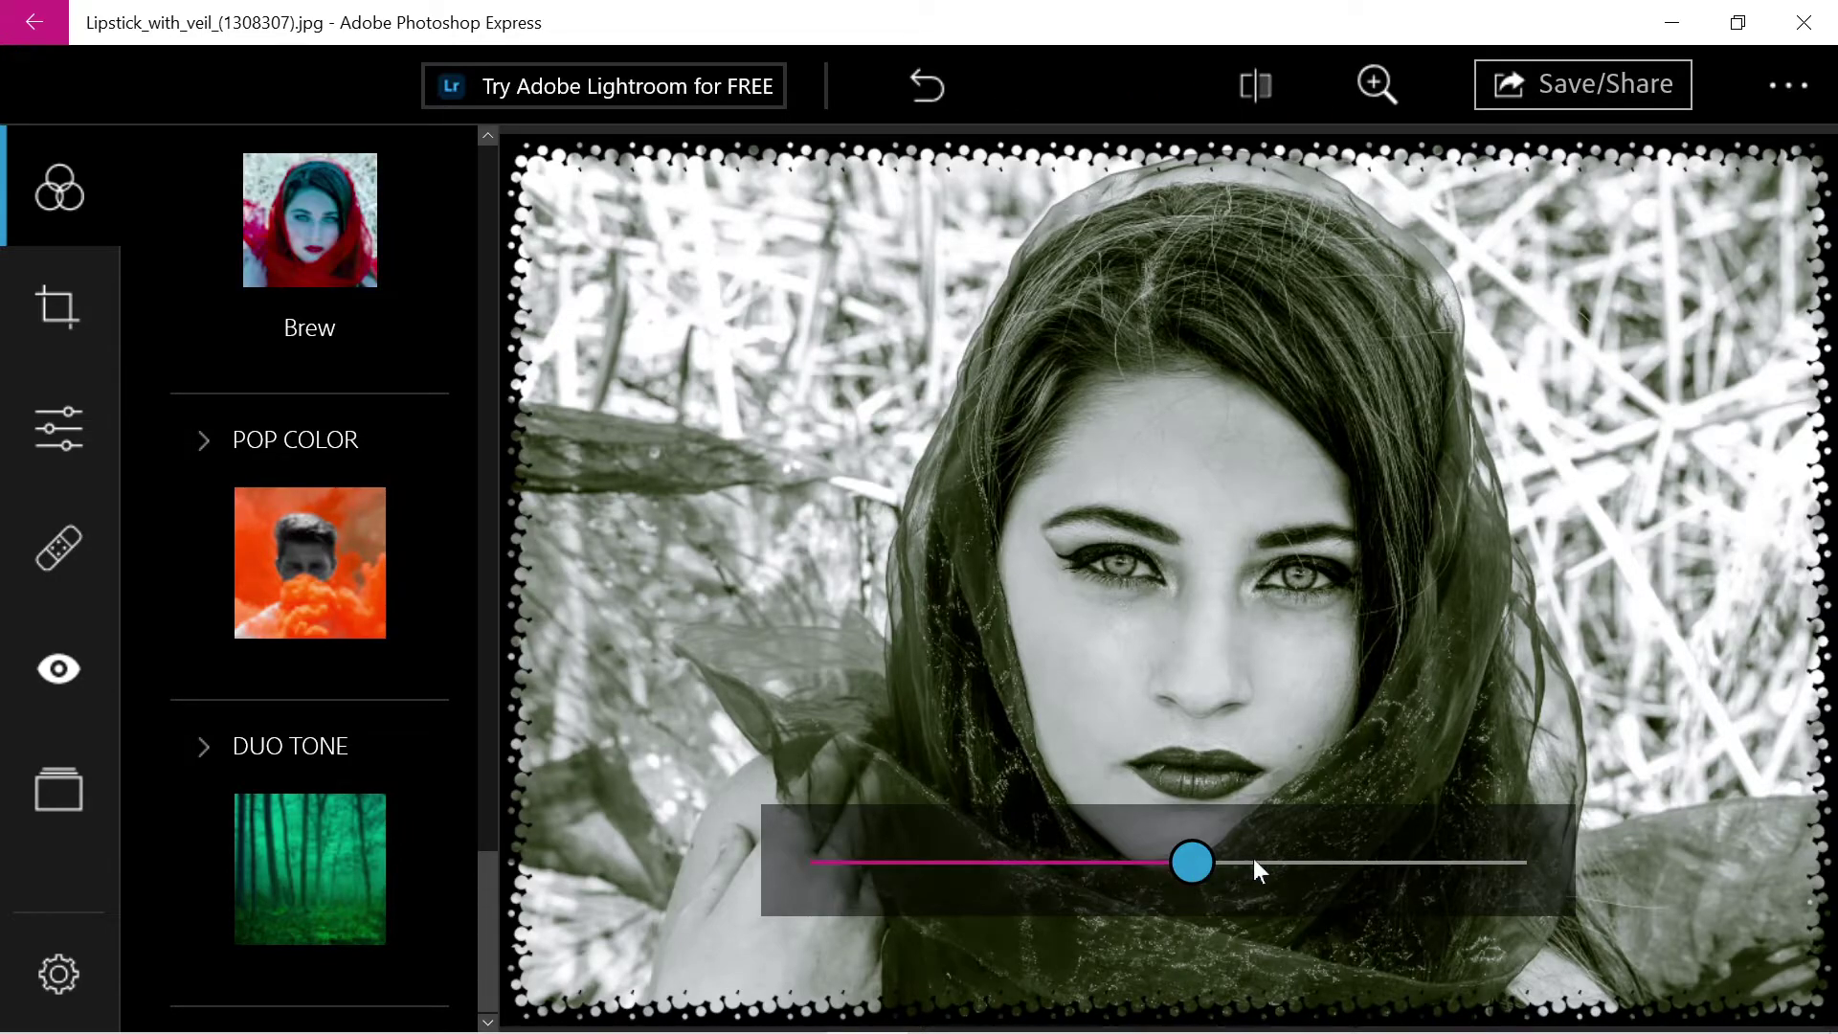
pyautogui.moveTo(1273, 861); pyautogui.dragTo(1524, 854)
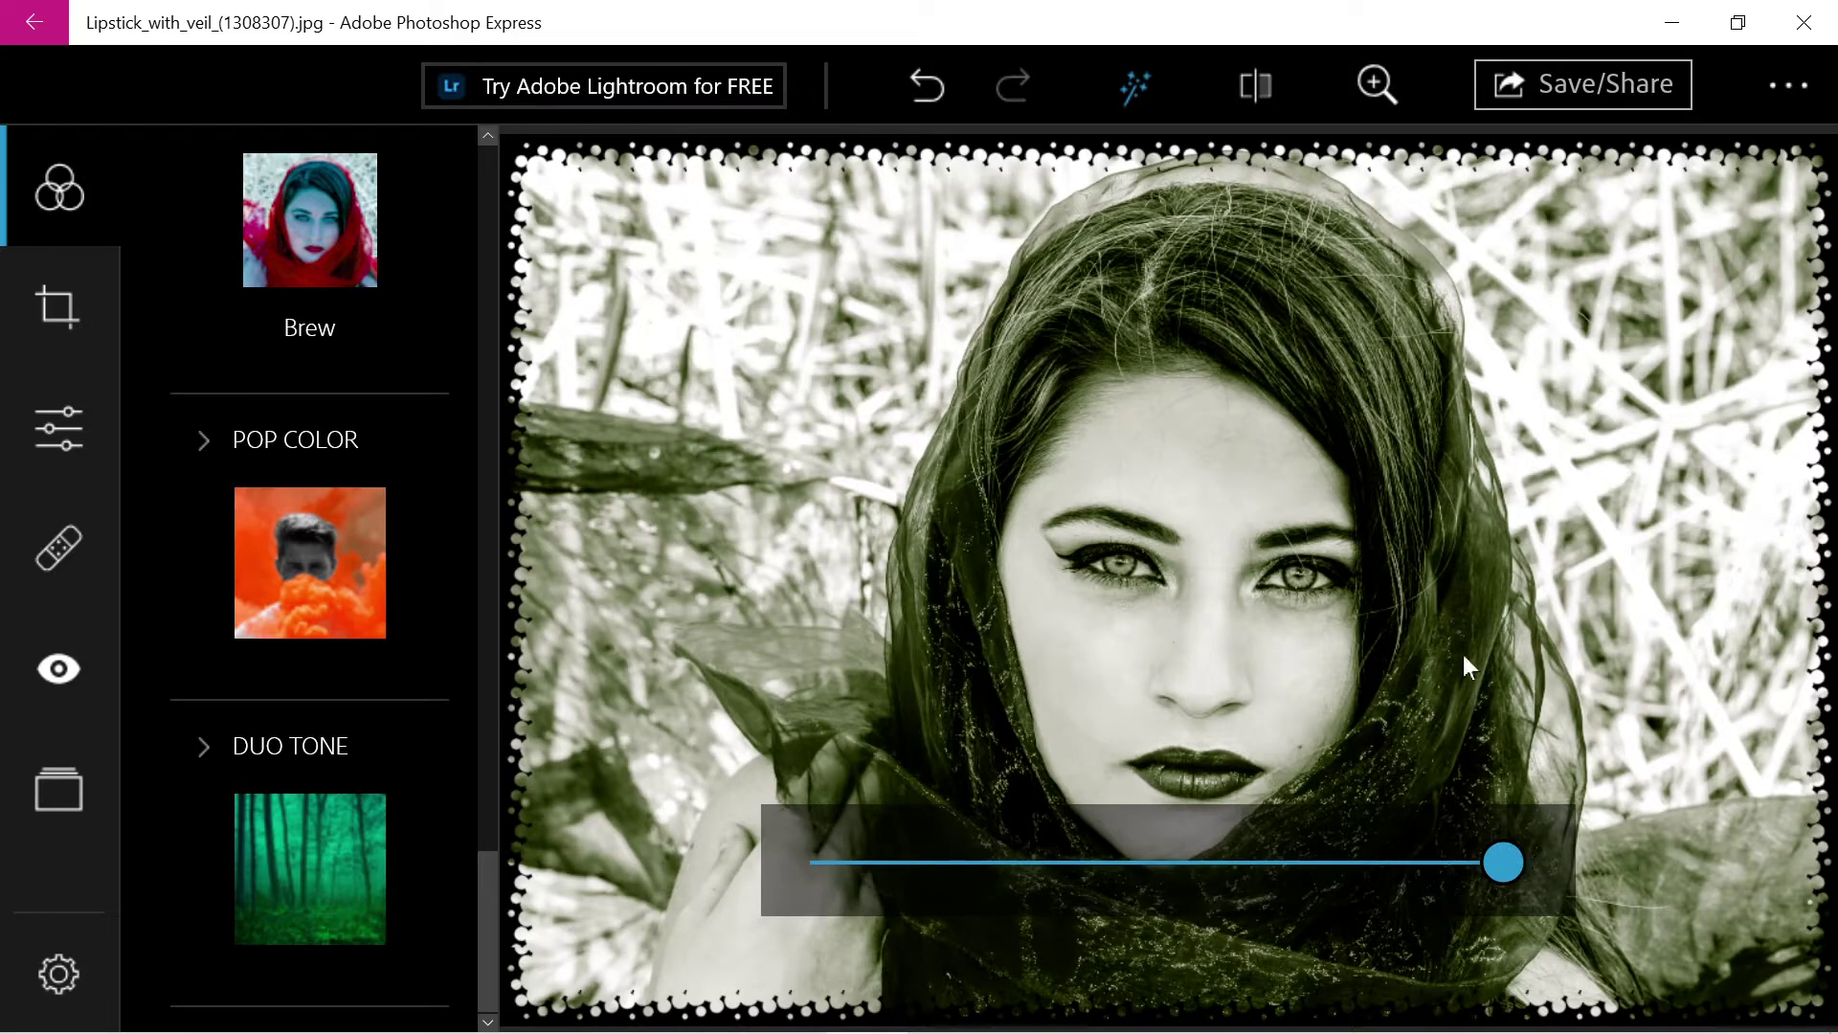
pyautogui.click(1254, 76)
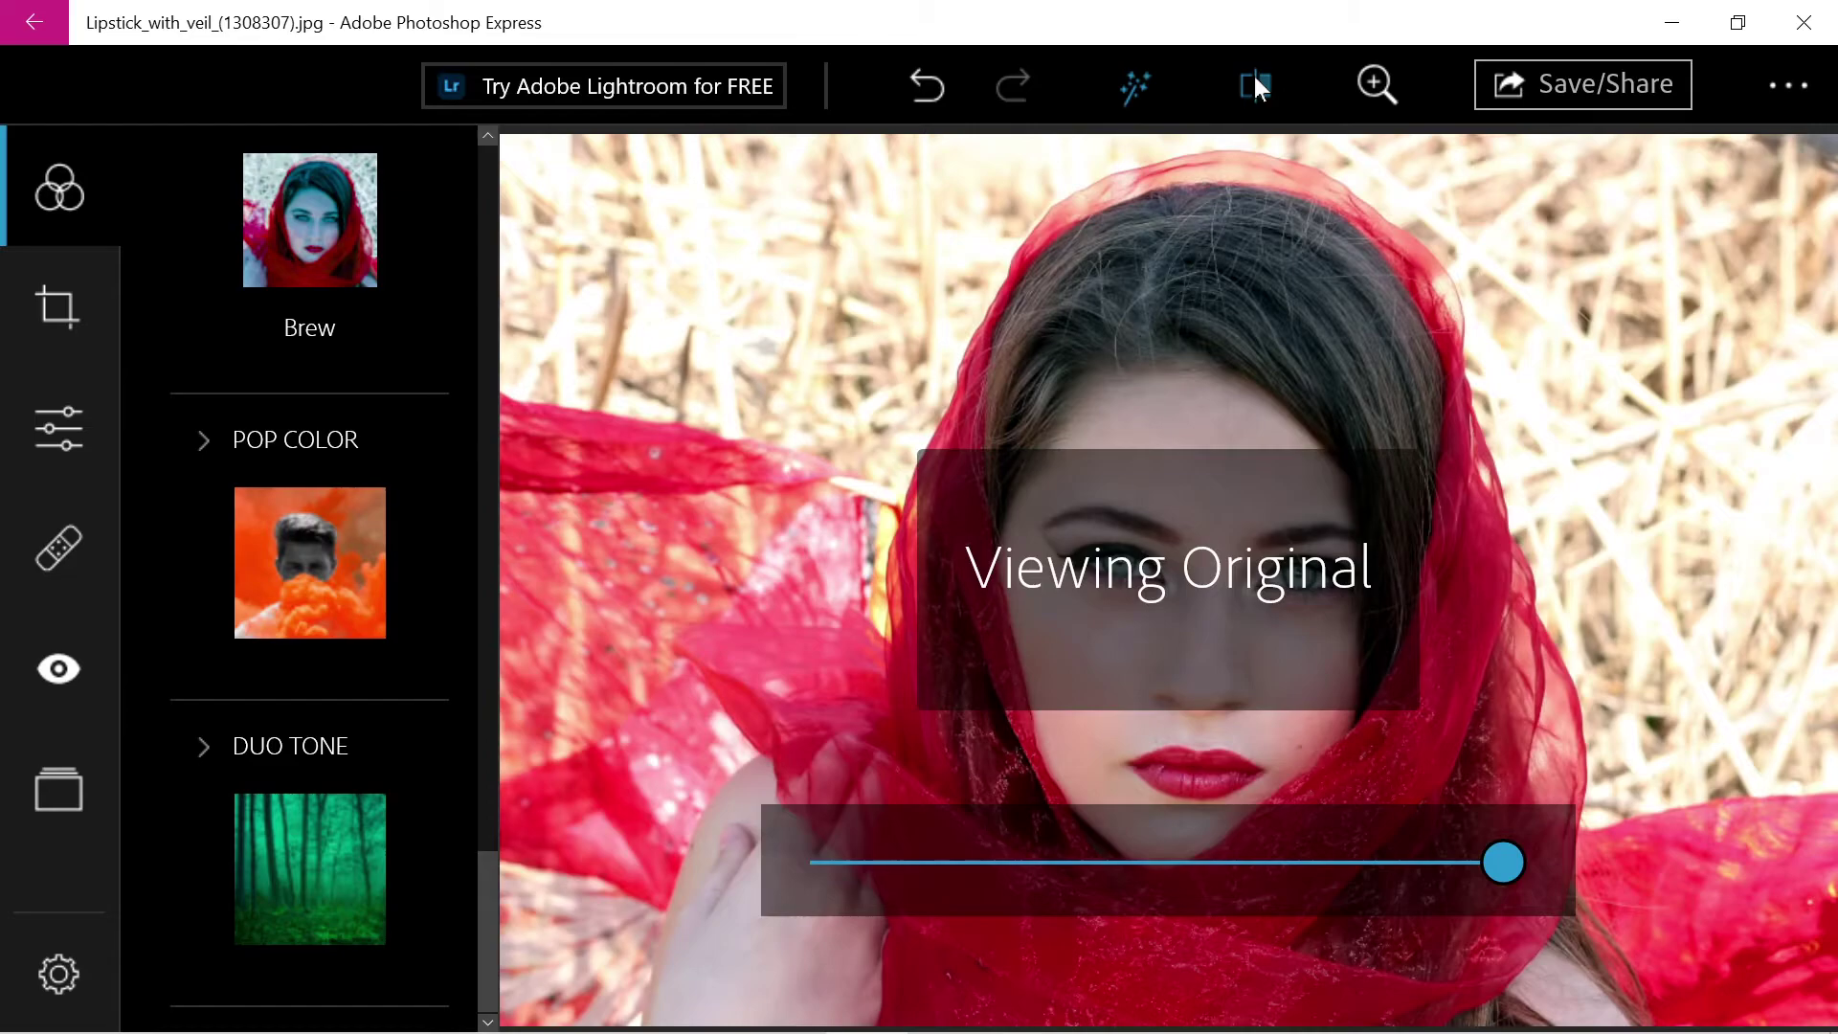
pyautogui.click(1254, 77)
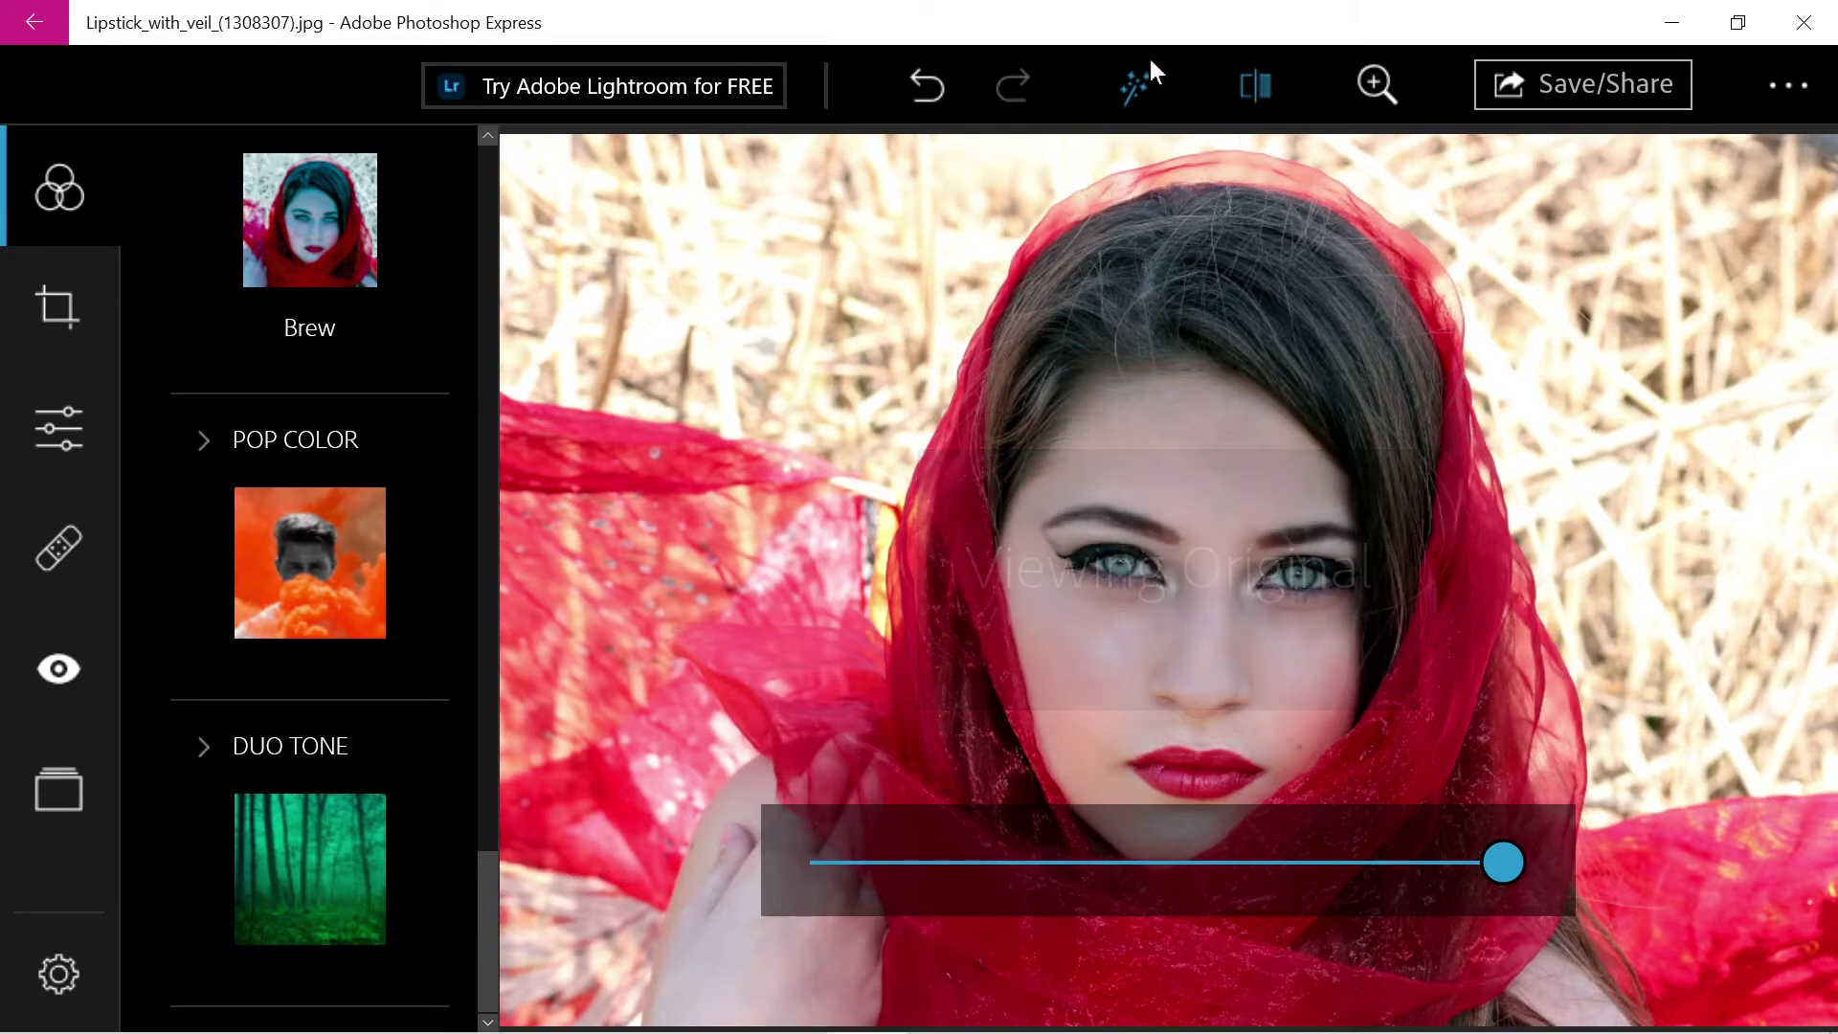
pyautogui.click(1243, 89)
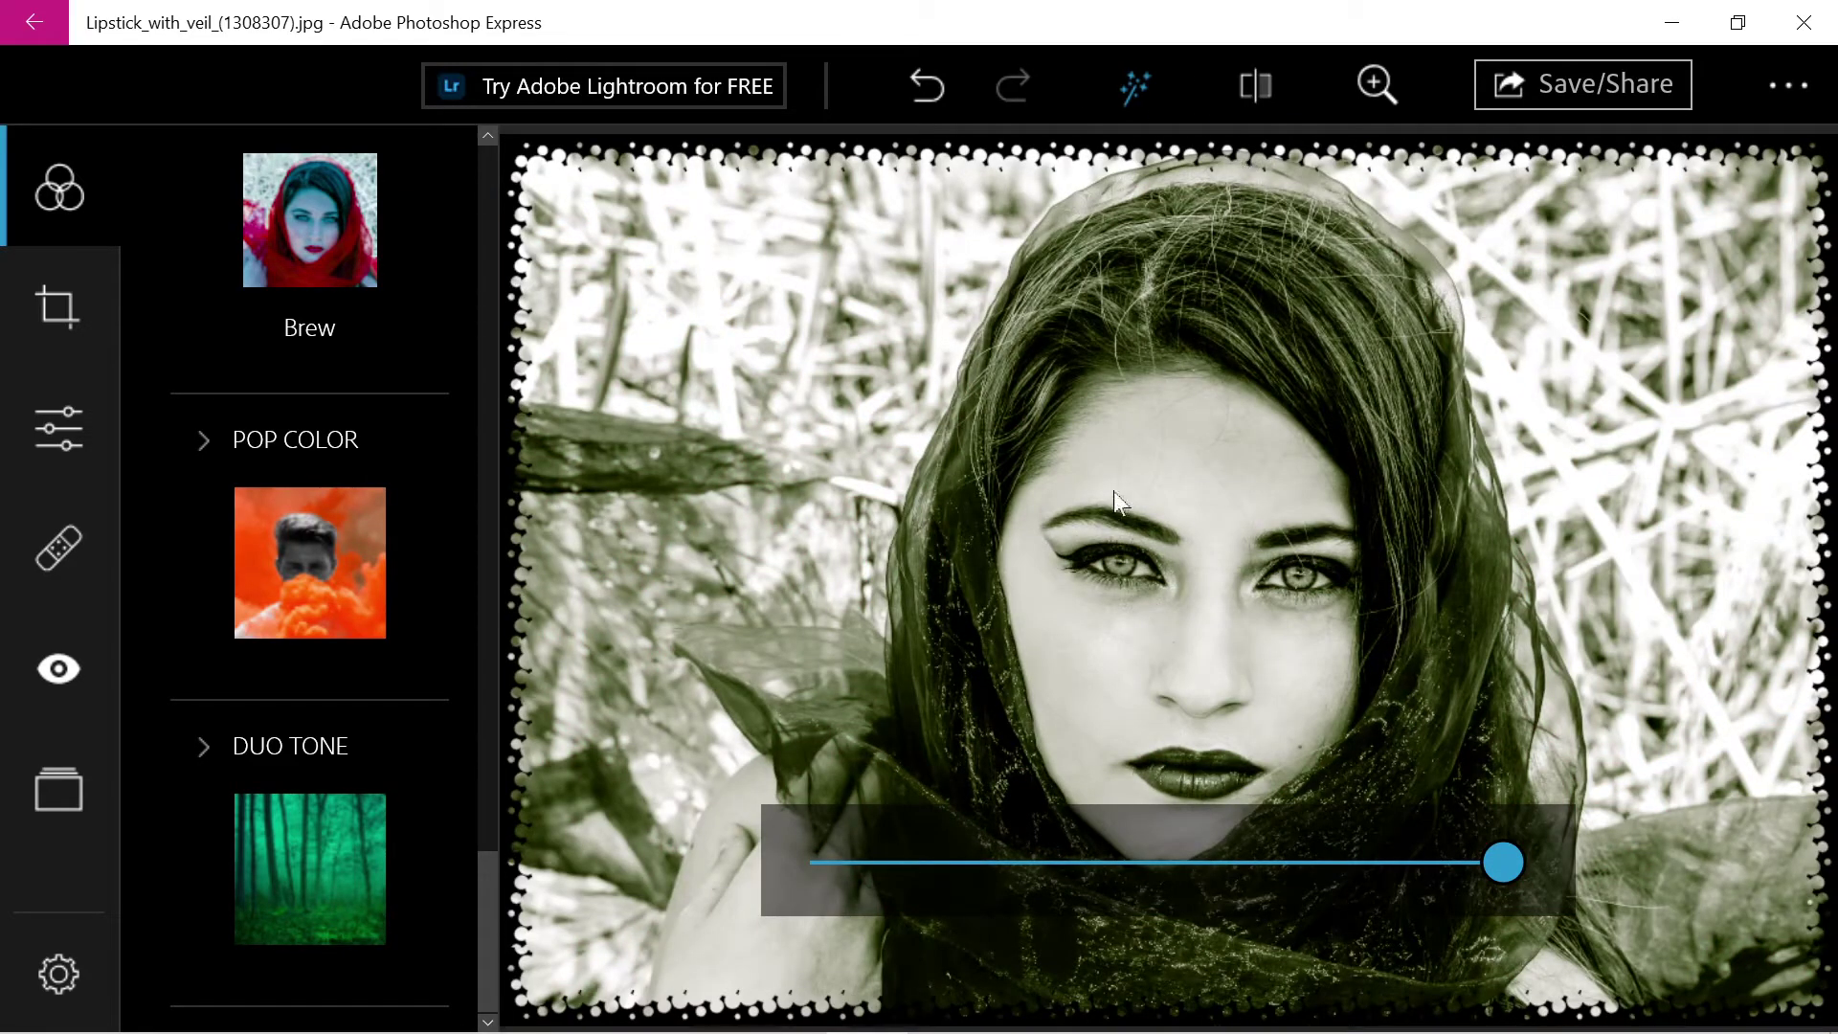
pyautogui.click(1252, 84)
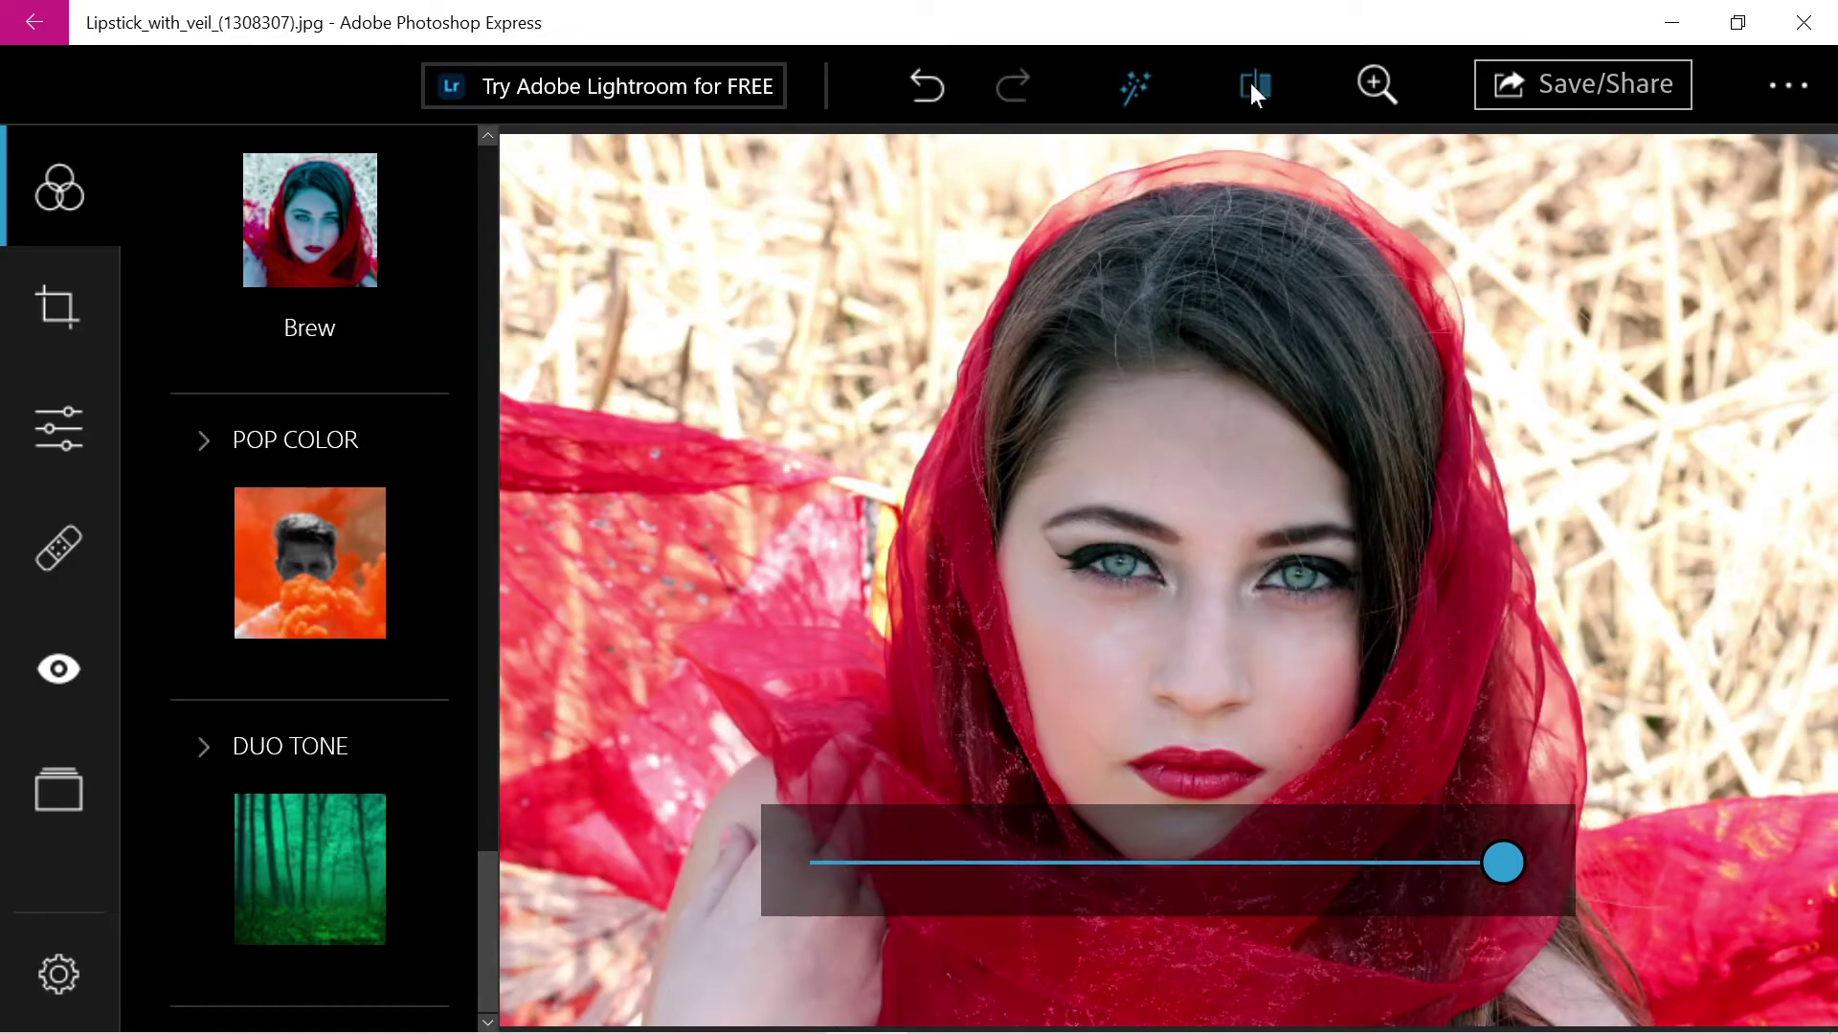
pyautogui.click(1252, 88)
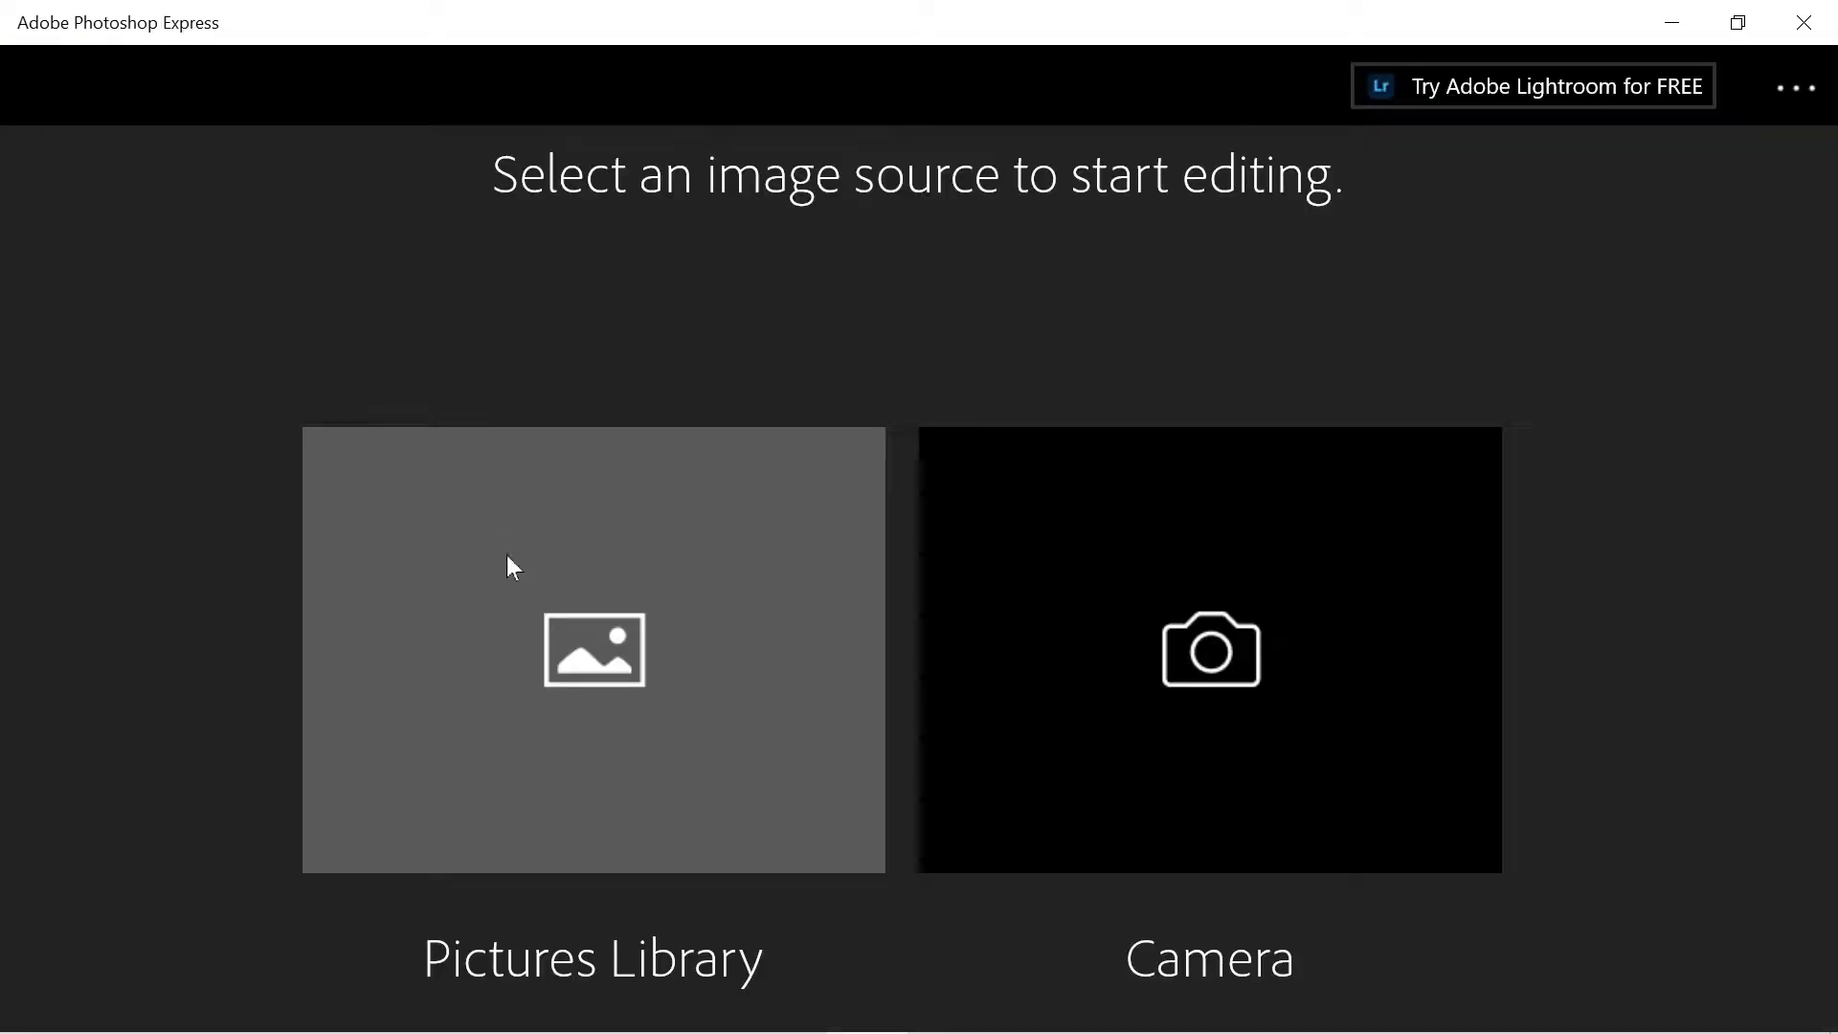
# - Open Meubilair,_BK-1987-67-B.jpg from the Pictures Library
pyautogui.click(513, 584)
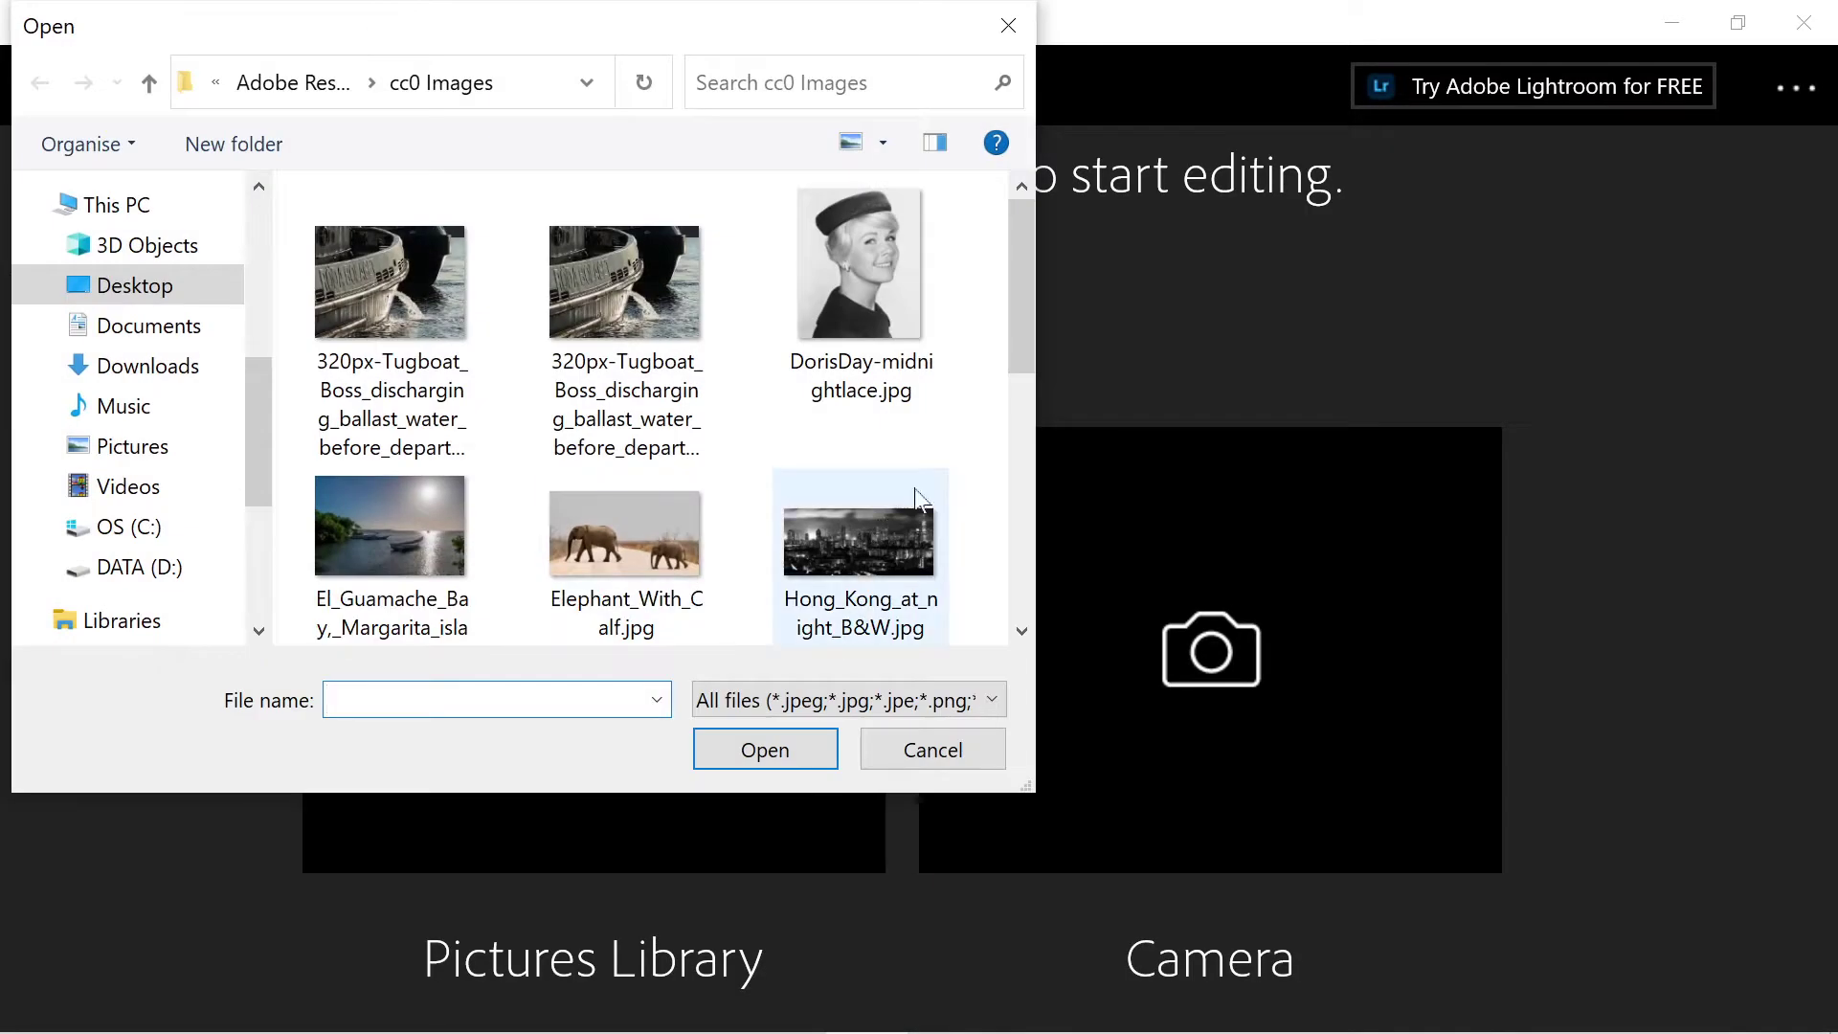
pyautogui.moveTo(1022, 330); pyautogui.dragTo(1014, 543)
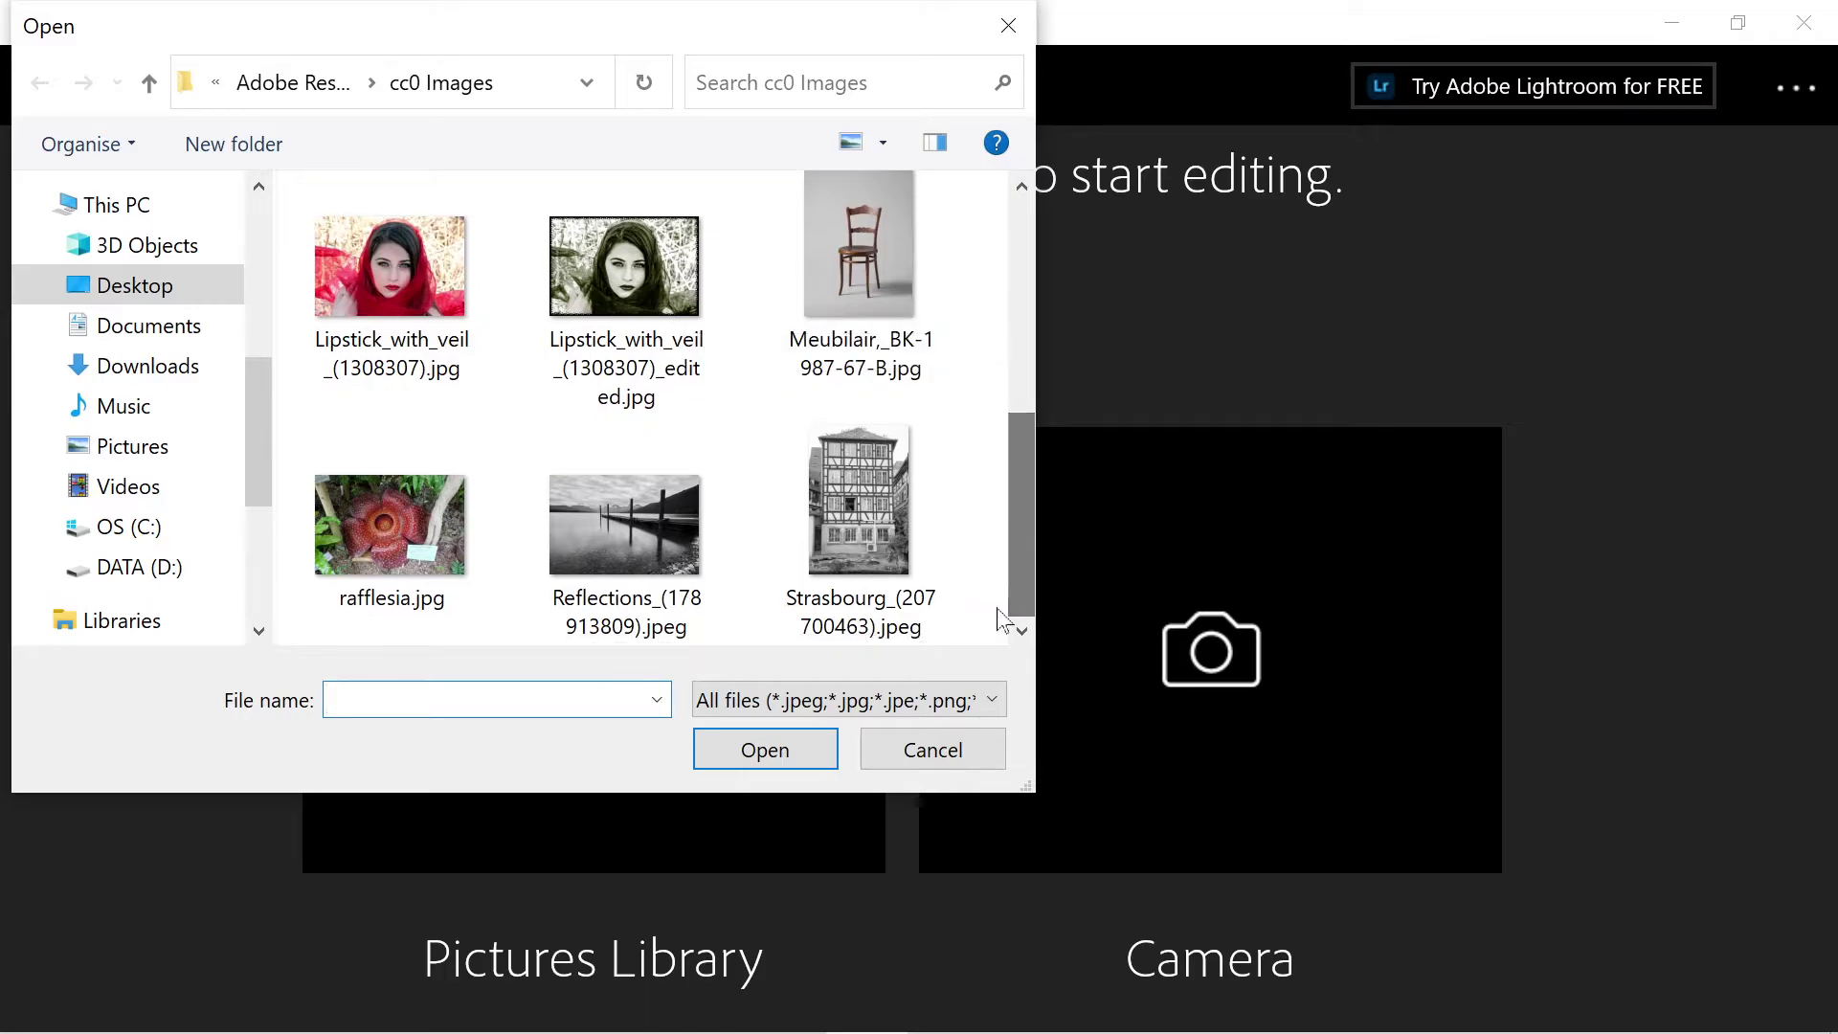
pyautogui.click(846, 222)
pyautogui.doubleClick(860, 230)
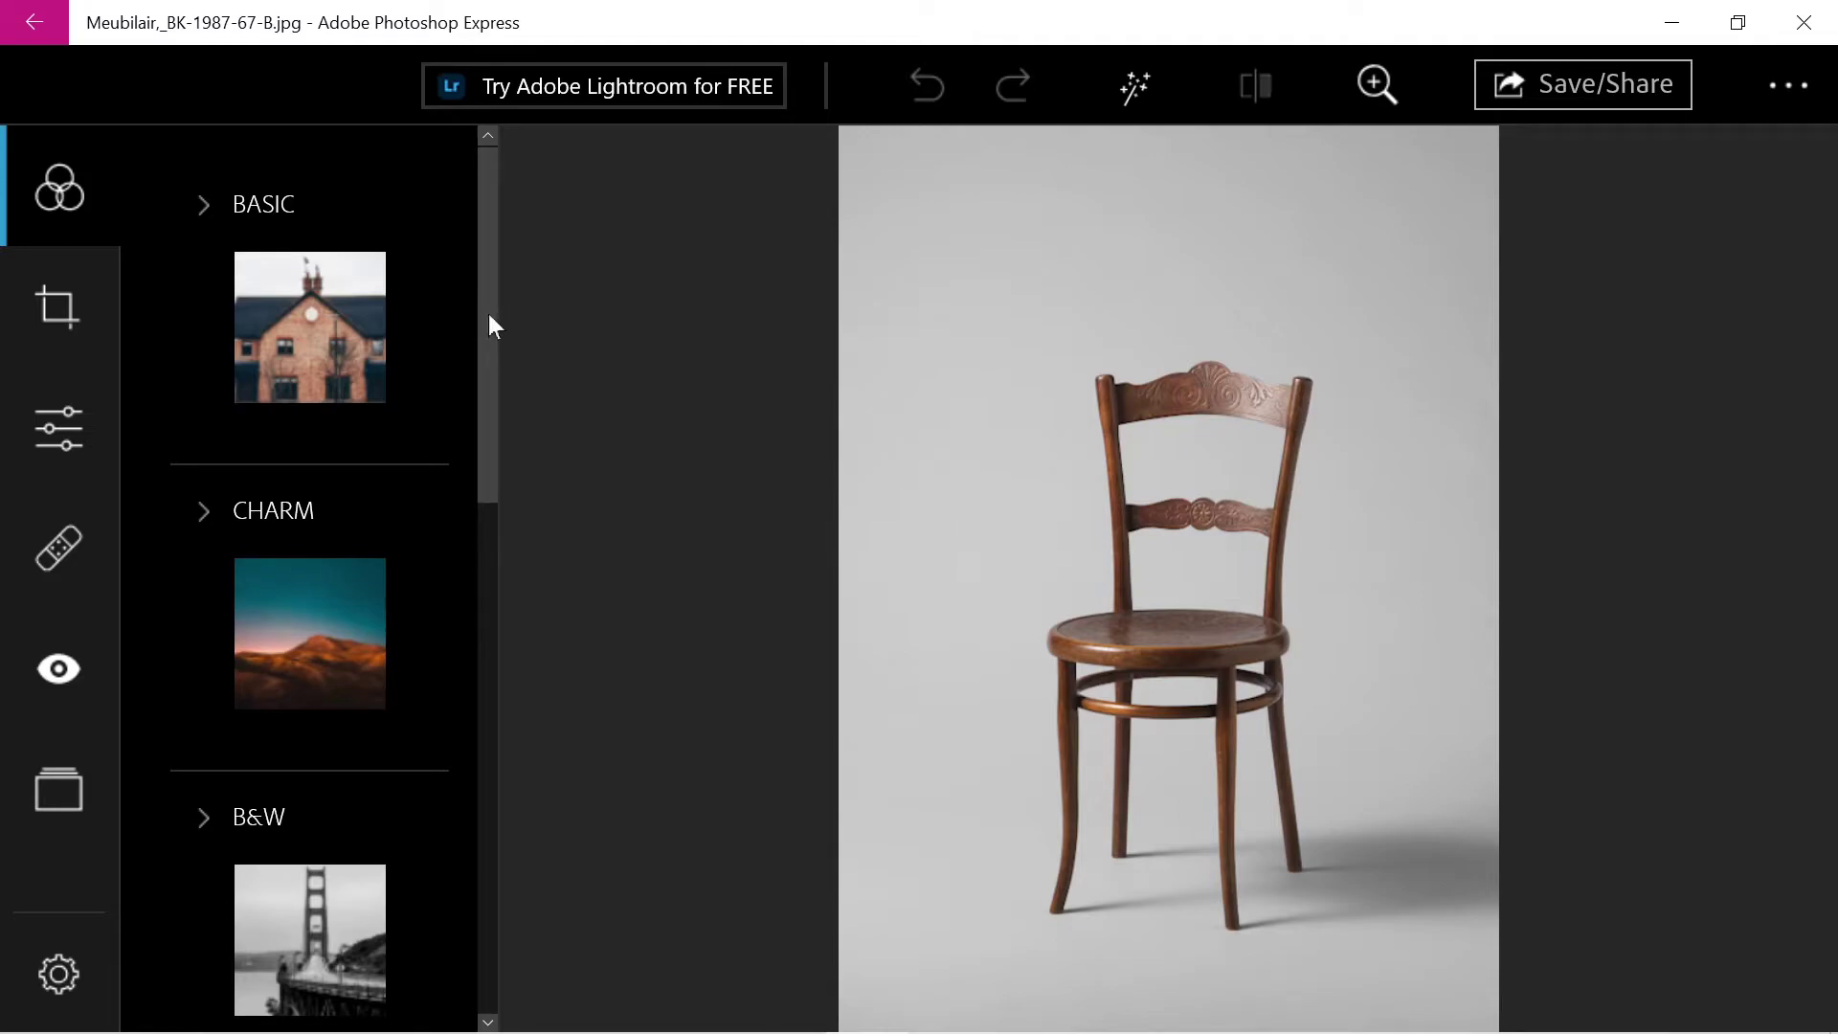
pyautogui.click(488, 647)
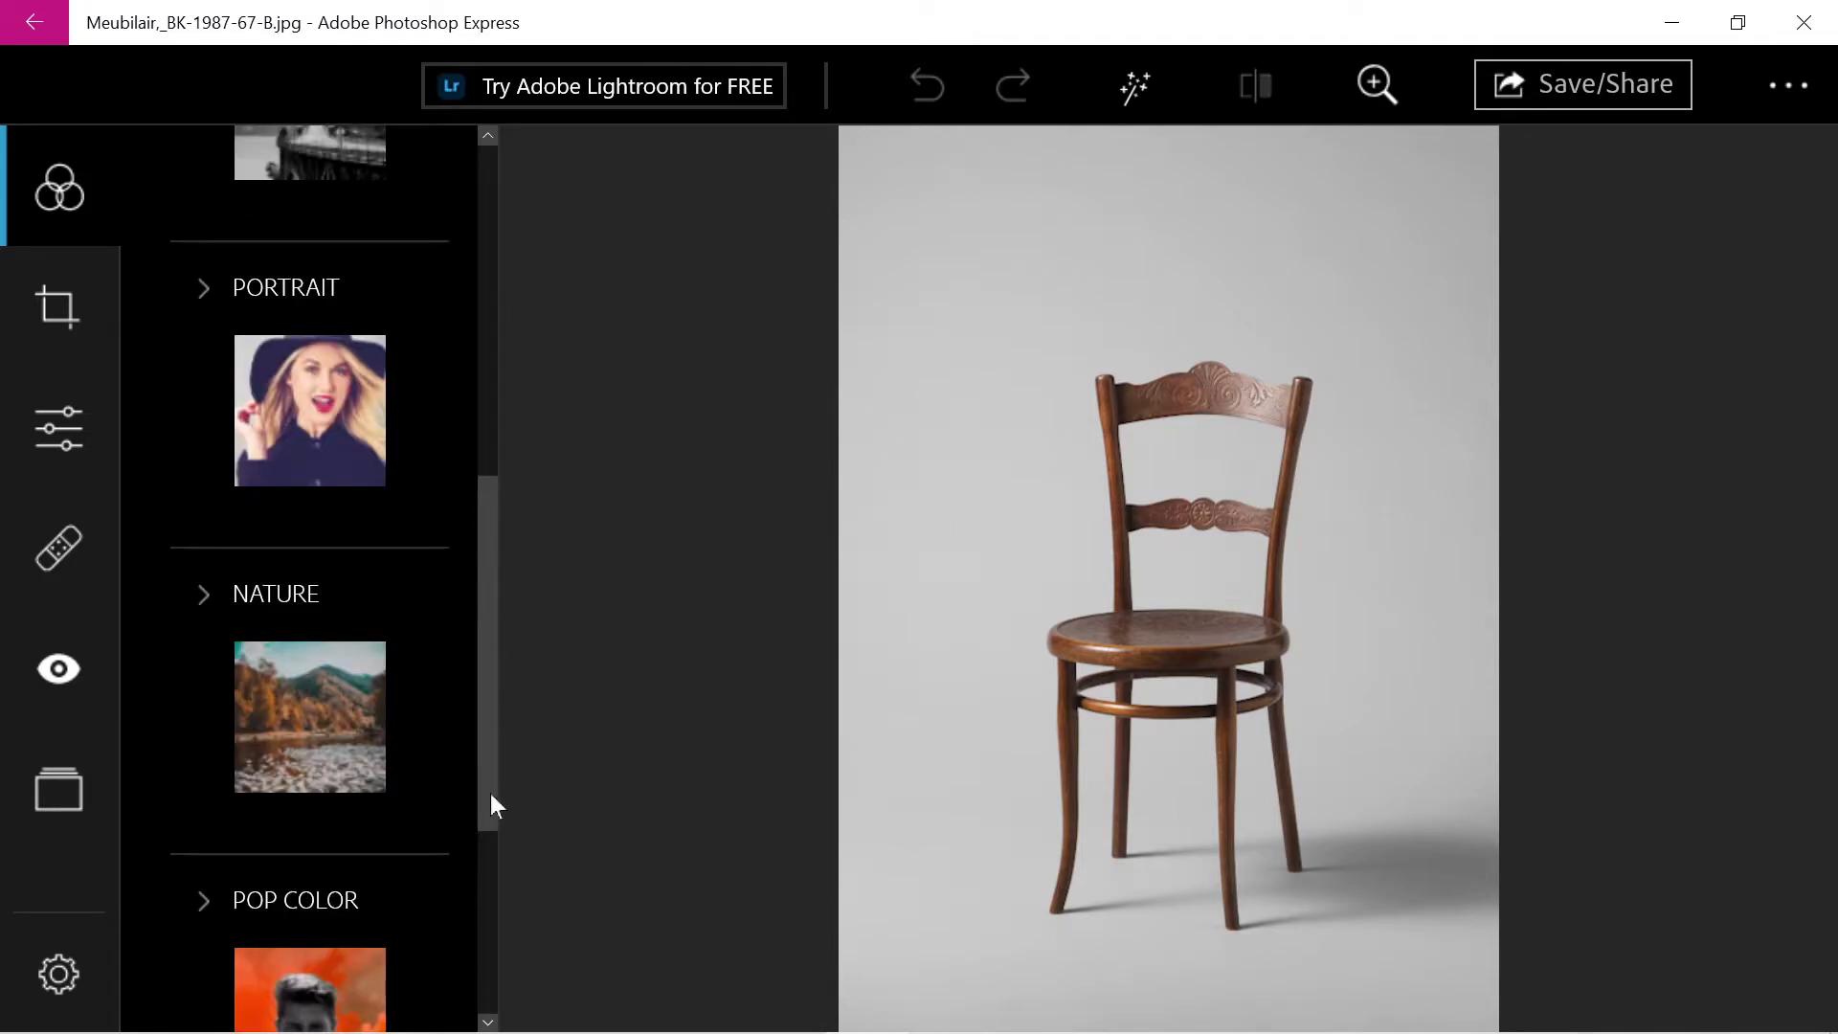
pyautogui.scroll(-1, 482, 718)
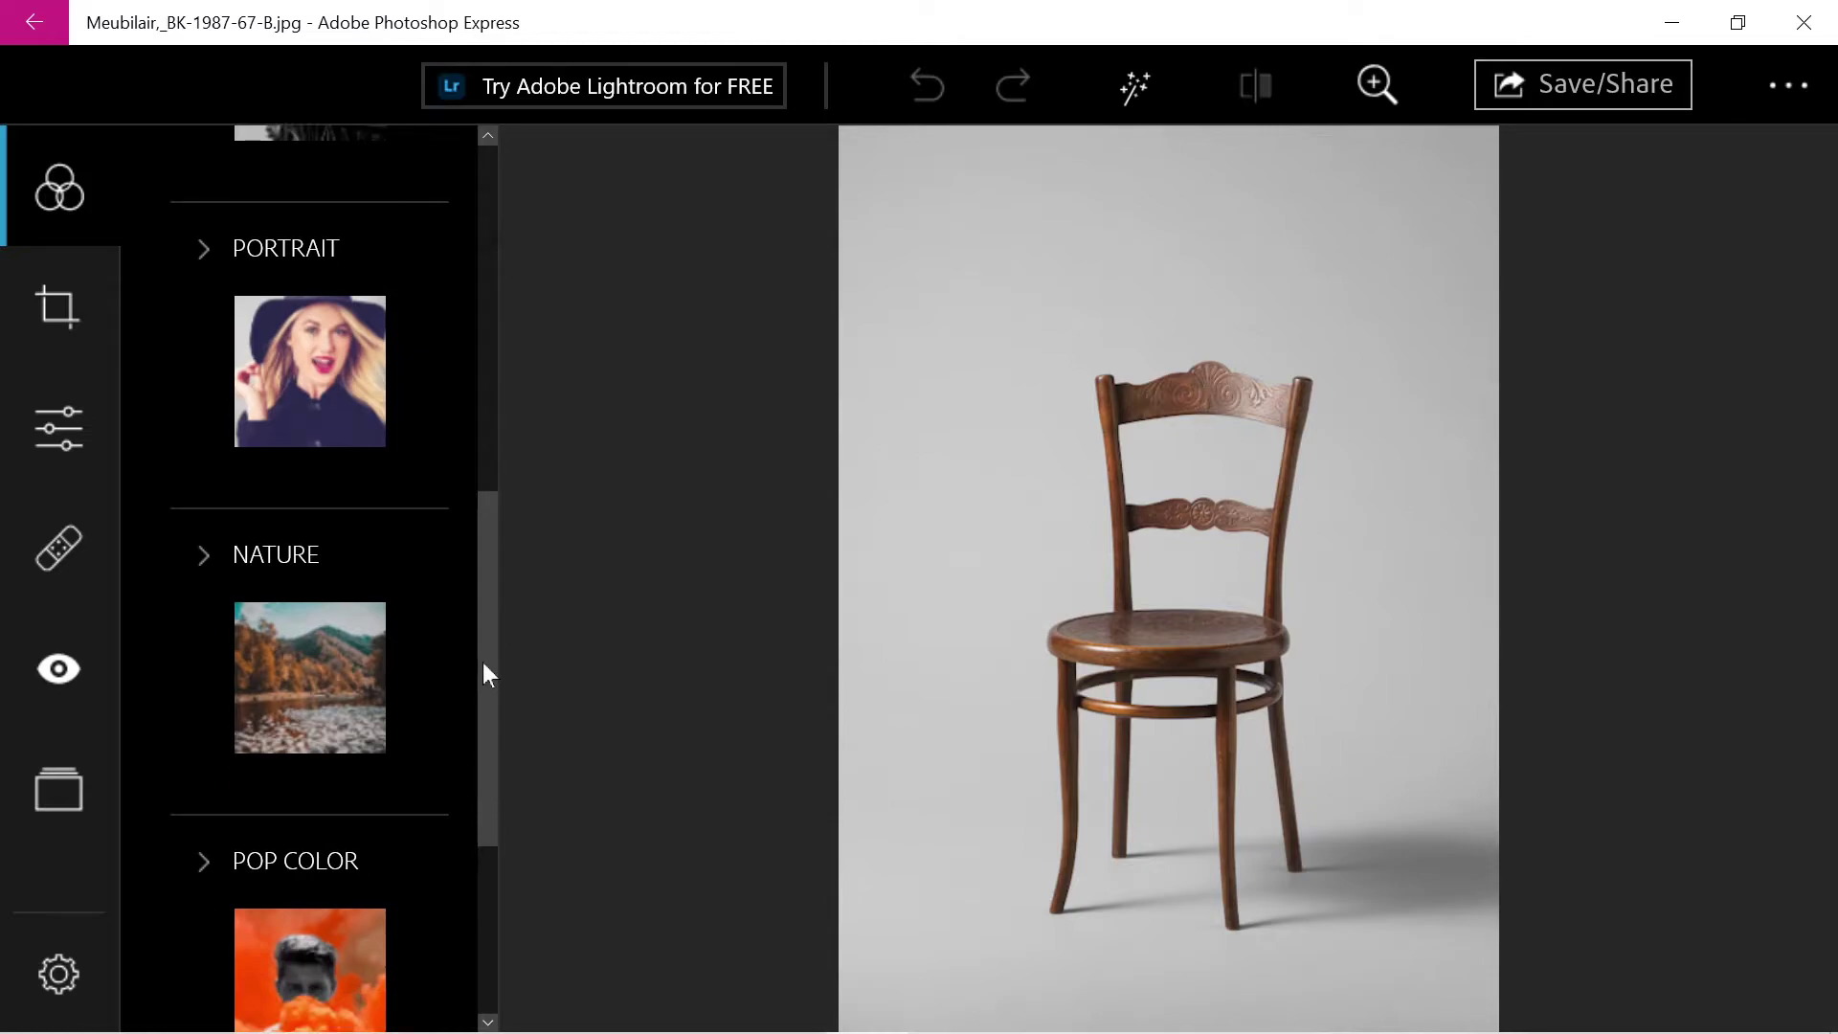
pyautogui.click(486, 925)
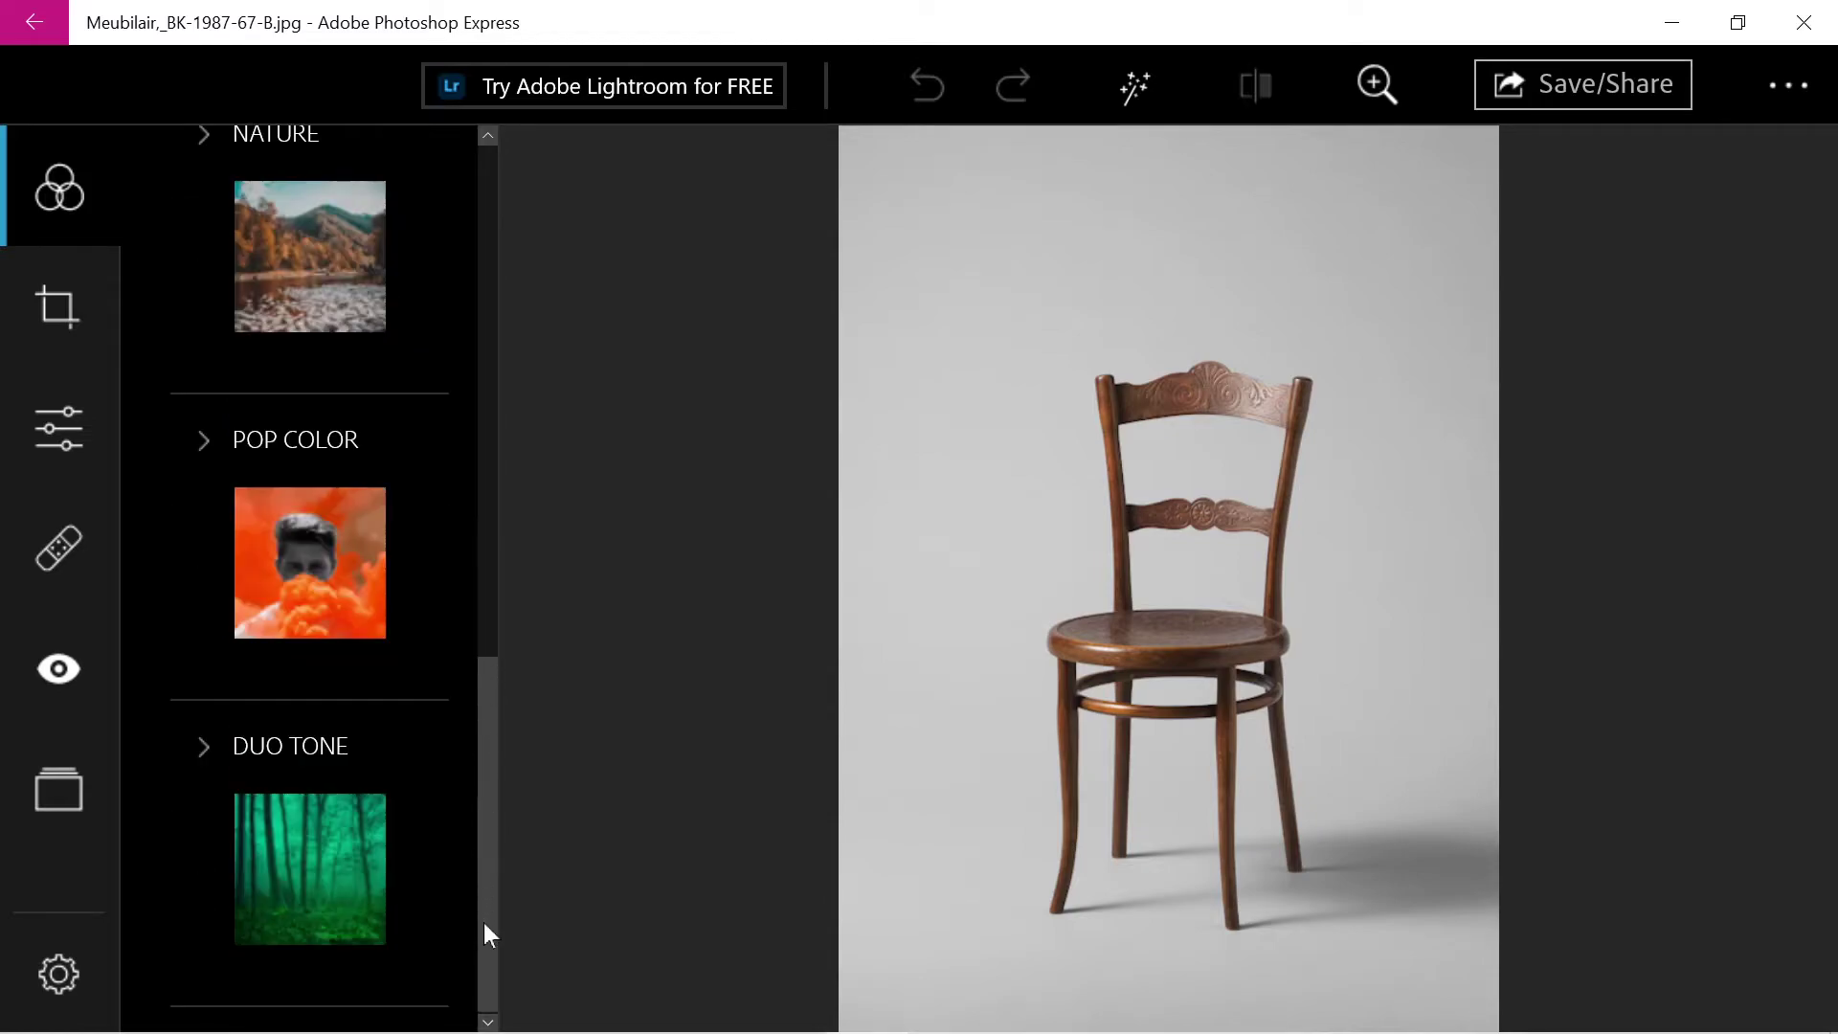
pyautogui.click(479, 373)
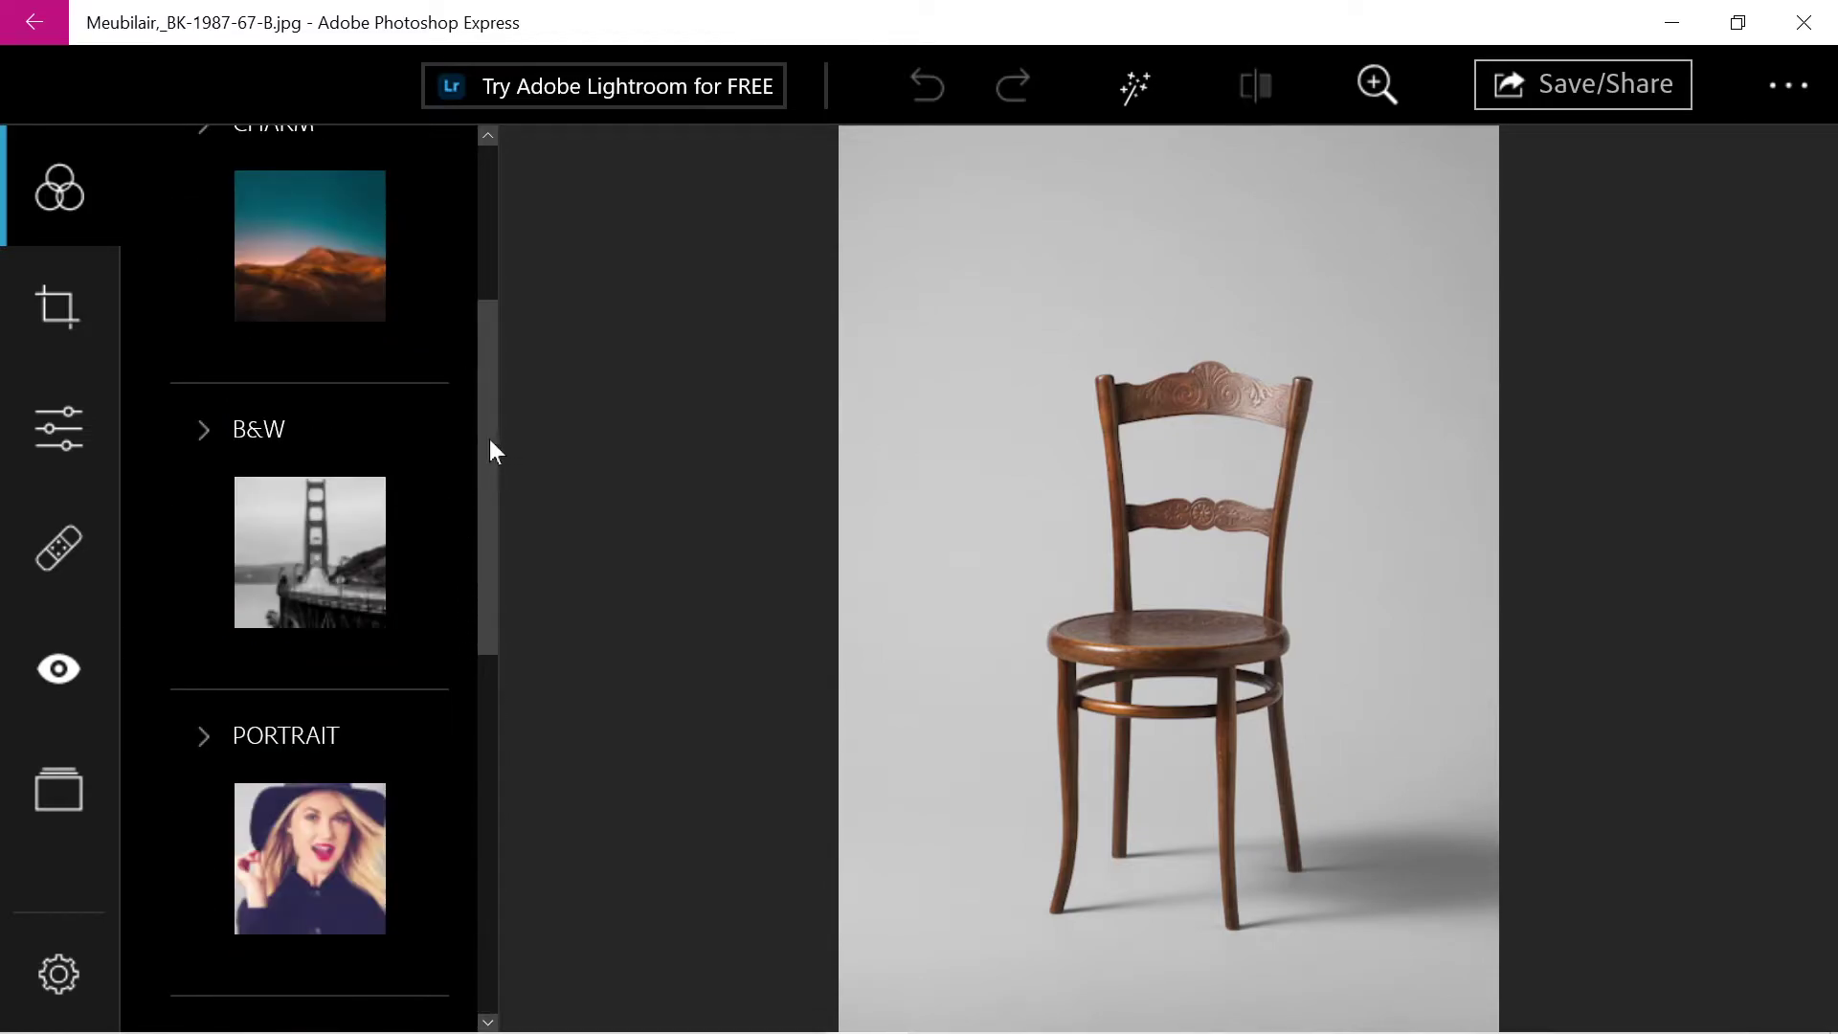
pyautogui.click(493, 210)
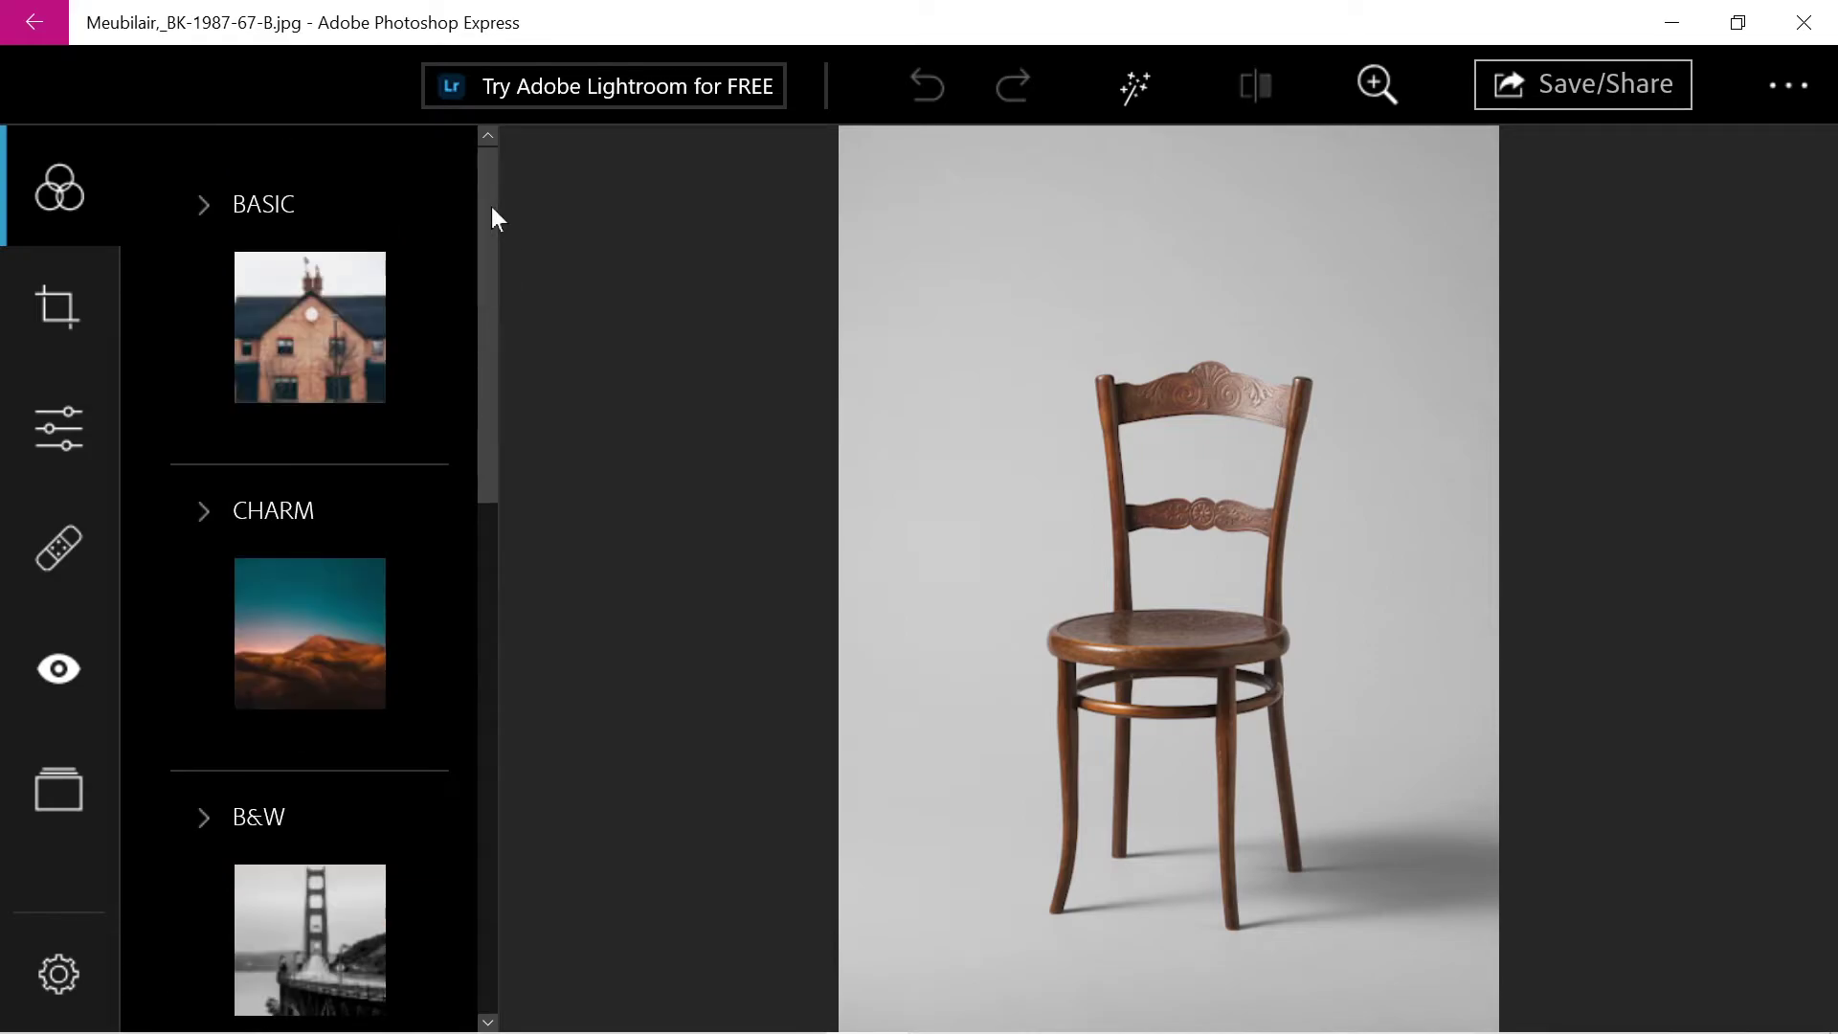
# - With a 40 px Spot Heal brush, heal the floor shadow and the chair's back-right leg and post
pyautogui.click(59, 549)
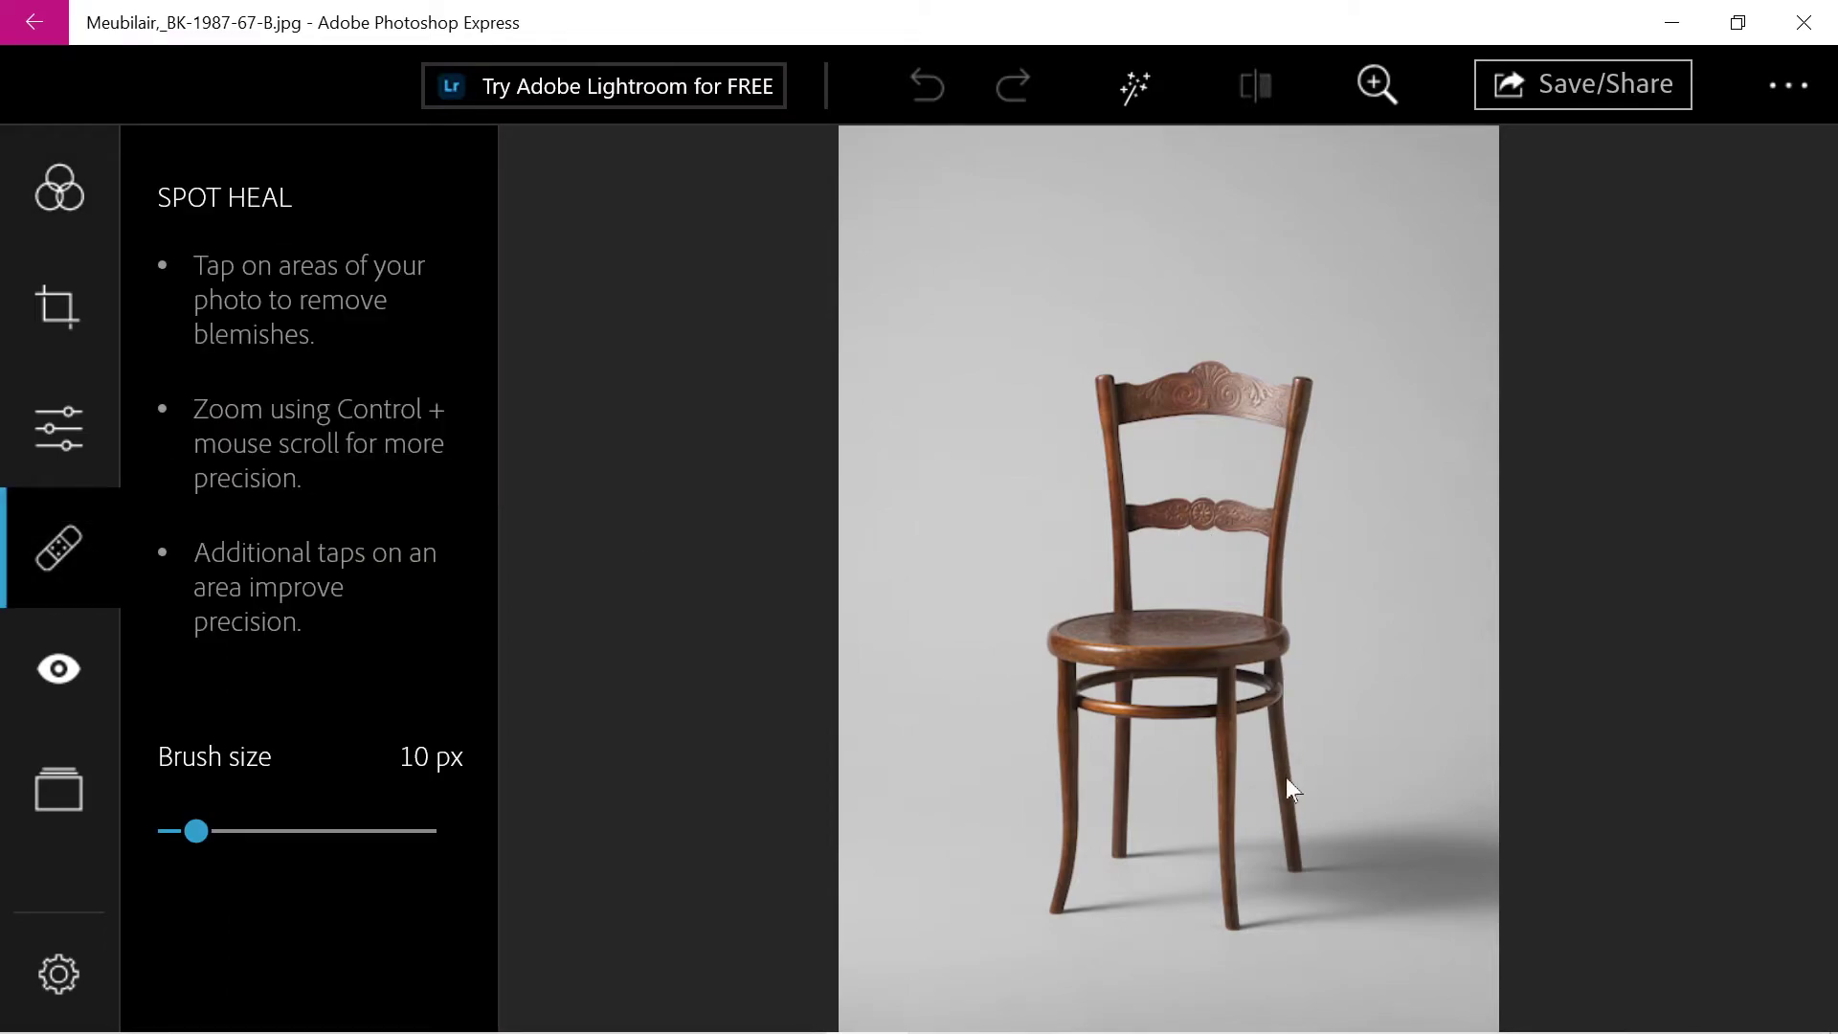
pyautogui.moveTo(196, 830); pyautogui.dragTo(270, 830)
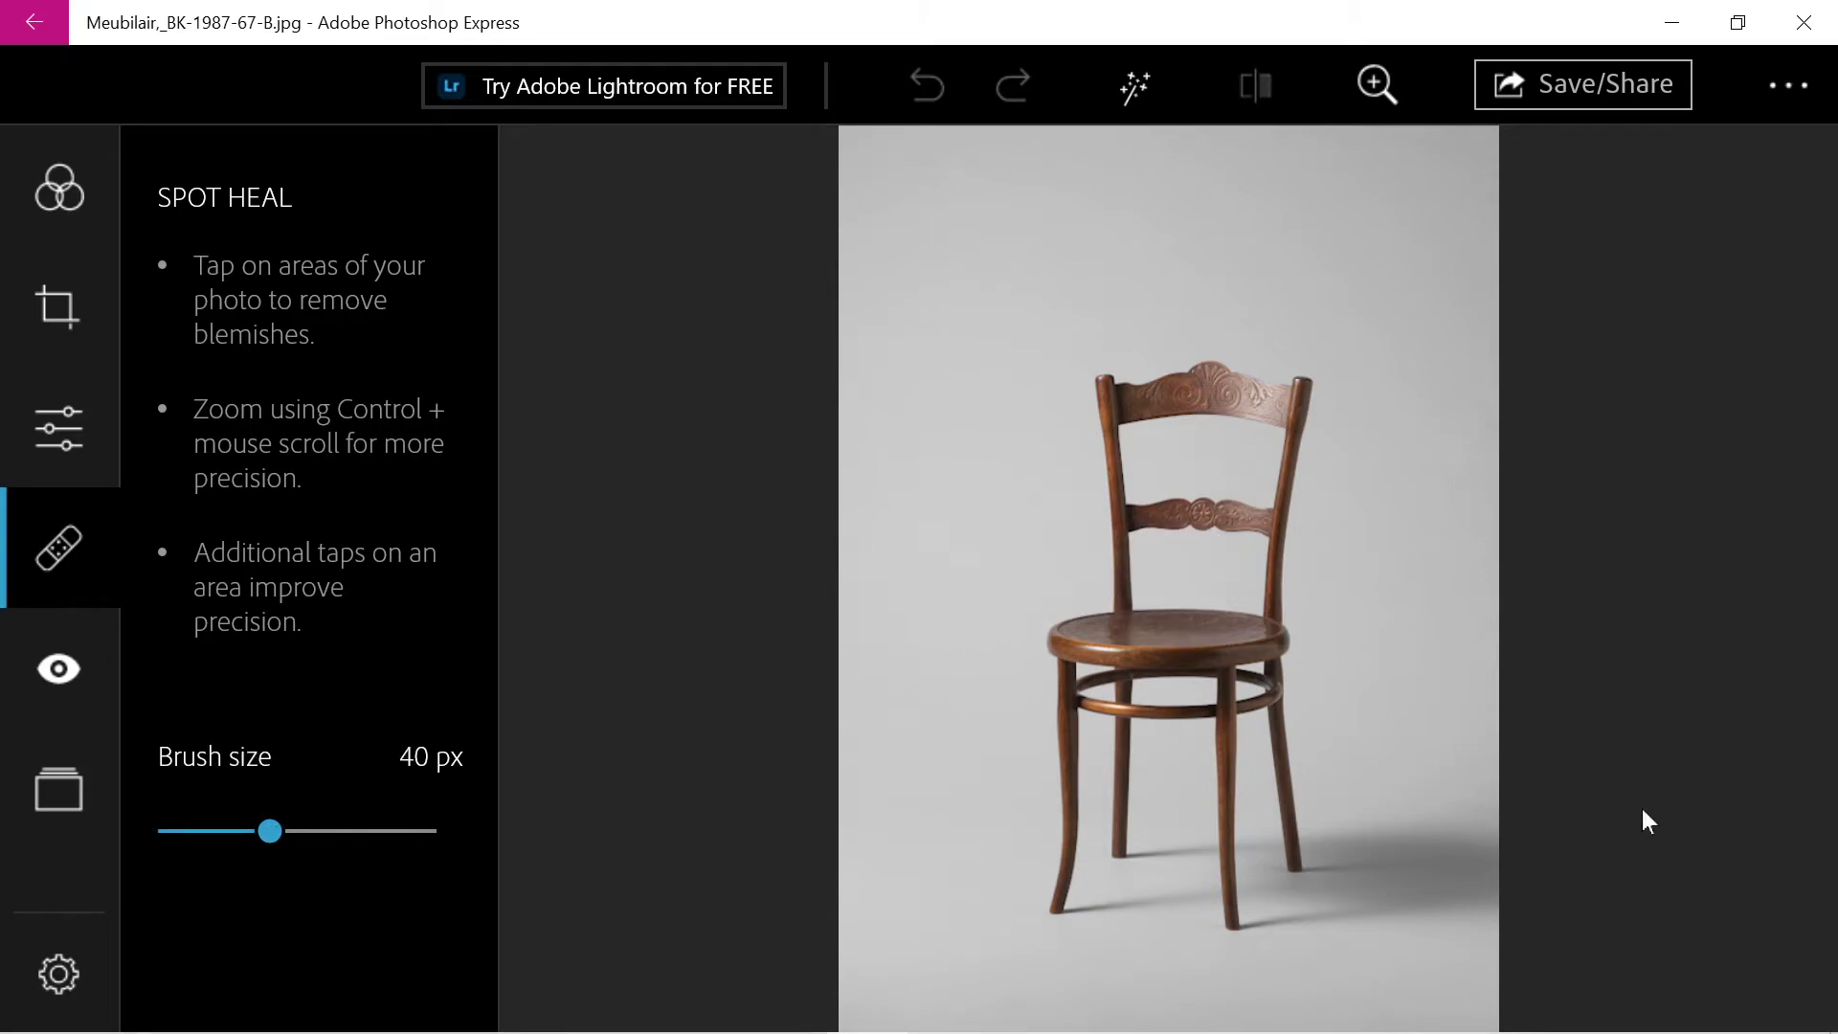
pyautogui.click(1417, 856)
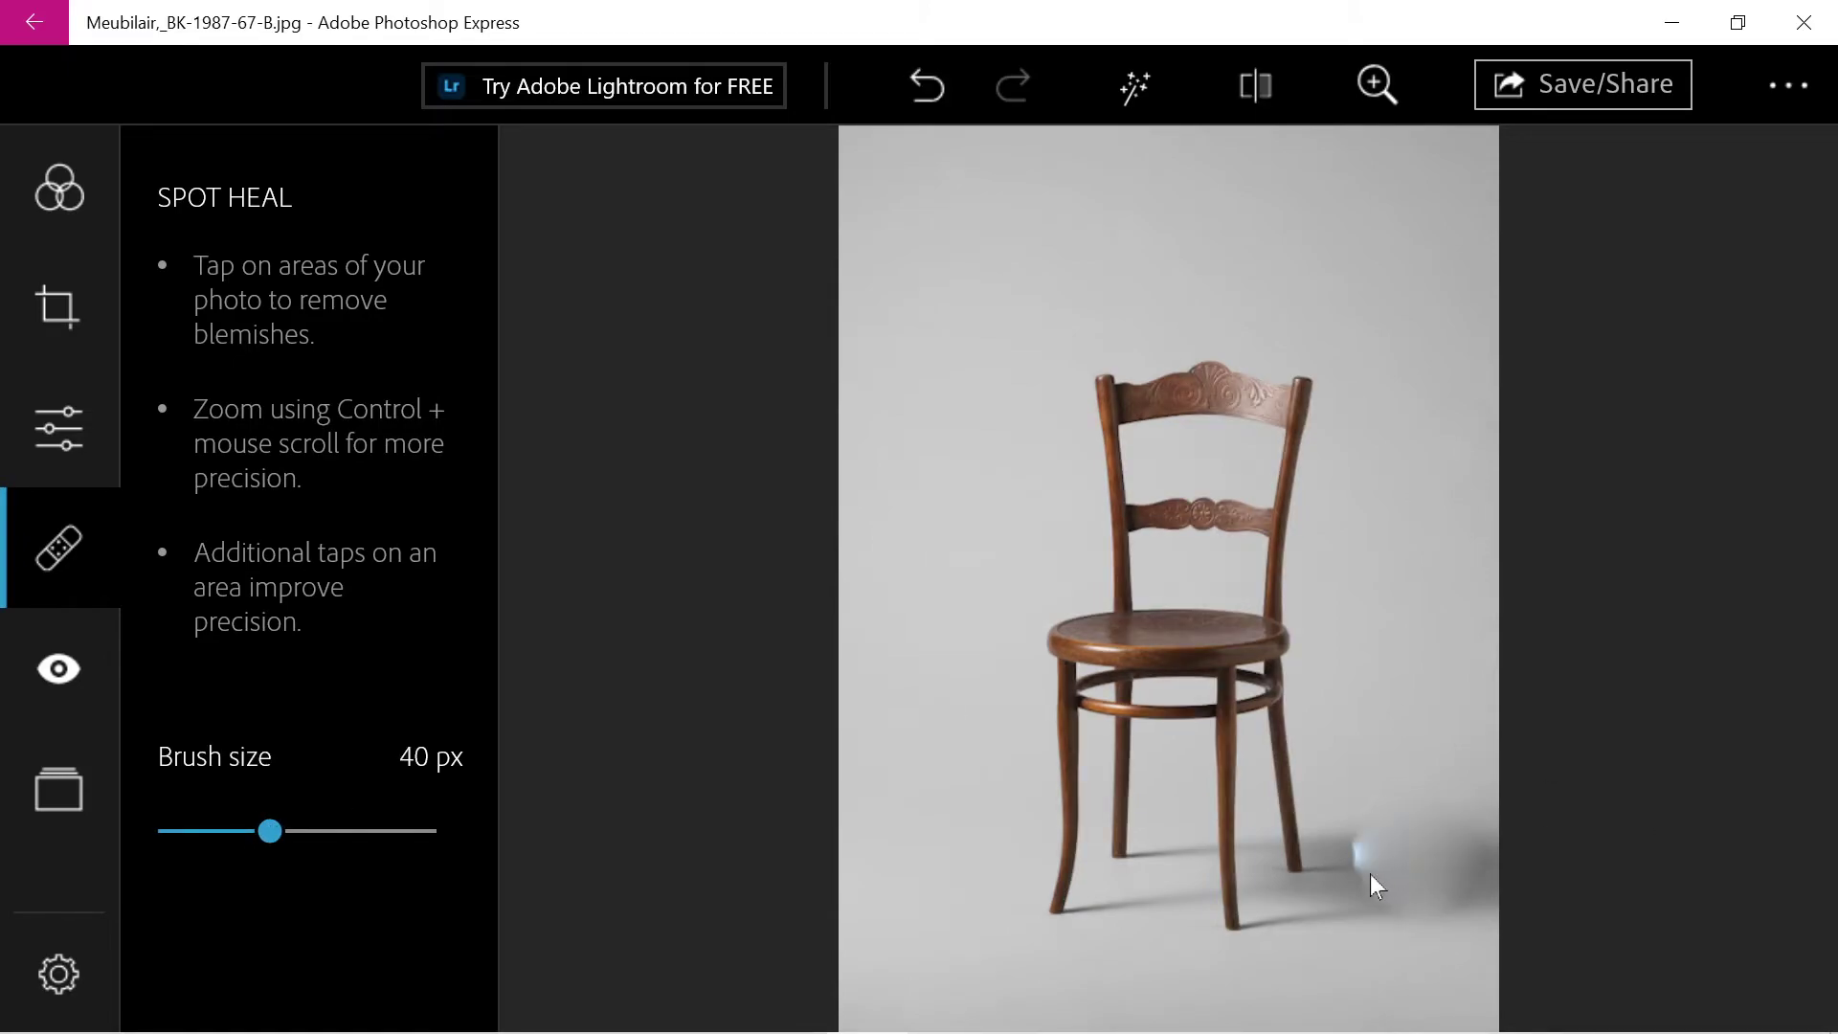
pyautogui.click(1352, 859)
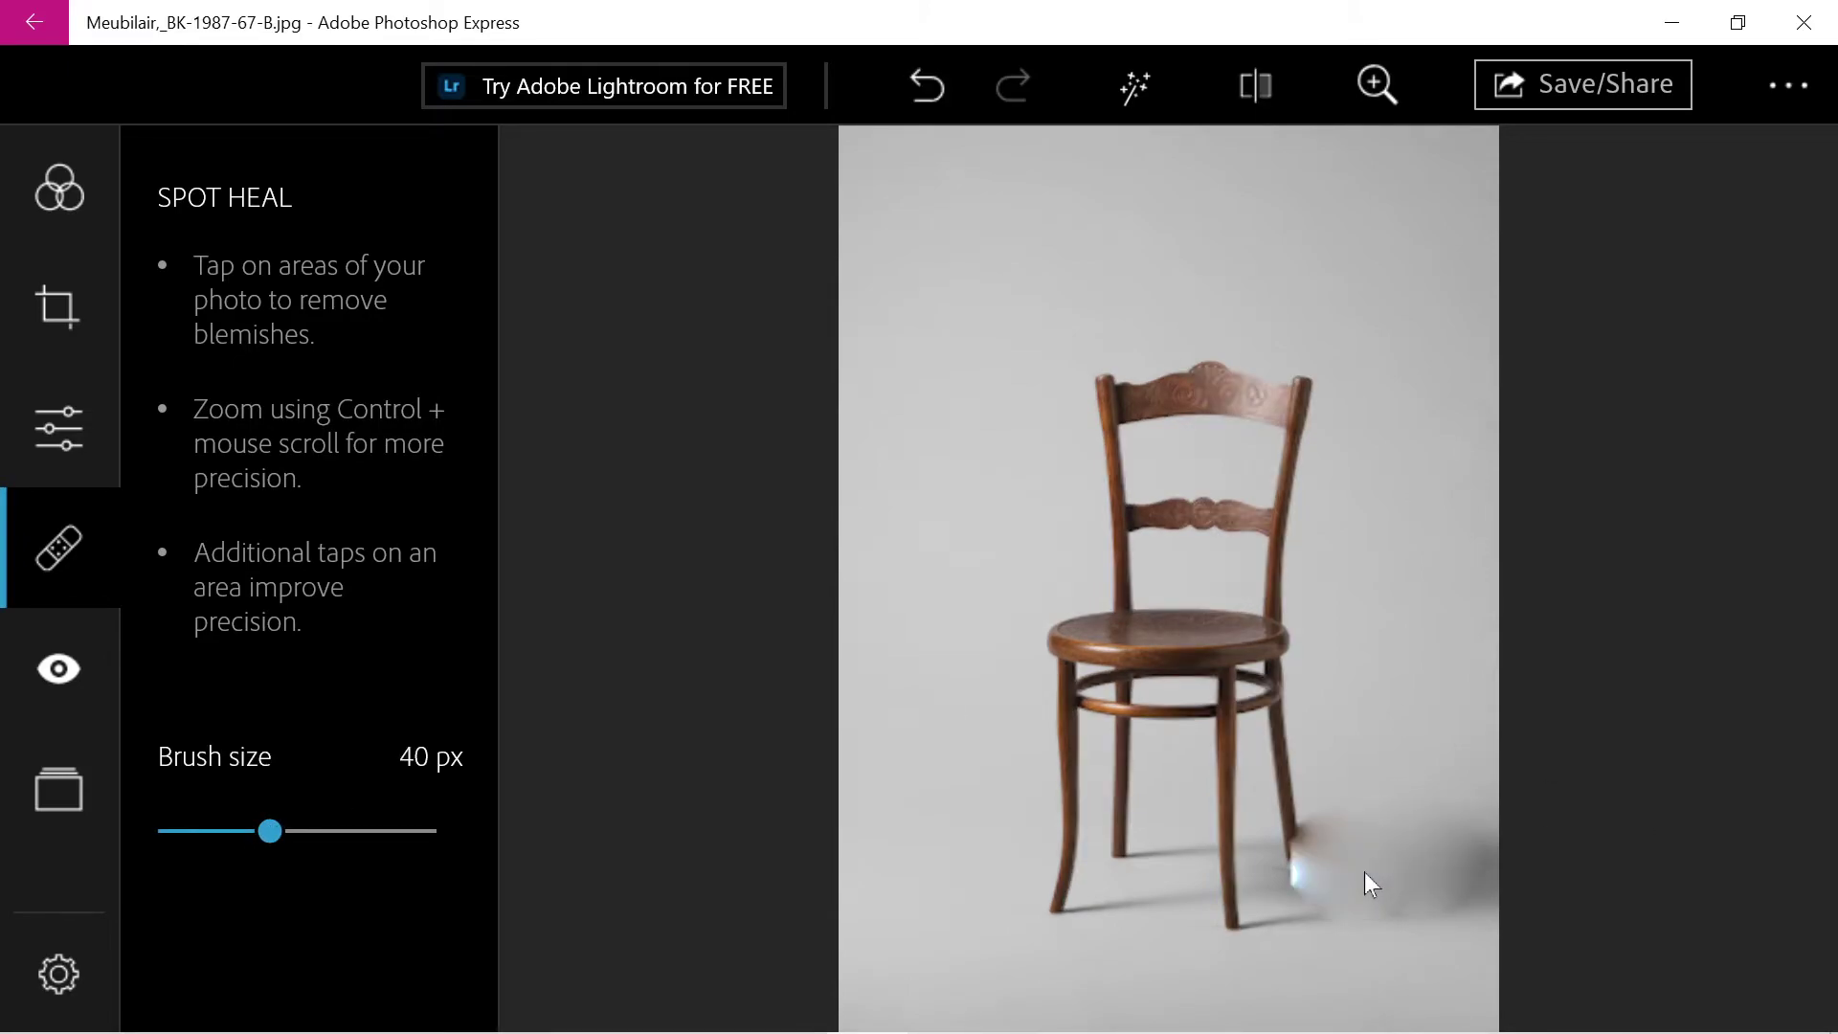
pyautogui.click(1256, 864)
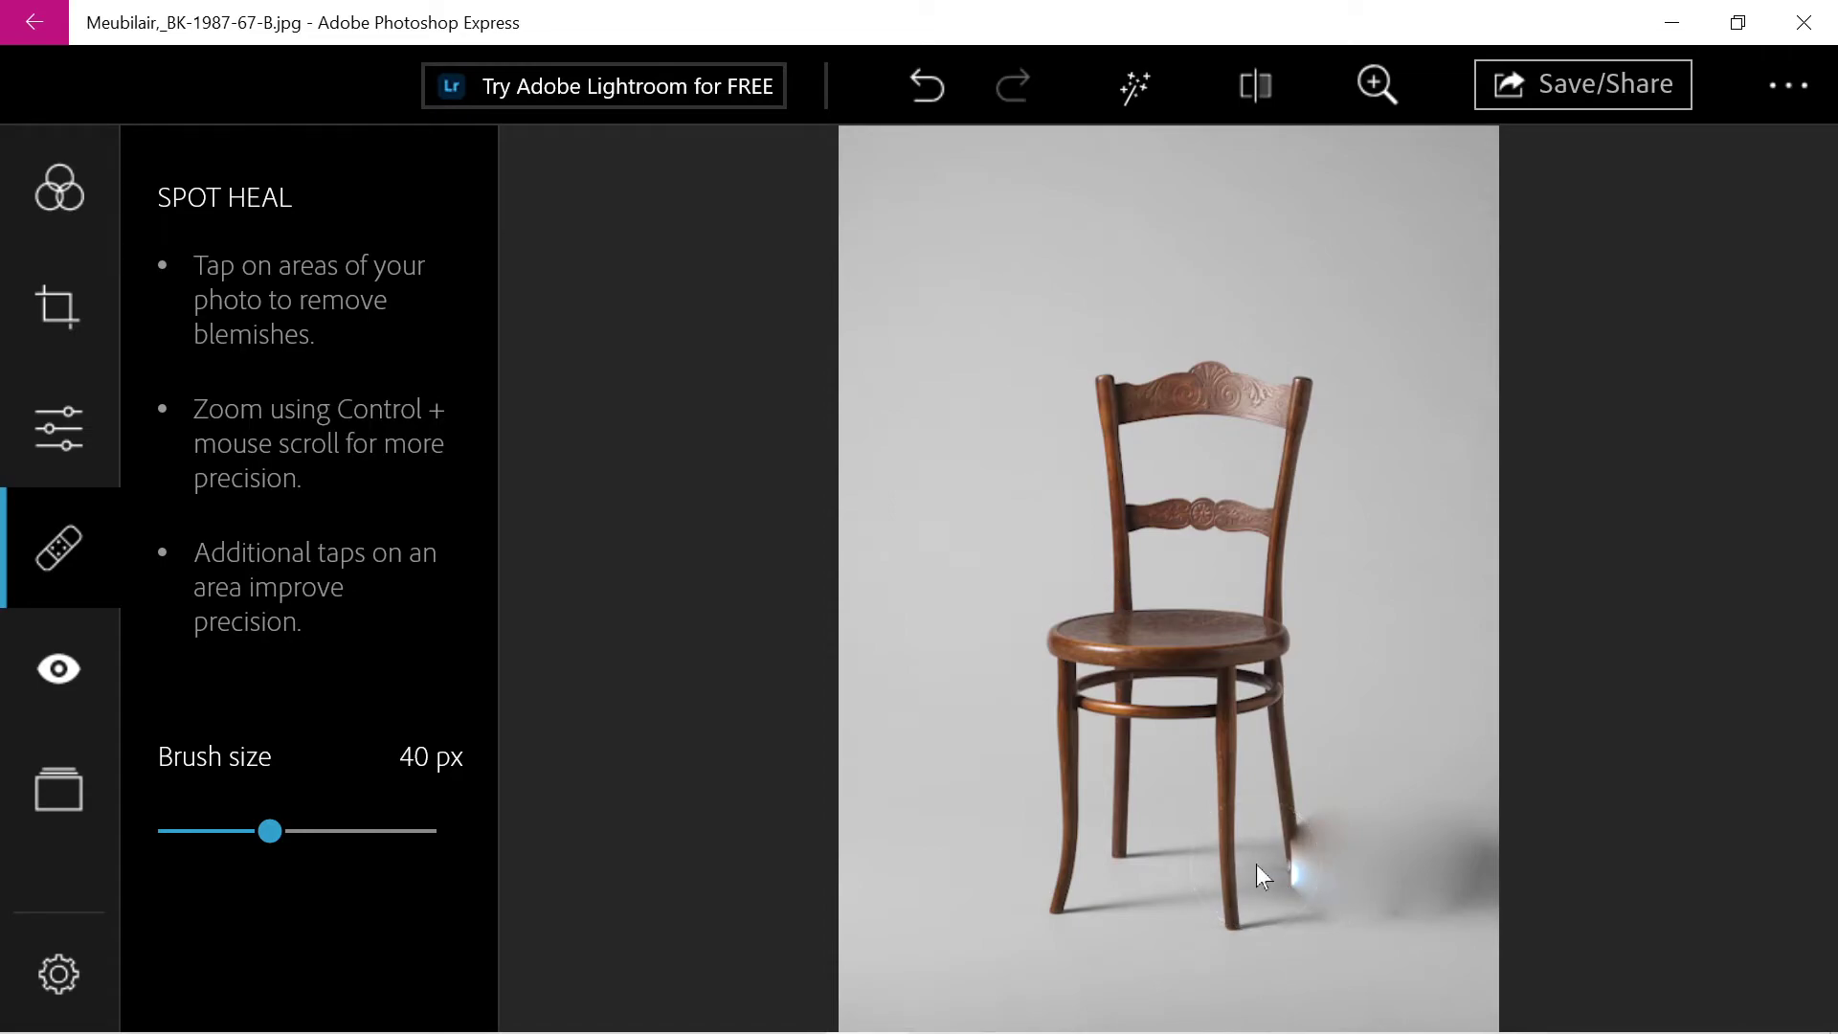
pyautogui.click(1276, 733)
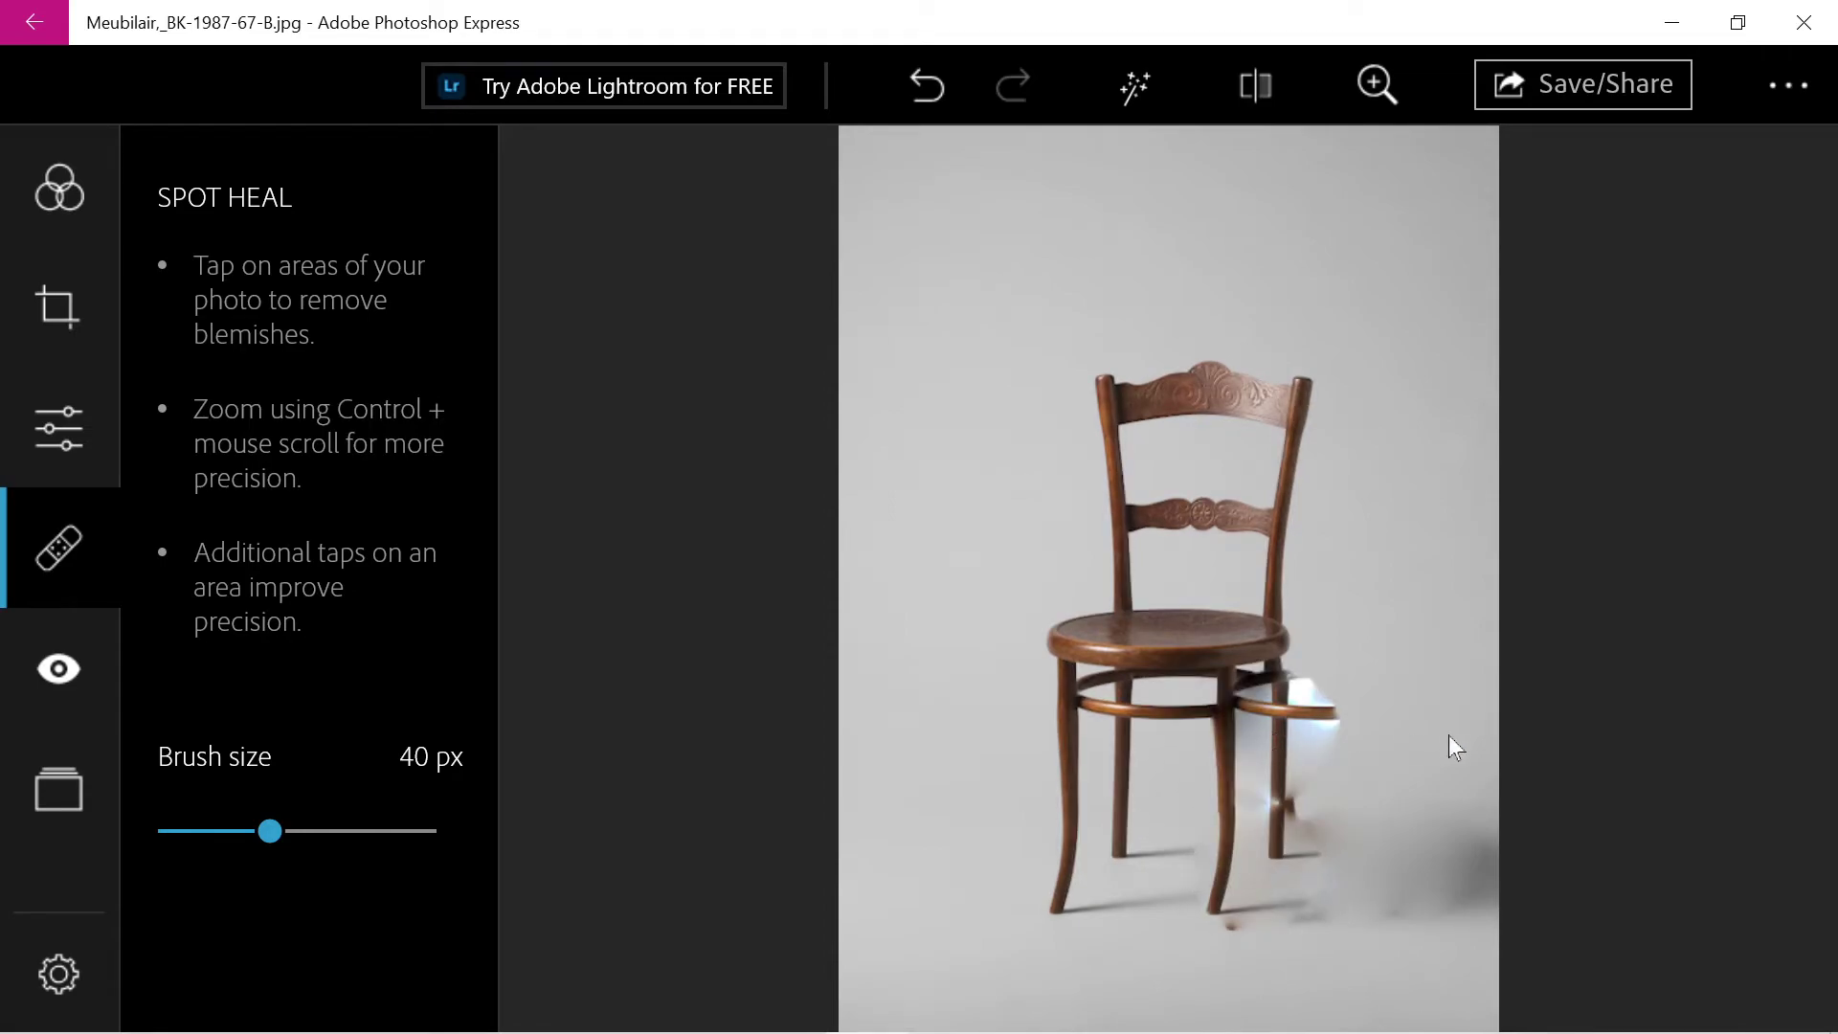
pyautogui.click(1325, 679)
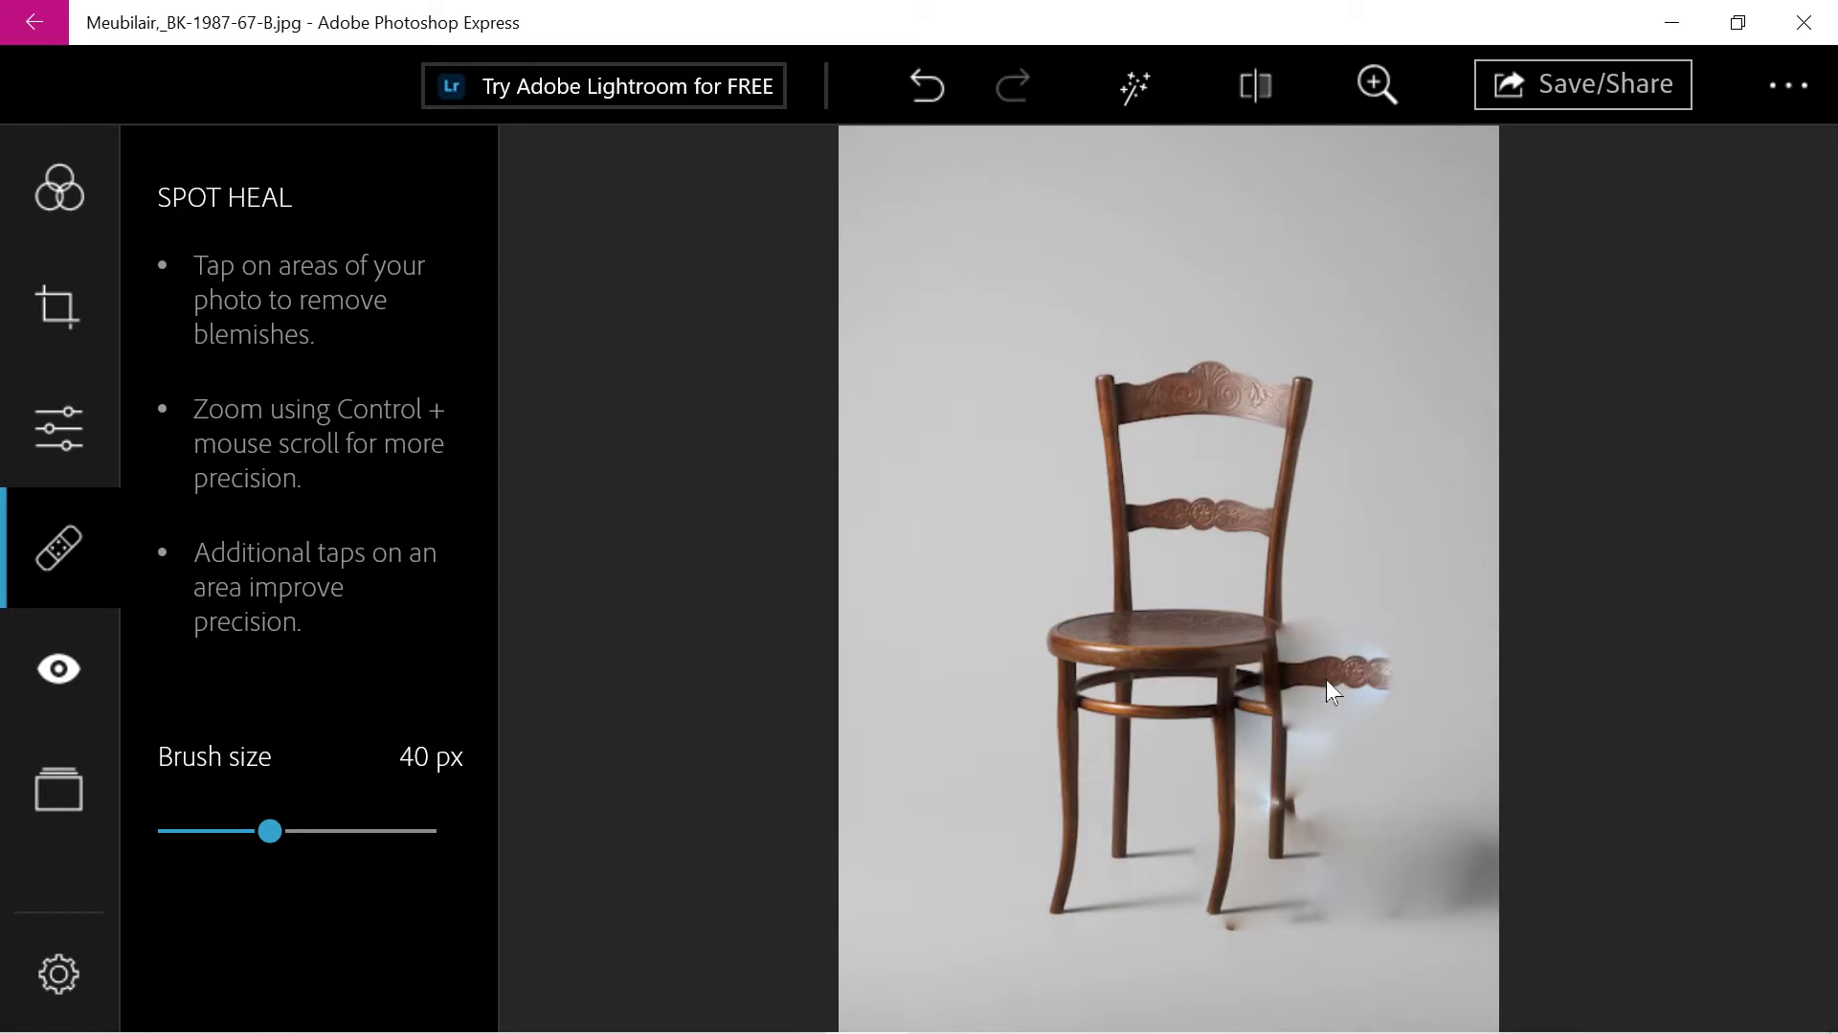
pyautogui.click(1284, 569)
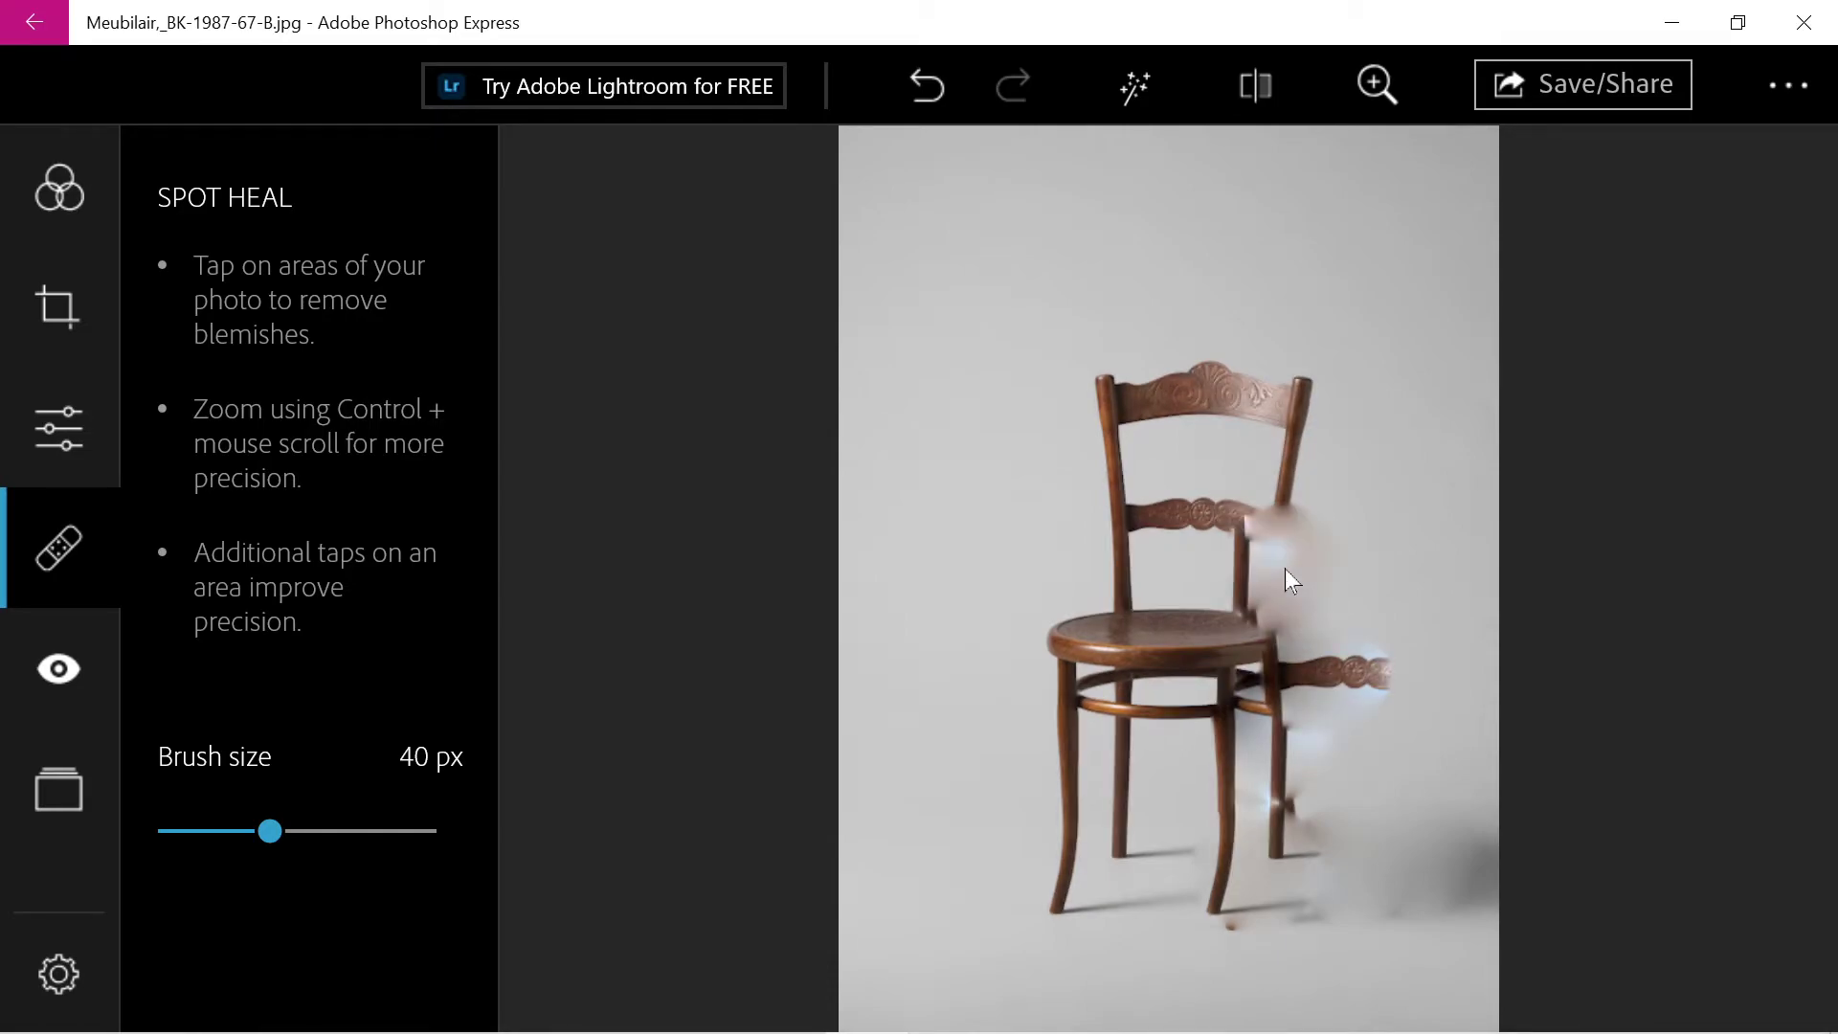
pyautogui.click(1280, 463)
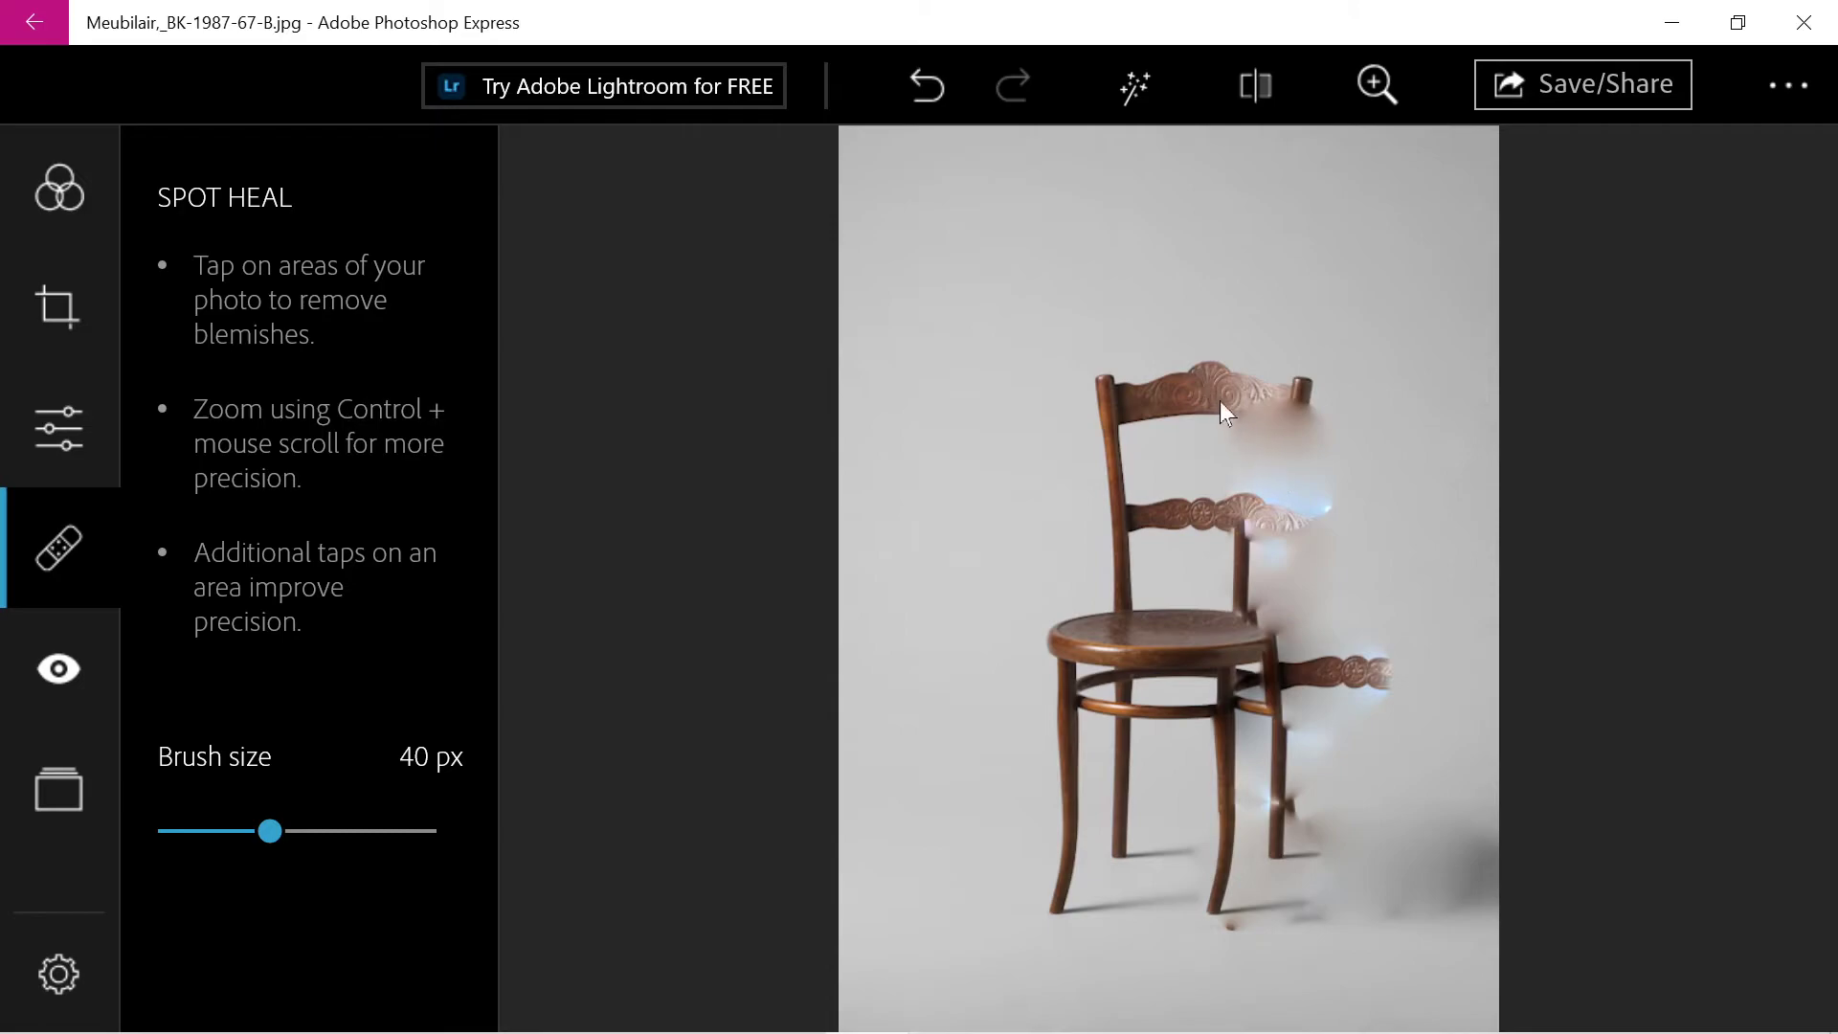
# - Undo all of those spot-heal patches
pyautogui.click(916, 73)
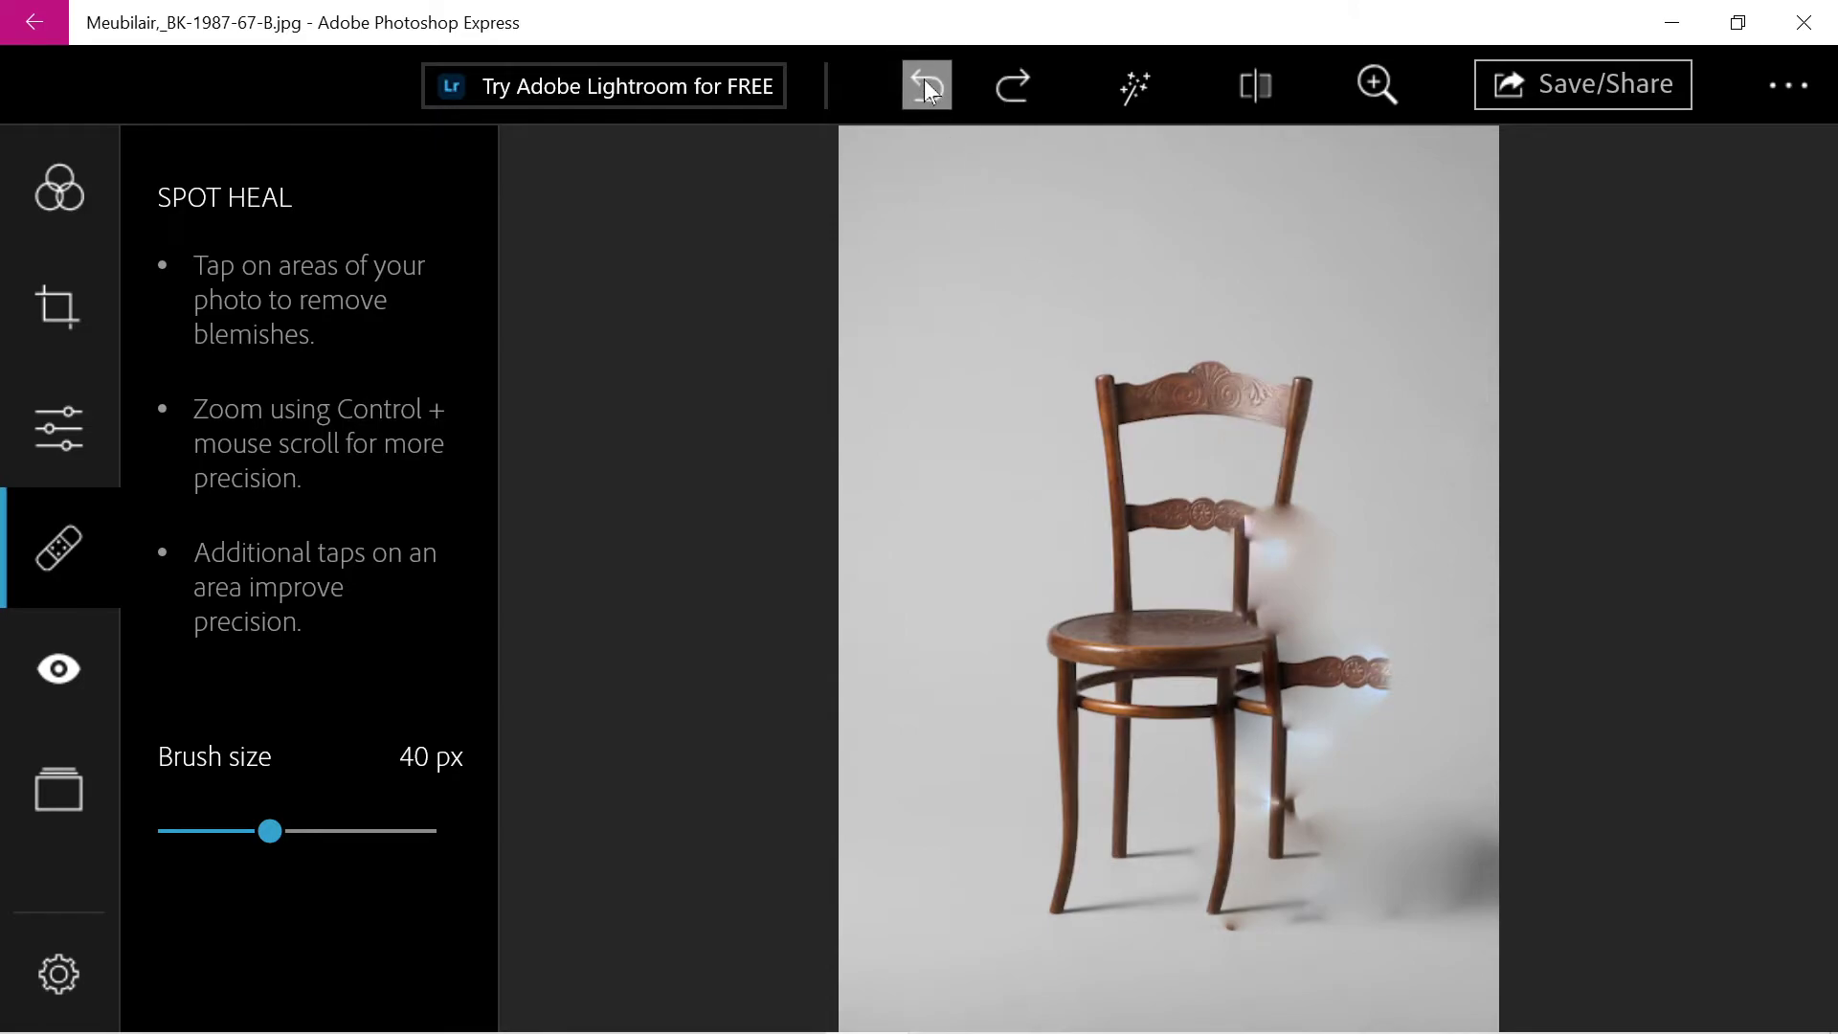
pyautogui.click(920, 81)
pyautogui.click(922, 83)
pyautogui.click(926, 86)
pyautogui.click(924, 84)
pyautogui.click(925, 84)
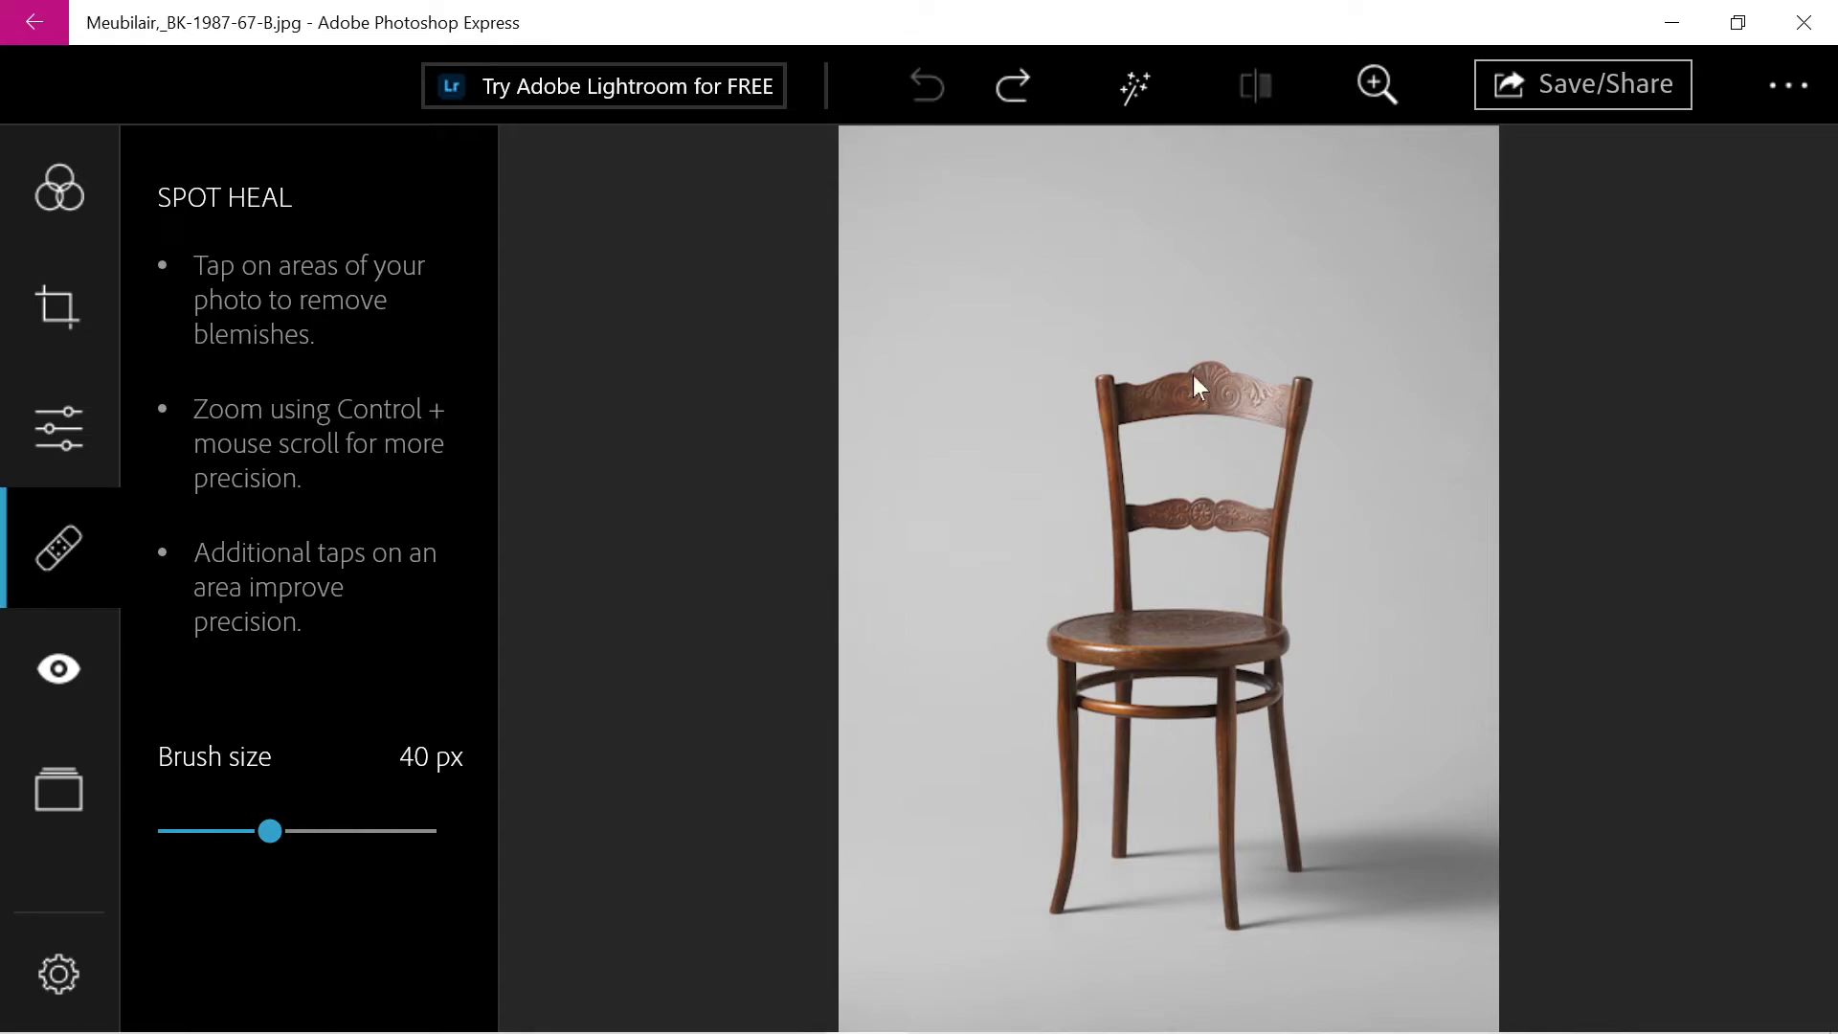
# - Try heals on the background and the chair's middle rail, then undo both
pyautogui.click(1146, 307)
pyautogui.click(1181, 499)
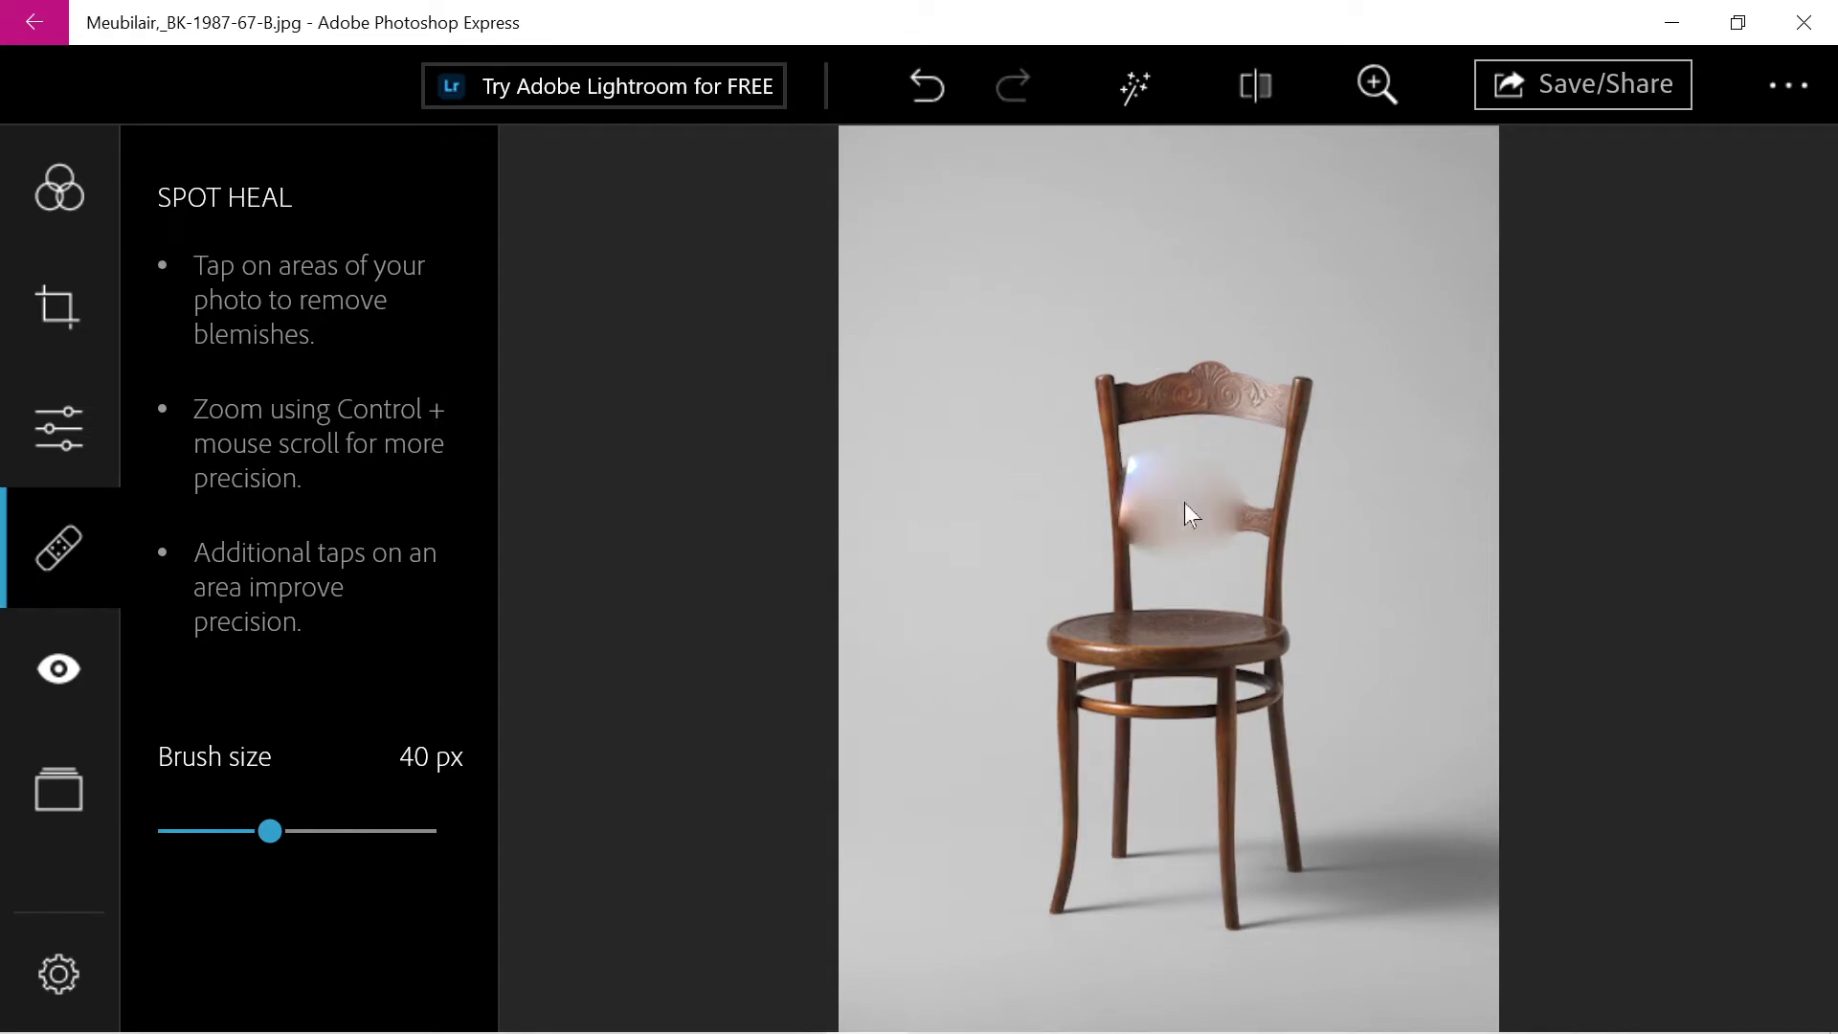
pyautogui.click(920, 76)
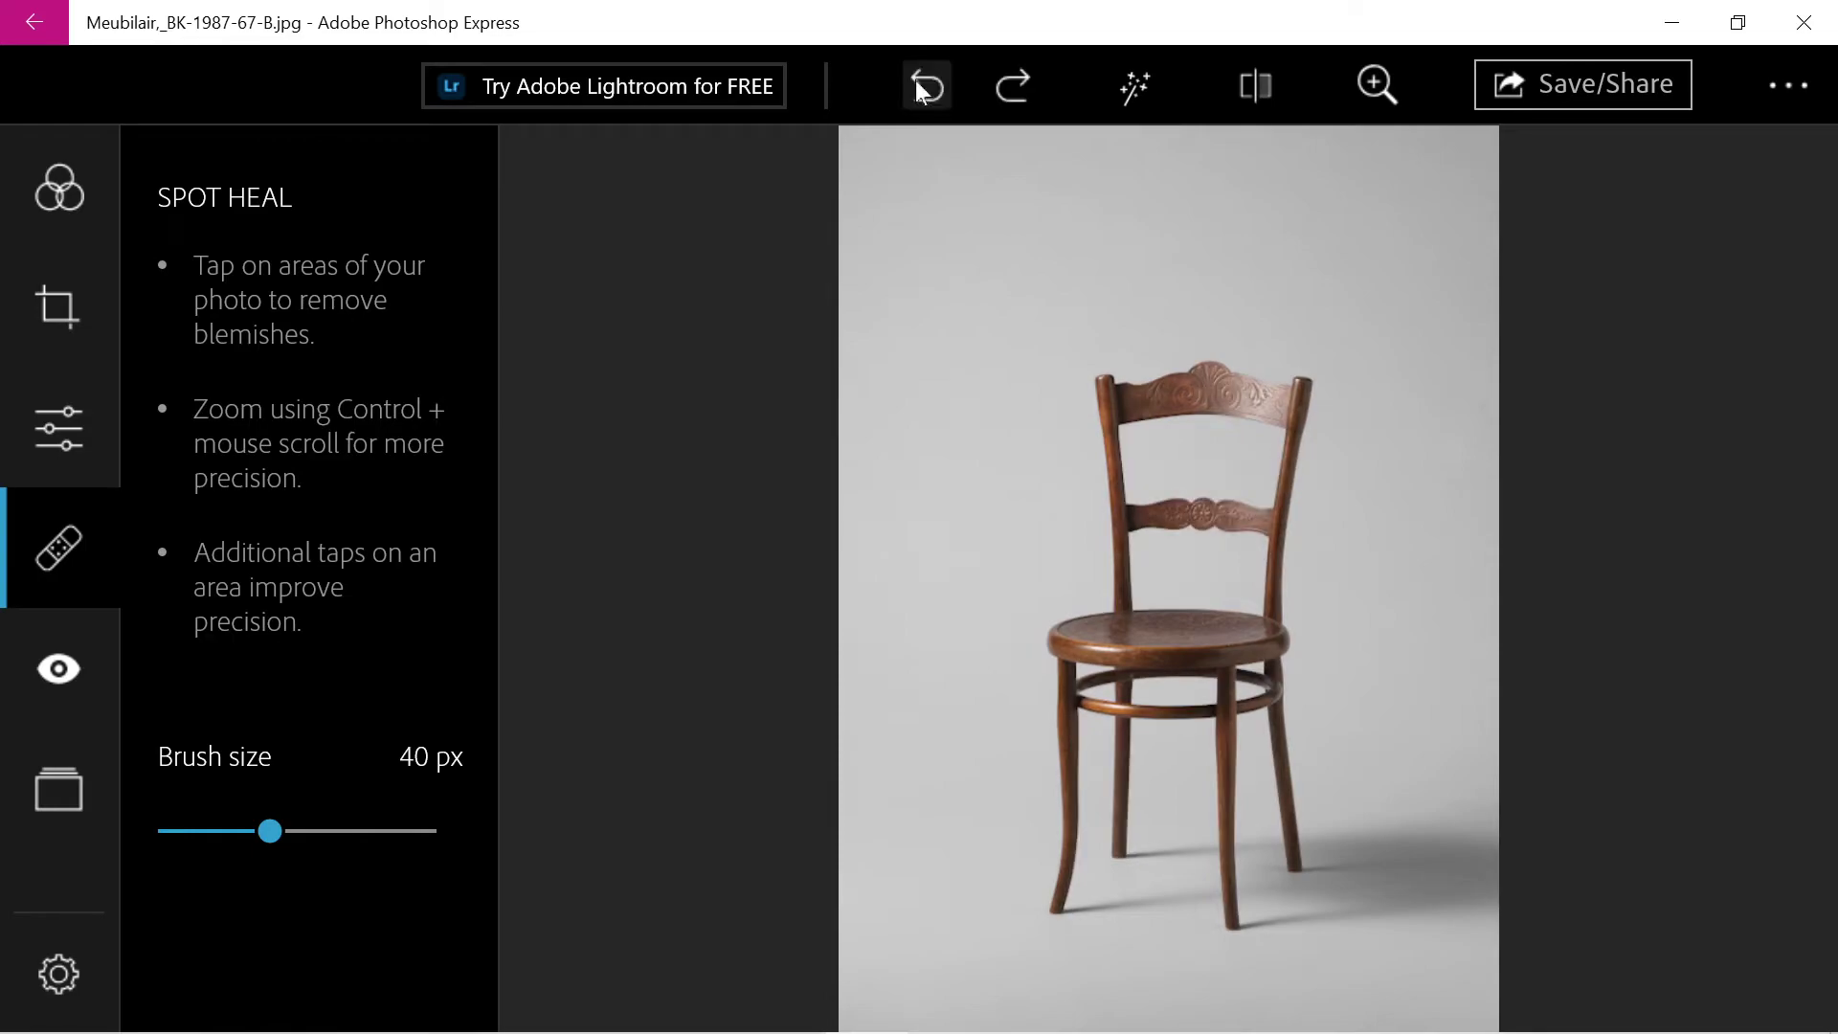
pyautogui.click(917, 84)
# - Return to the Looks list and expand the POP COLOR presets
pyautogui.click(61, 191)
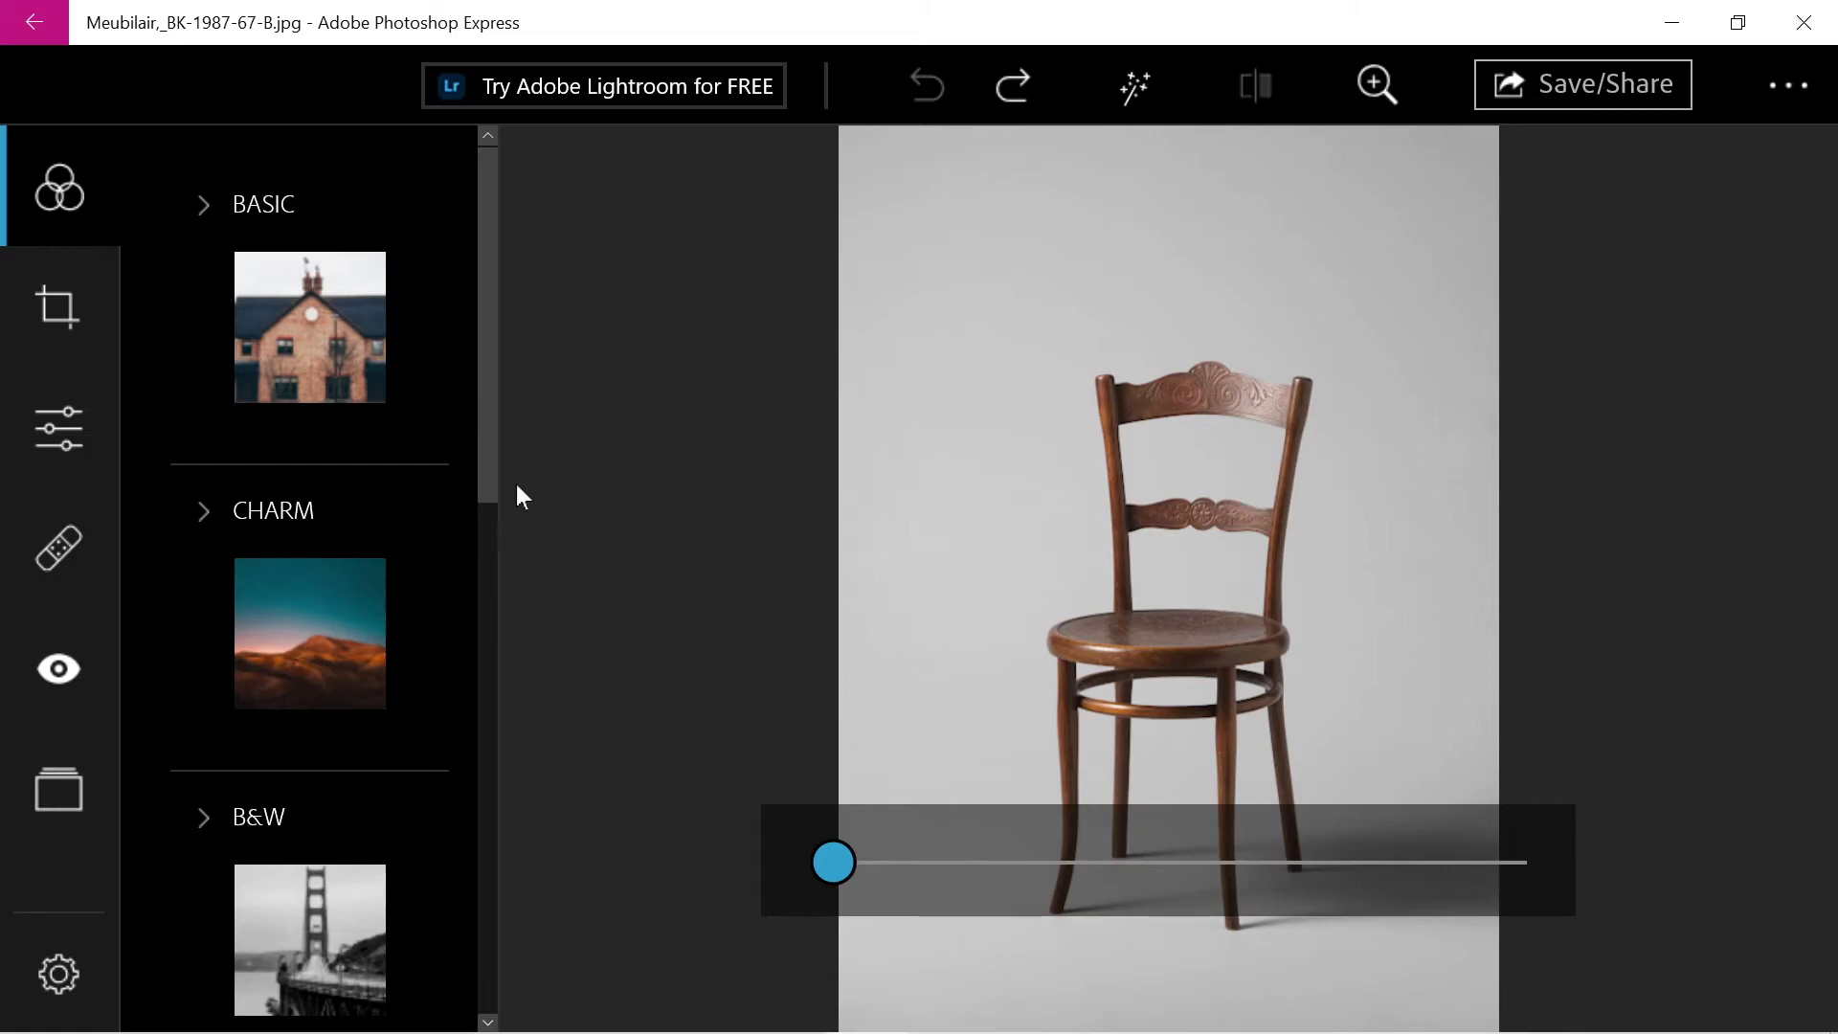
pyautogui.moveTo(484, 399); pyautogui.dragTo(479, 938)
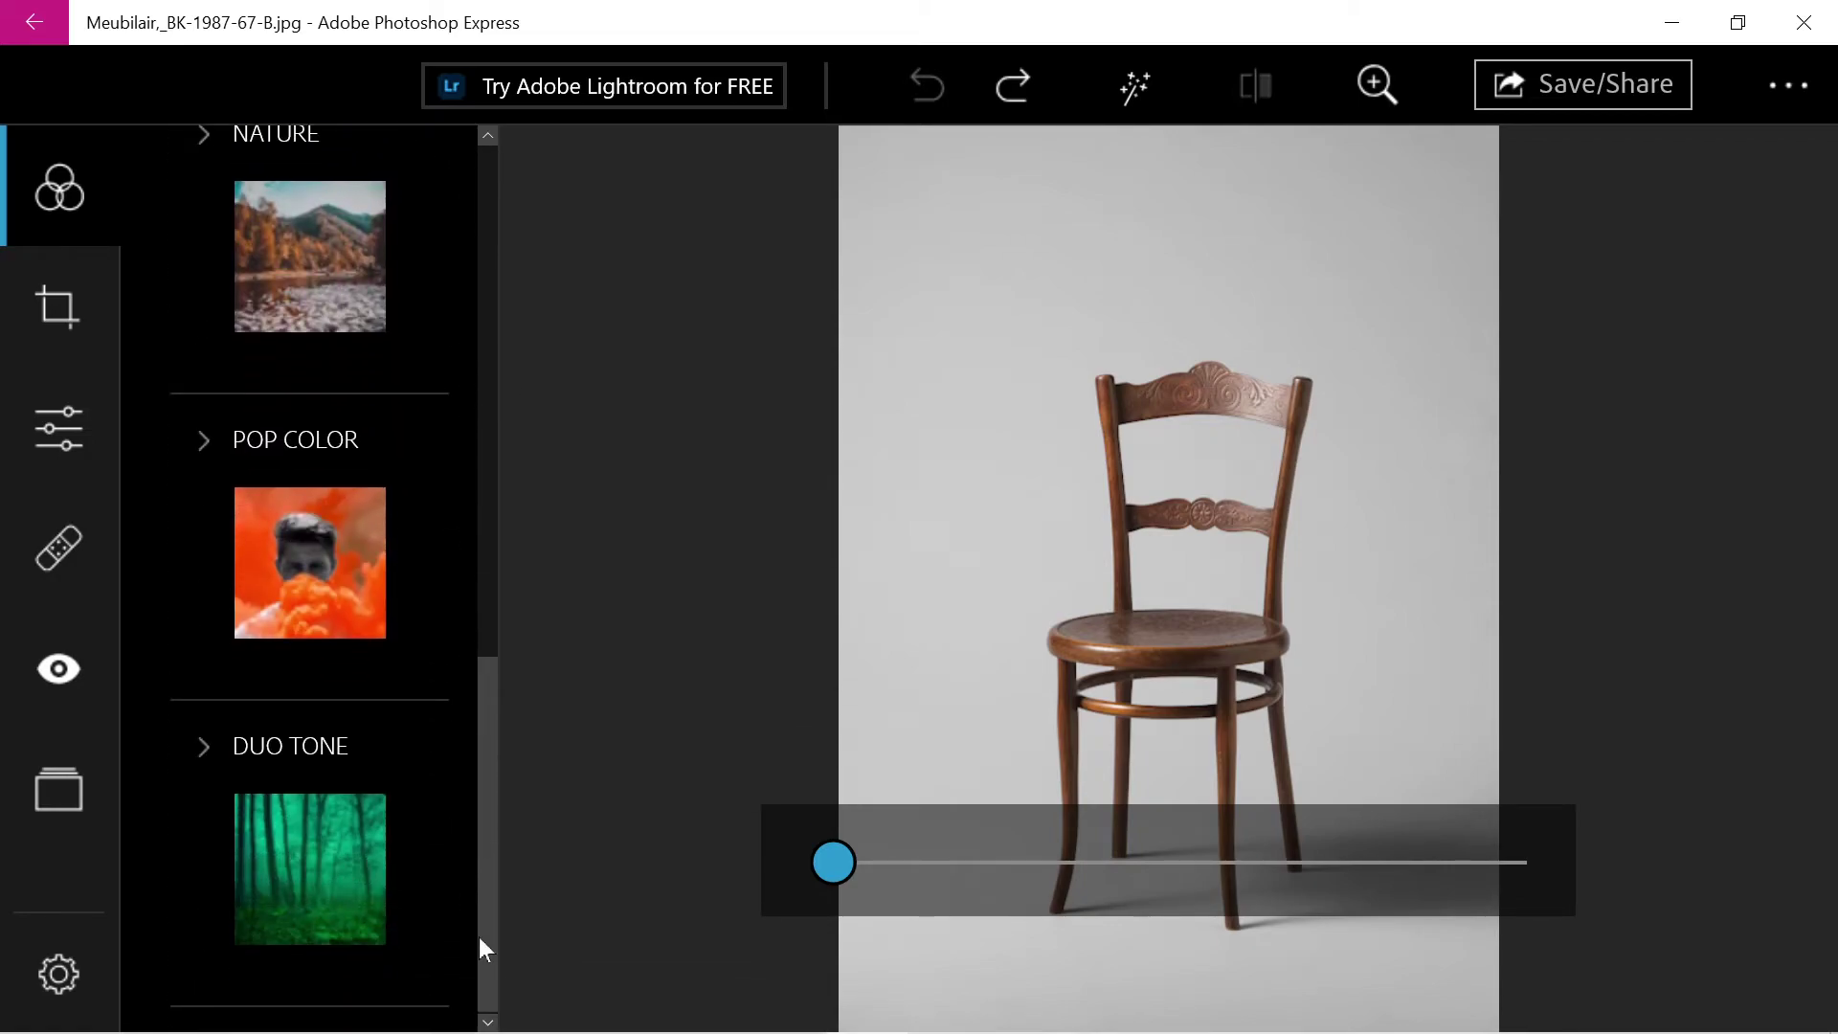
pyautogui.click(204, 439)
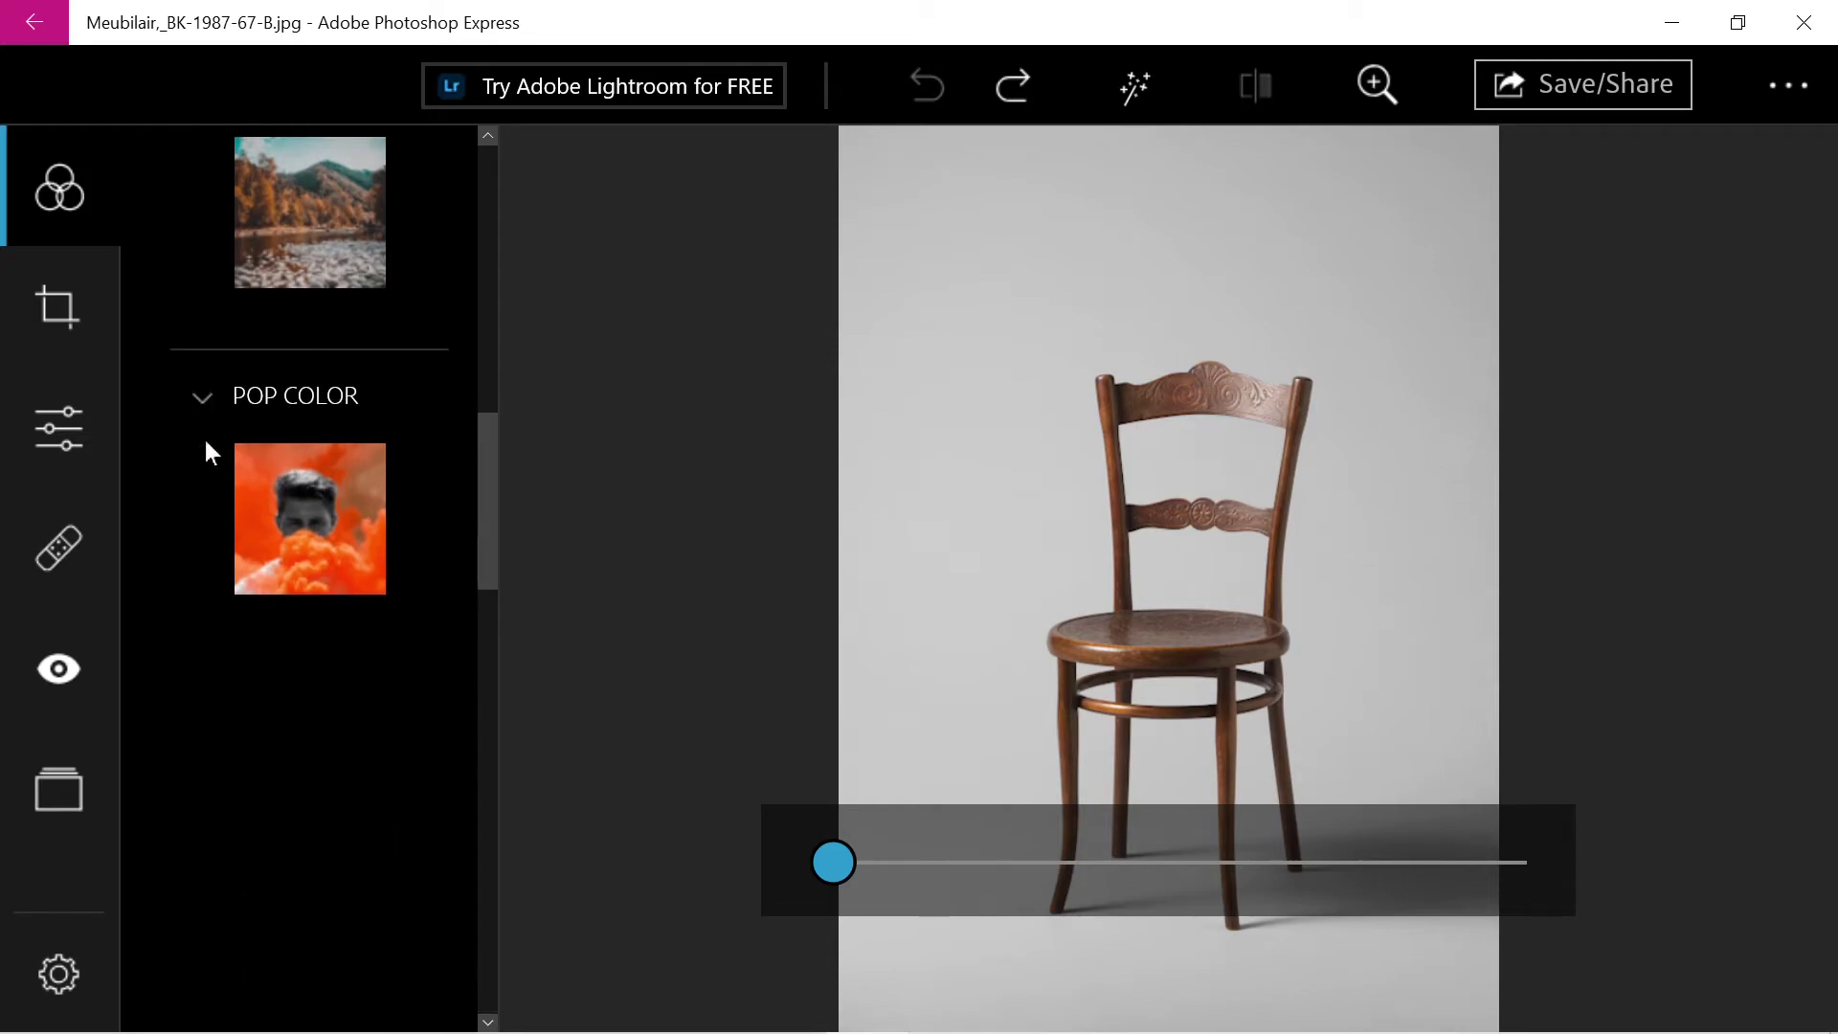
pyautogui.moveTo(496, 537); pyautogui.dragTo(513, 944)
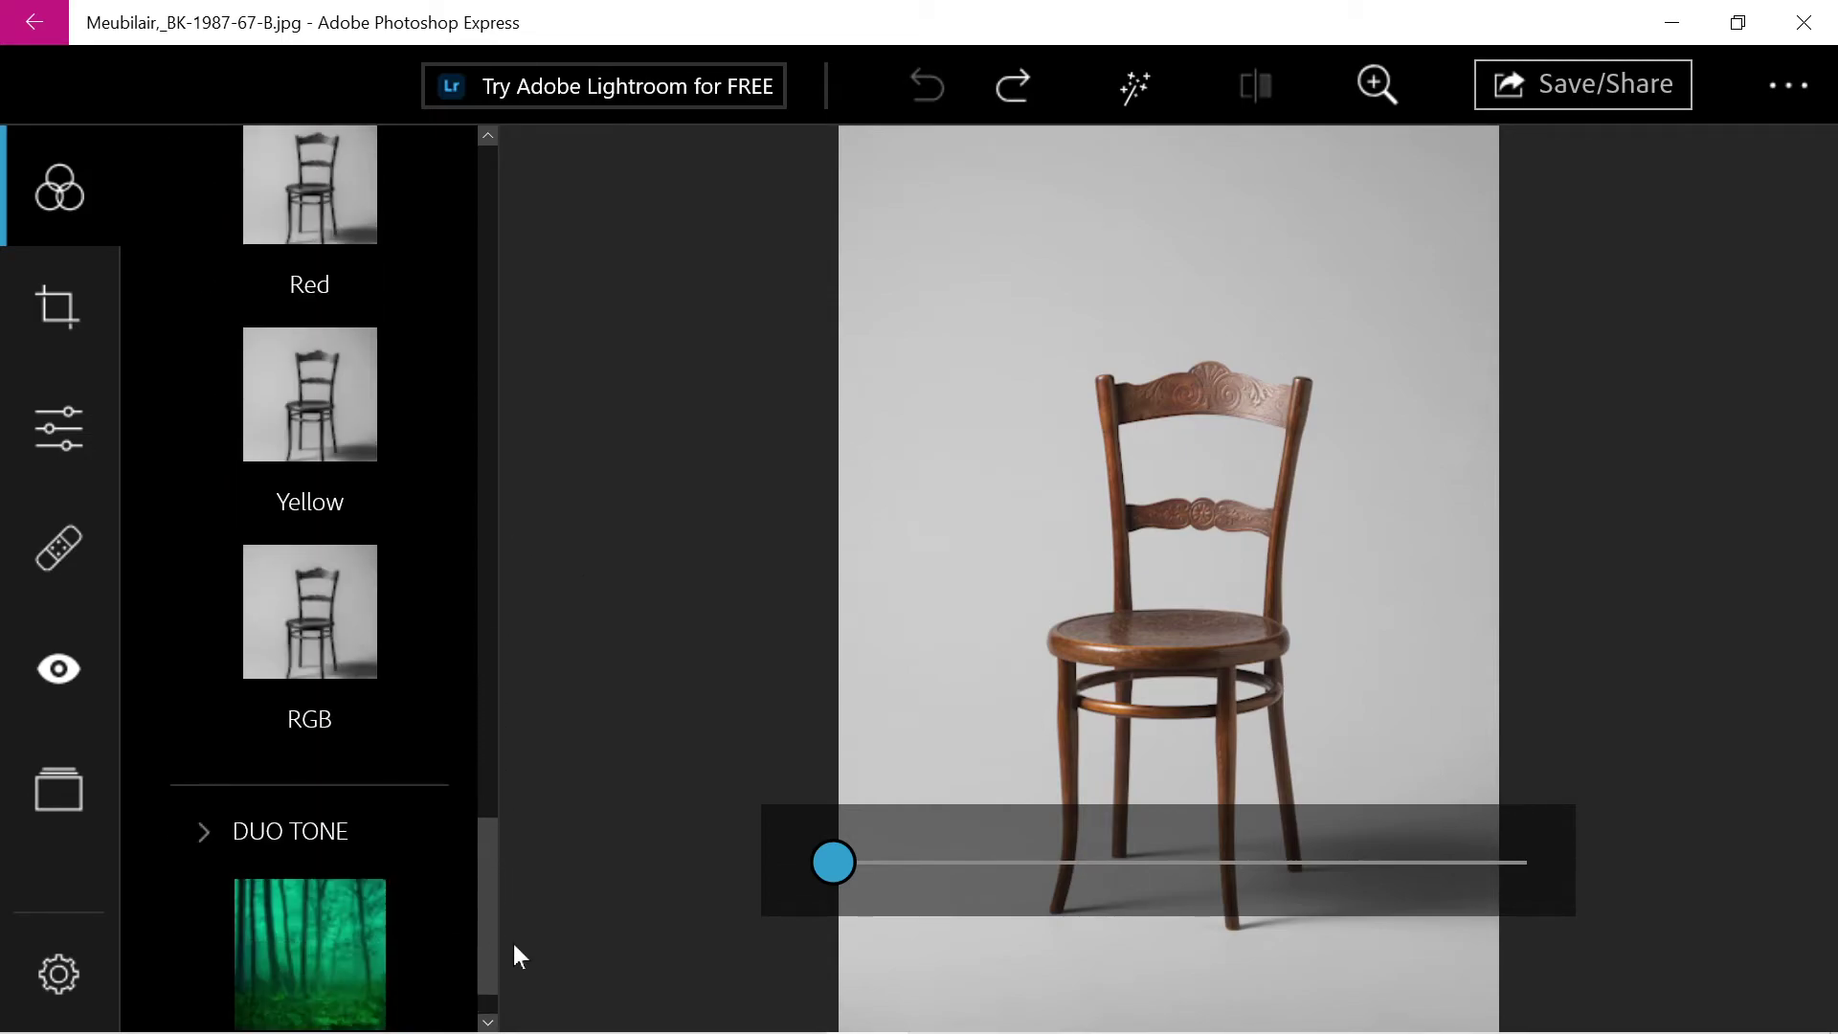
# - Bring up the border presets, expanding EDGES and then the Frames group
pyautogui.click(56, 785)
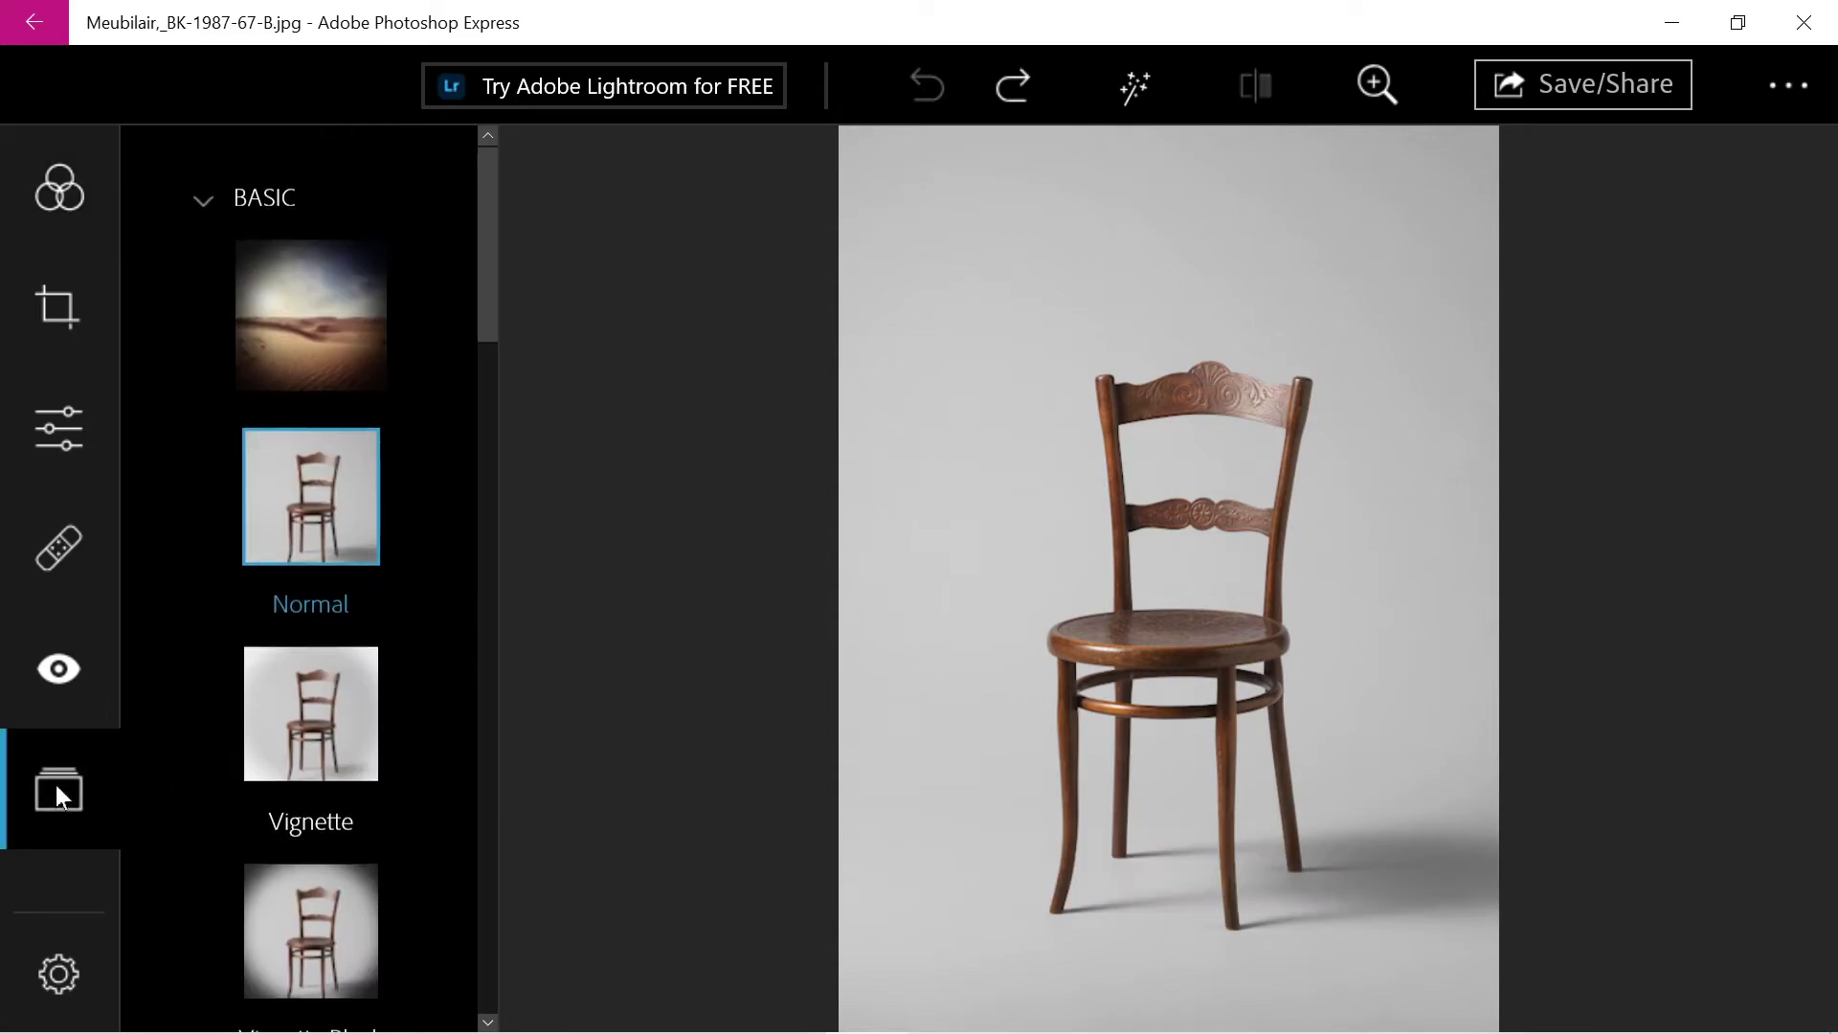
pyautogui.moveTo(484, 316); pyautogui.dragTo(471, 909)
pyautogui.click(211, 621)
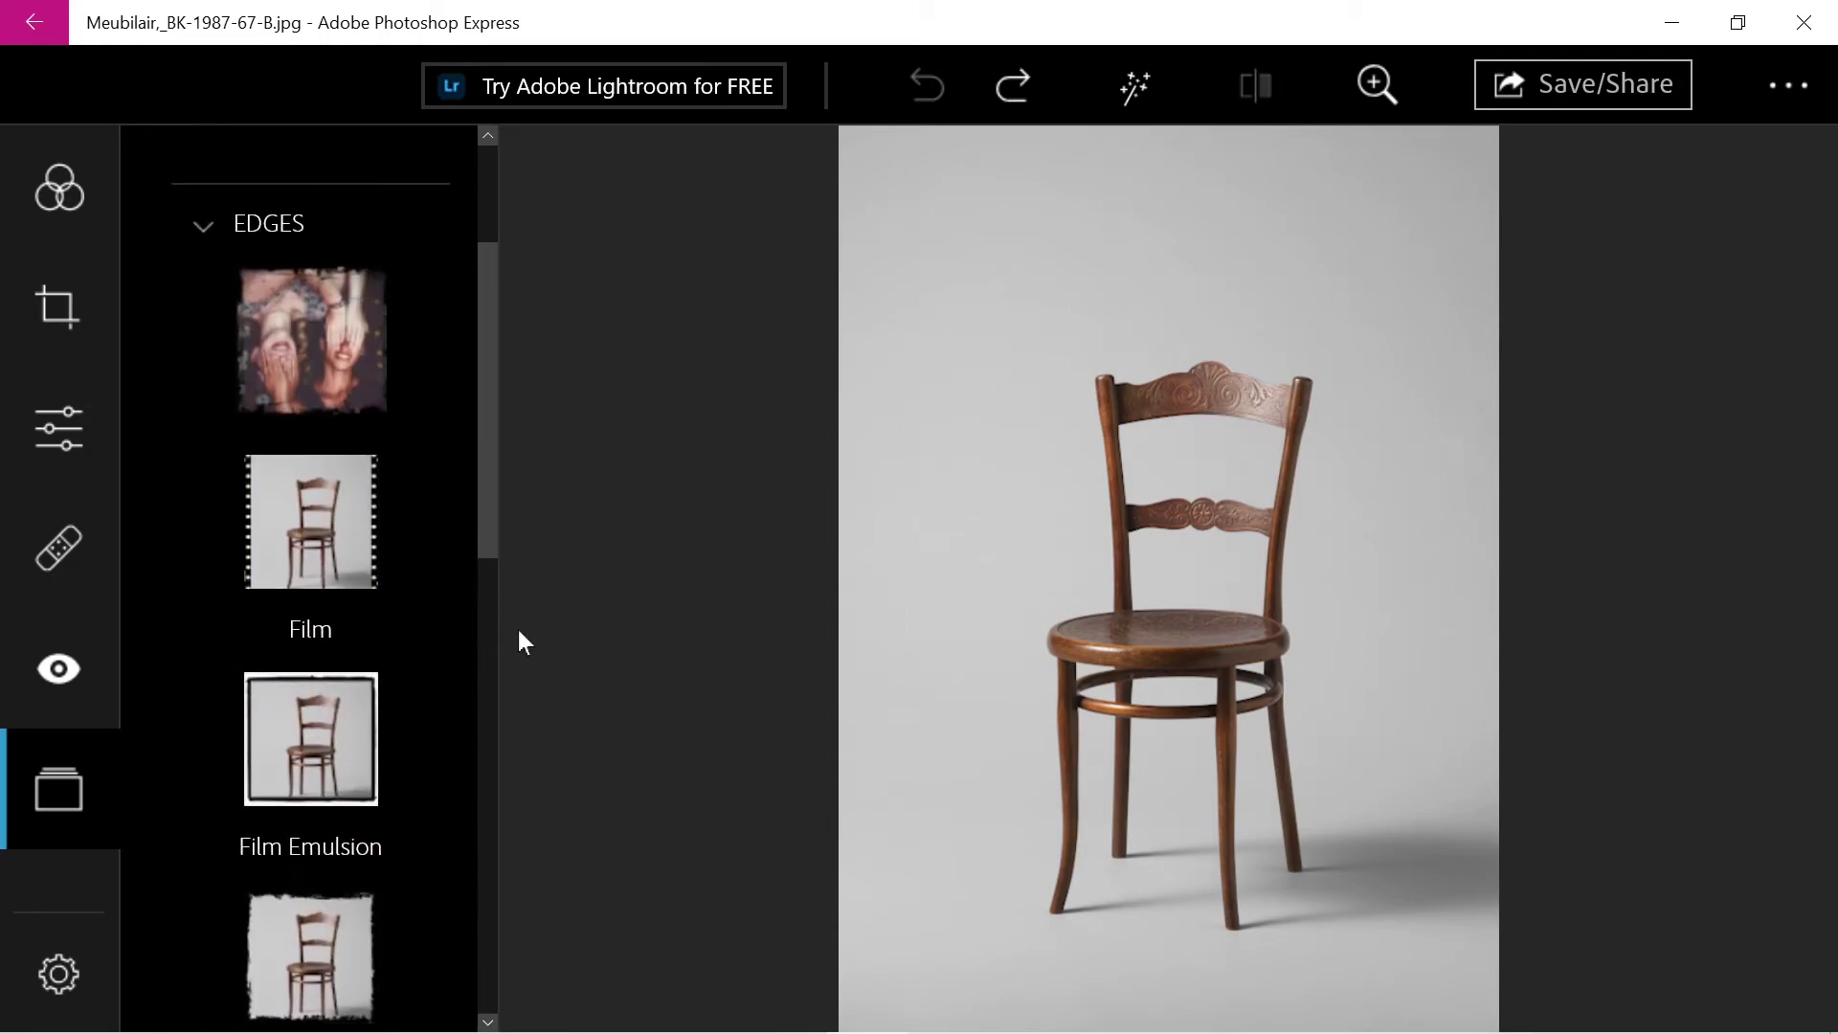
pyautogui.moveTo(499, 495)
pyautogui.mouseDown()
pyautogui.moveTo(481, 561)
pyautogui.moveTo(494, 837)
pyautogui.moveTo(475, 581)
pyautogui.moveTo(510, 444)
pyautogui.moveTo(585, 1004)
pyautogui.mouseUp()
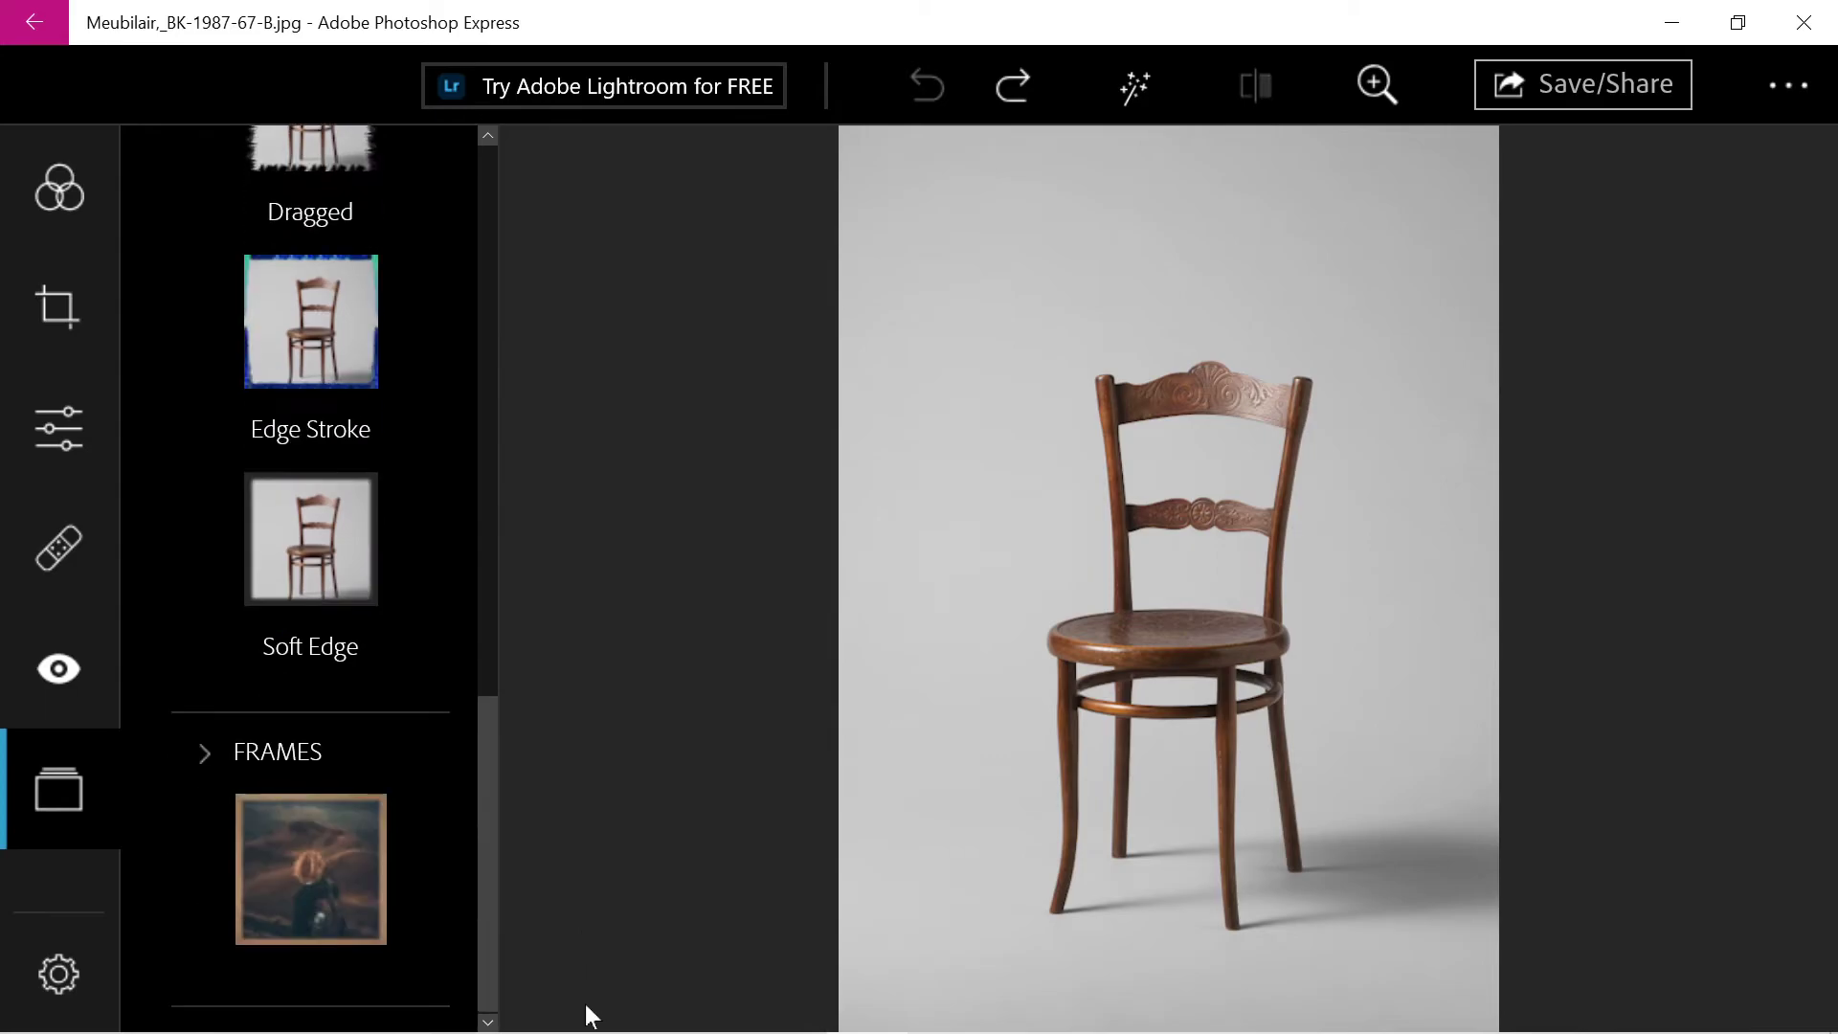
pyautogui.click(199, 756)
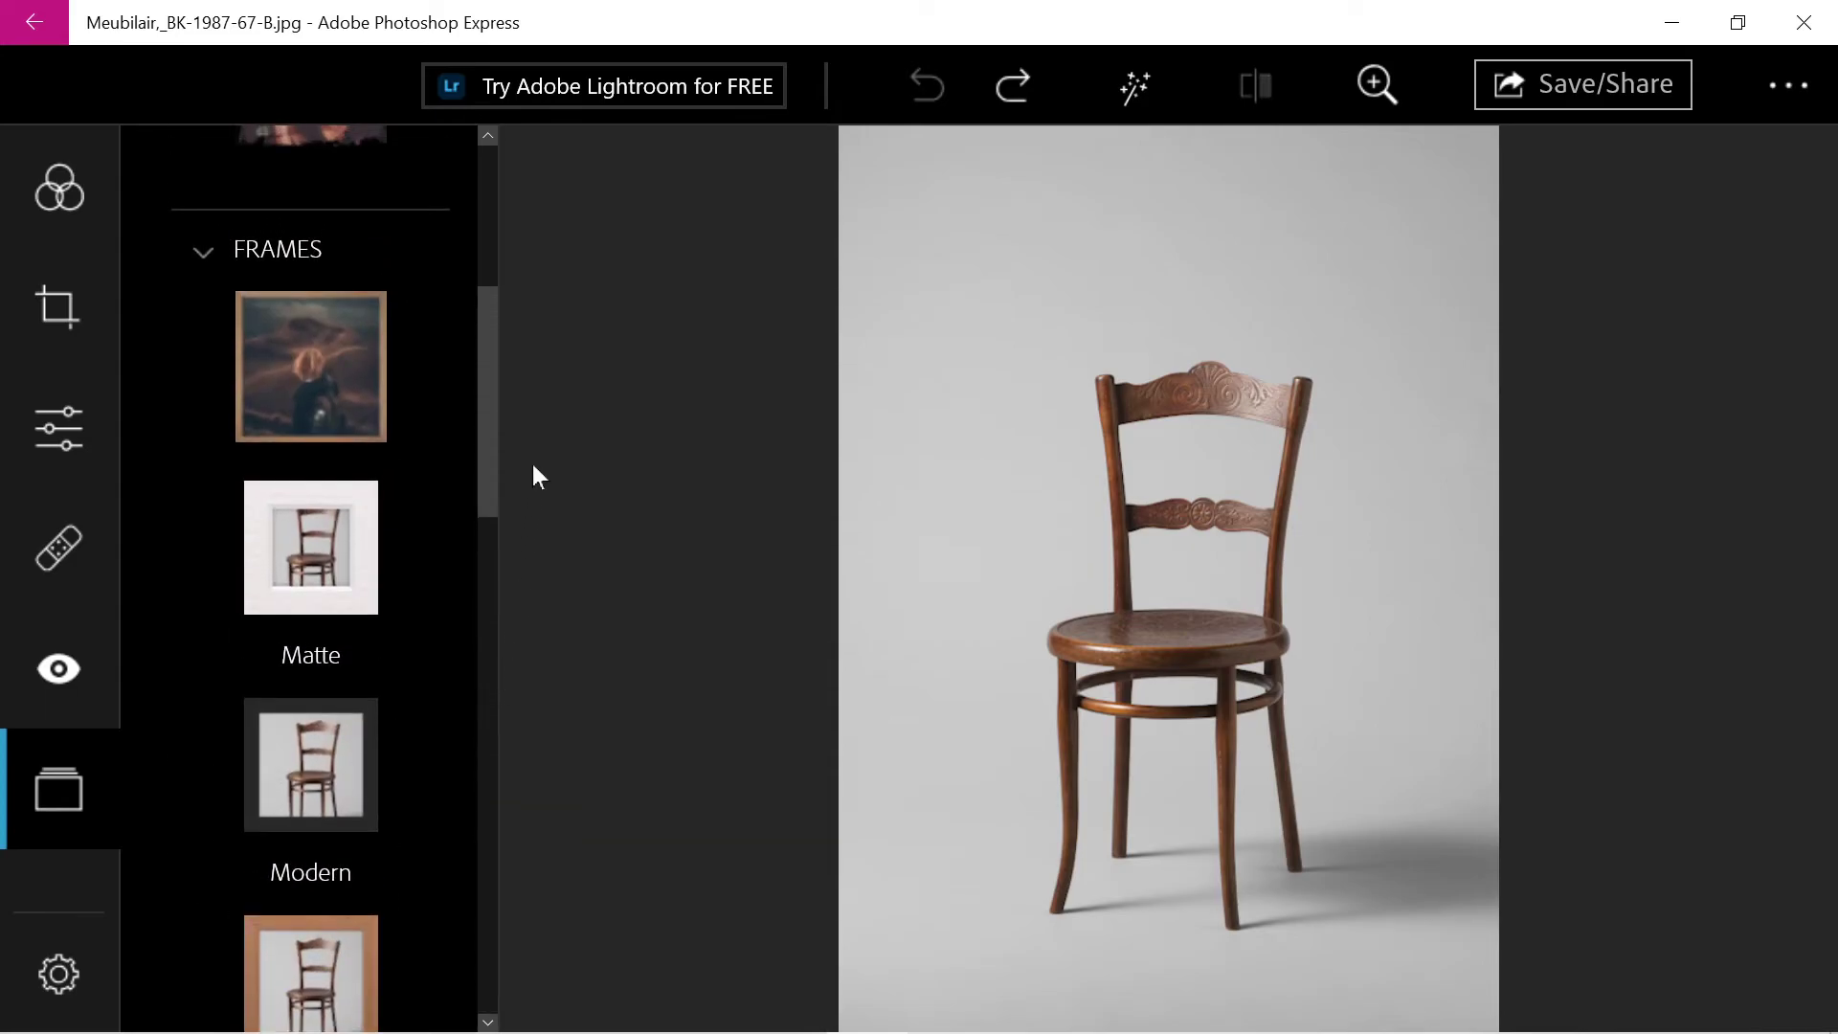
pyautogui.moveTo(496, 442); pyautogui.dragTo(498, 663)
# - Try Darkwood, Bleached Wood and Redwood frames, then settle on Bleached Matte
pyautogui.click(321, 304)
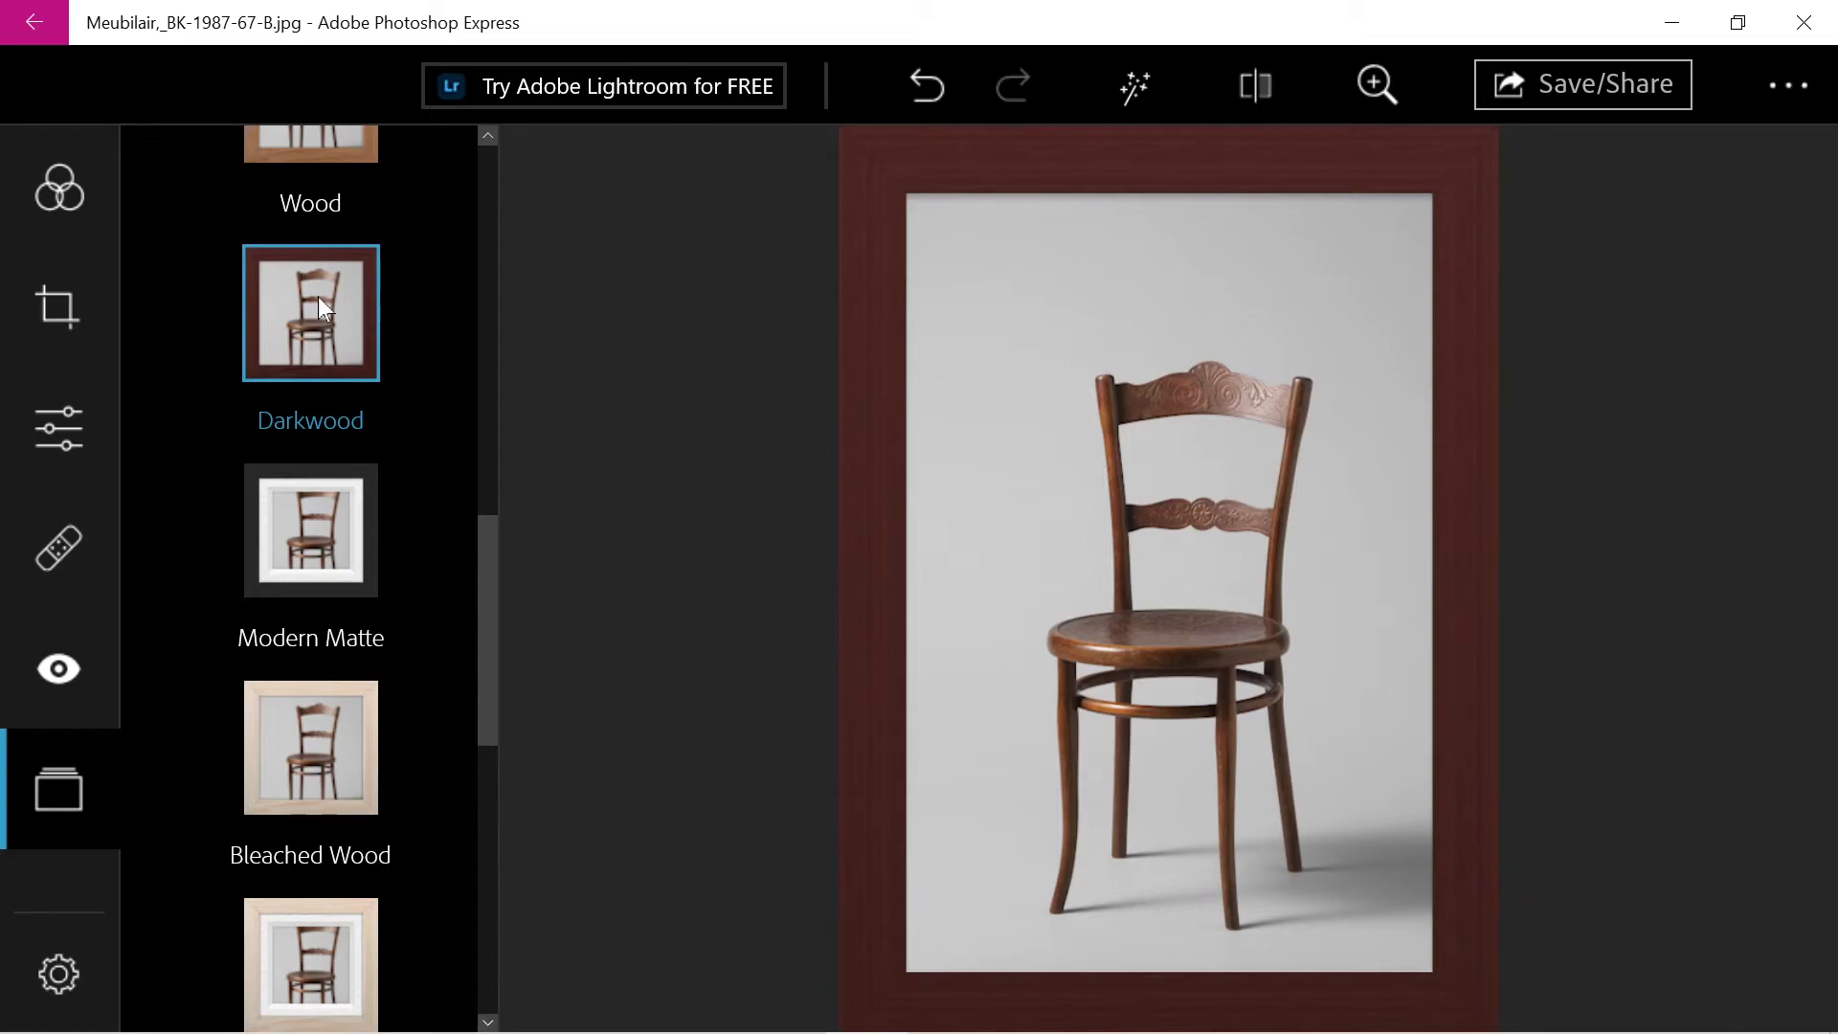
pyautogui.click(343, 741)
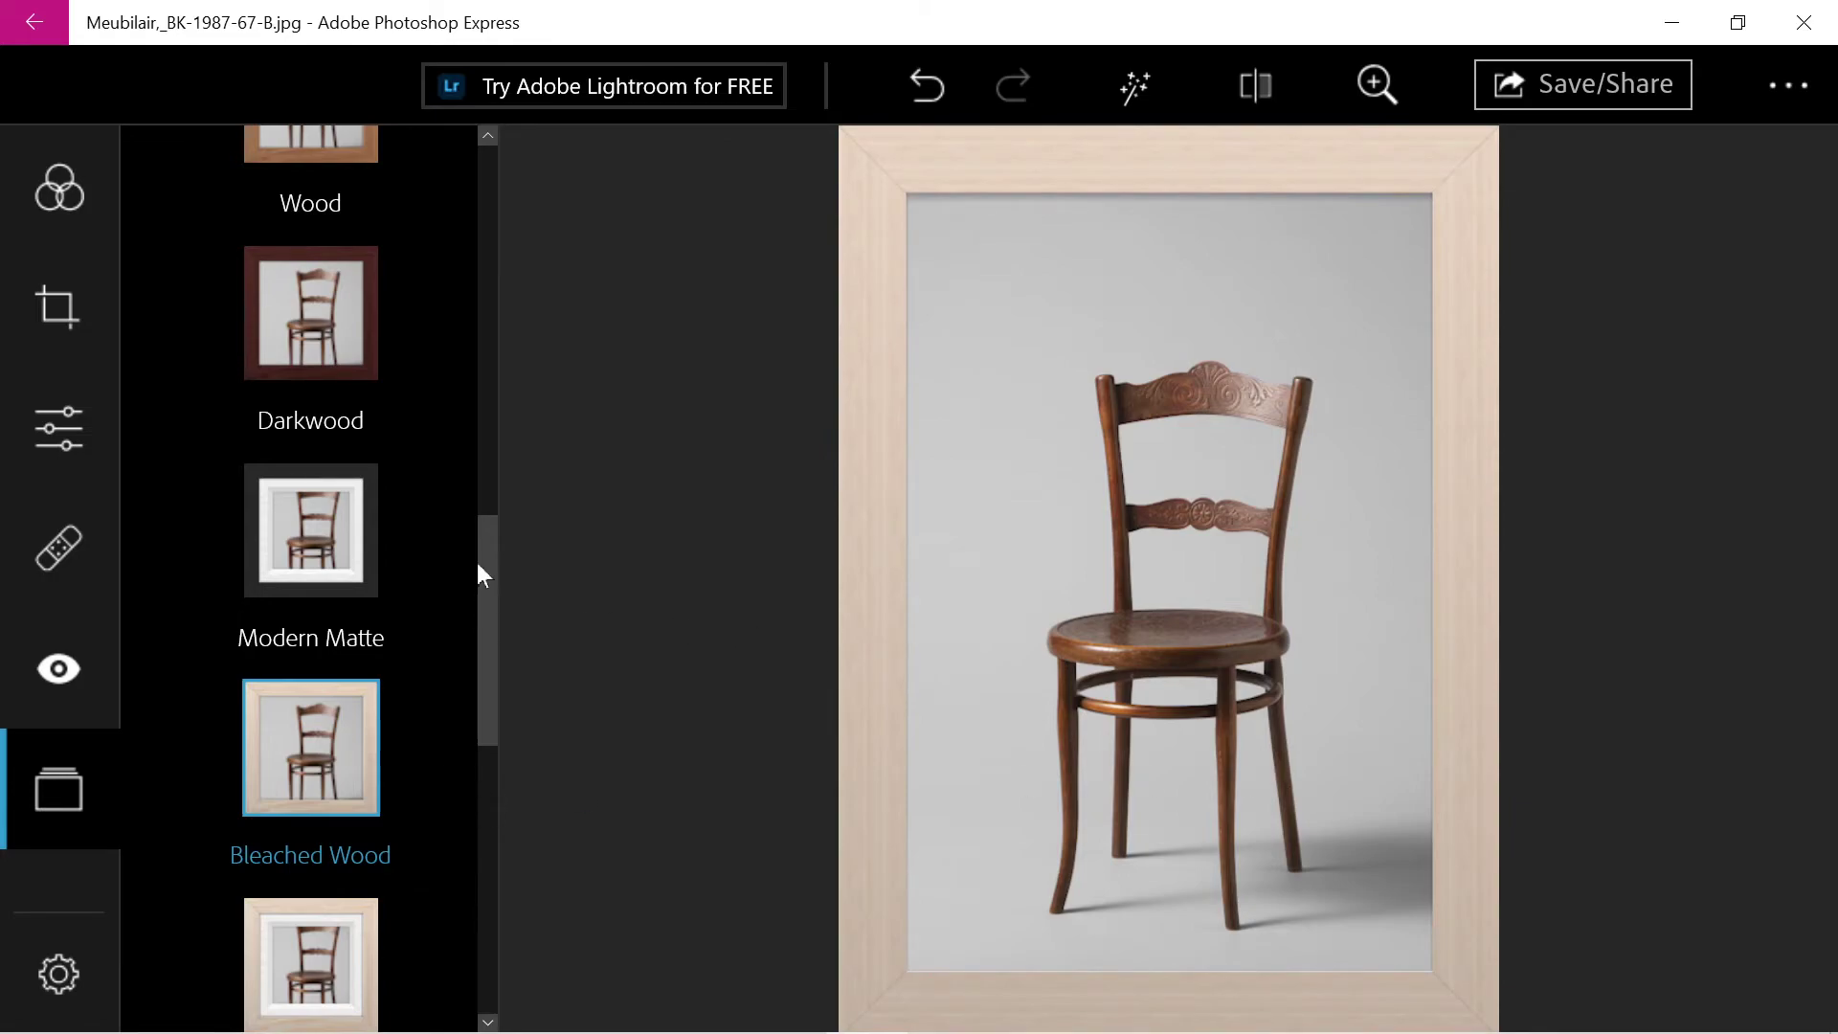
pyautogui.moveTo(481, 561); pyautogui.dragTo(503, 861)
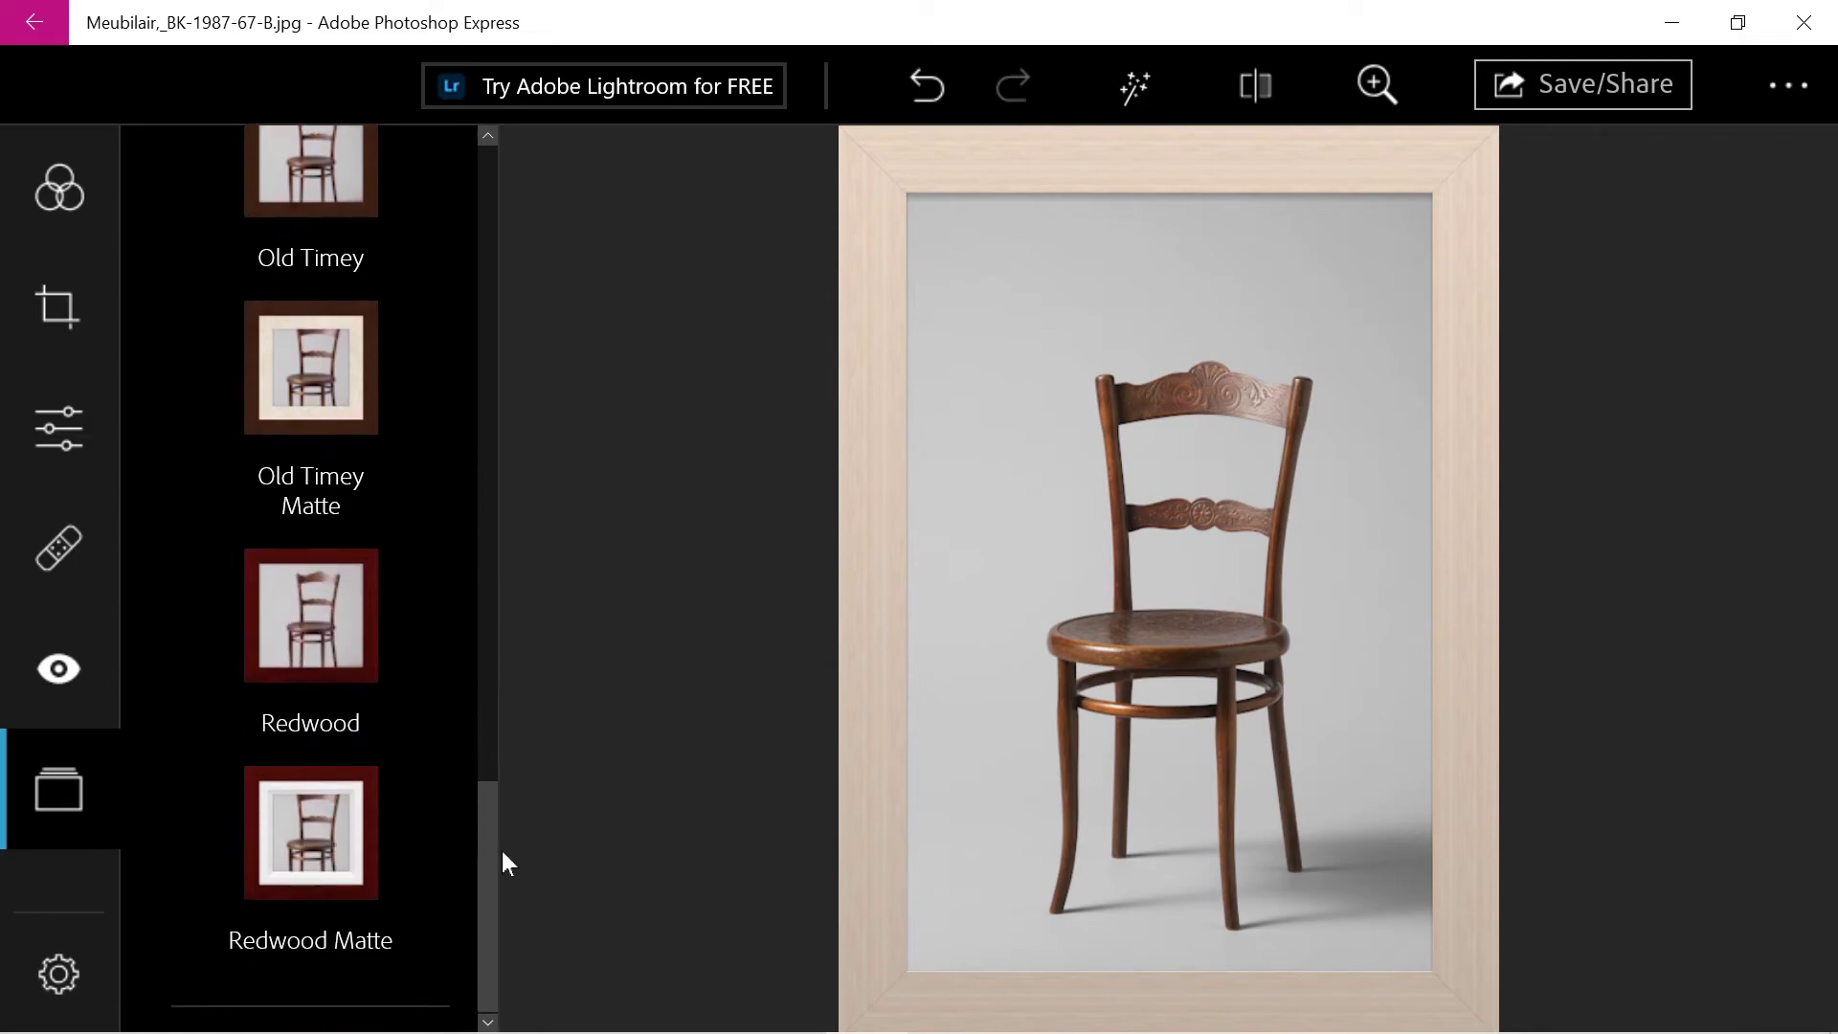
pyautogui.click(325, 653)
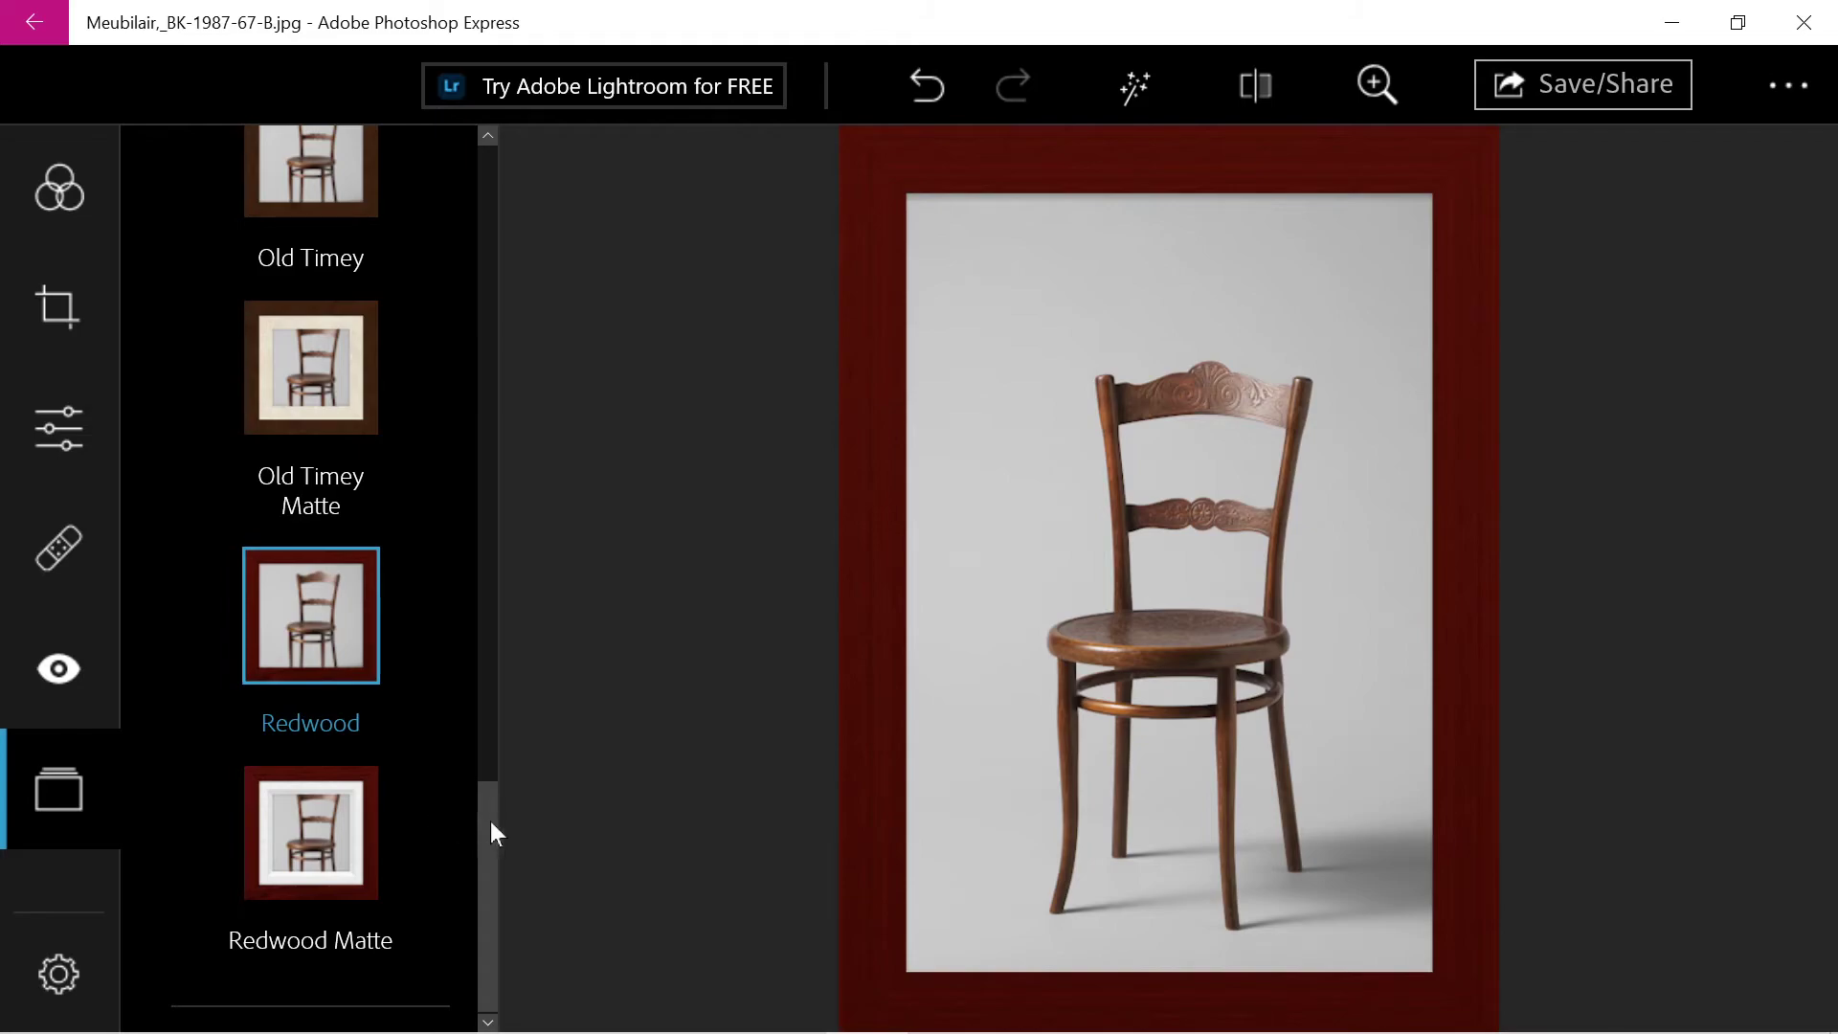
pyautogui.moveTo(490, 821); pyautogui.dragTo(478, 610)
pyautogui.click(324, 656)
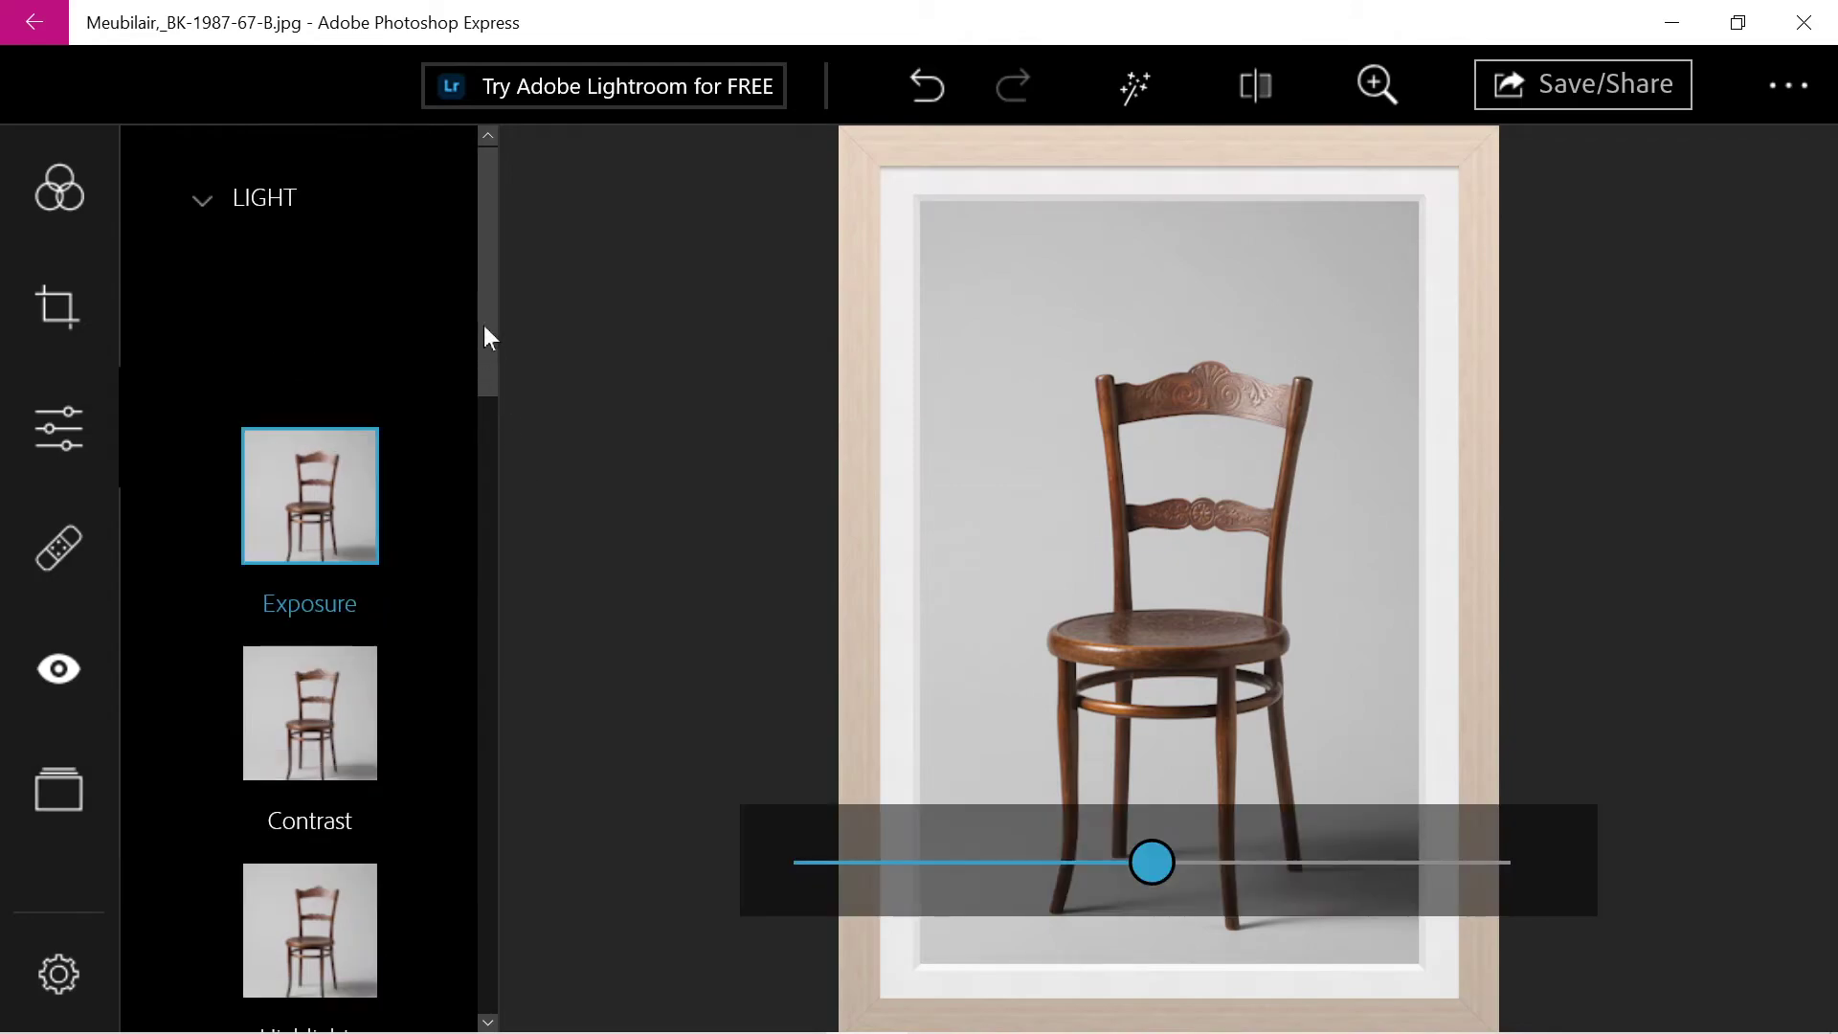
# - Push the Whites adjustment far right to brighten the background
pyautogui.moveTo(484, 325); pyautogui.dragTo(475, 390)
pyautogui.scroll(-3, 410, 579)
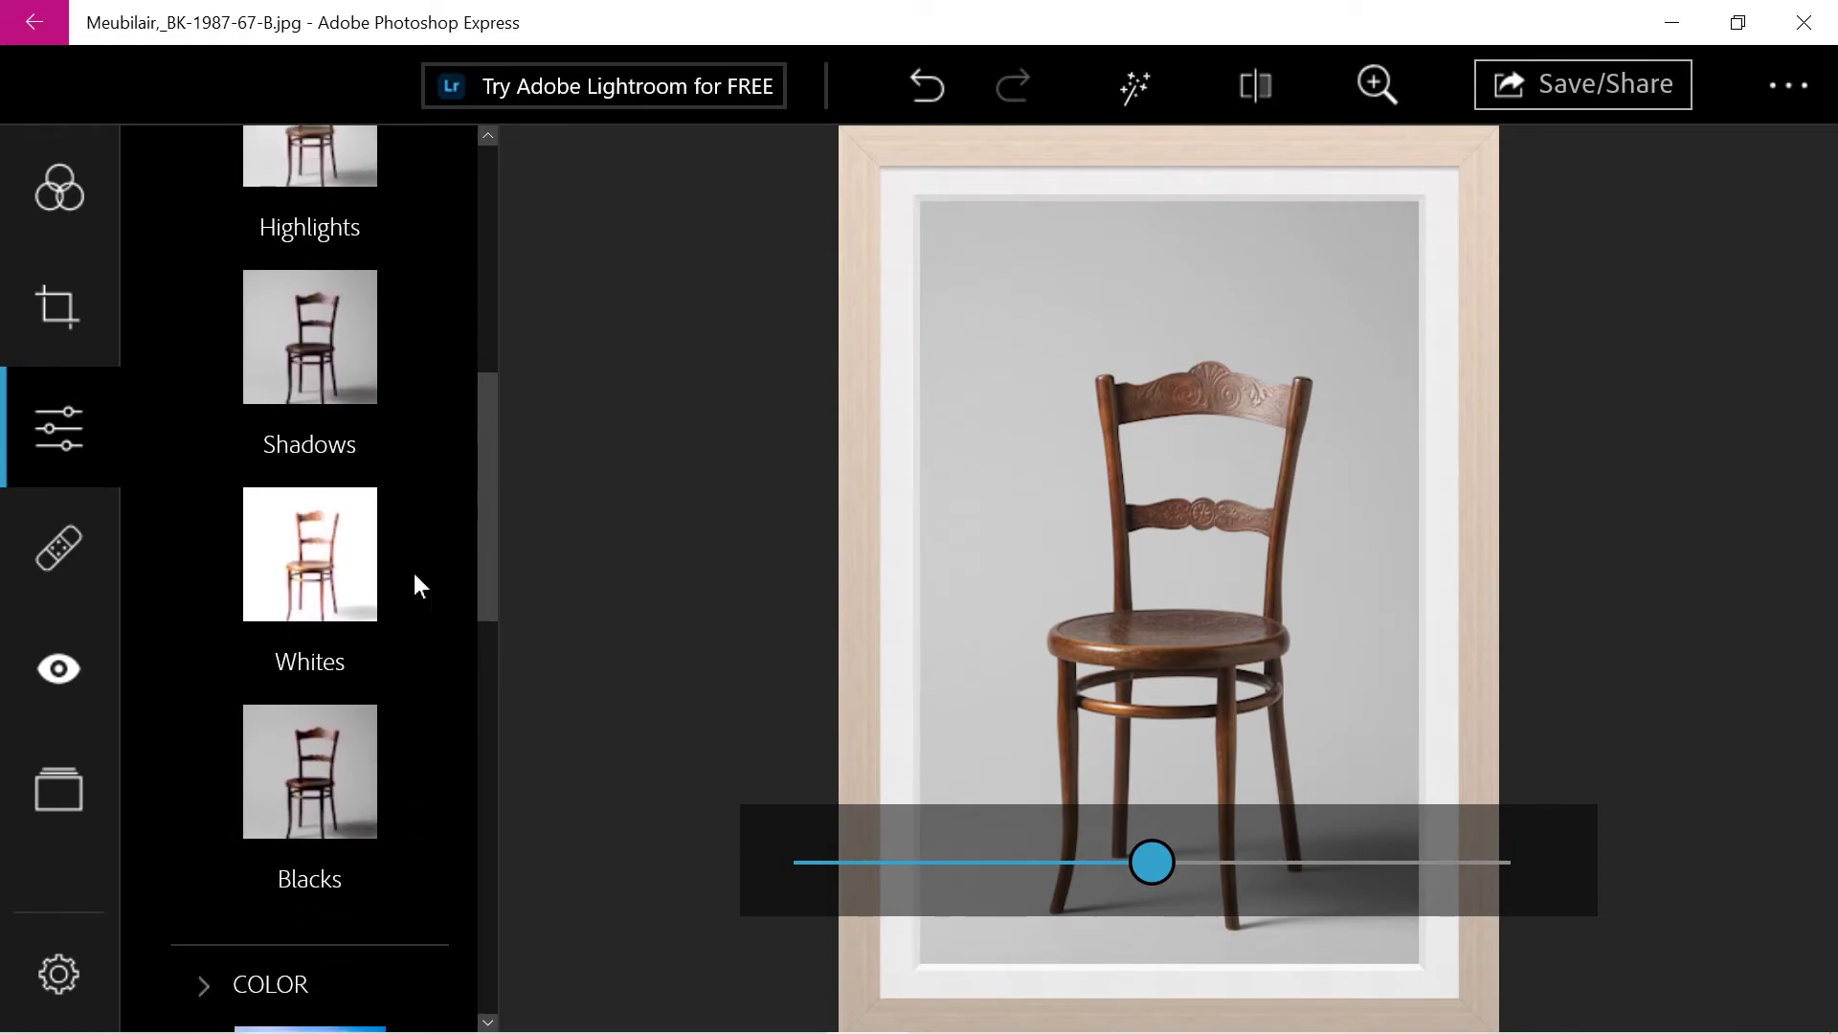
pyautogui.click(341, 524)
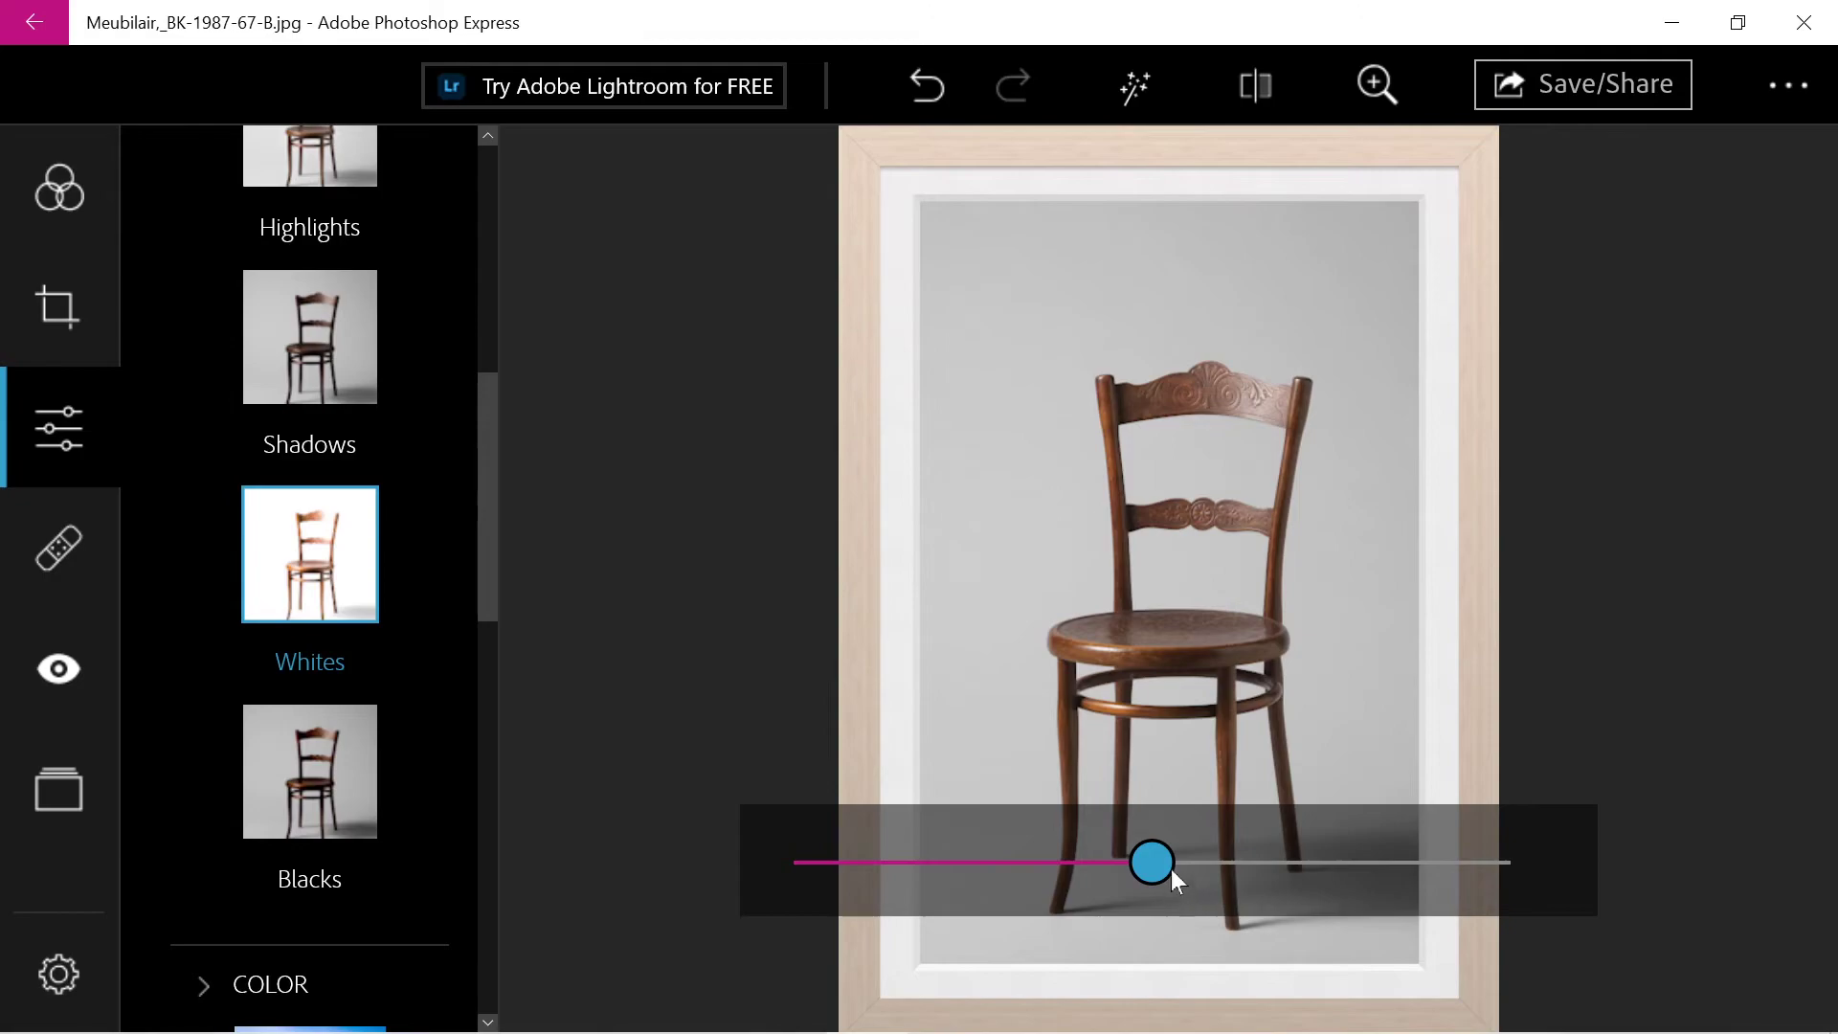
pyautogui.moveTo(1170, 869); pyautogui.dragTo(1574, 895)
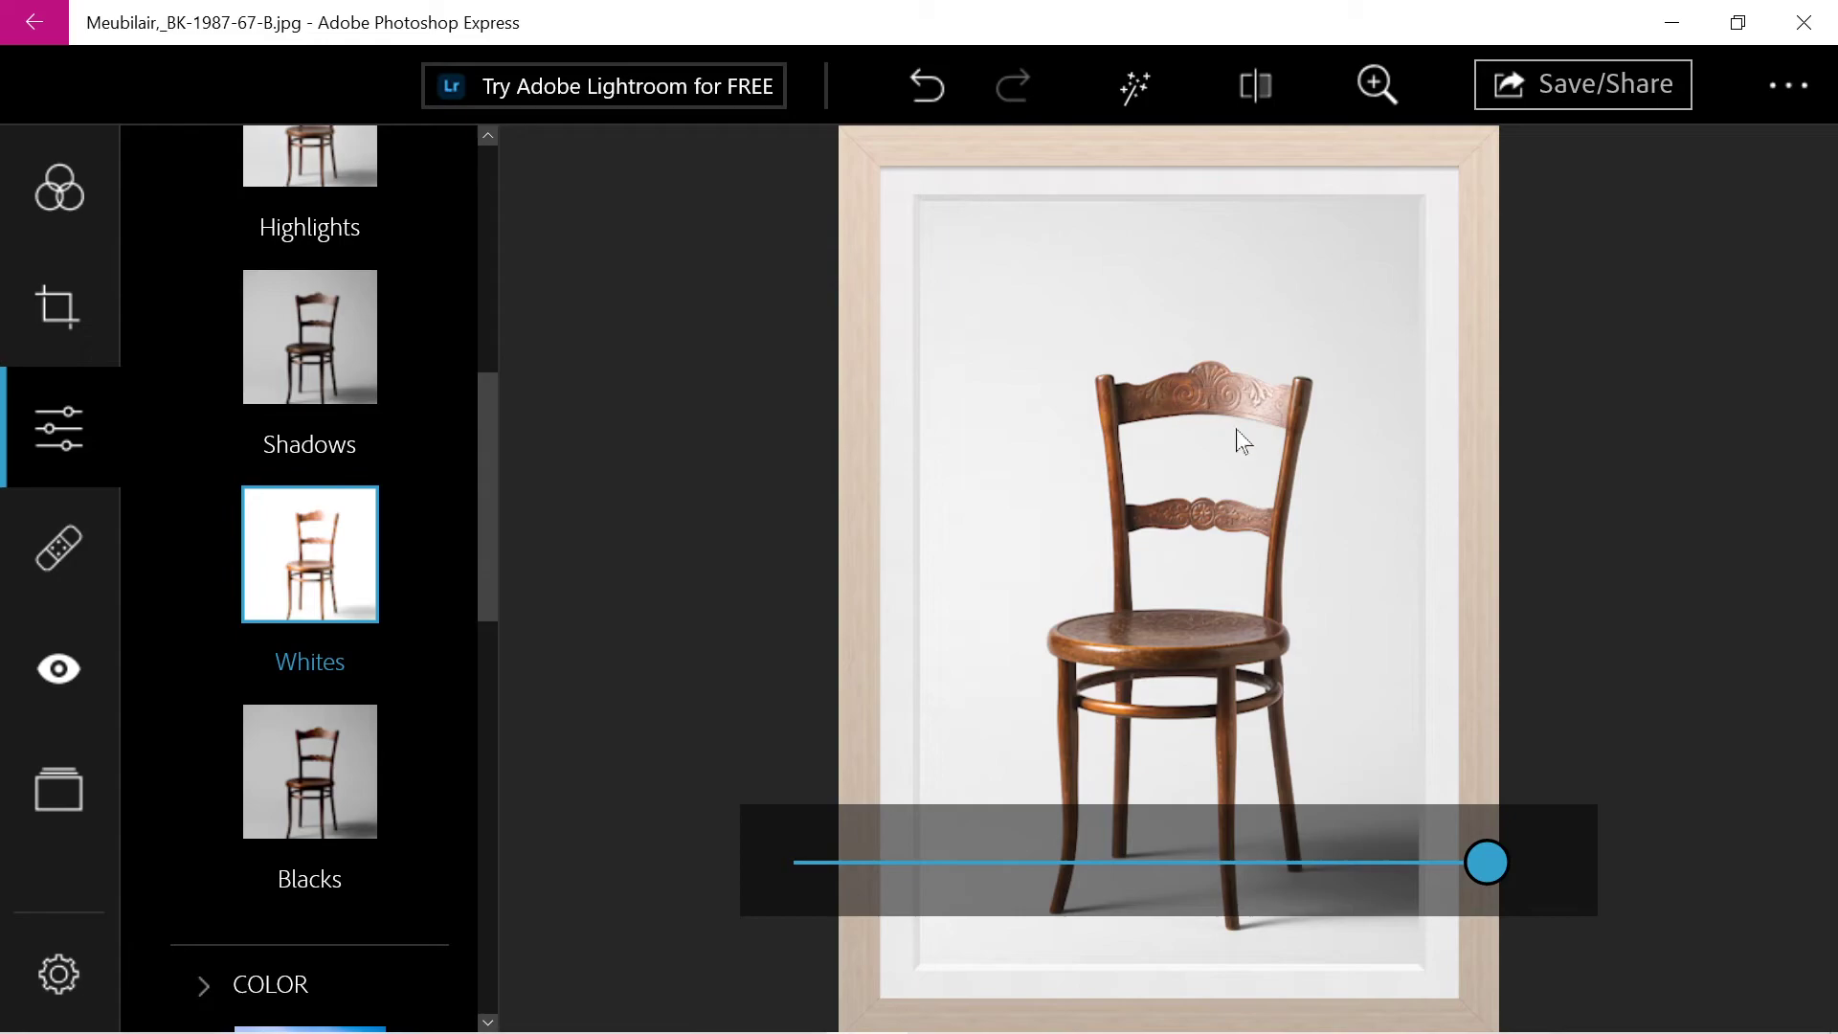
pyautogui.moveTo(1280, 864); pyautogui.dragTo(1132, 865)
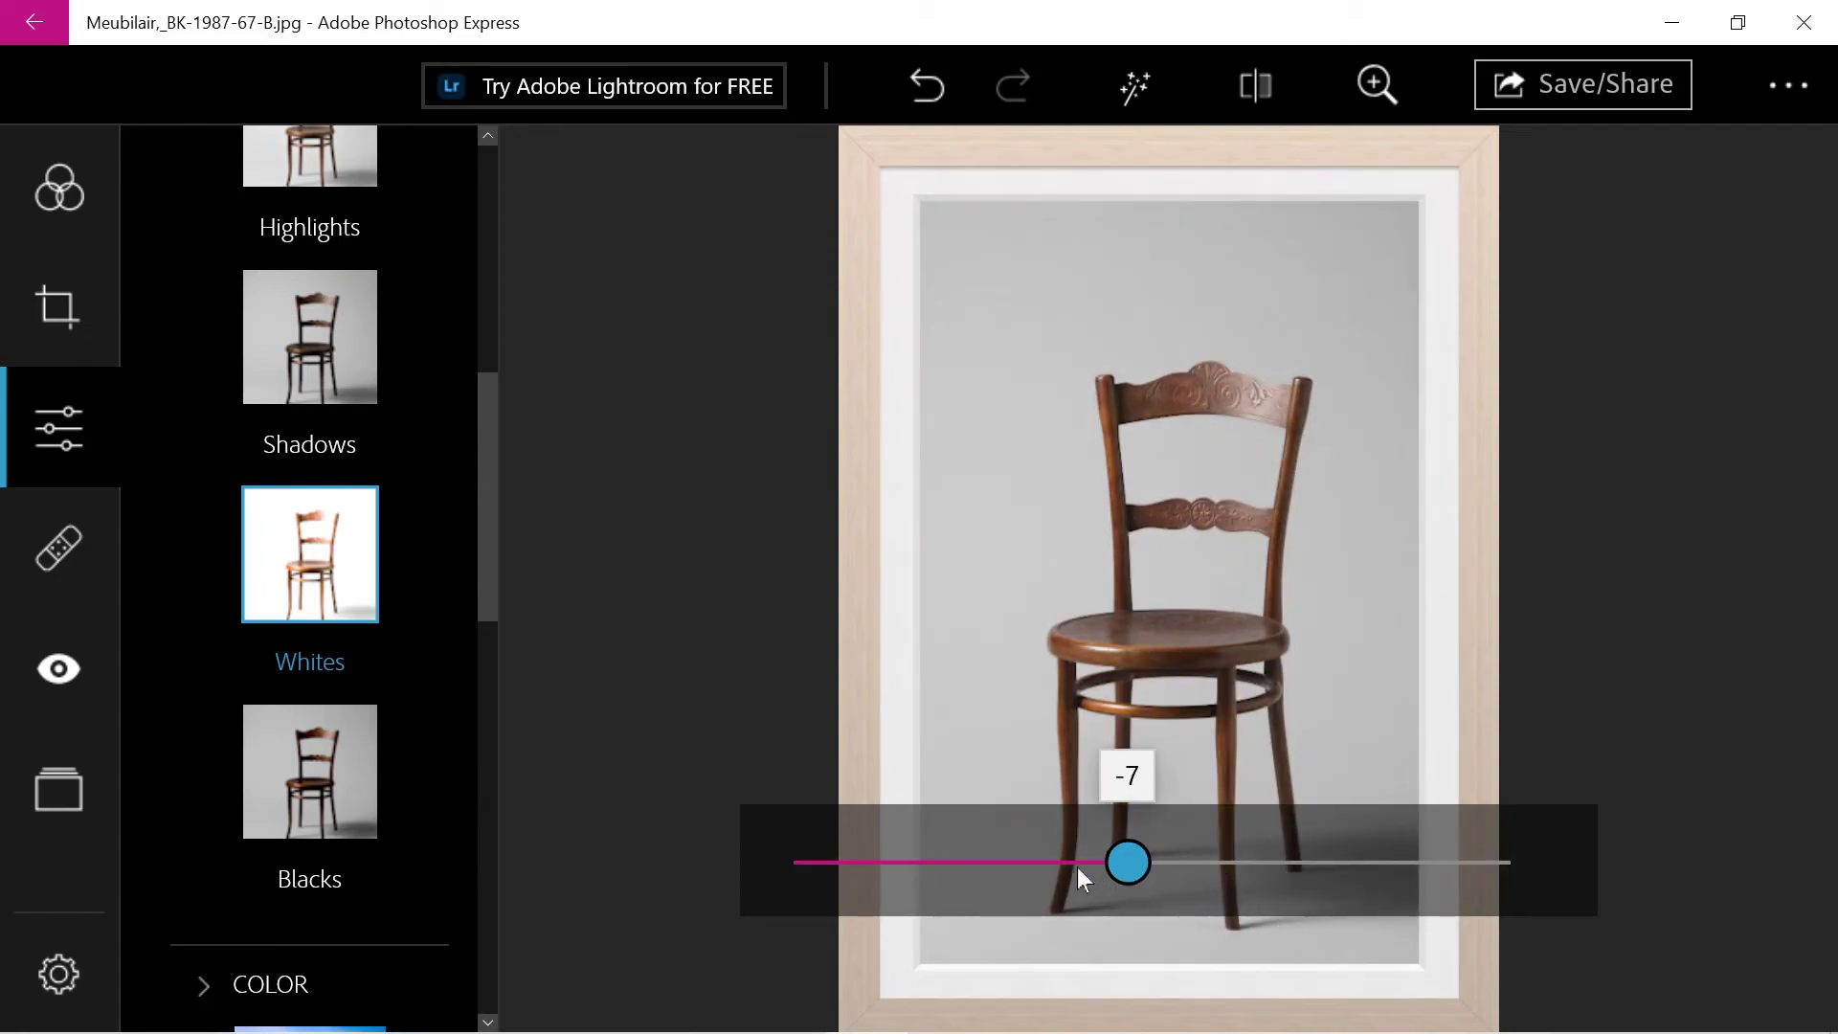
pyautogui.moveTo(1076, 867); pyautogui.dragTo(1533, 813)
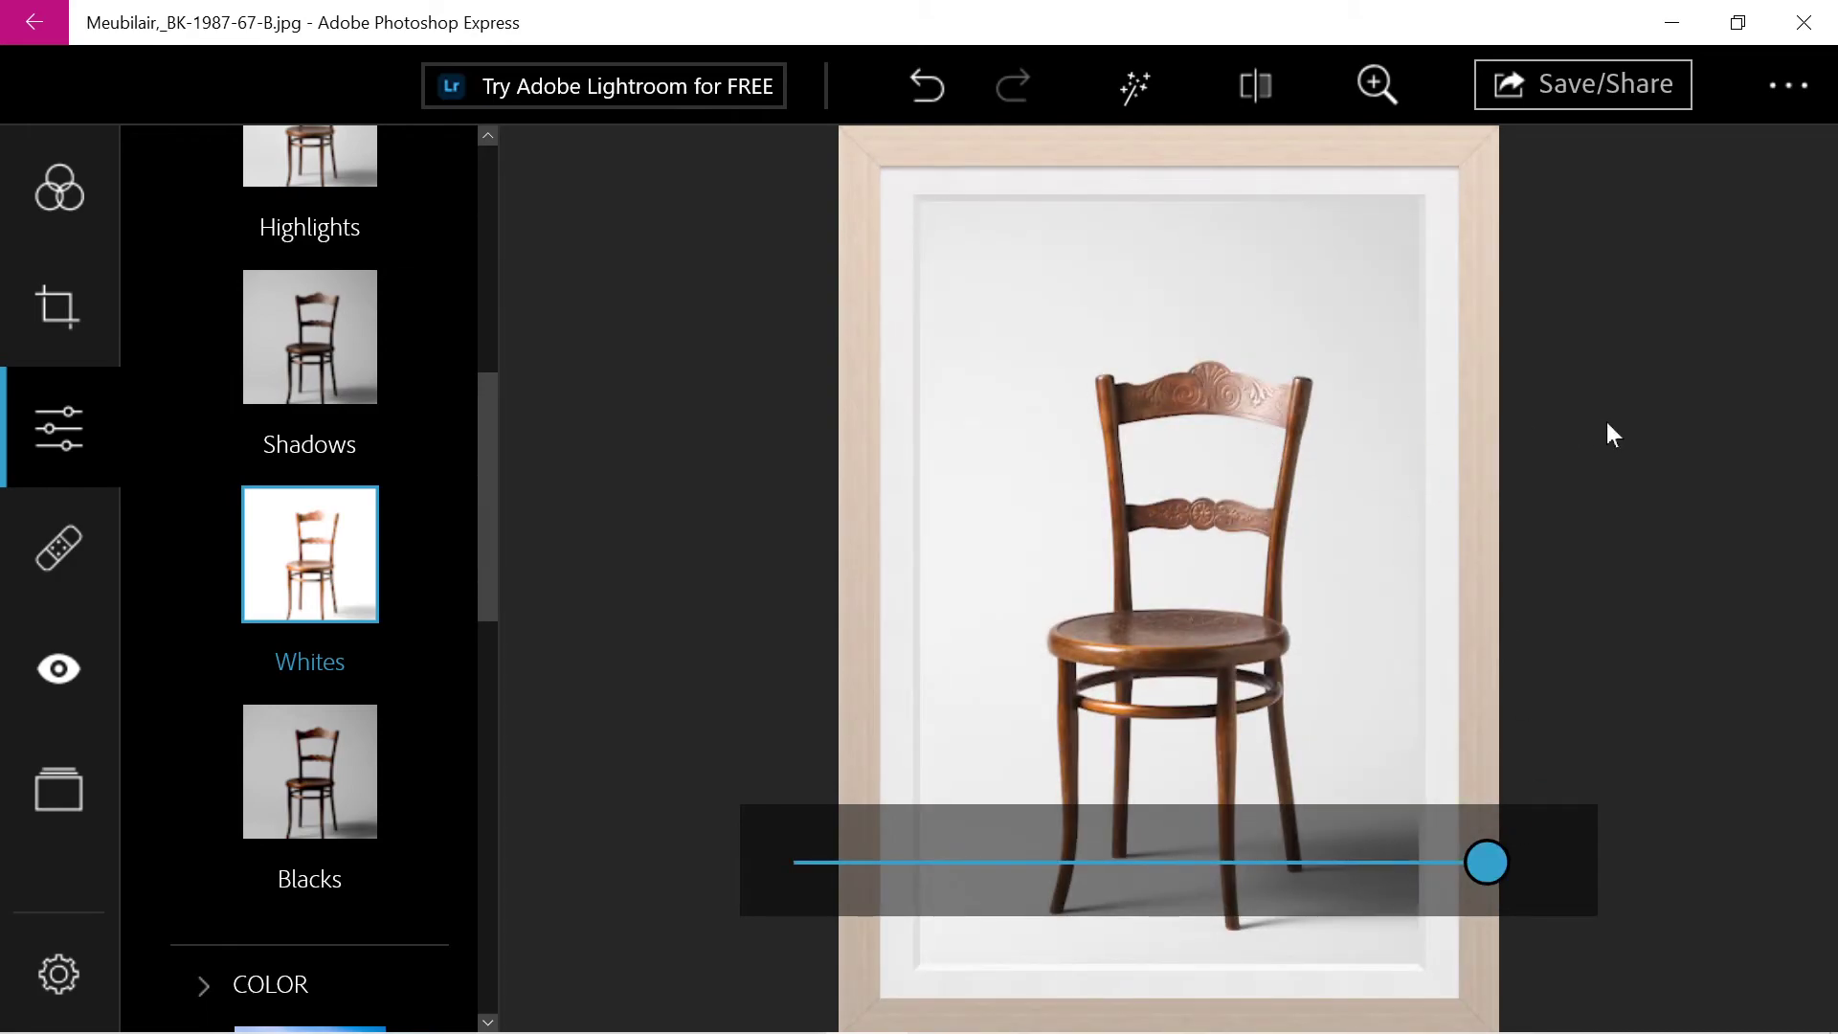
# - Lift the Shadows adjustment to 56
pyautogui.click(267, 347)
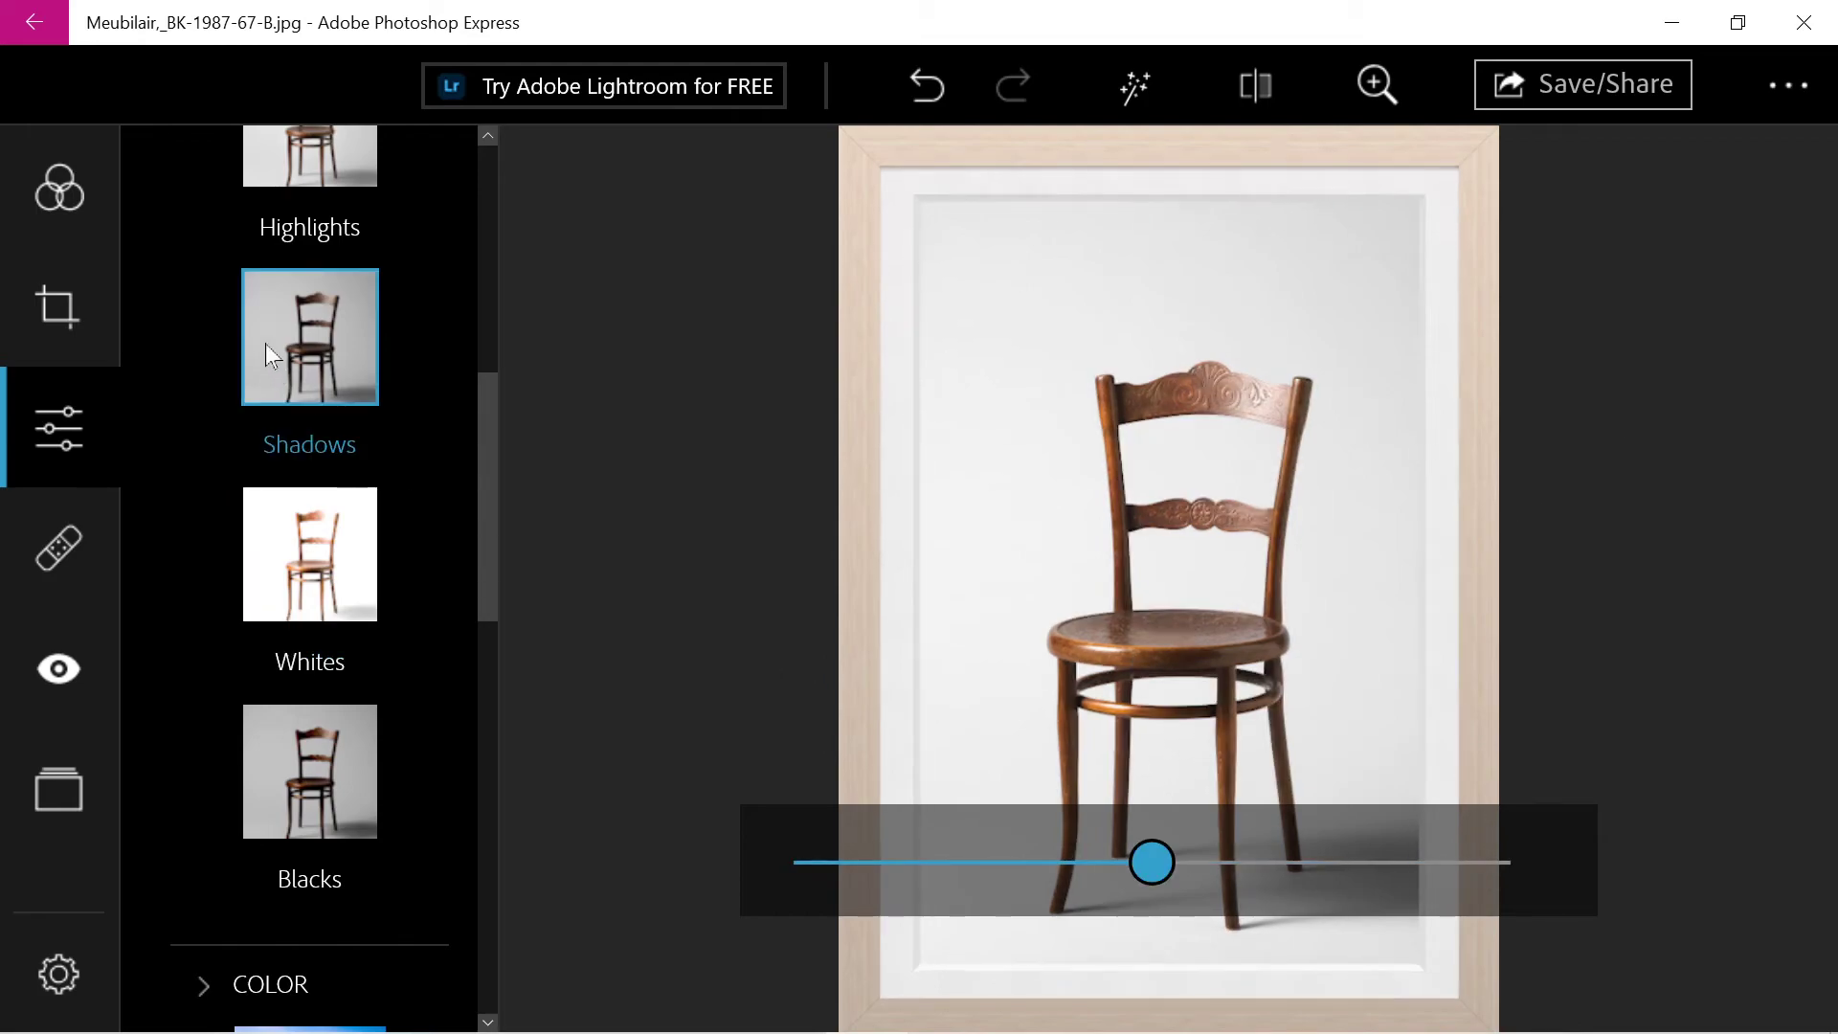
pyautogui.moveTo(890, 861); pyautogui.dragTo(1345, 853)
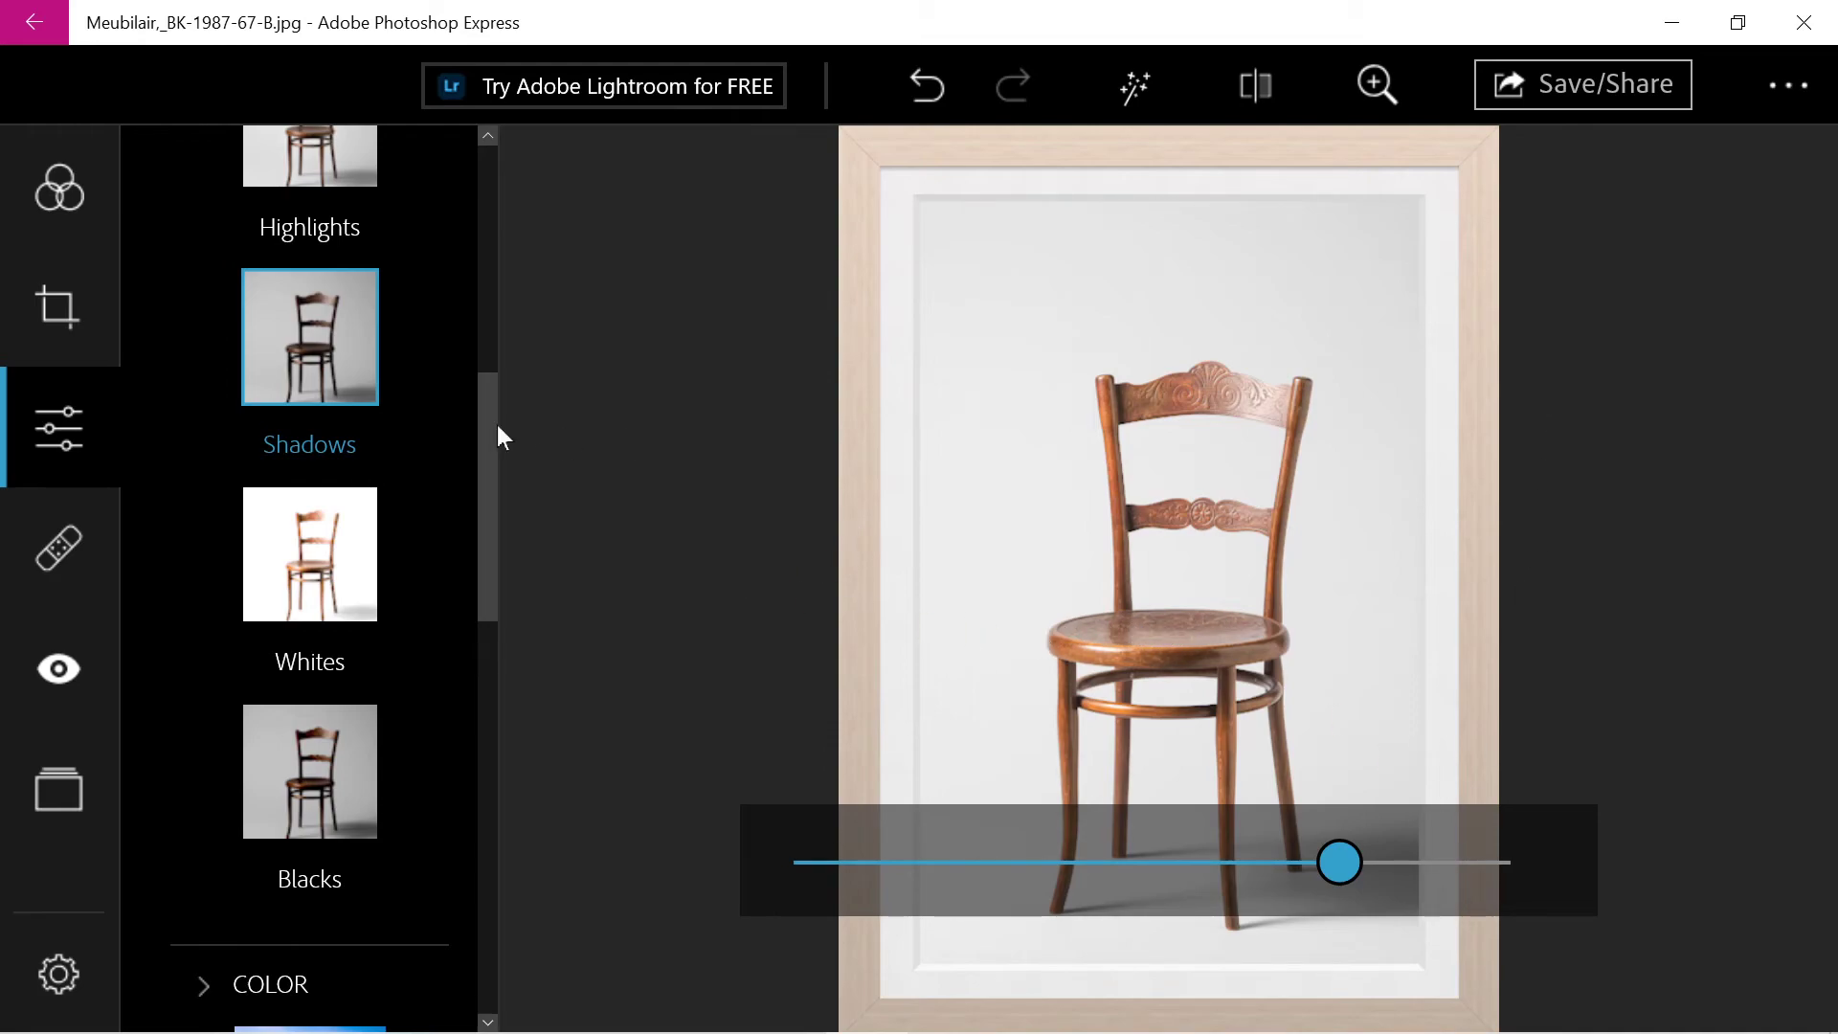
pyautogui.moveTo(479, 440); pyautogui.dragTo(488, 163)
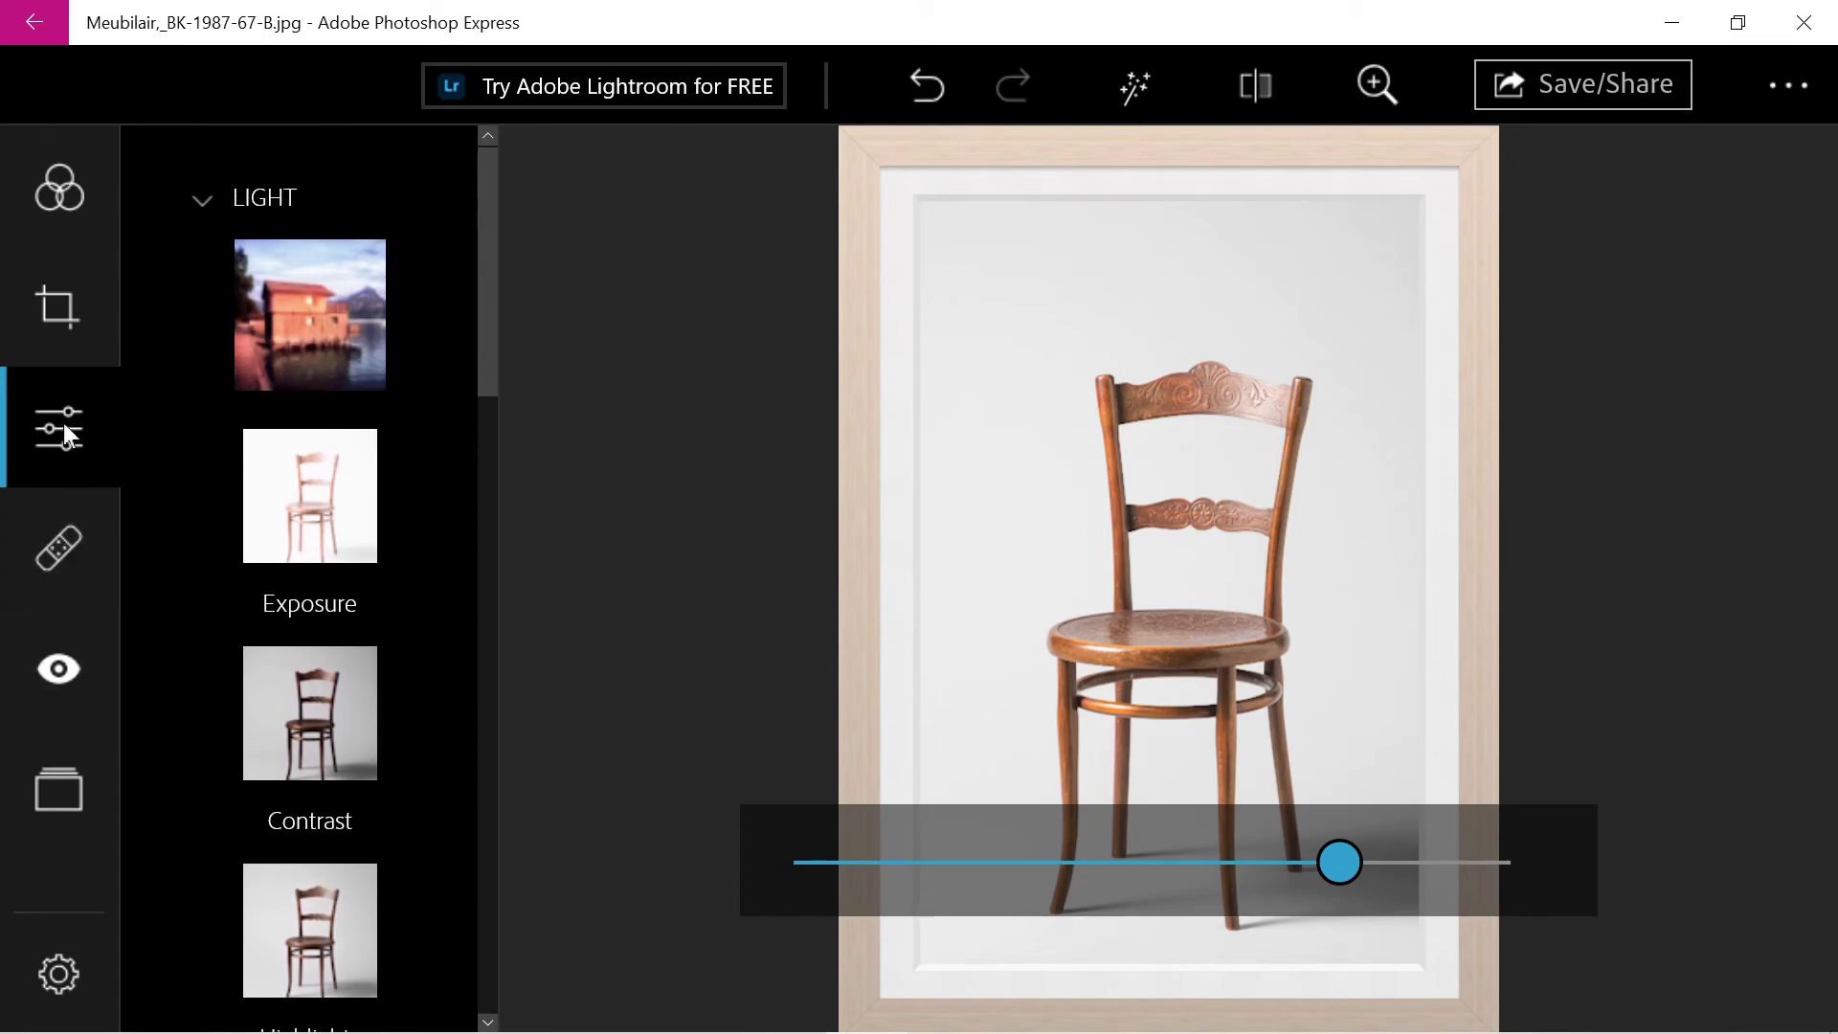
# - Go via the Crop tool back to the Looks filter presets
pyautogui.click(57, 297)
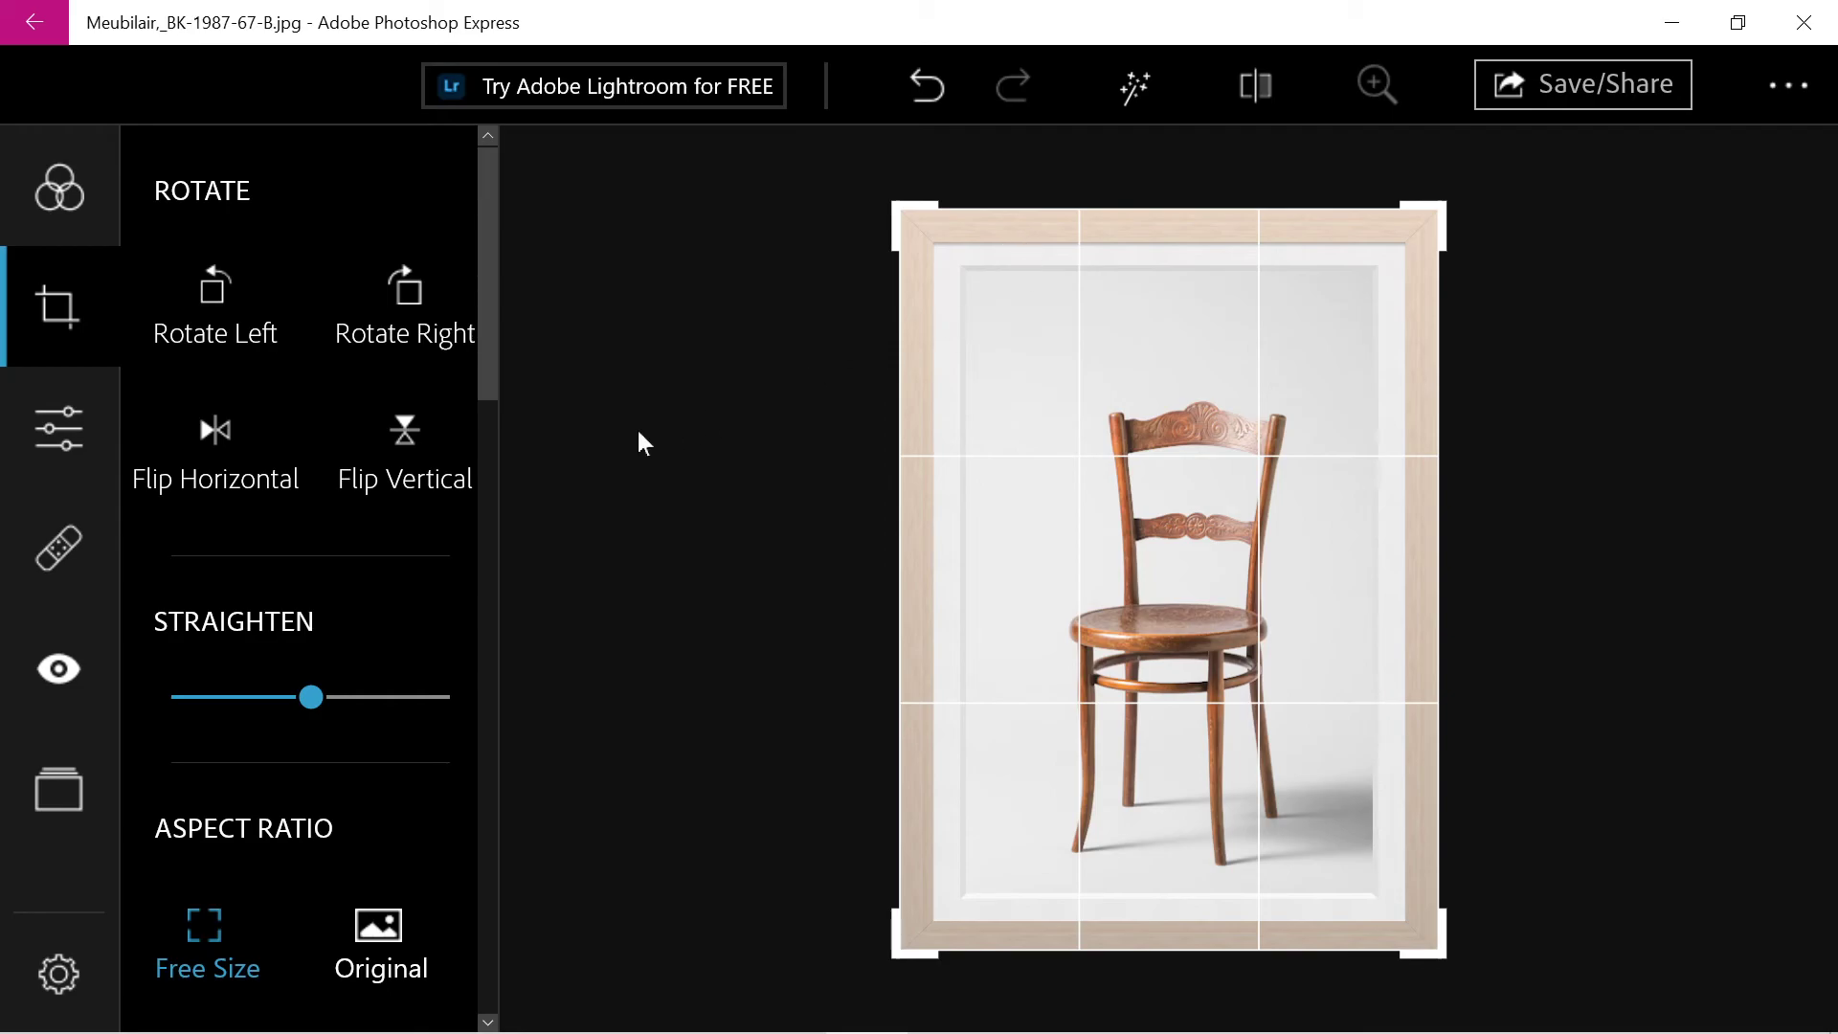
pyautogui.moveTo(487, 330); pyautogui.dragTo(482, 239)
pyautogui.click(80, 195)
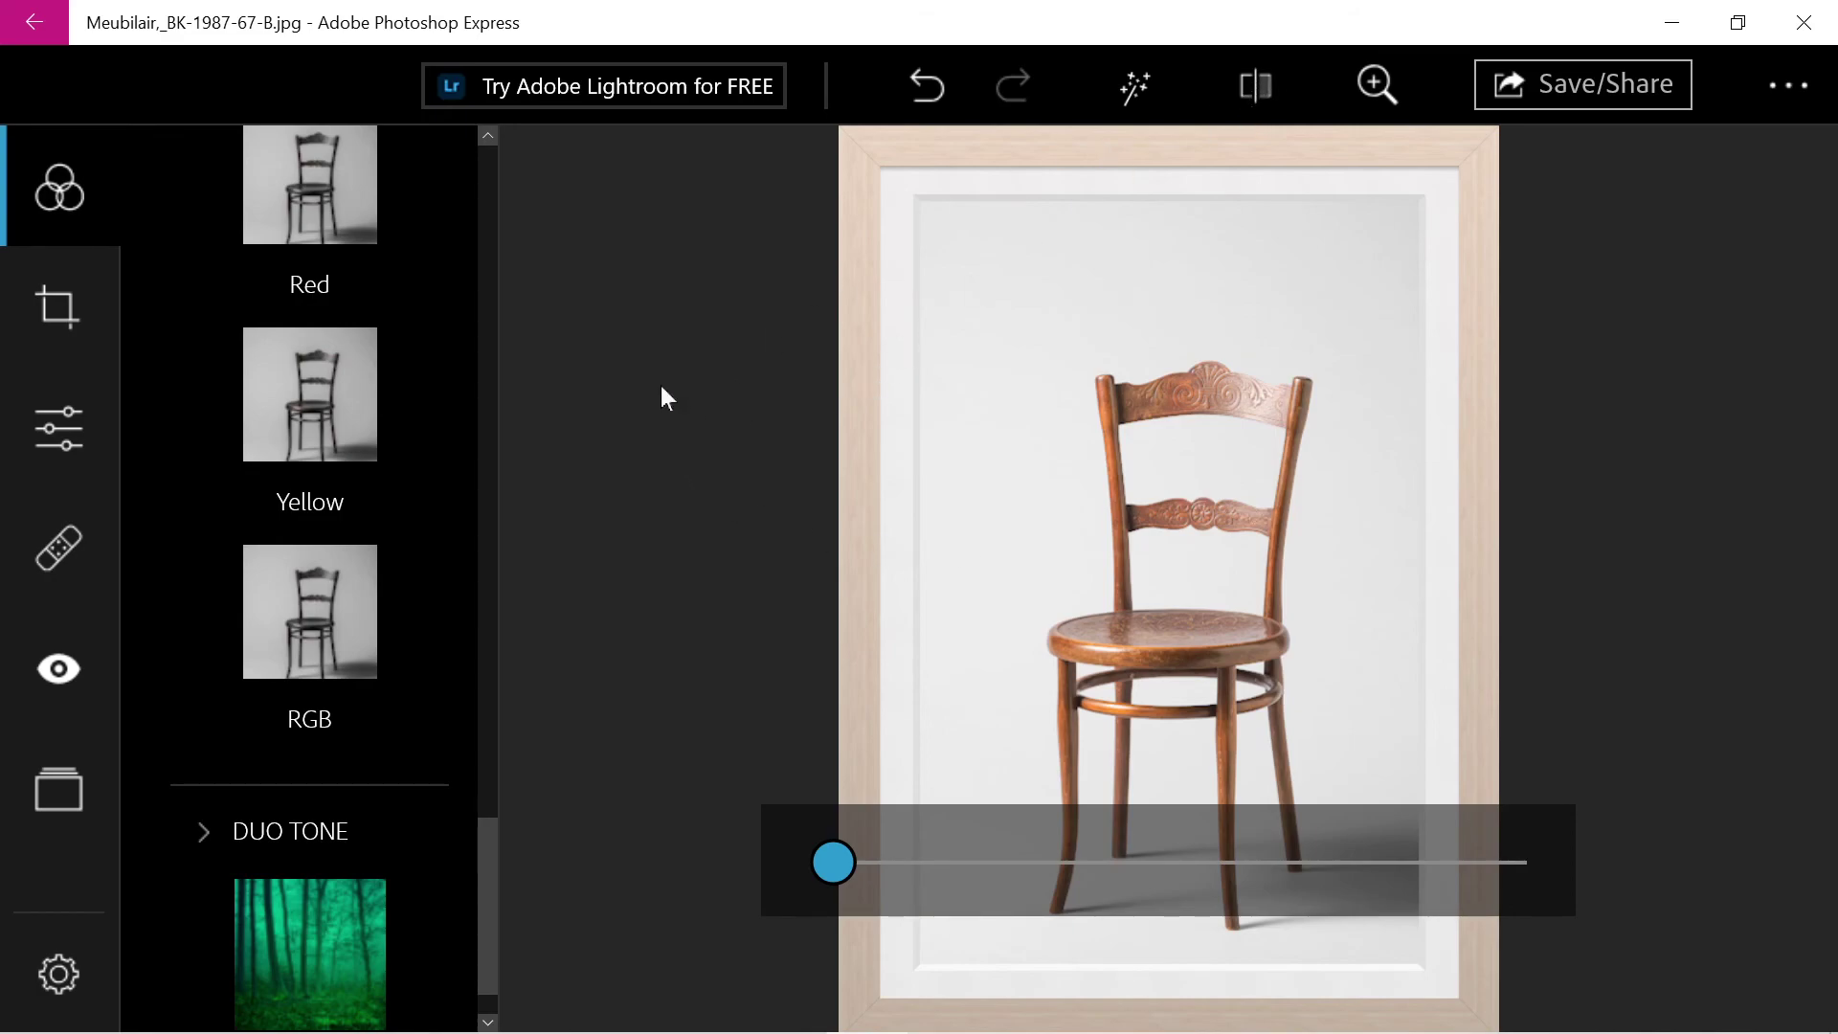
pyautogui.scroll(10, 508, 529)
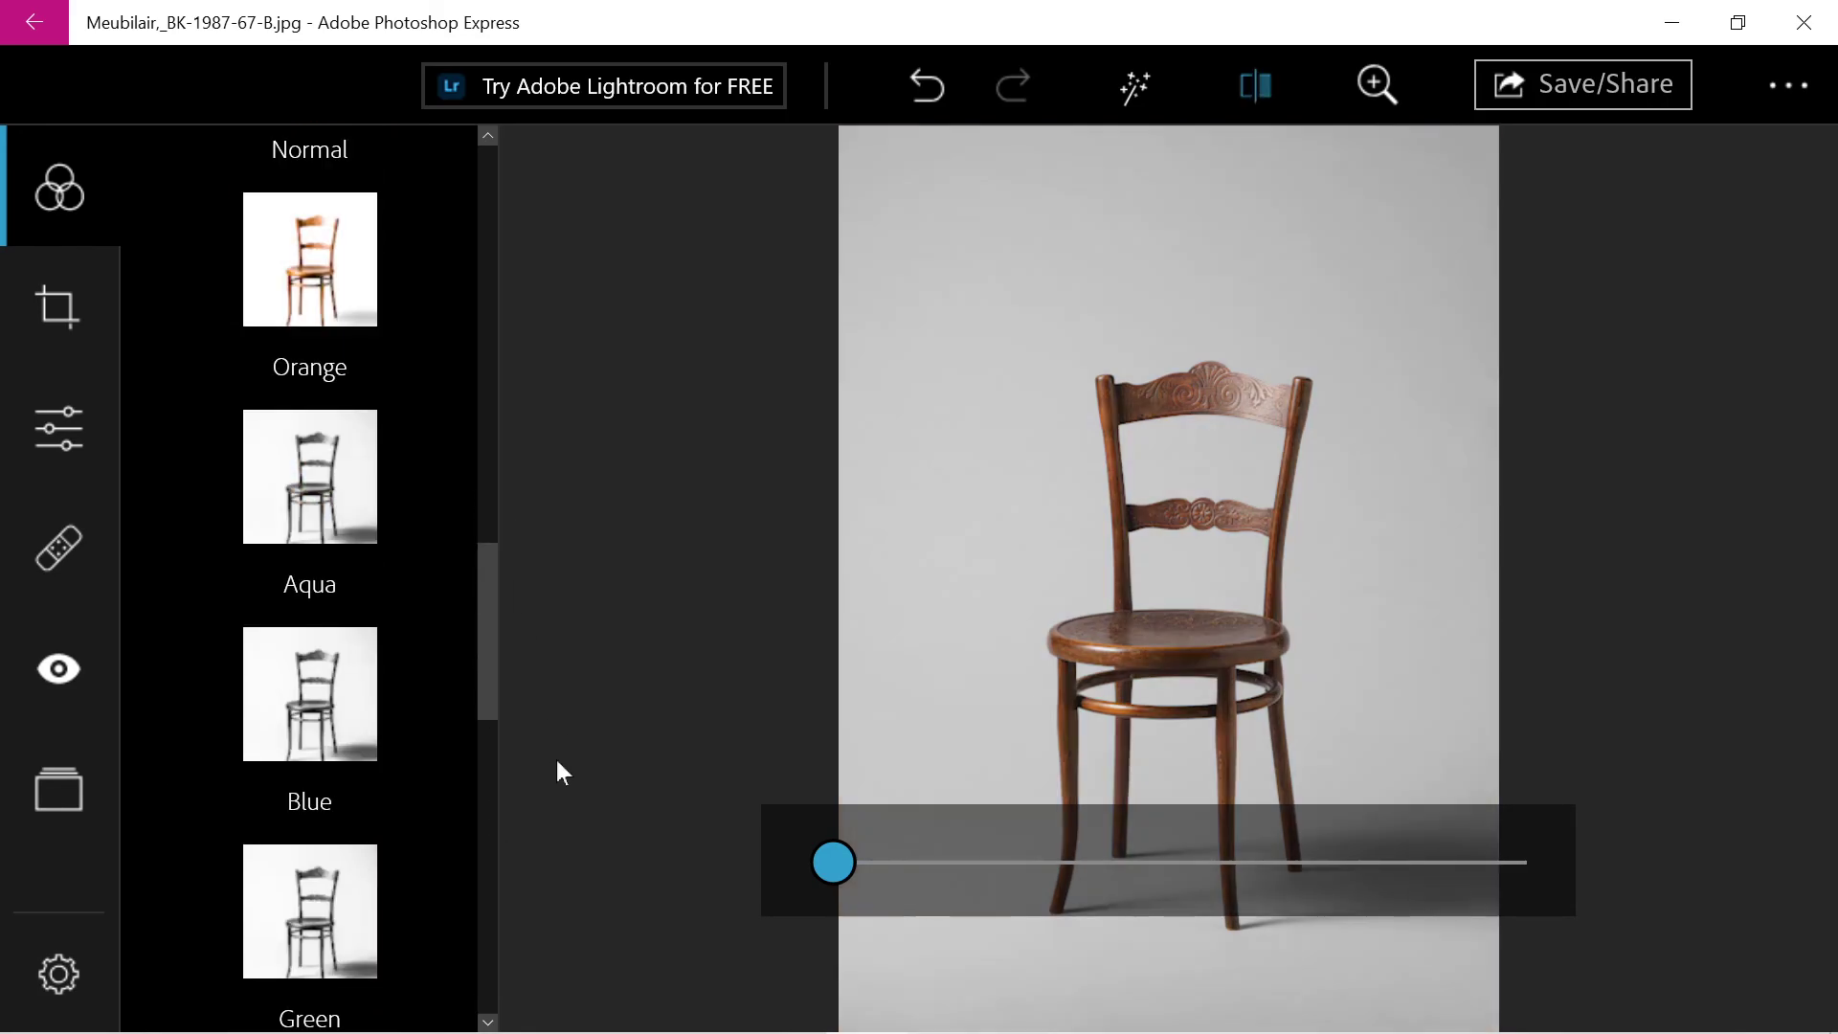
pyautogui.moveTo(485, 623); pyautogui.dragTo(565, 104)
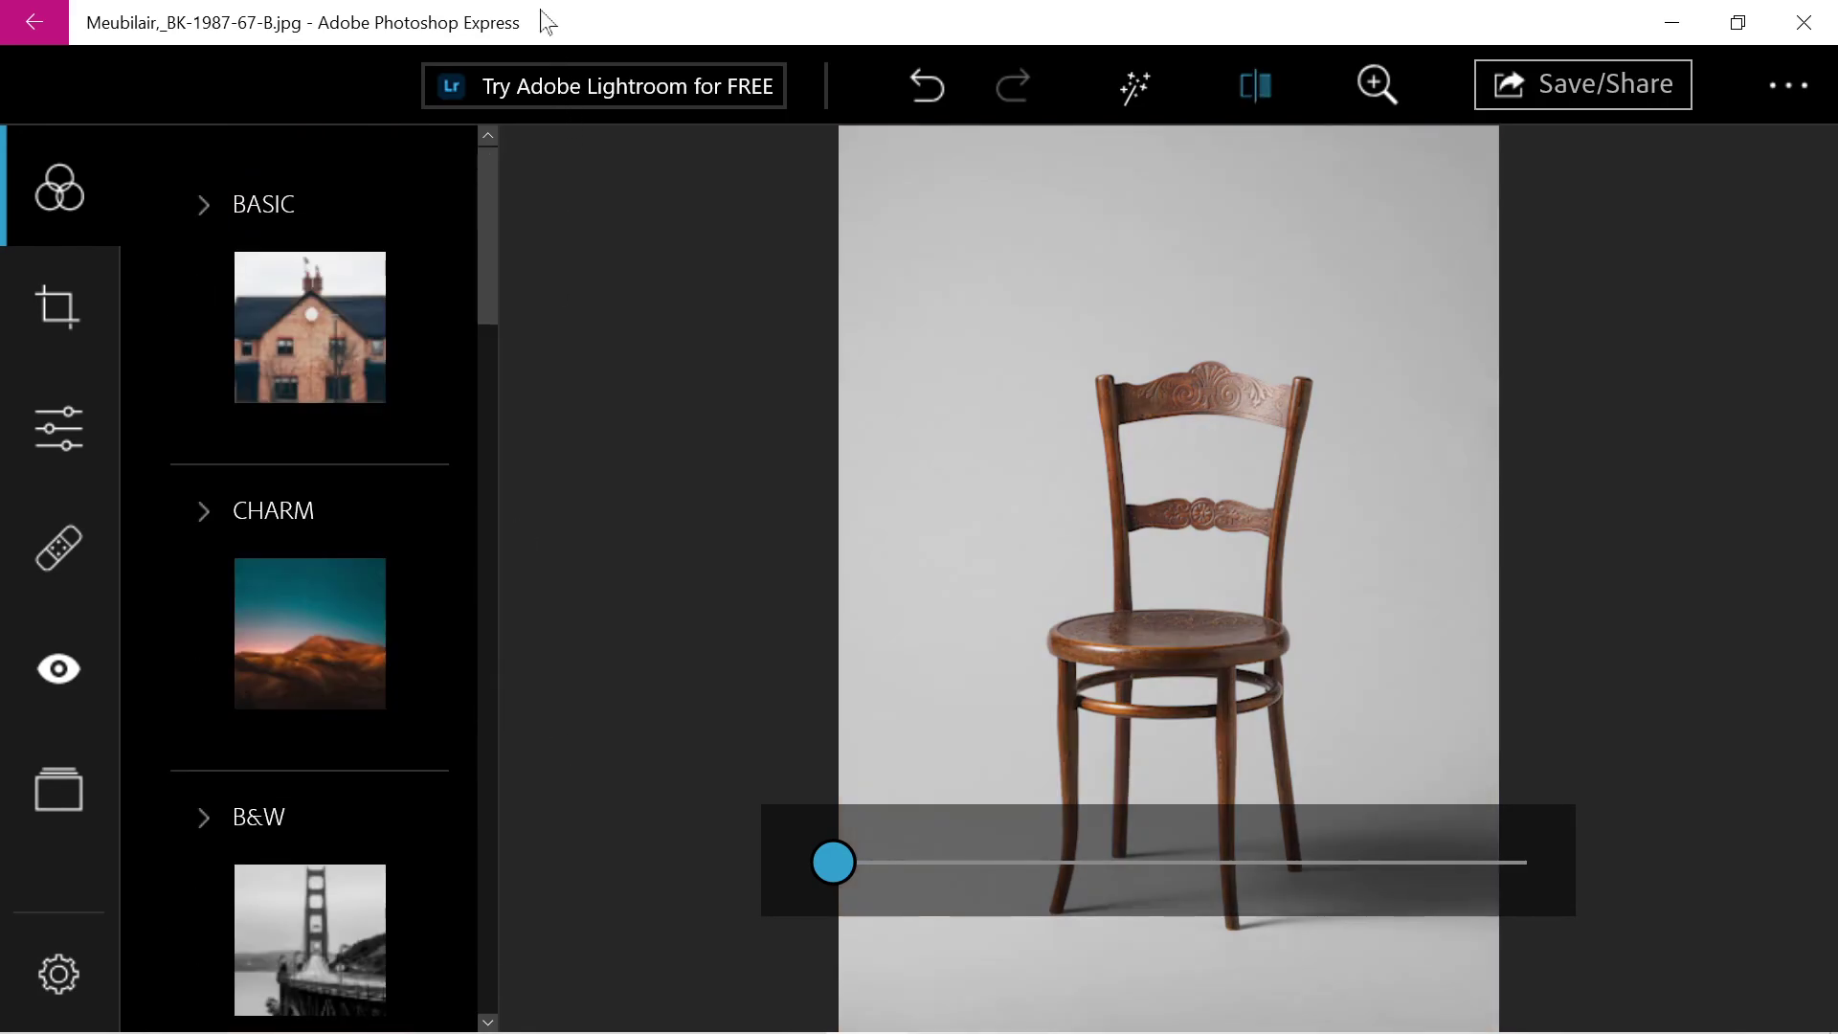
pyautogui.scroll(-4, 513, 172)
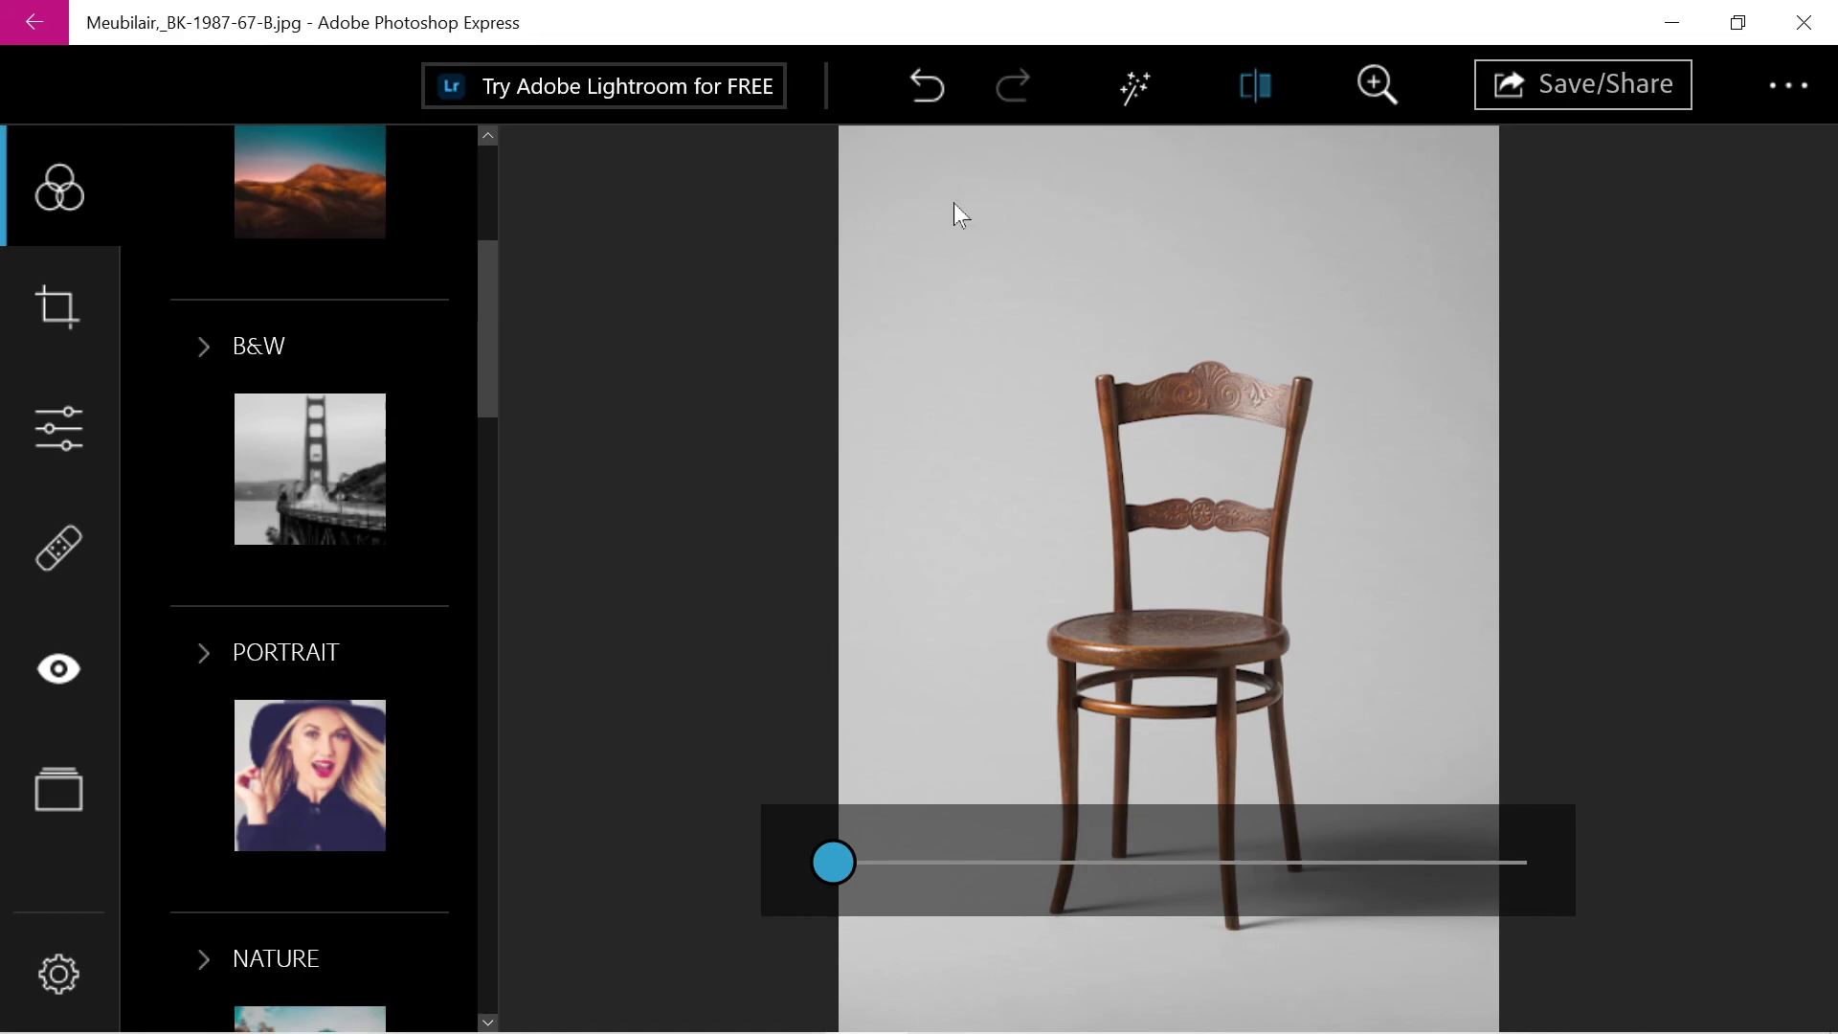
pyautogui.click(1253, 88)
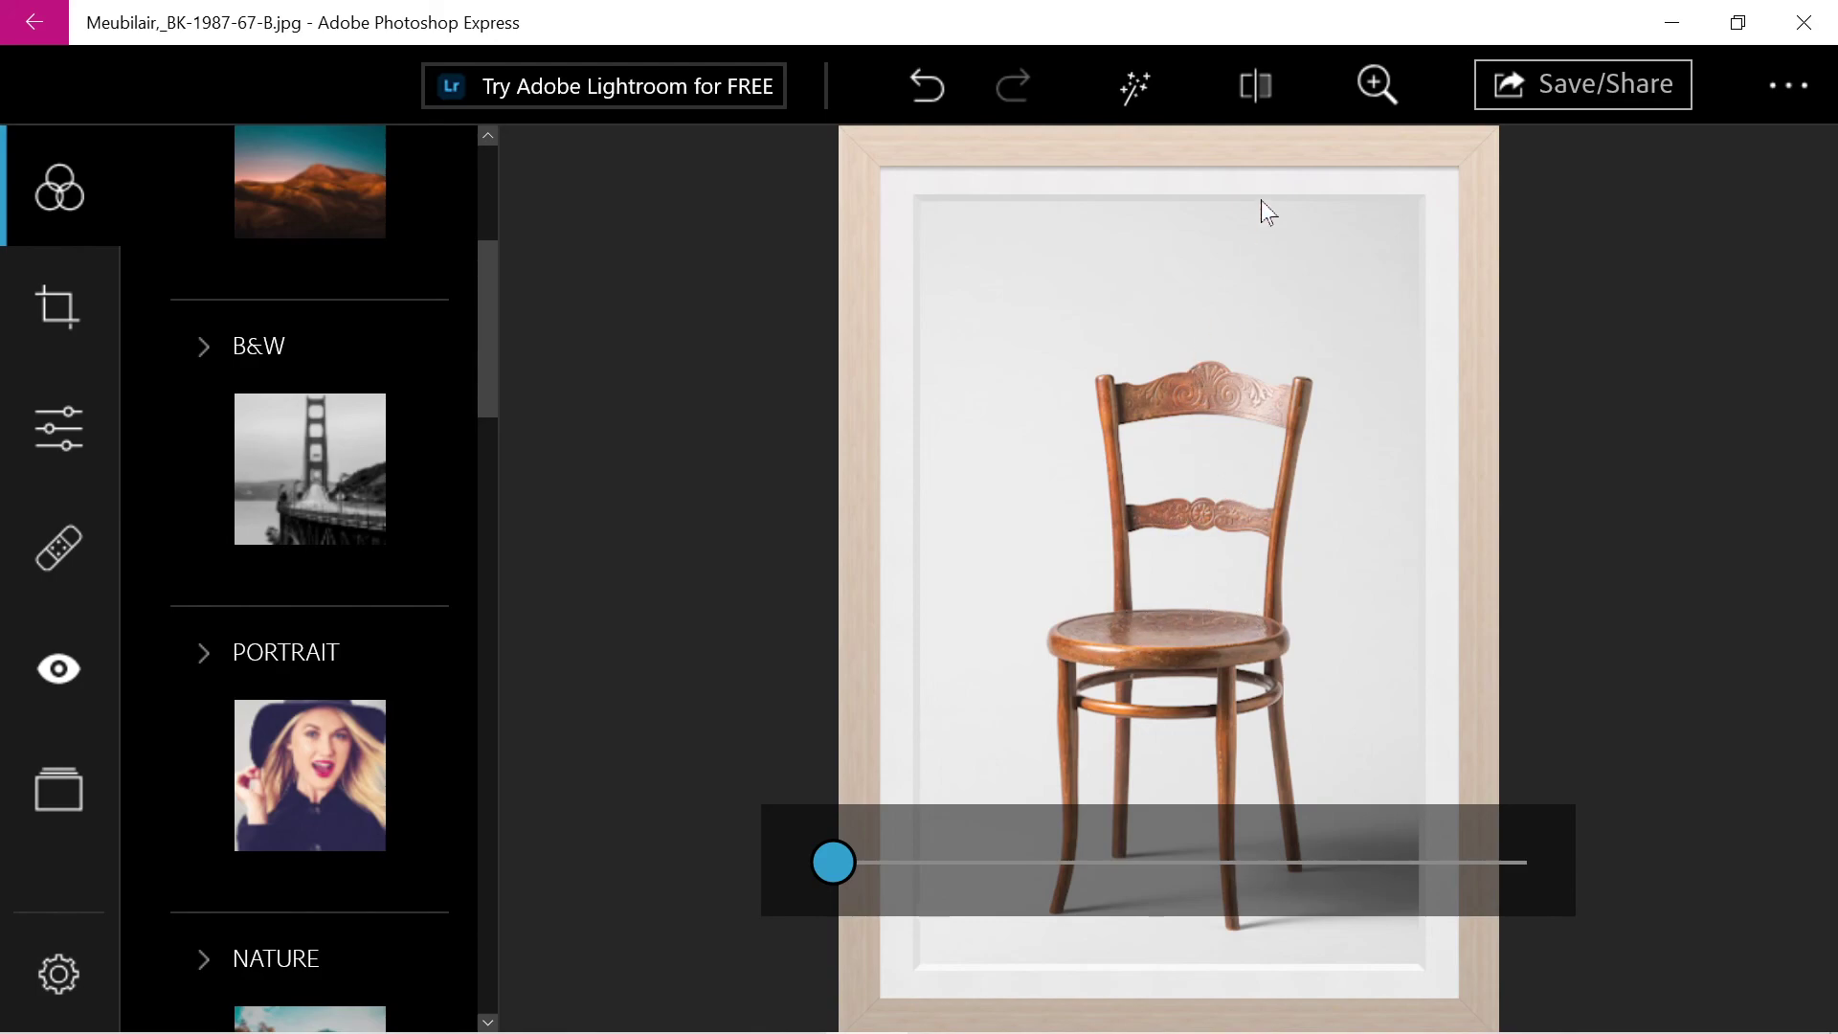
pyautogui.click(1265, 80)
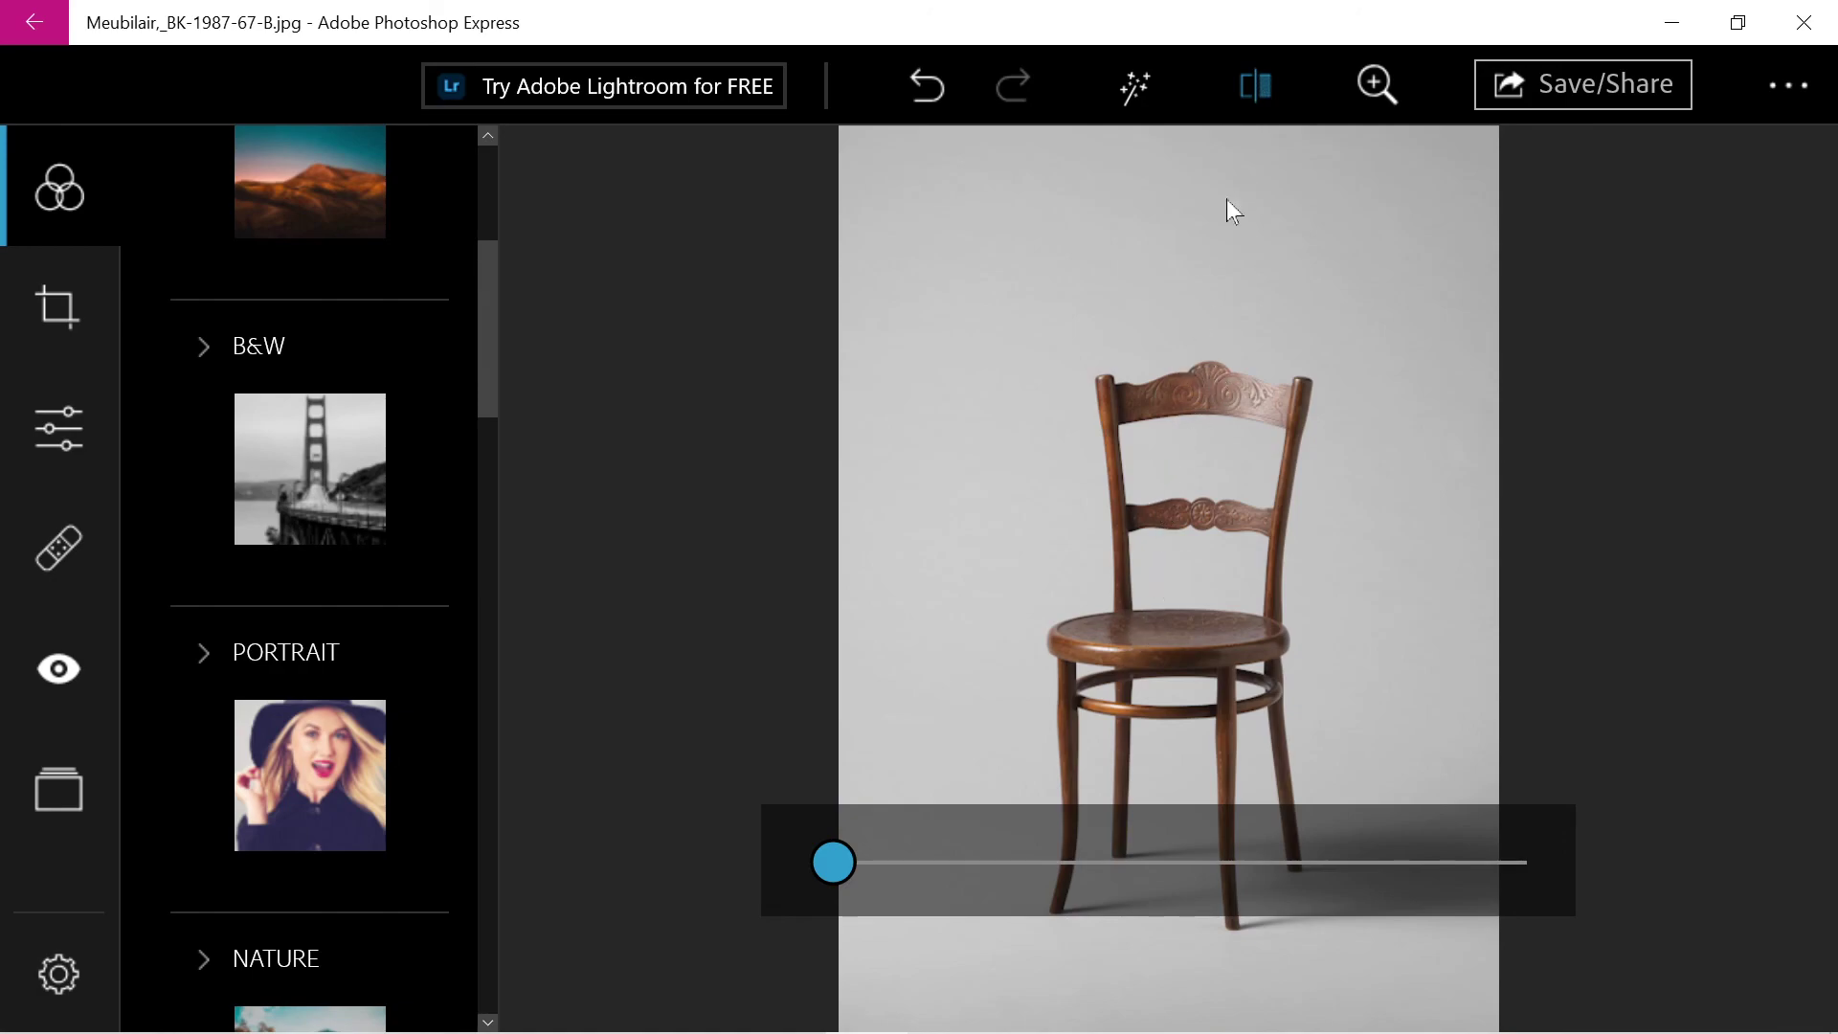
pyautogui.click(1248, 80)
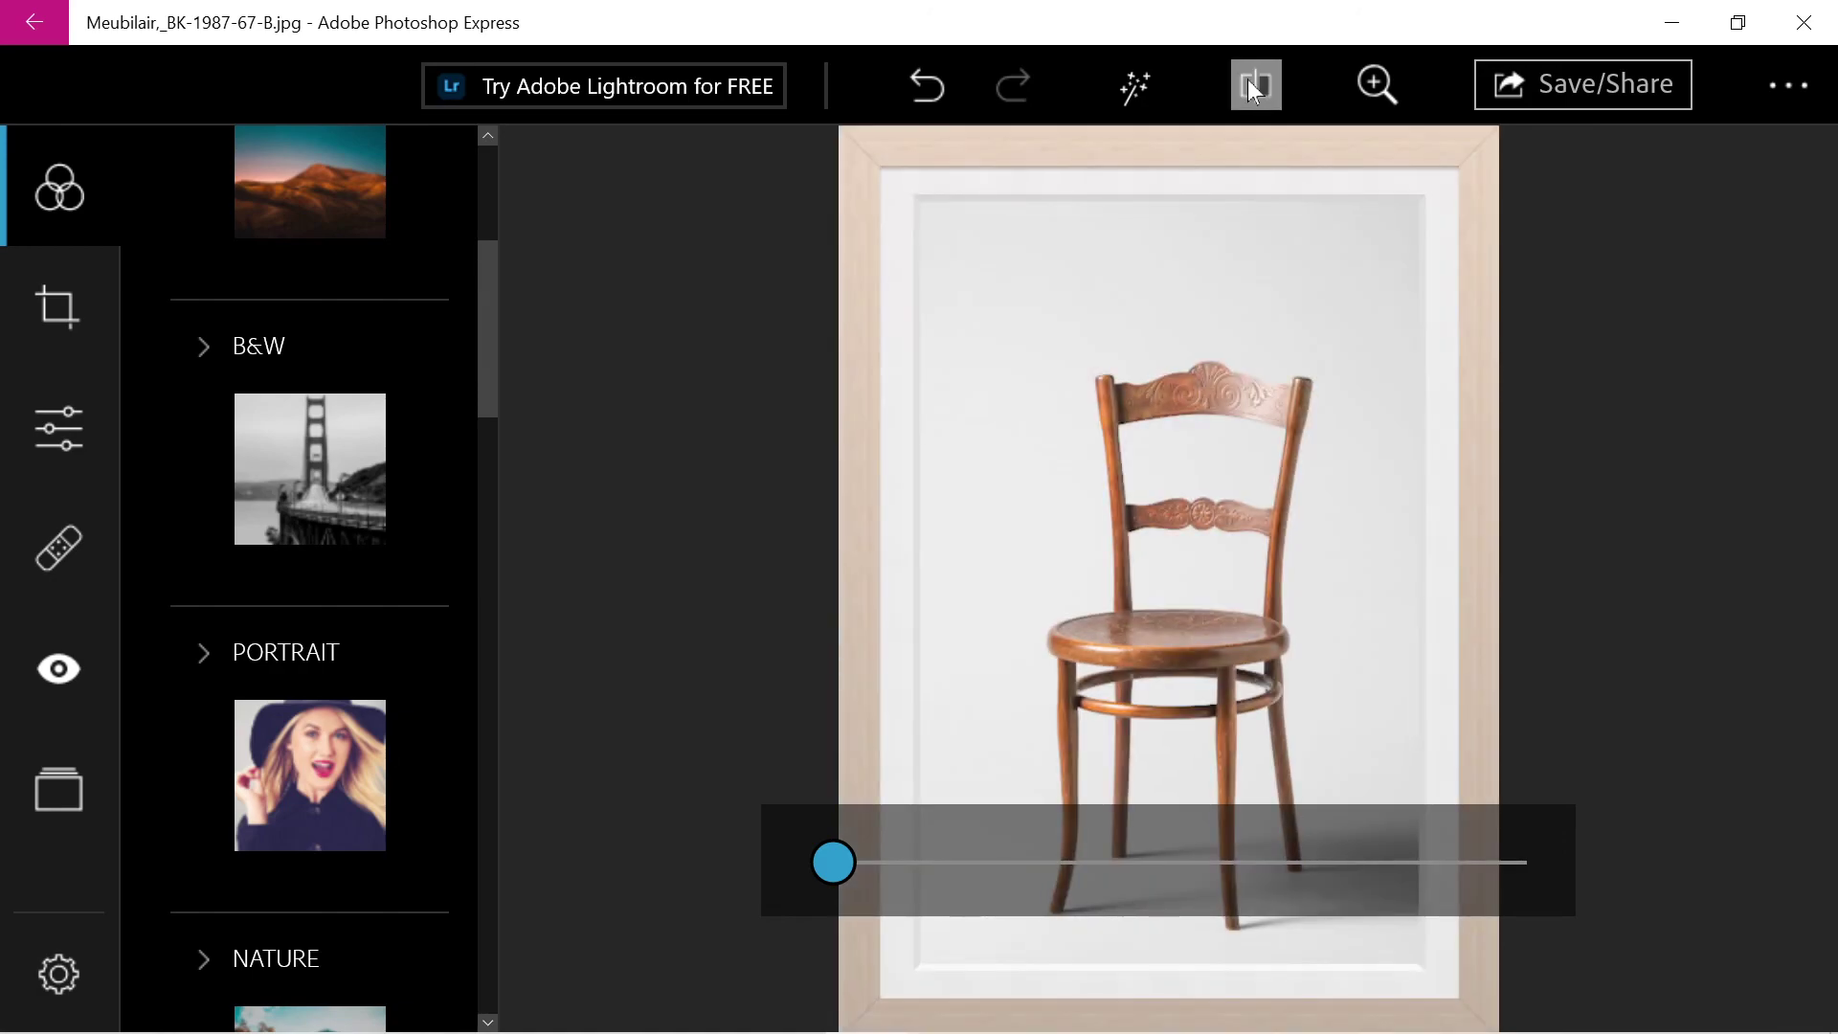
pyautogui.click(1248, 82)
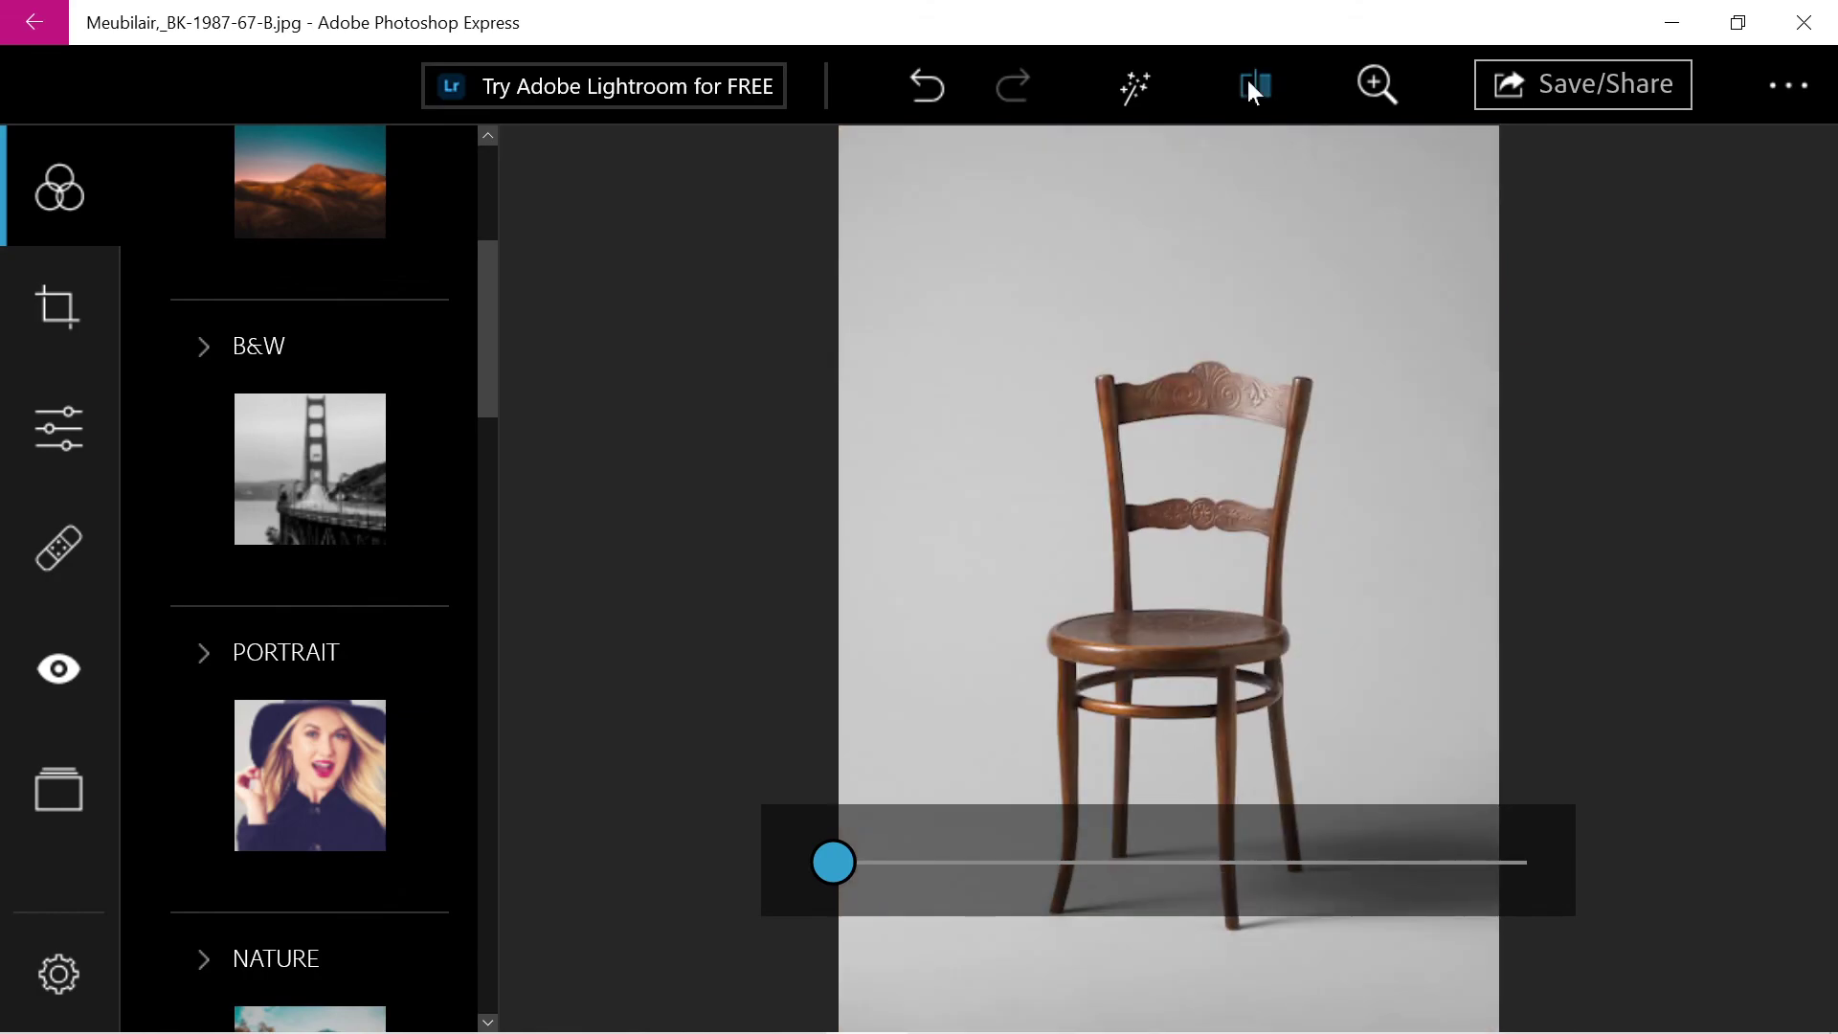
pyautogui.click(1251, 86)
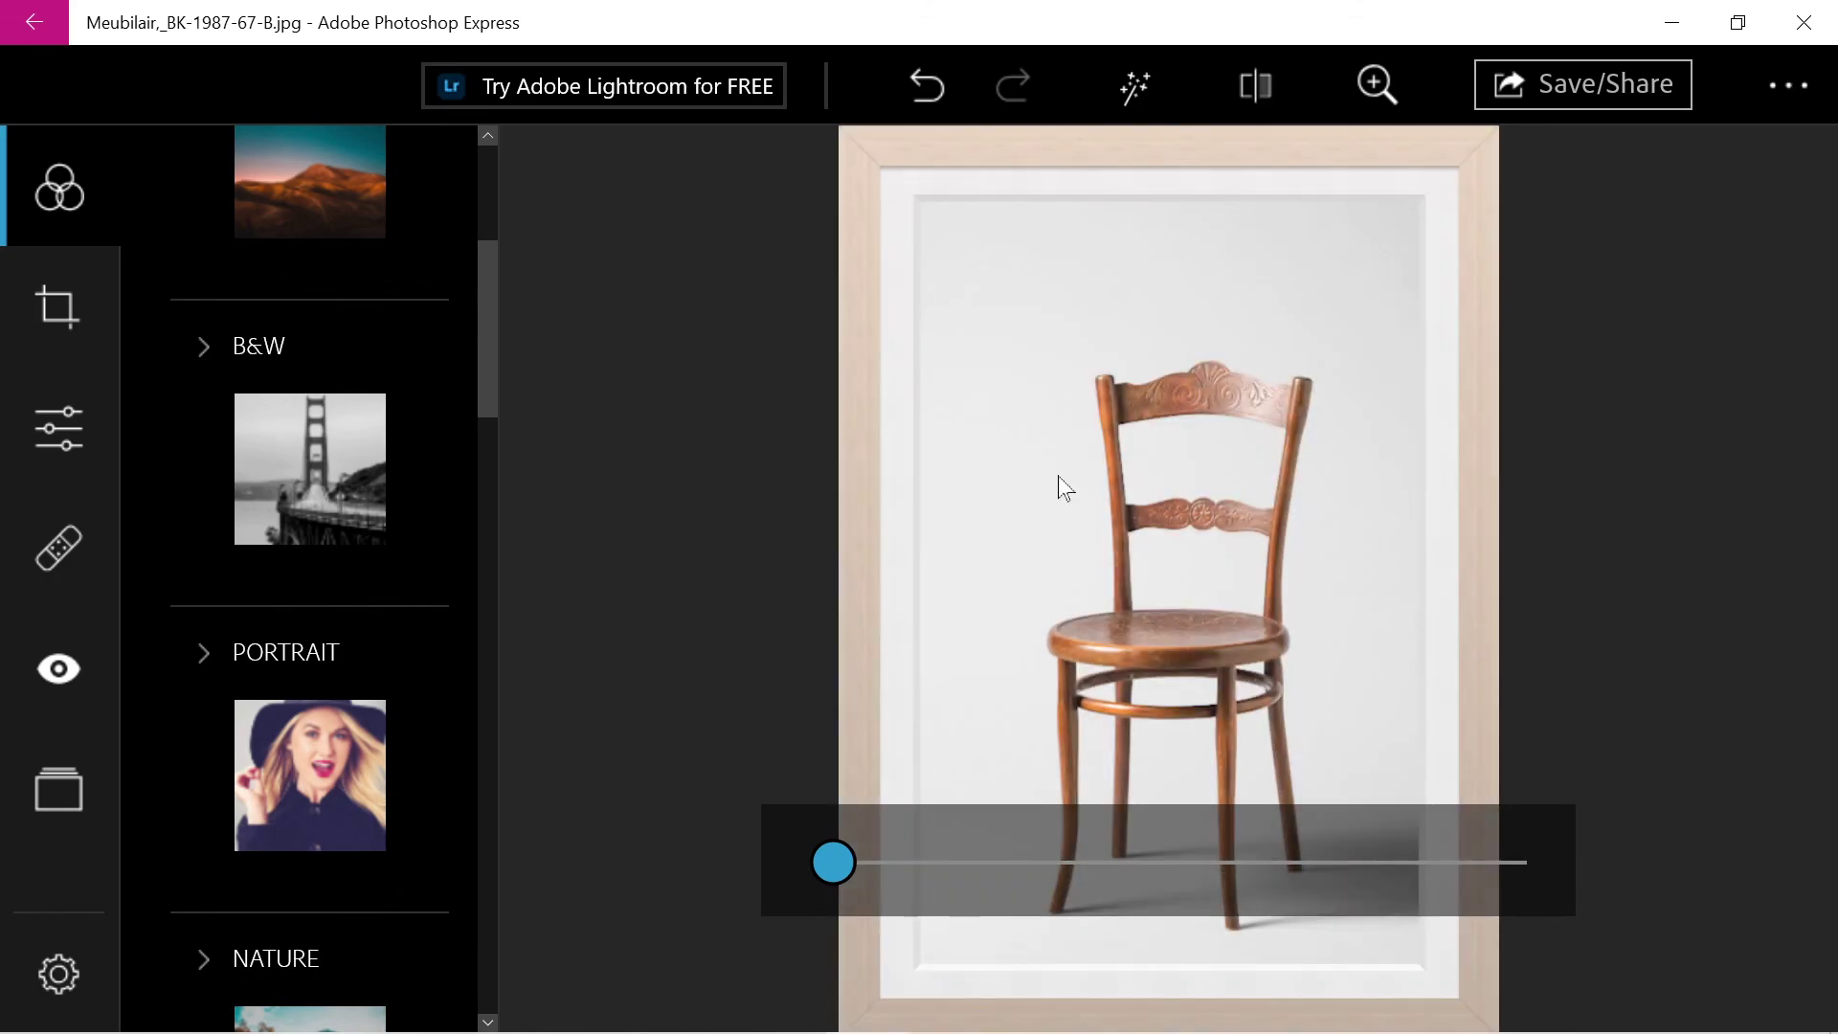